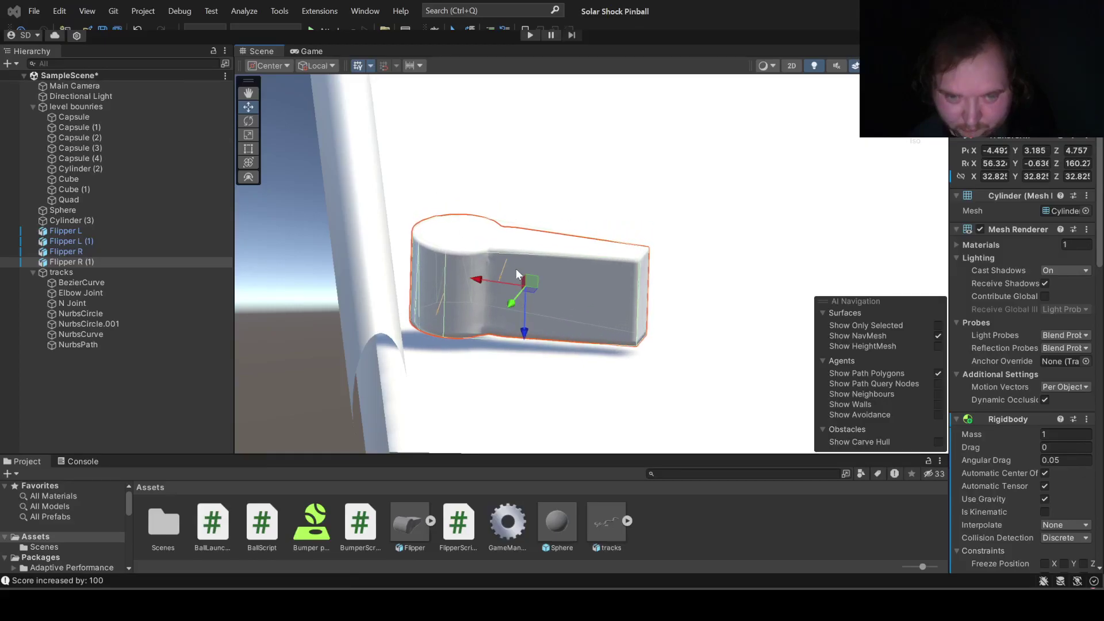
Step: Play-test the table, then nudge the flippers up and along X to X -4.414, Y 3.226, Z 4.698
left_click(529, 35)
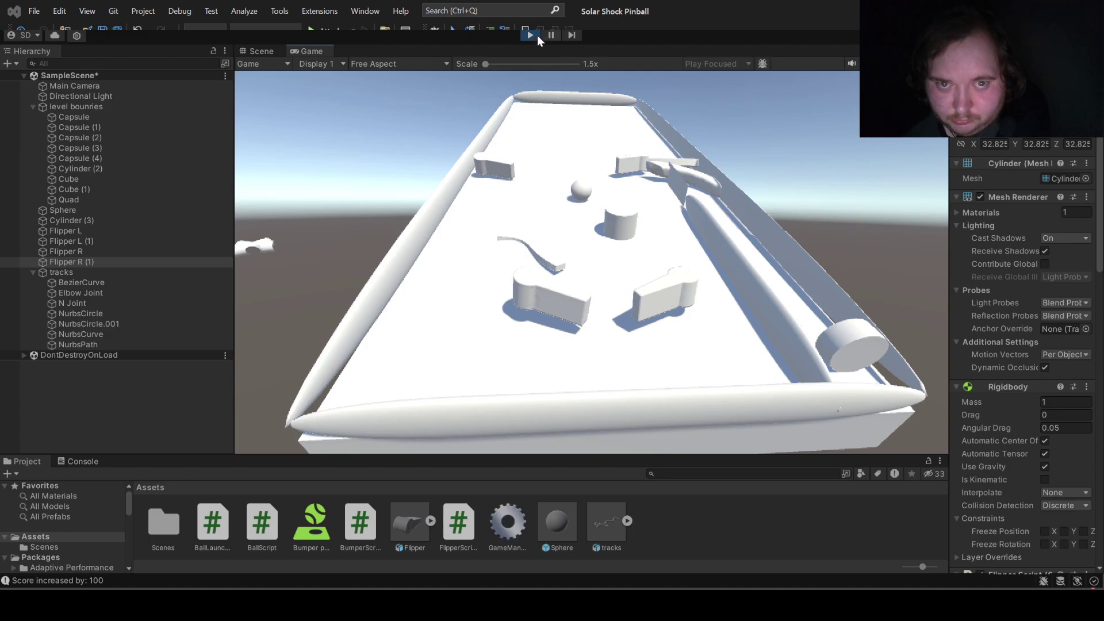
left_click(530, 37)
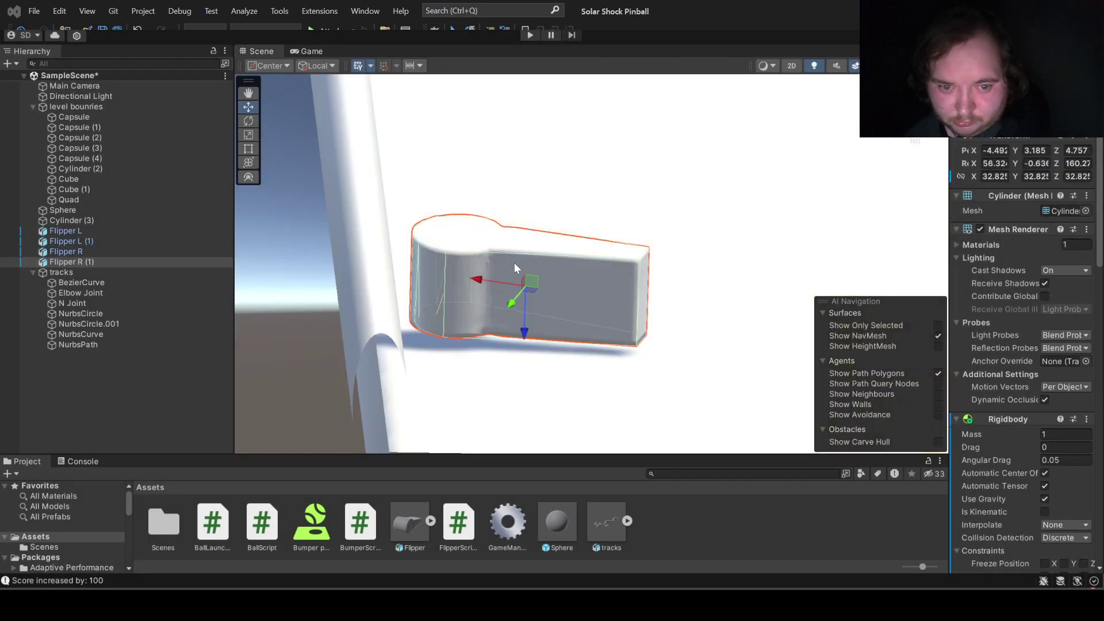
left_click_drag(526, 334, 530, 323)
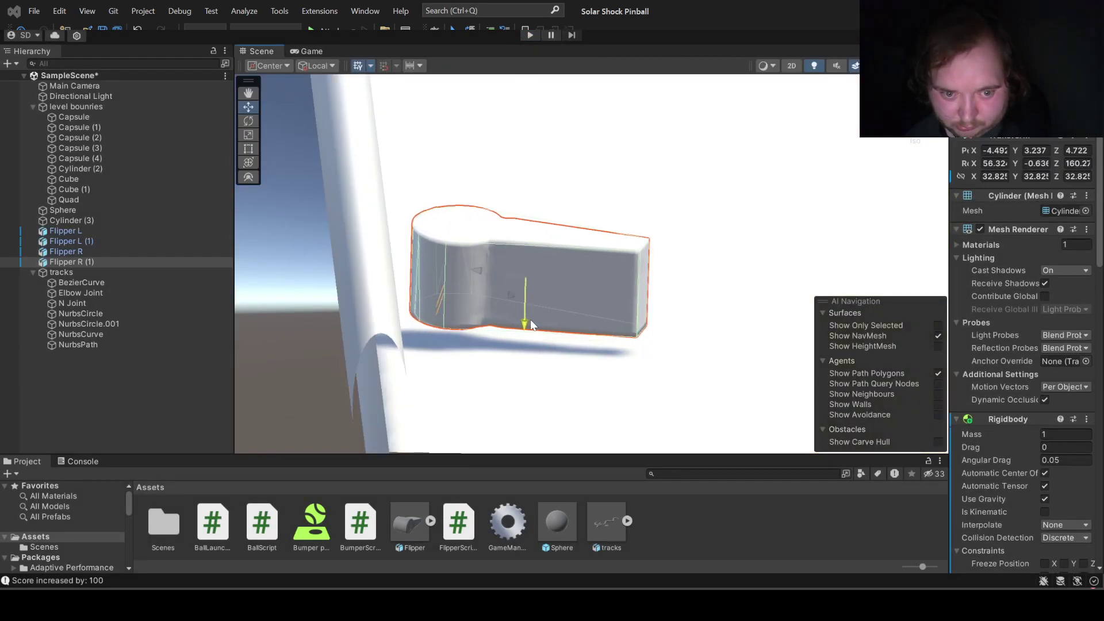
left_click(530, 35)
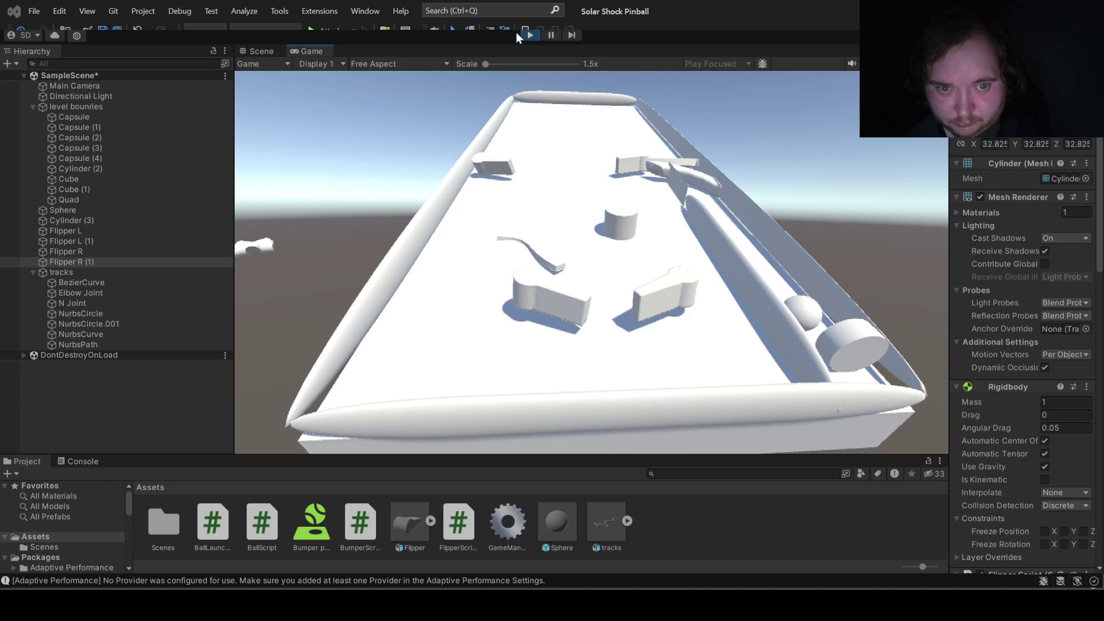
left_click(529, 35)
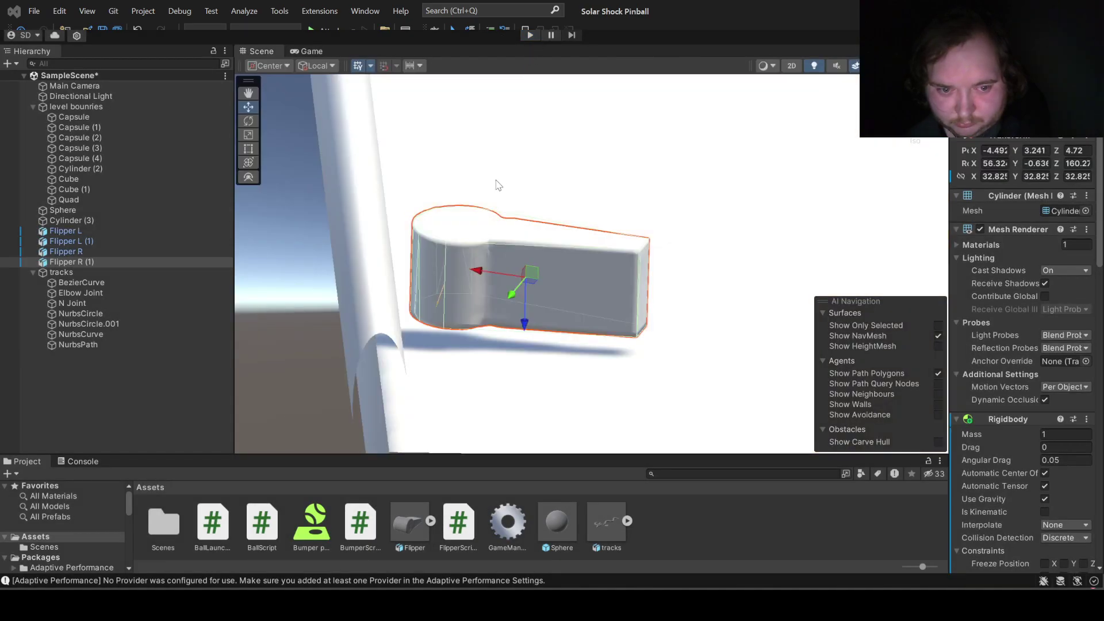
left_click_drag(478, 270, 489, 276)
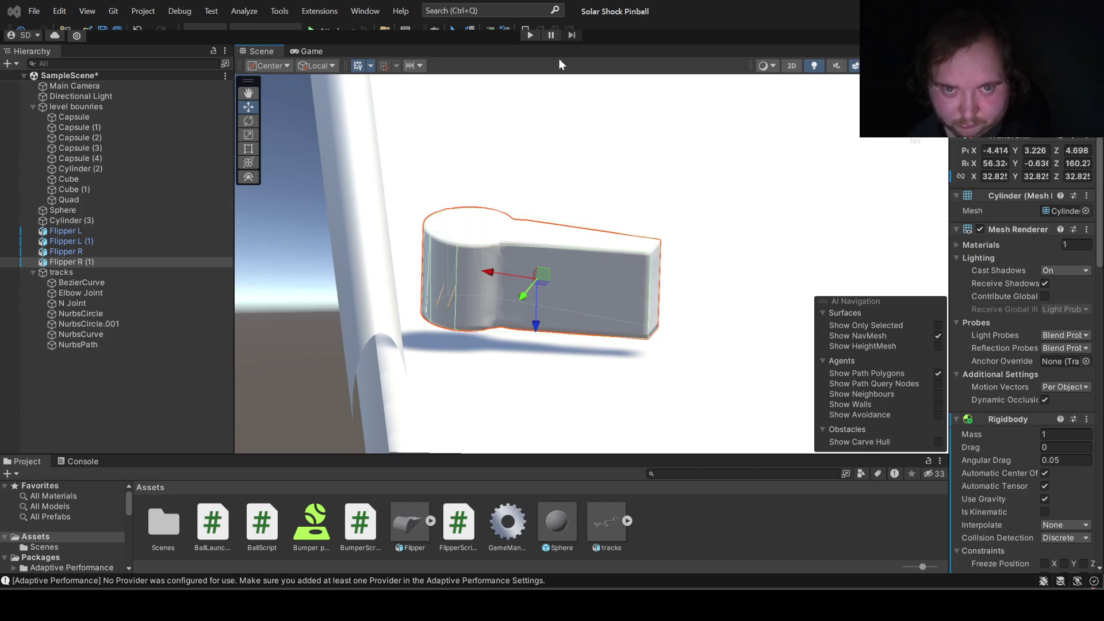
Step: Run the game and bat the ball with the Left and Right flipper keys until it scores 100
left_click(531, 35)
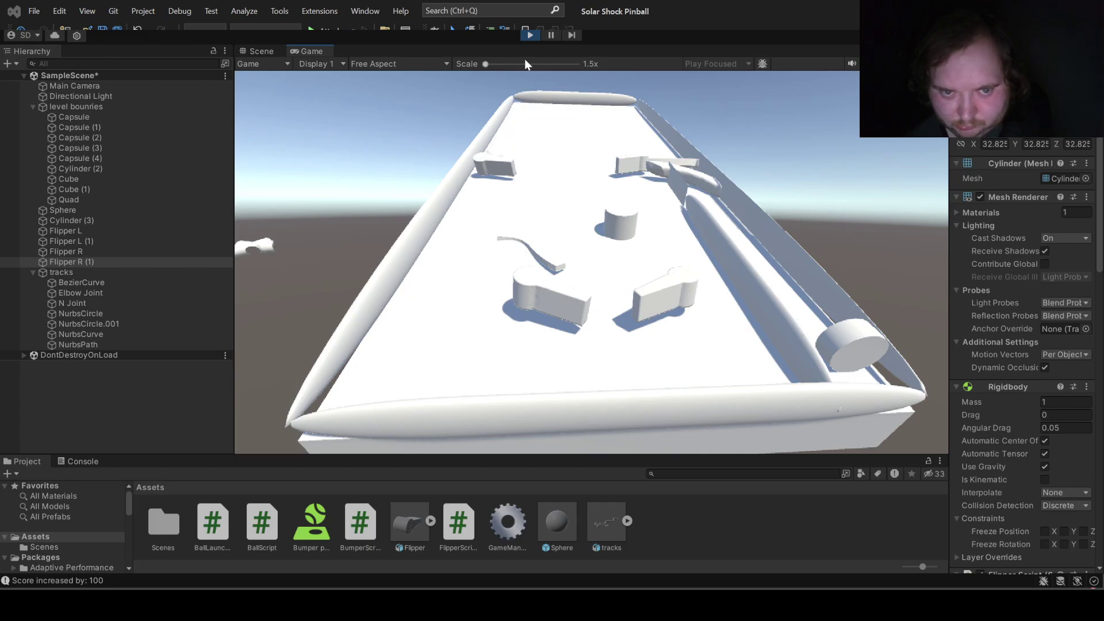
key("Left")
key("Right")
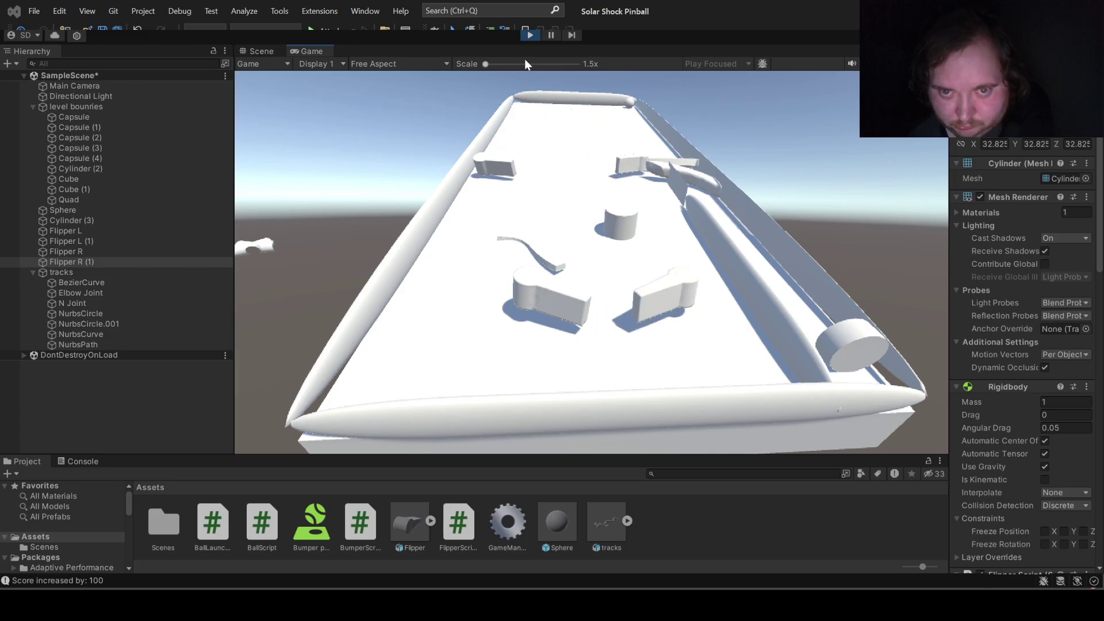
key("Right")
key("Right")
key("Right")
key("Right")
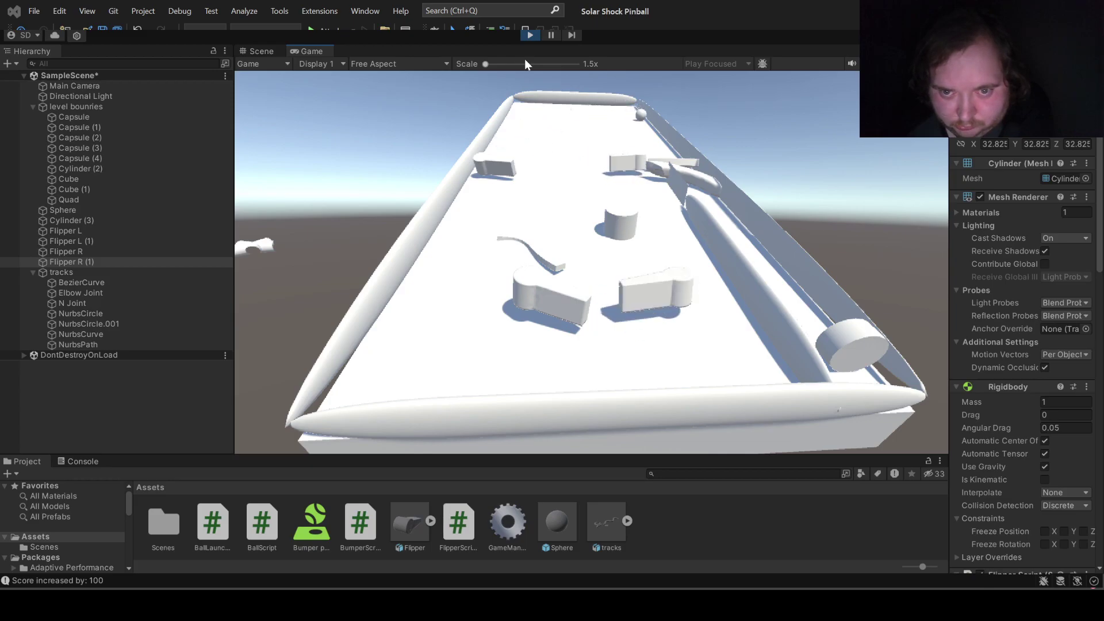
key("Right")
key("Right")
key("Right")
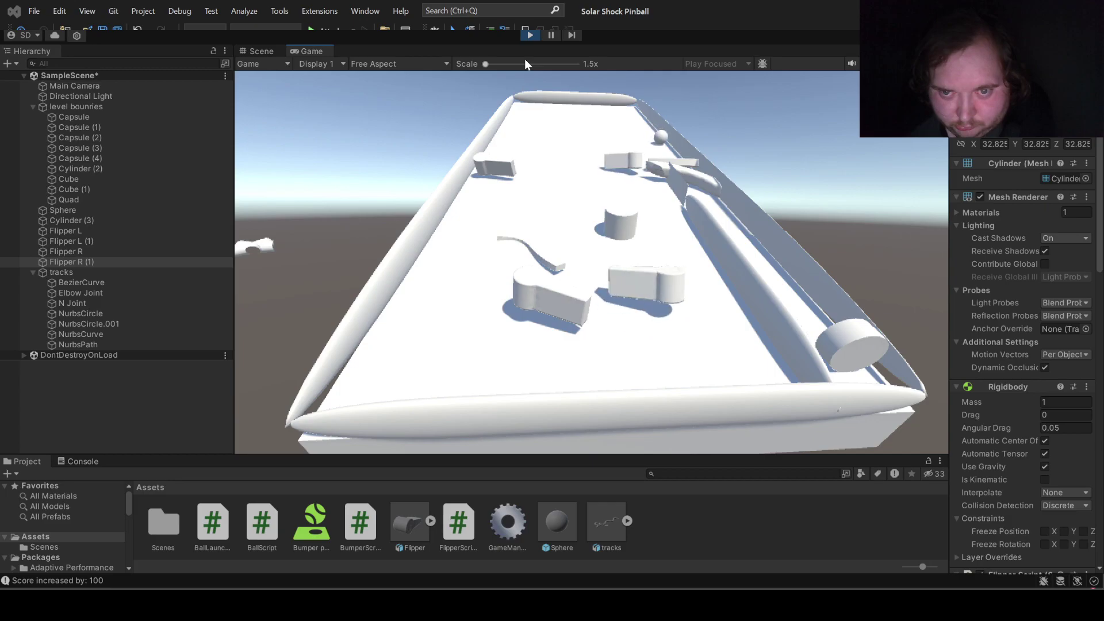
key("Right")
key("Right")
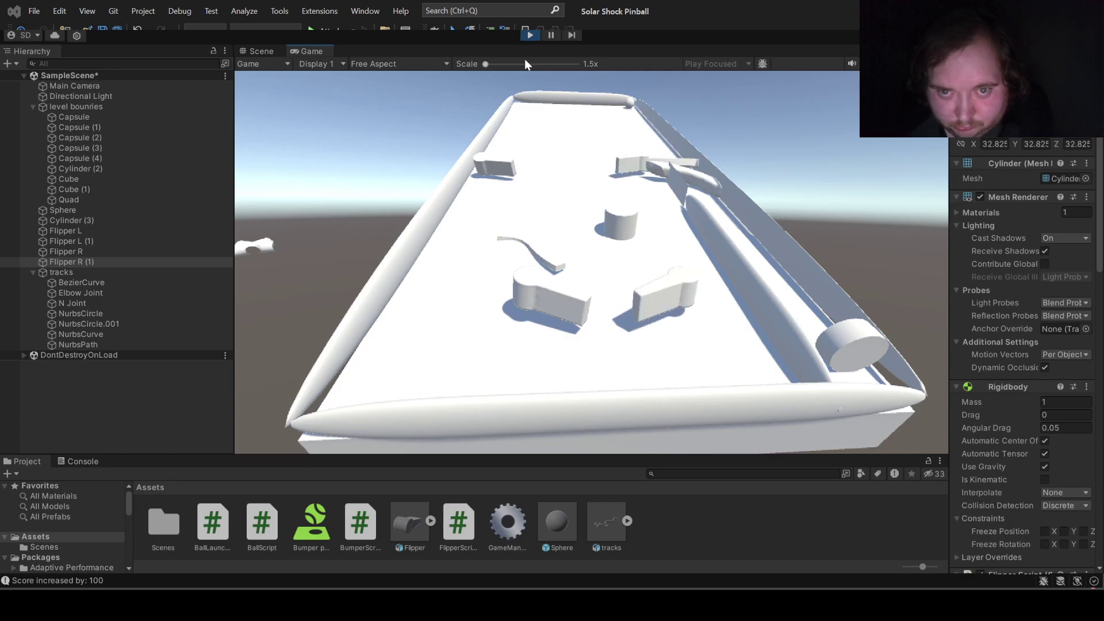
key("Right")
key("Right")
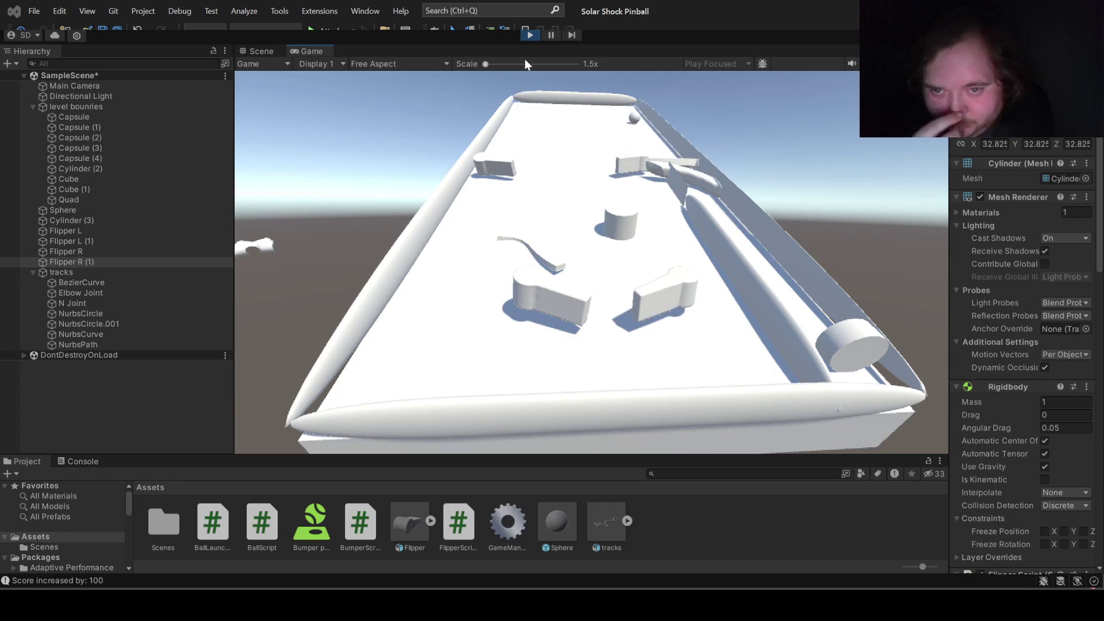
key("Right")
key("Right")
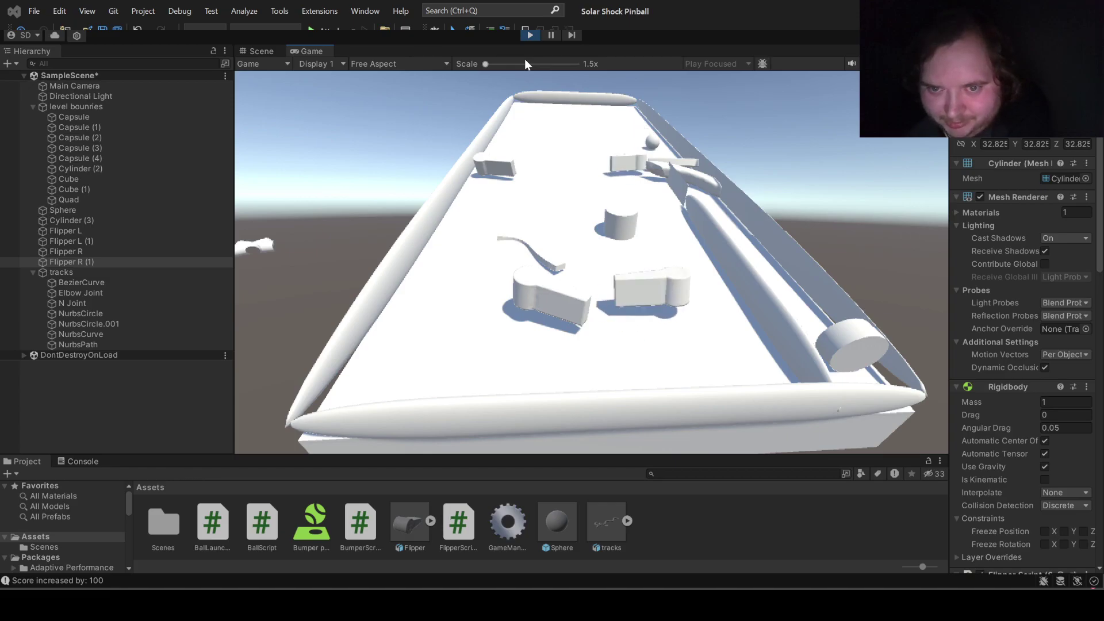
key("Right")
key("Right")
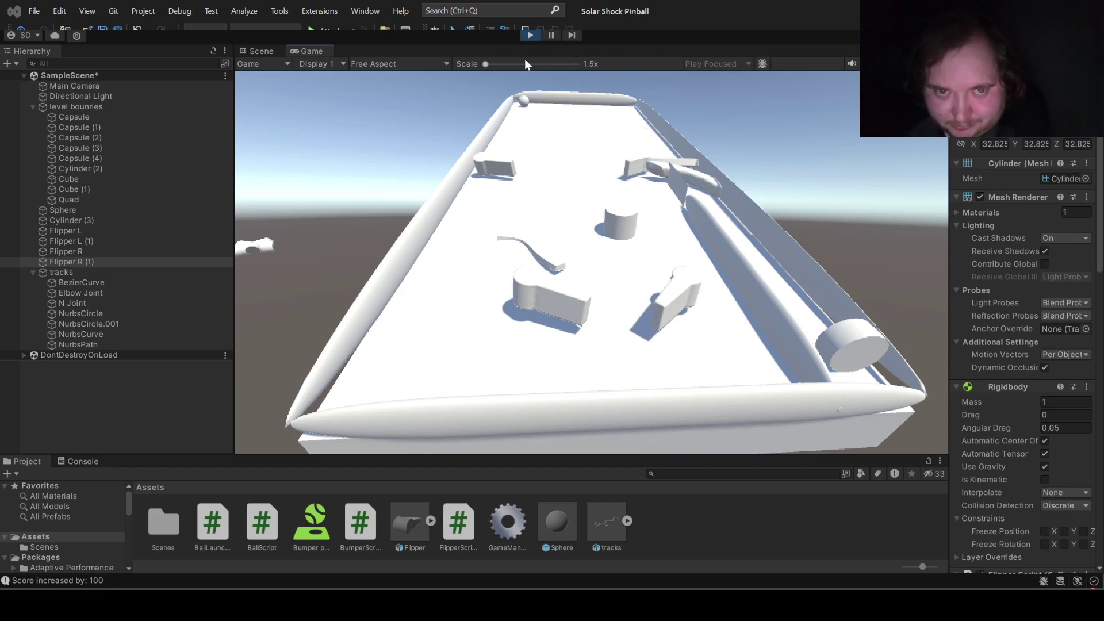
key("Right")
key("Right")
key("Right")
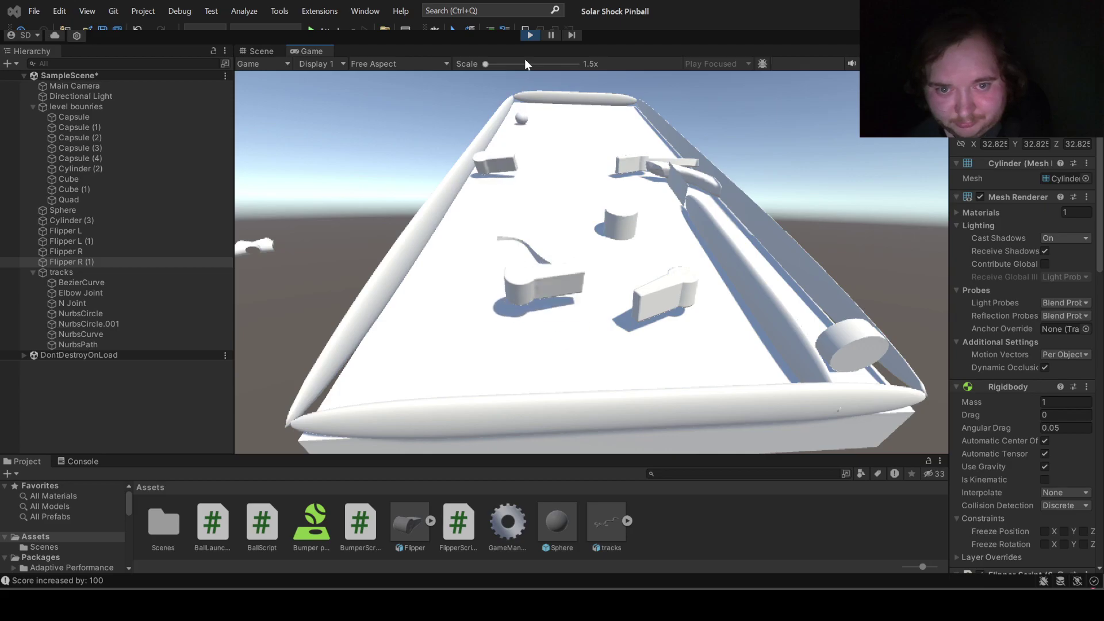
key("Right")
key("Left")
key("Left")
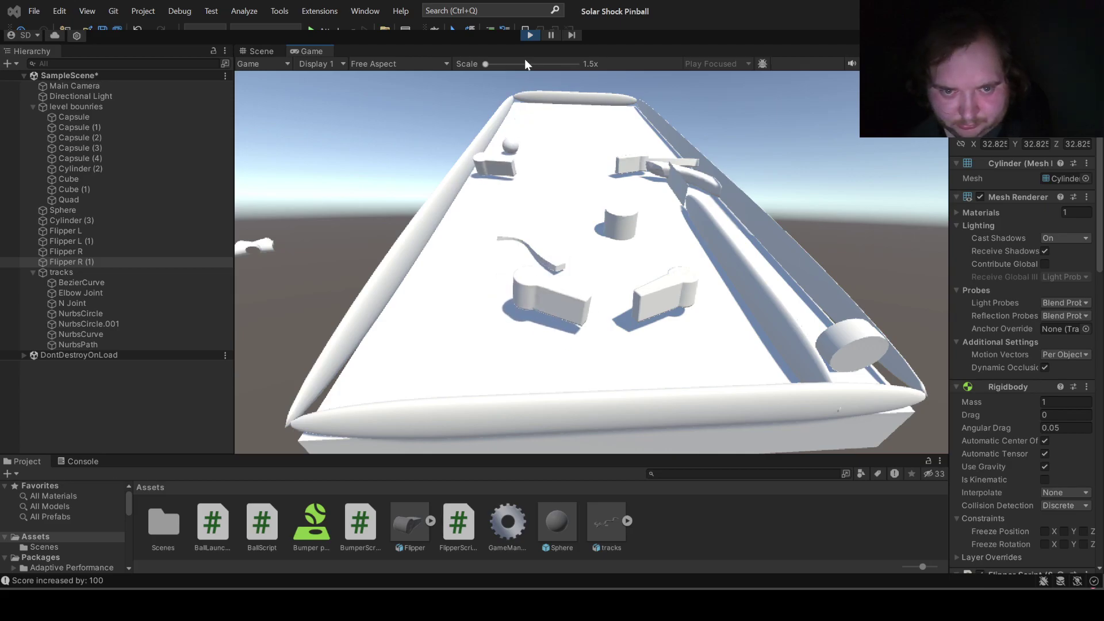
key("Left")
key("Left")
key("Left")
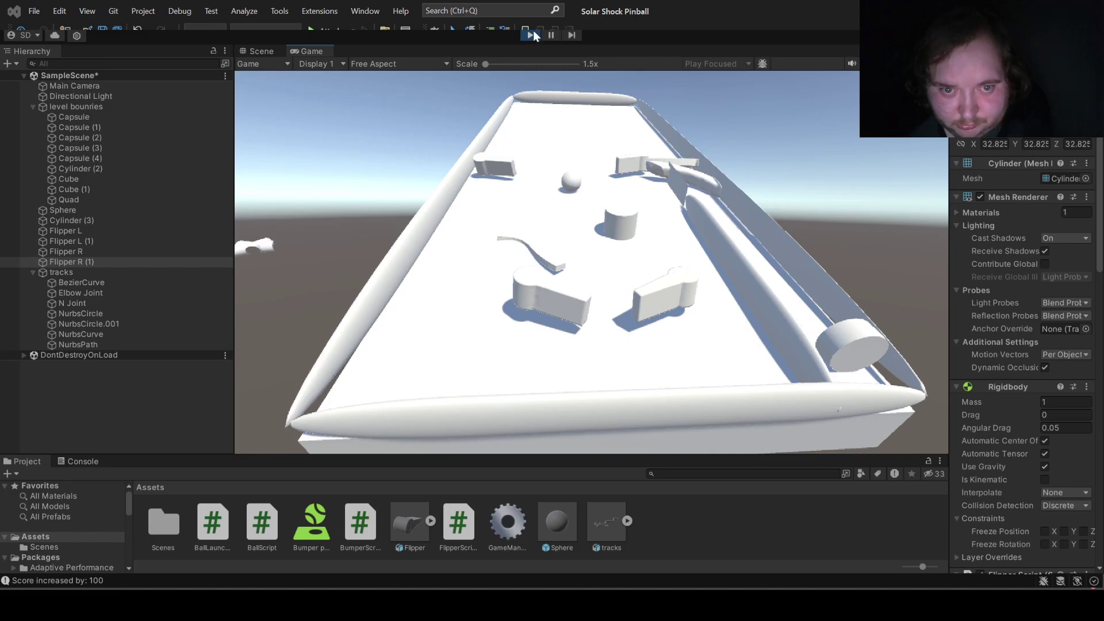
Step: Stop the test and rotate the flipper around Z to 158.94 with the Rotate tool
left_click(528, 35)
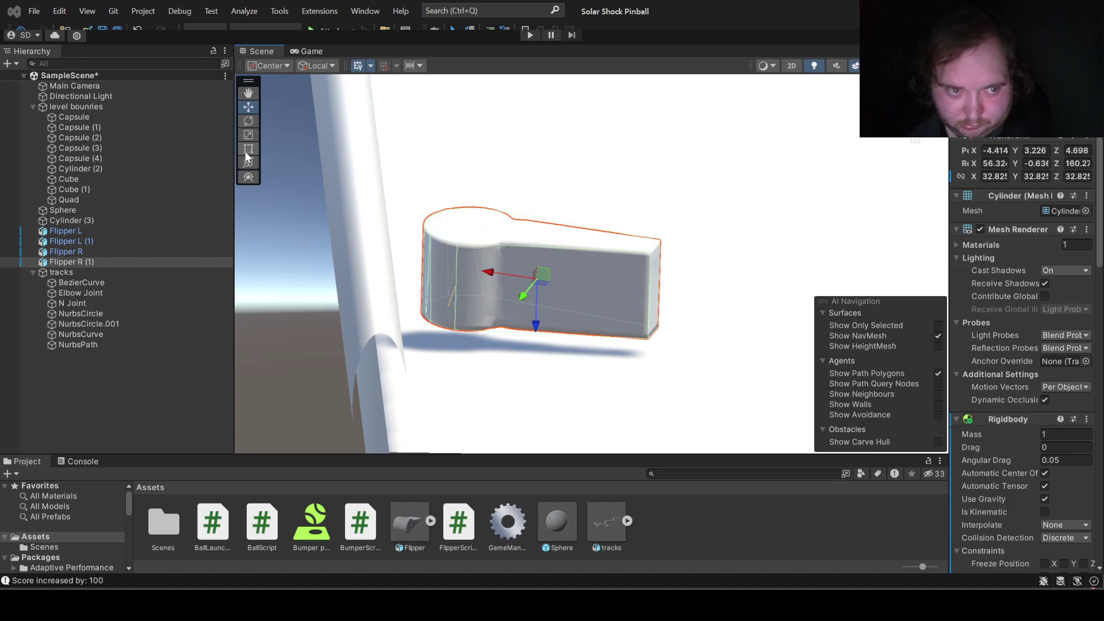
left_click(249, 120)
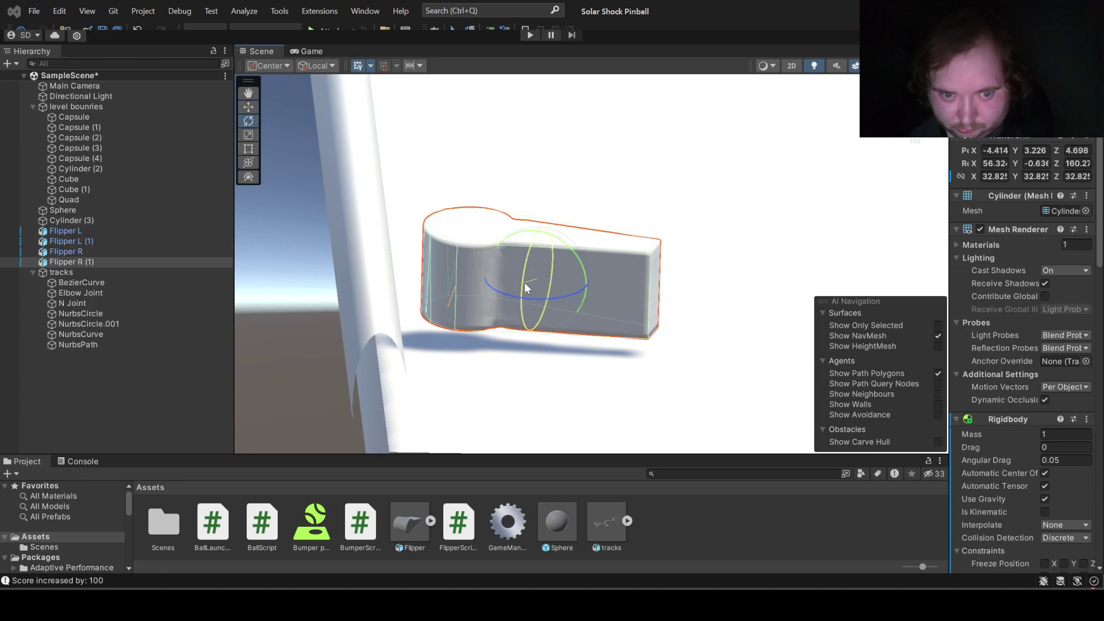
mouse_move(524, 282)
left_mouse_down()
mouse_move(532, 264)
mouse_move(507, 291)
mouse_move(540, 308)
left_mouse_up()
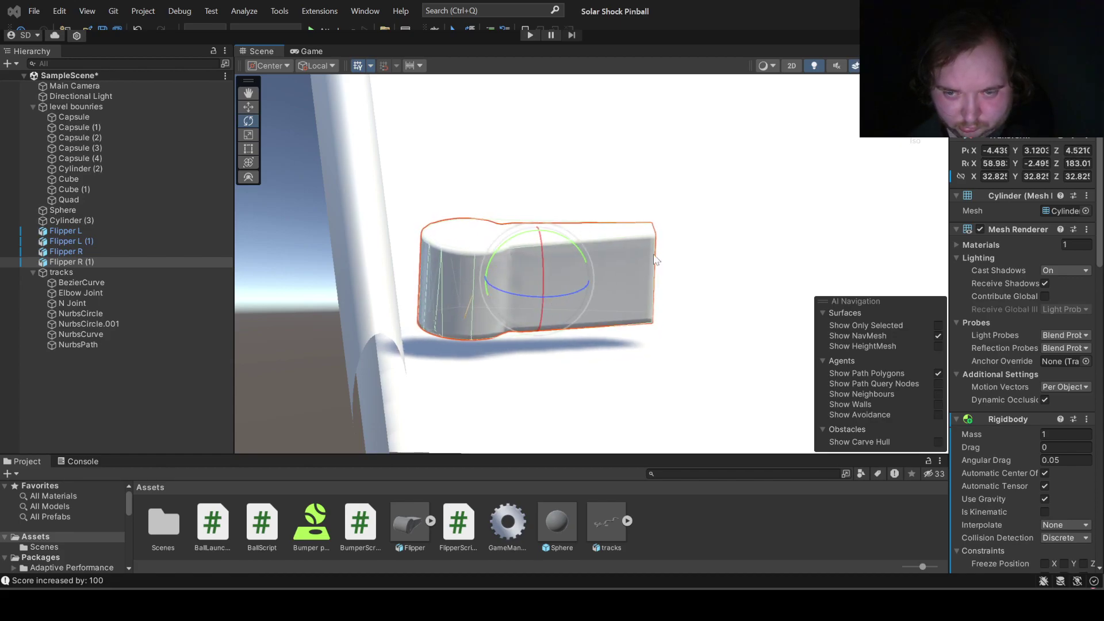
mouse_move(745, 200)
left_mouse_down("alt")
mouse_move(394, 488)
mouse_move(101, 393)
mouse_move(201, 448)
left_mouse_up("alt")
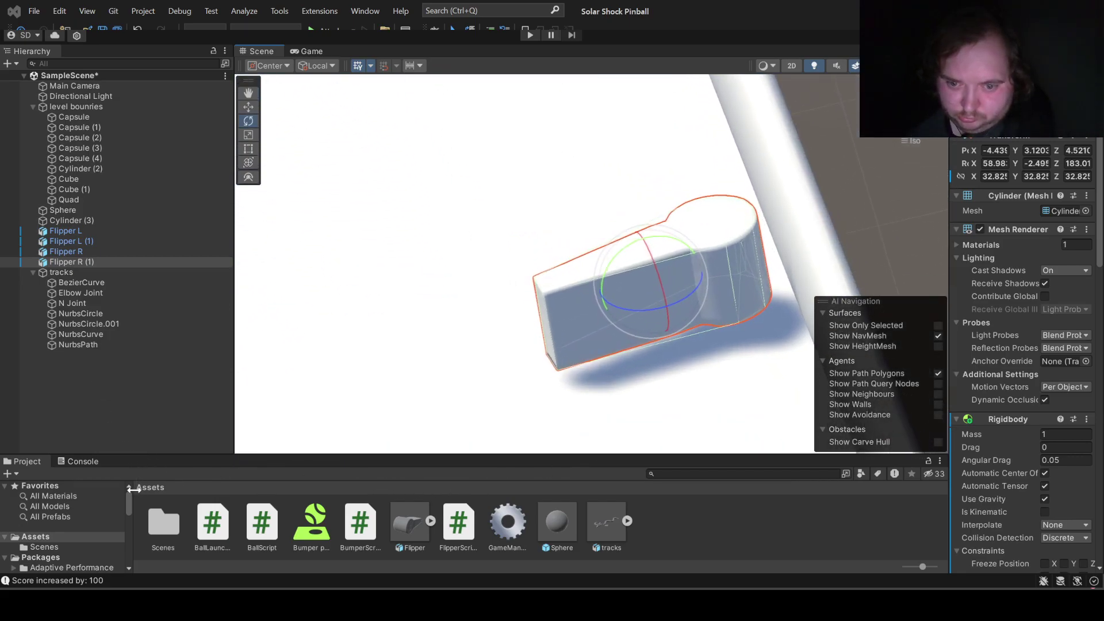
key("alt")
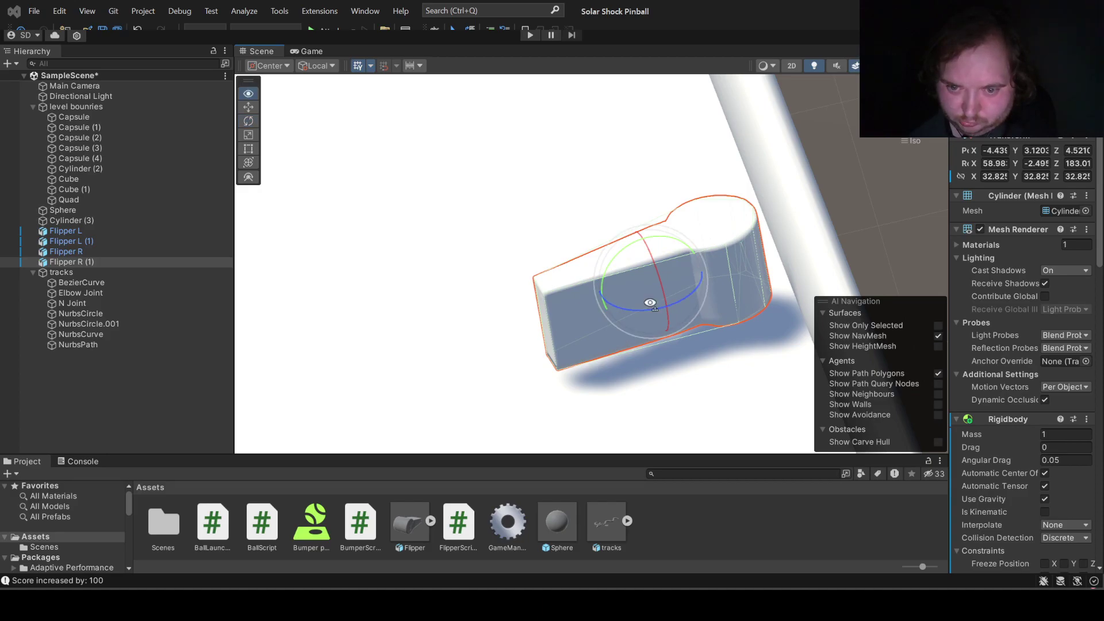
left_click_drag(649, 315, 638, 318, "alt")
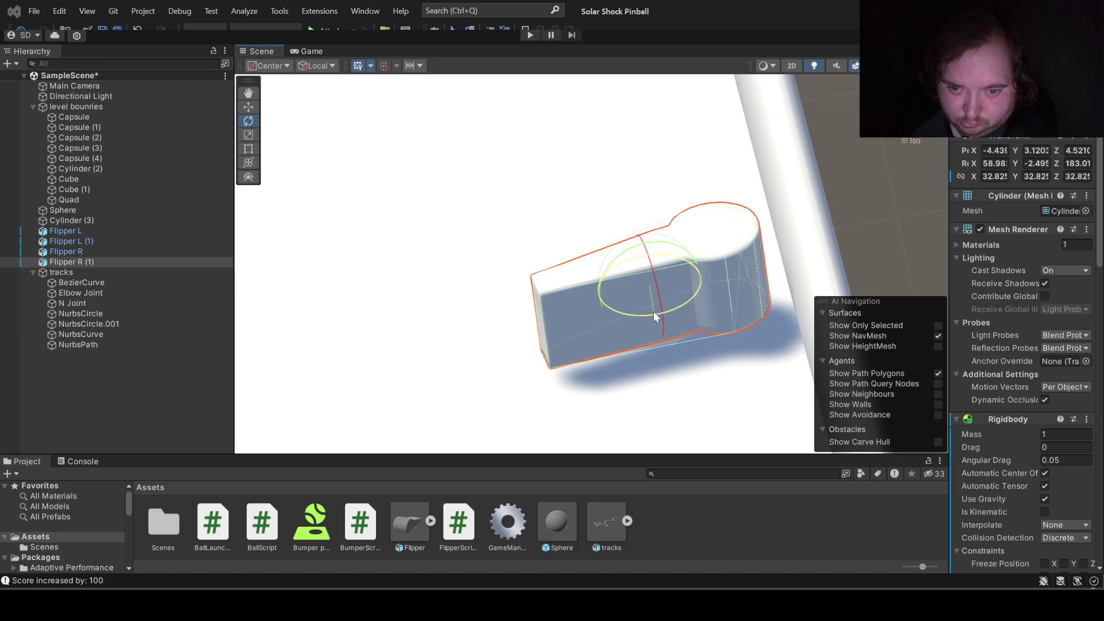
key("alt")
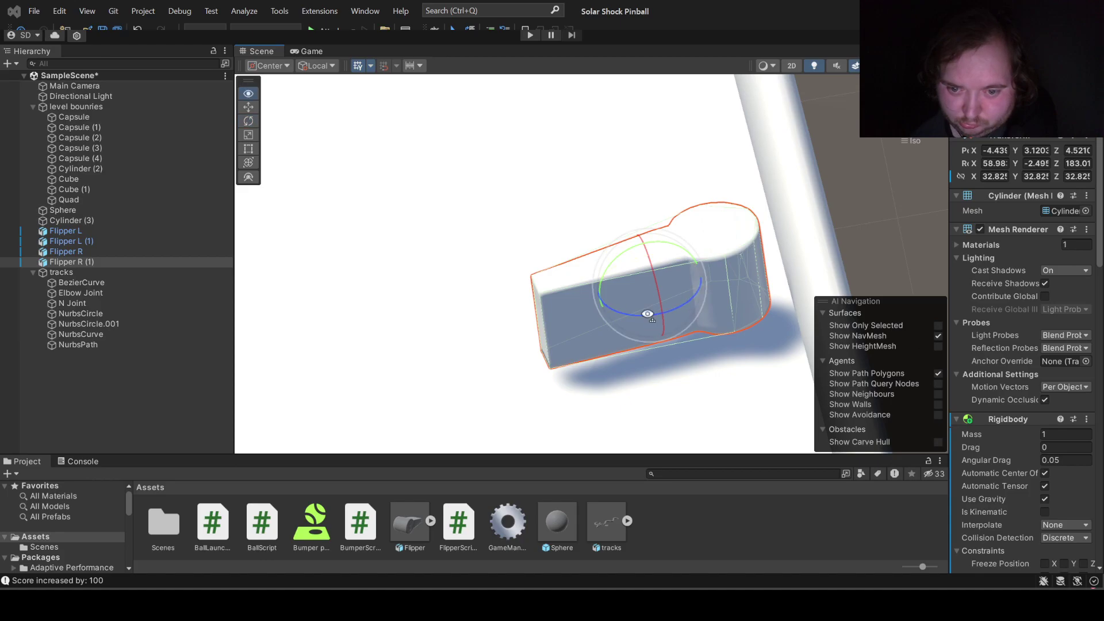
left_click_drag(638, 311, 595, 324)
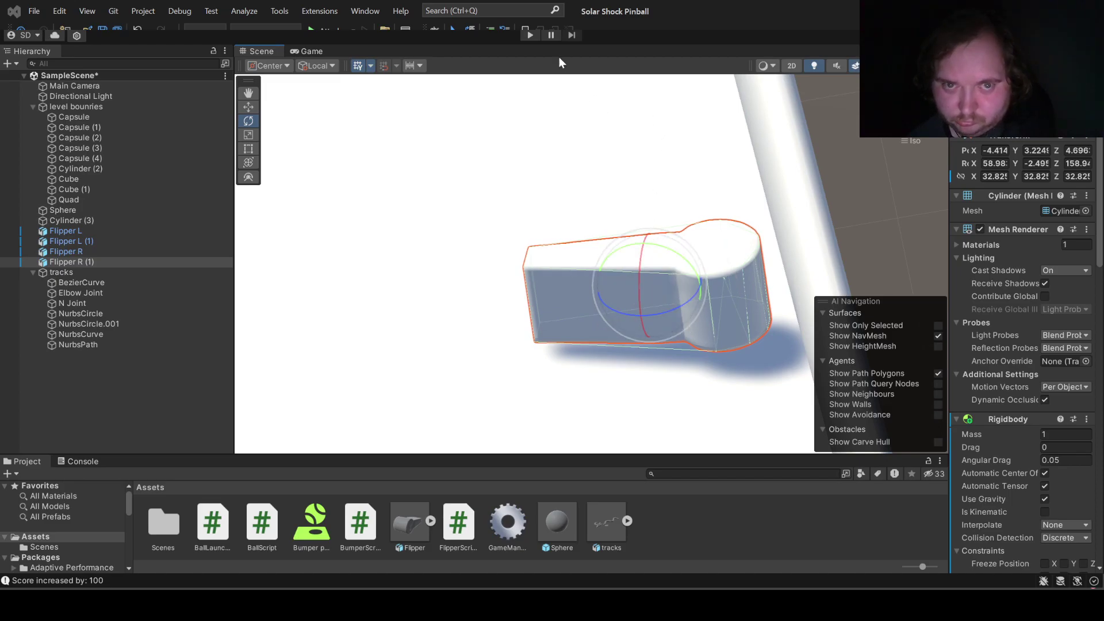
Step: Play-test the new flipper angle, swinging the left flippers with A three times
left_click(530, 35)
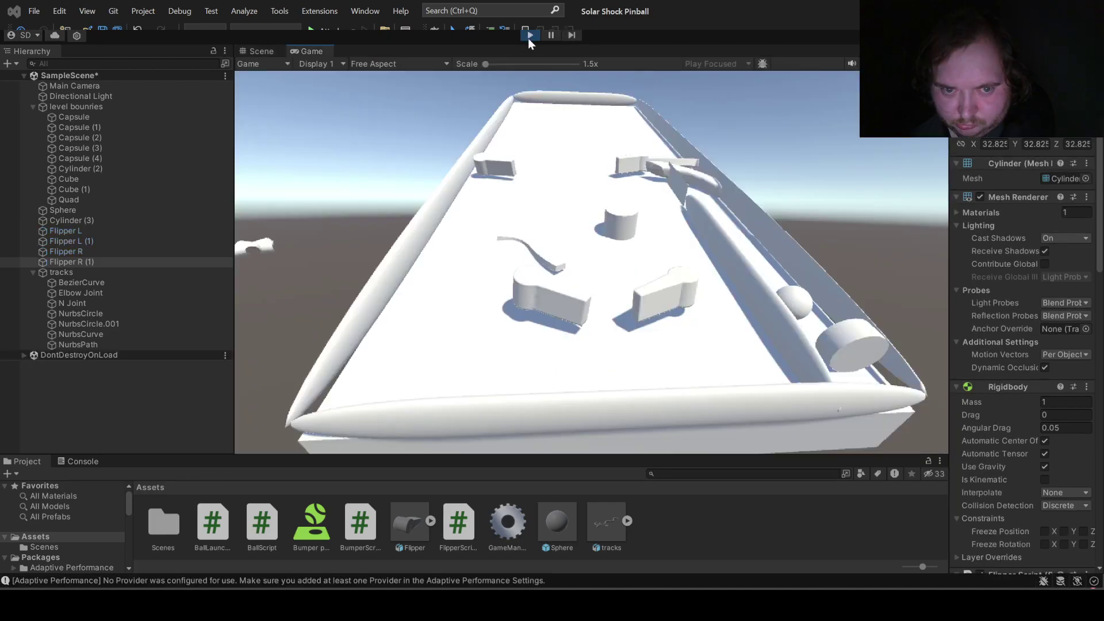
key("a")
key("a")
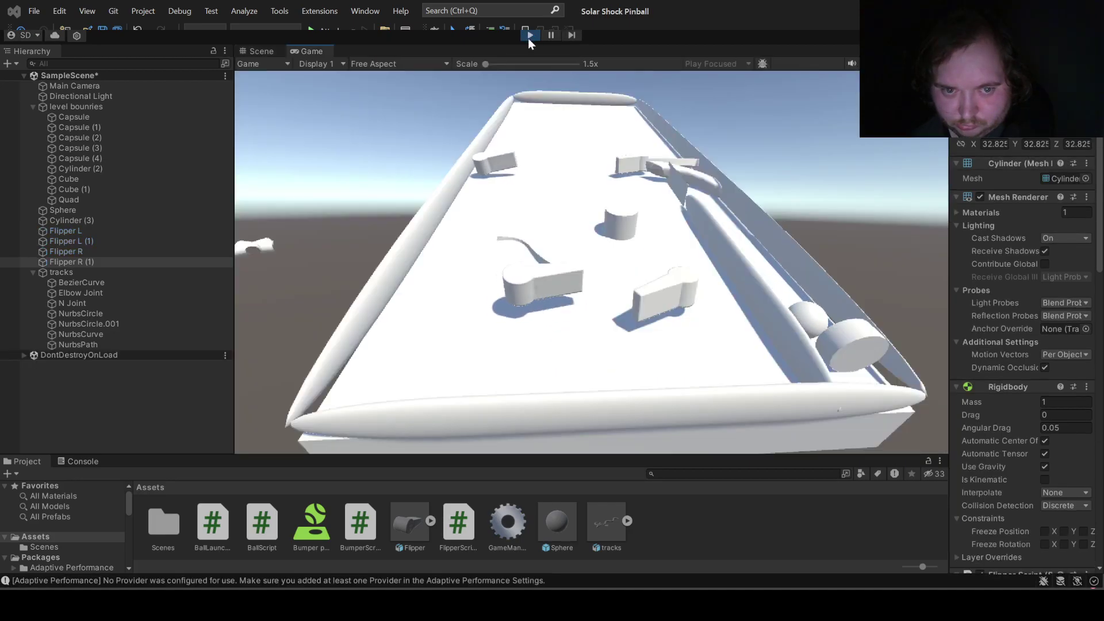
key("a")
key("a")
key("a")
key("a")
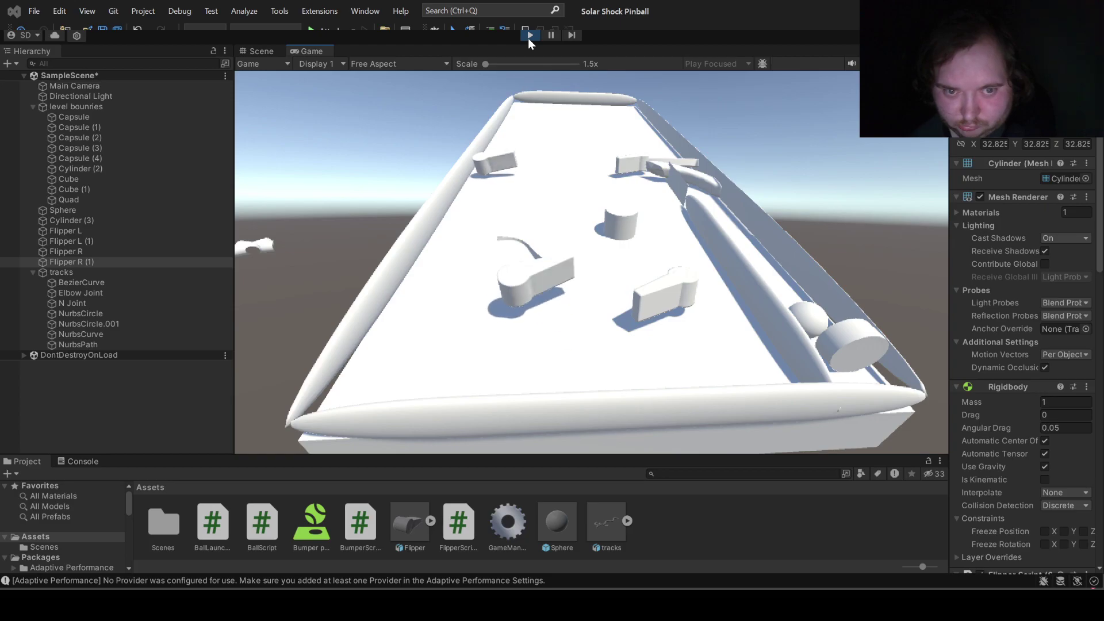
key("a")
key("a")
key("a")
key("a")
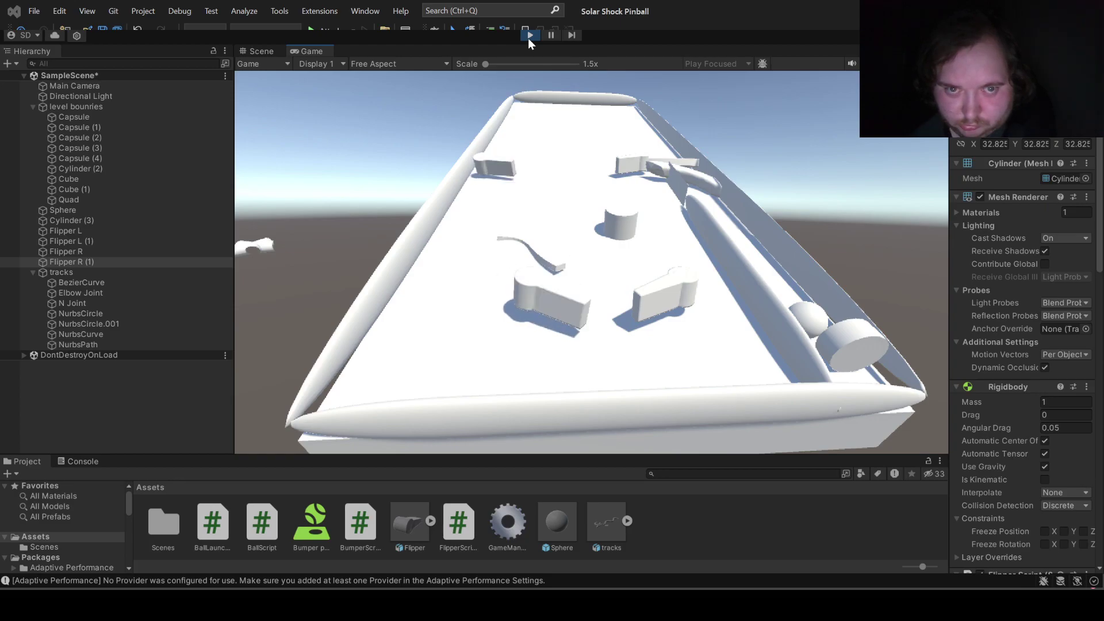
Step: Stop, free-rotate the flipper to X 58.14, Y -13.06, Z 154.11, then play-test again
left_click(530, 36)
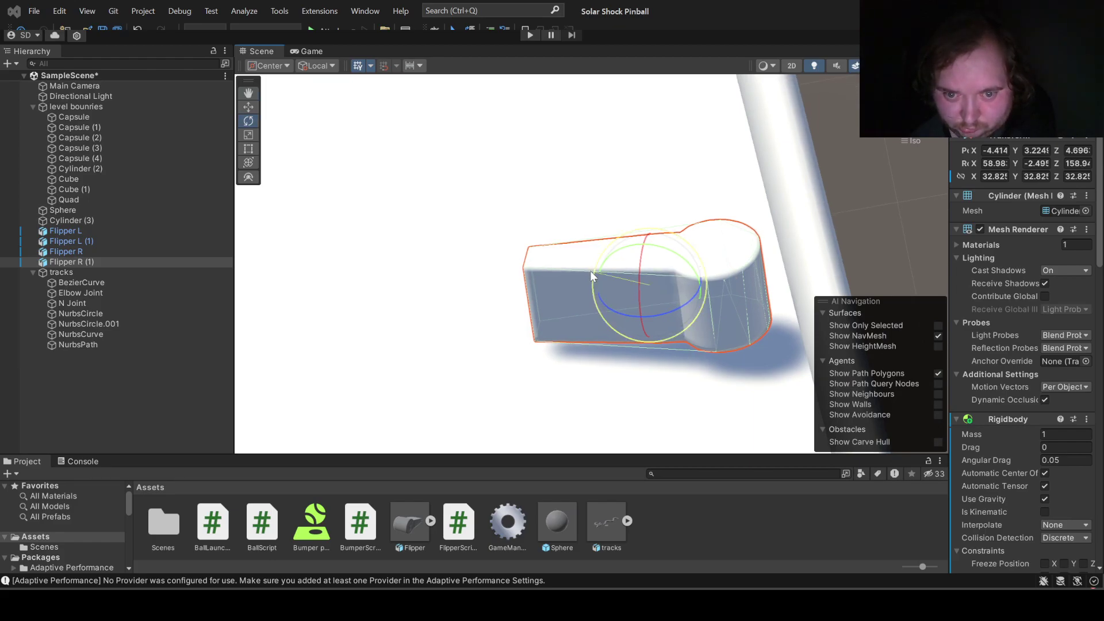
left_click_drag(590, 270, 590, 284)
left_click(530, 35)
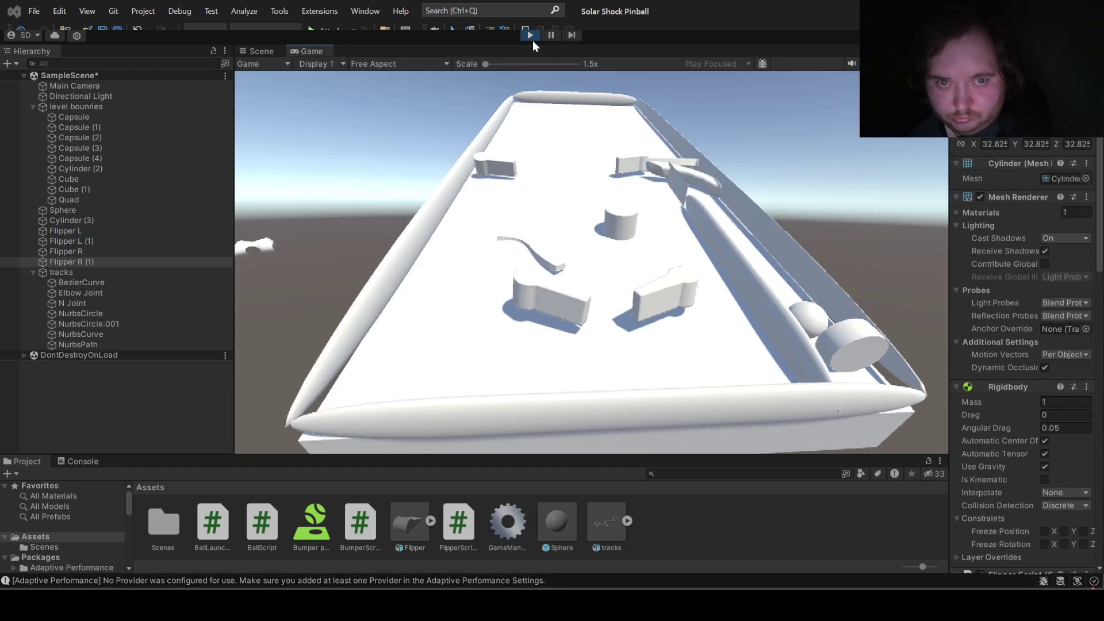
Step: Tilt the flipper to Z 158.81, lower it to X -4.418, Y 3.113, Z 4.763, and replay
left_click(531, 36)
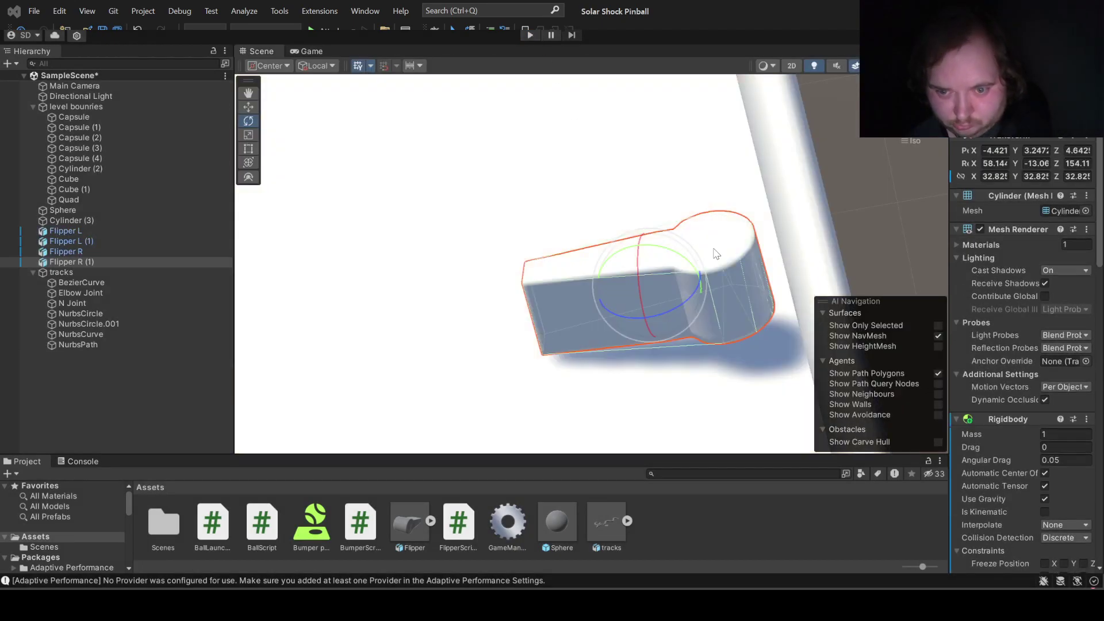
left_click_drag(706, 271, 708, 276)
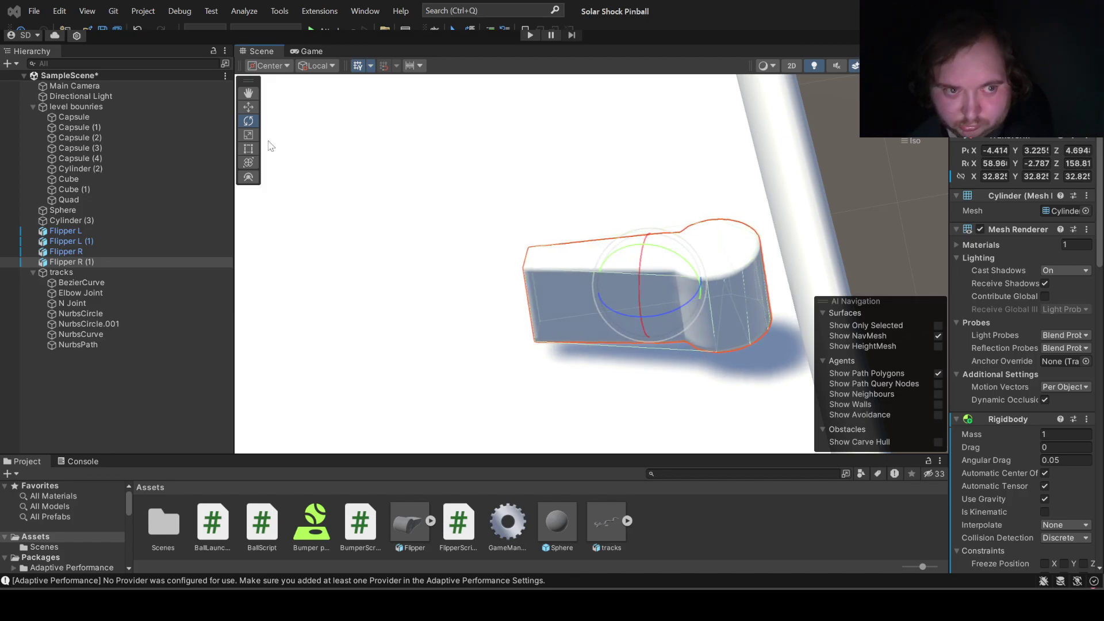
left_click(254, 108)
left_click_drag(660, 324, 657, 340)
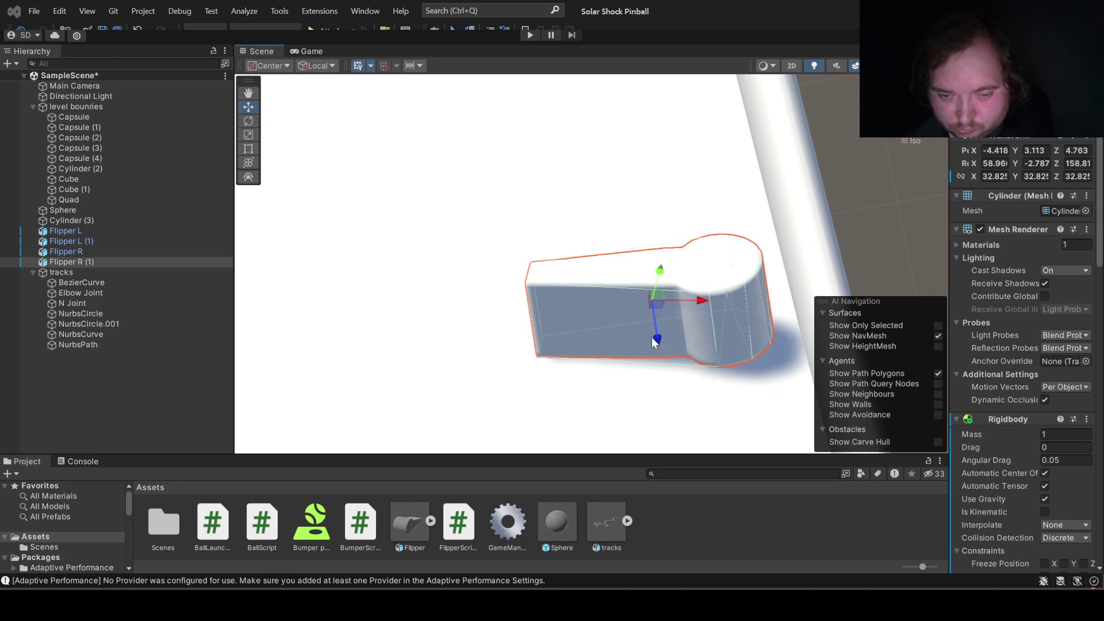
left_click(530, 35)
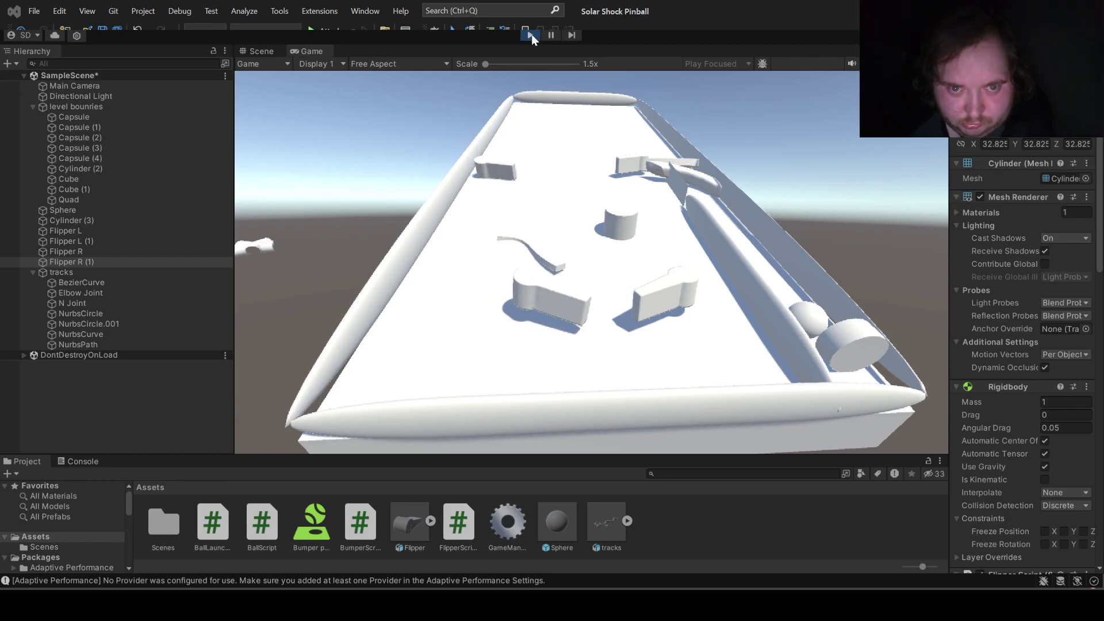
Step: Raise the flipper slightly and test it by firing the left flippers
left_click(531, 36)
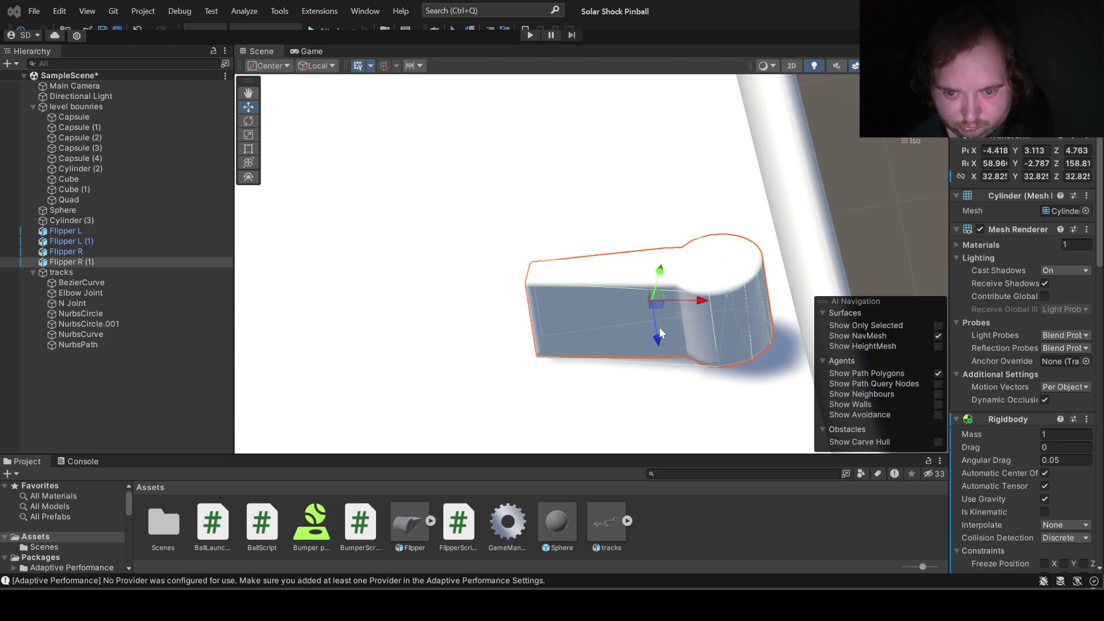
left_click_drag(657, 329, 656, 322)
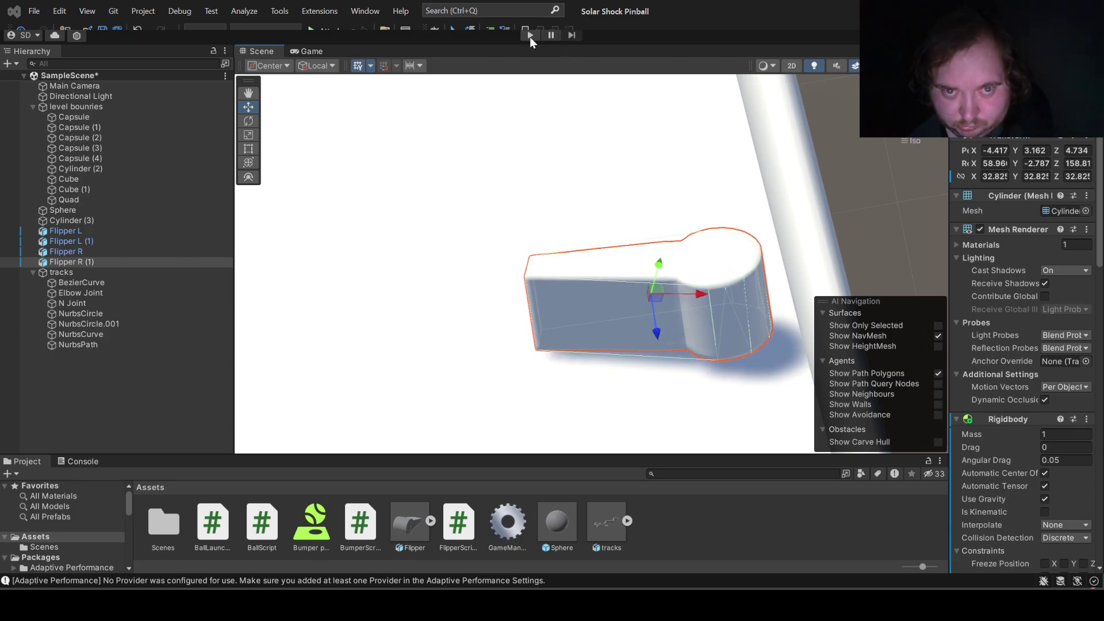
left_click(531, 36)
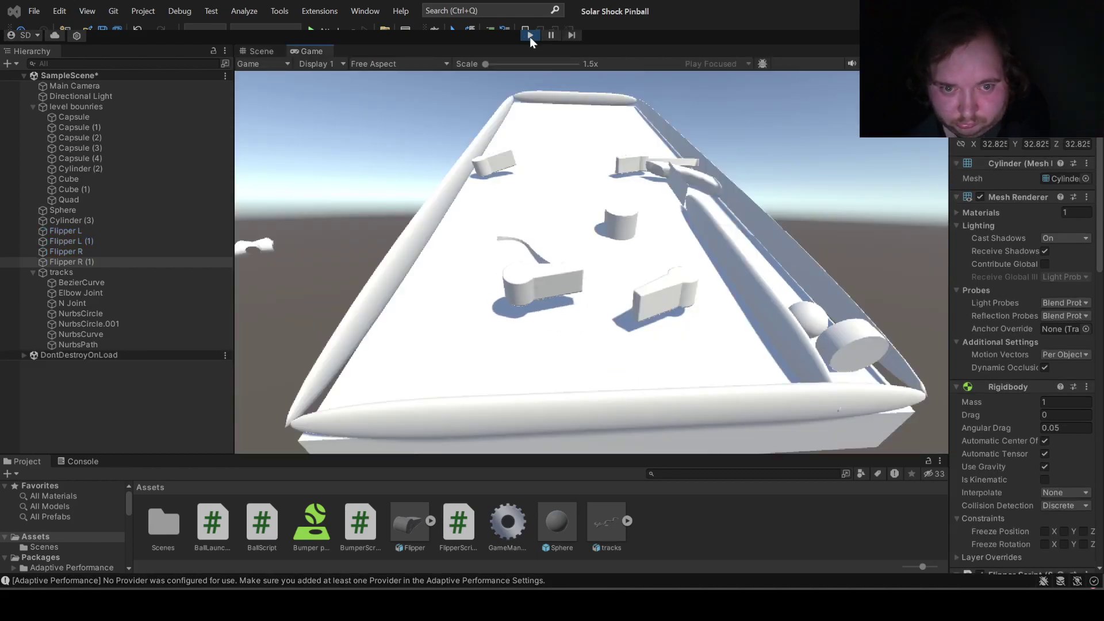
key("a")
key("a")
key("a")
key("a")
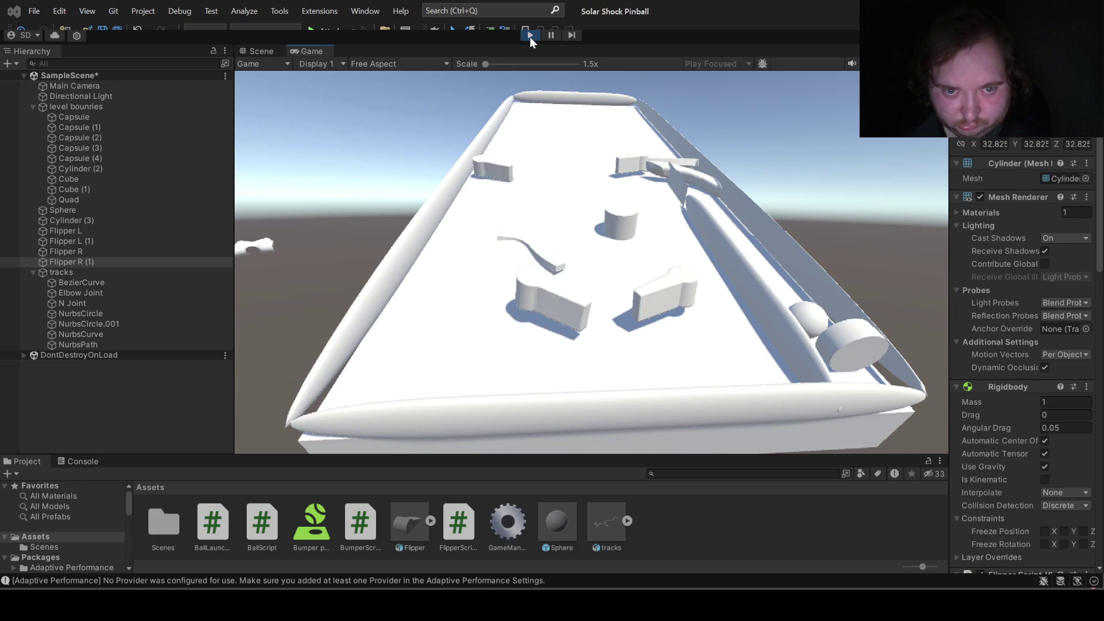
left_click(531, 36)
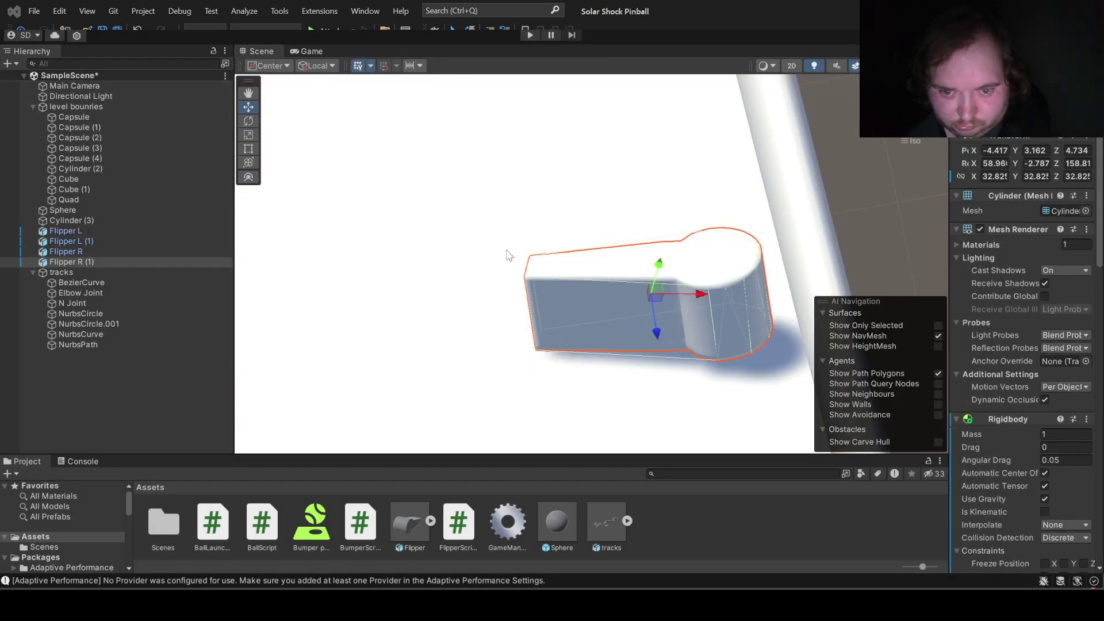
Step: Tilt the flipper a little further and test the new angle with the left flippers
left_click(248, 121)
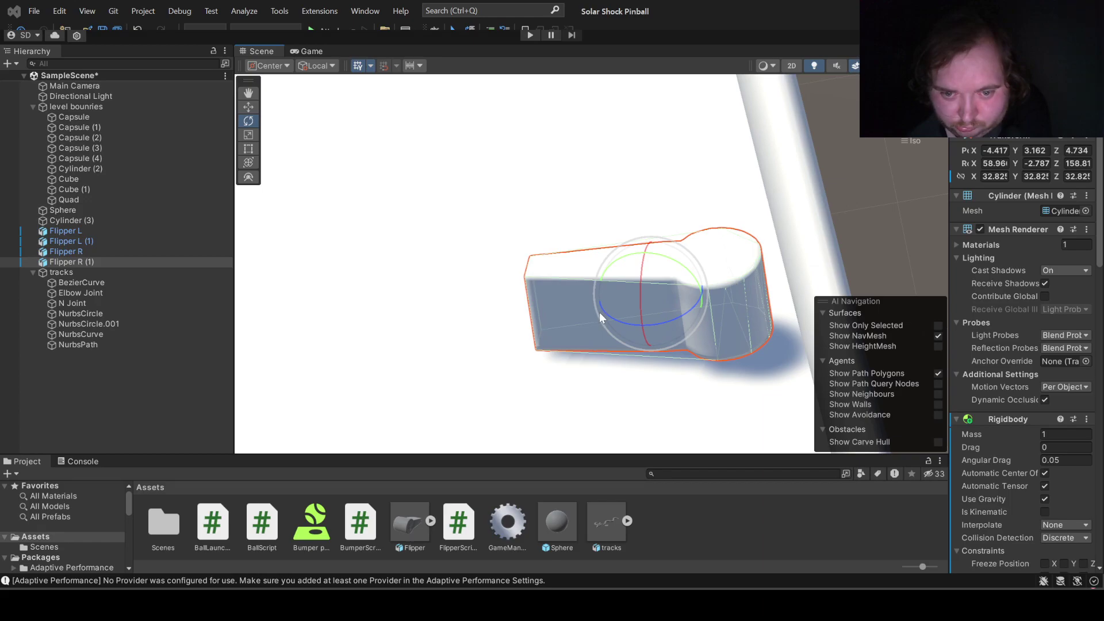
left_click_drag(599, 313, 603, 319)
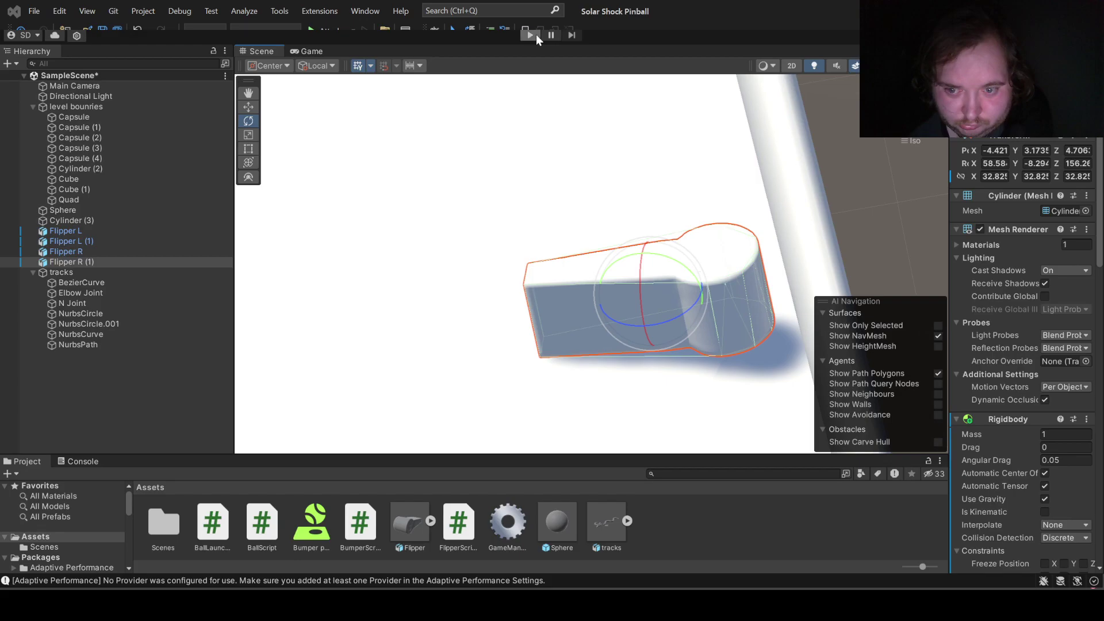
left_click(536, 36)
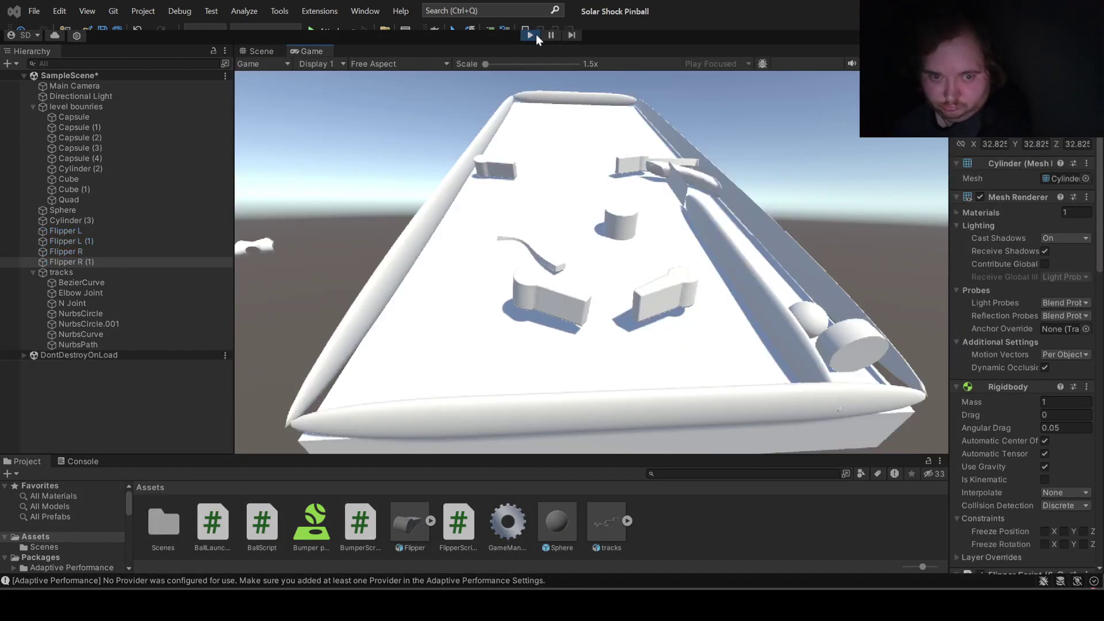
key("a")
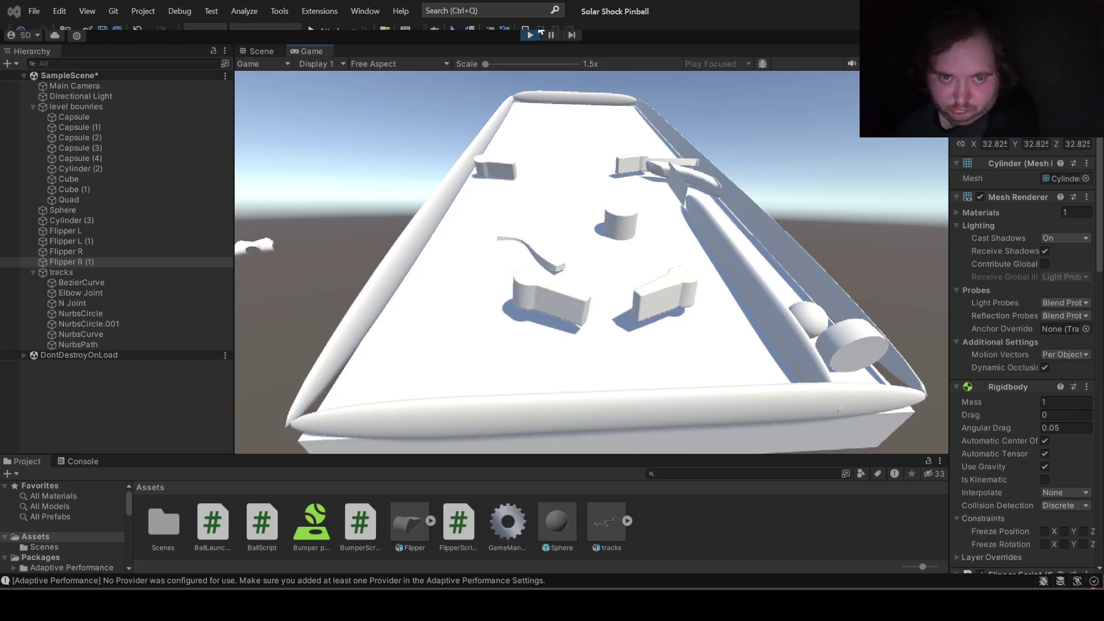
left_click(531, 36)
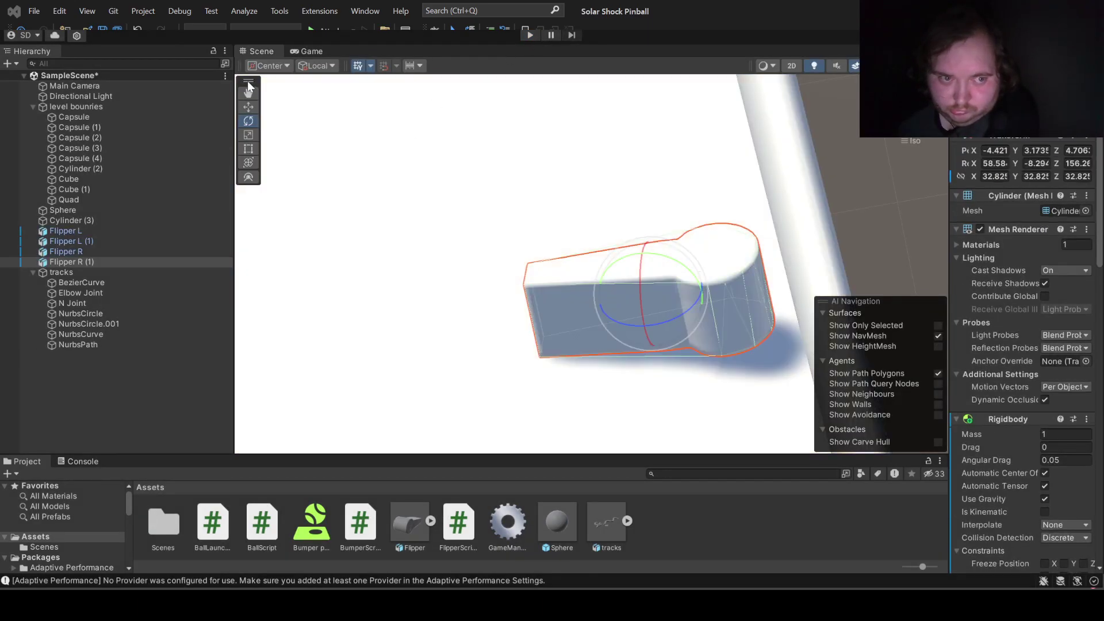
Step: Raise the flipper slightly again and run another play test
left_click(249, 107)
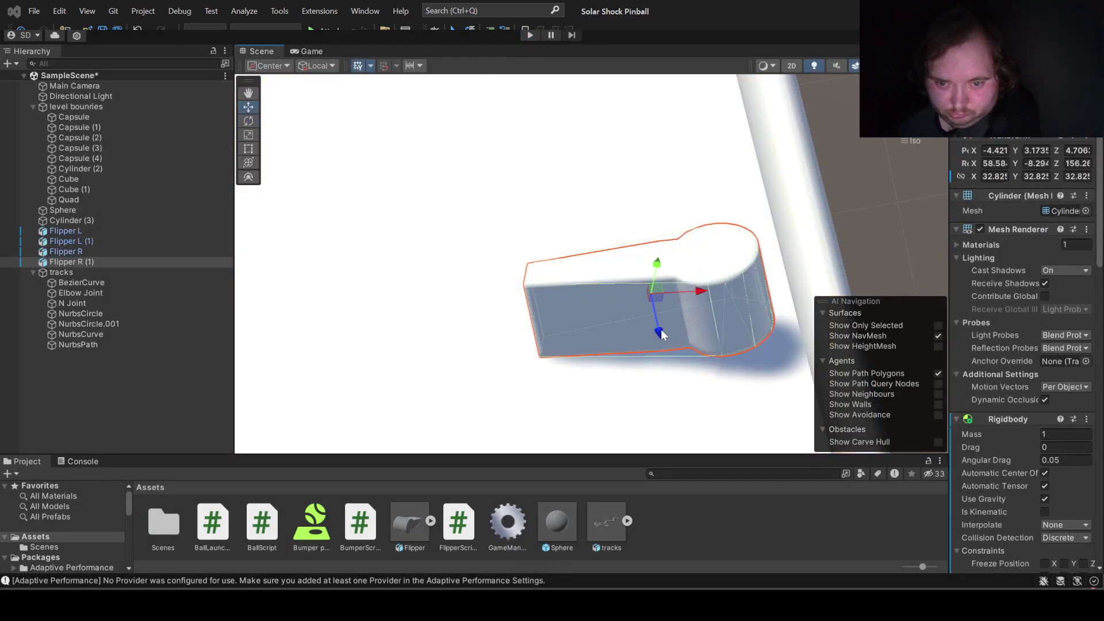
left_click_drag(661, 329, 659, 325)
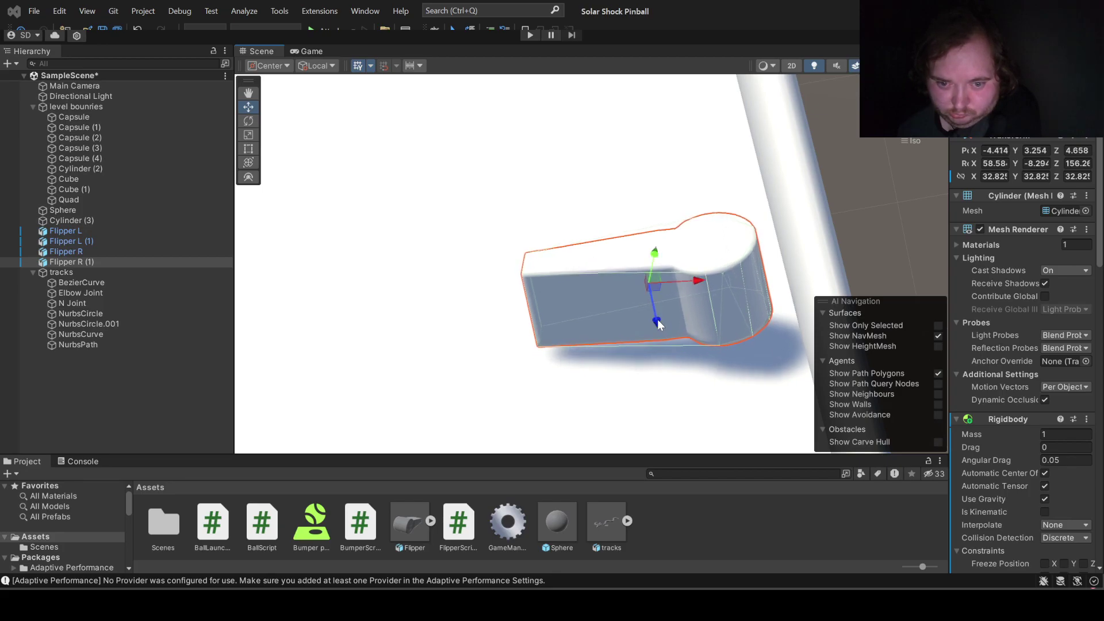
left_click(529, 35)
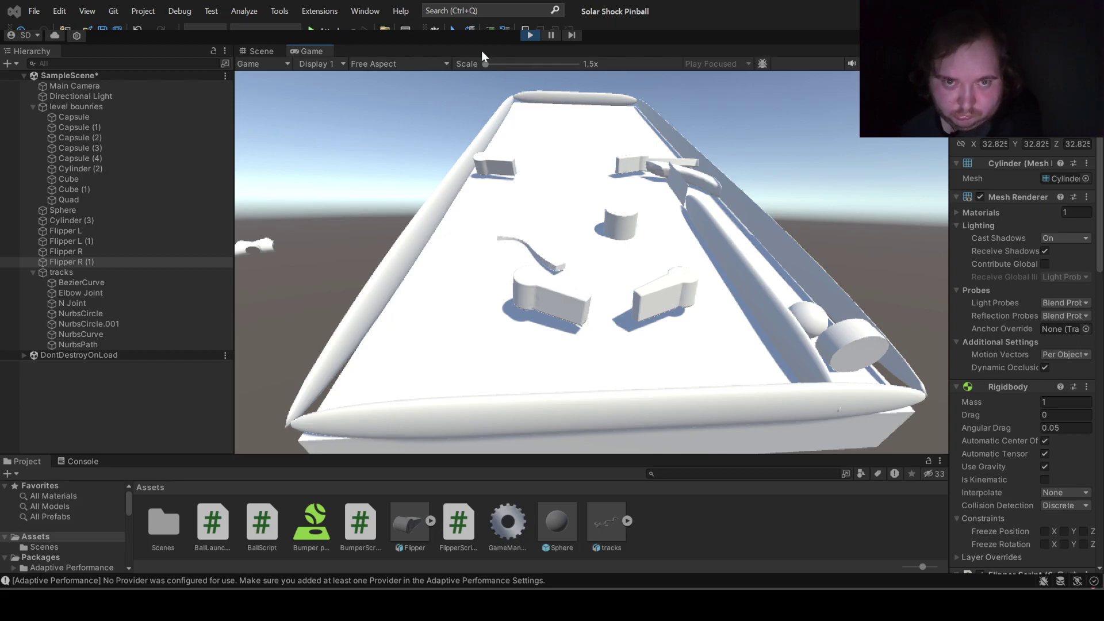
left_click(531, 36)
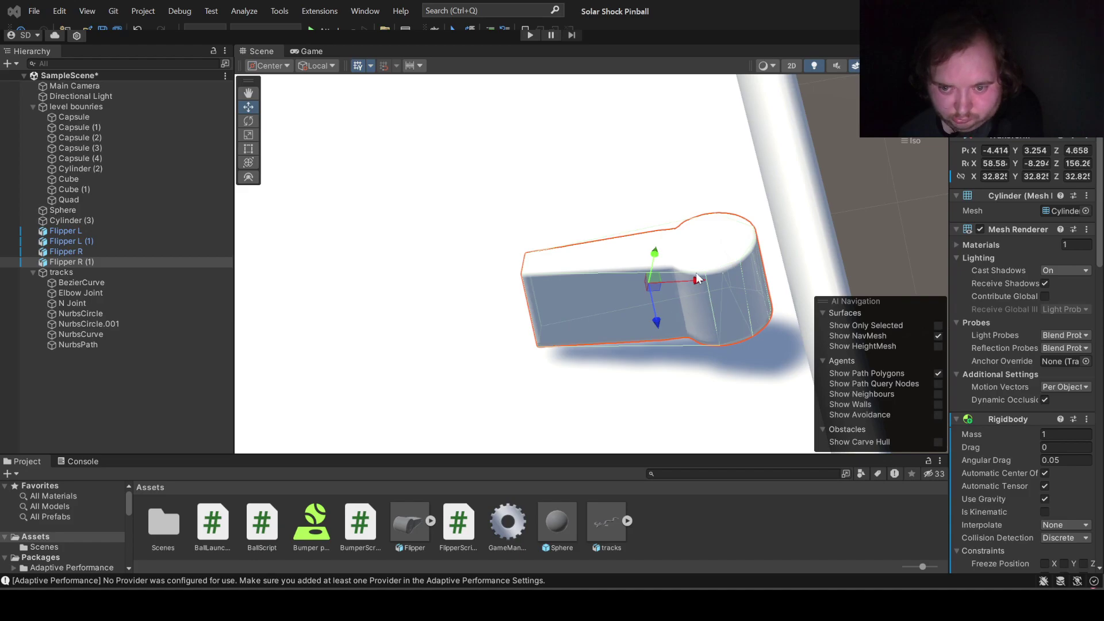
Step: Shift the flipper to X -4.363, Z 4.687, re-angle it to 53.35, 3.033, 162.80, and replay
left_click_drag(696, 282, 664, 312)
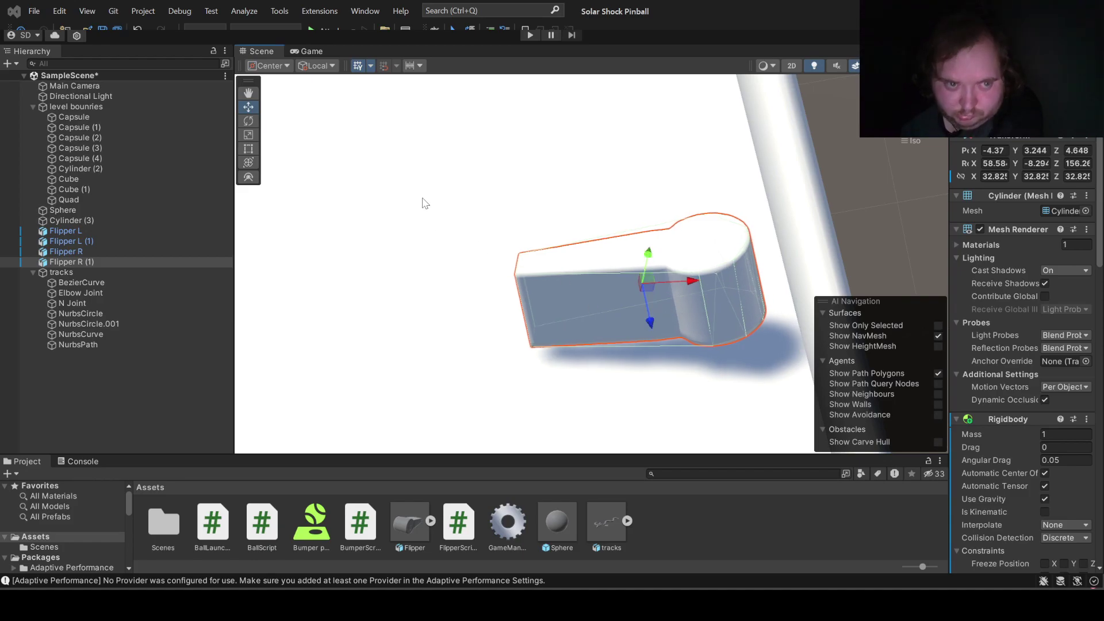
left_click(1034, 164)
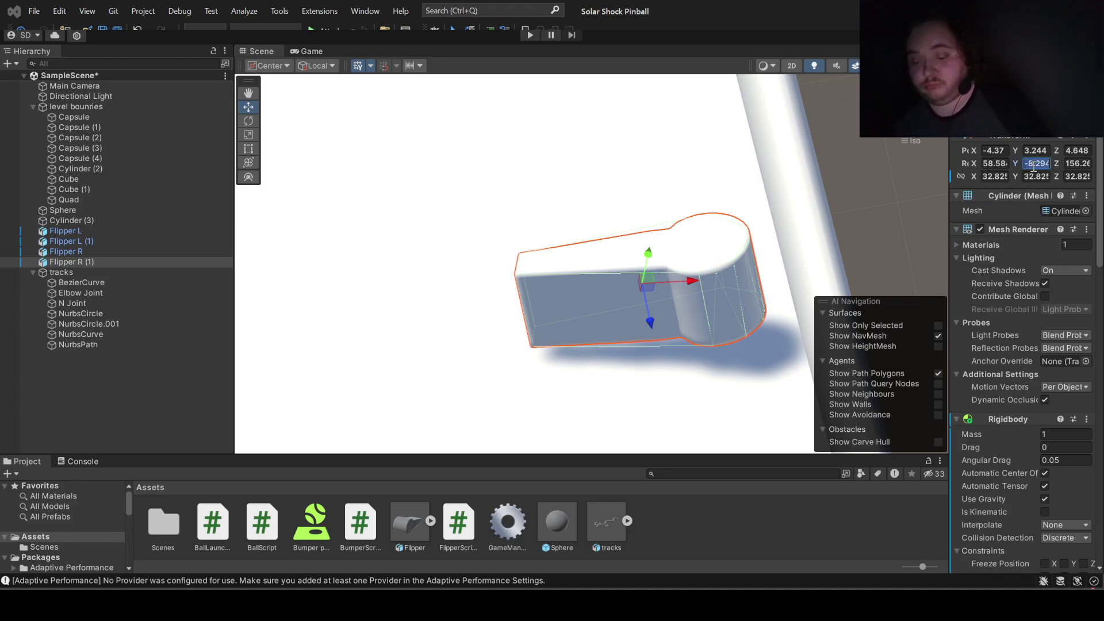
left_click(250, 123)
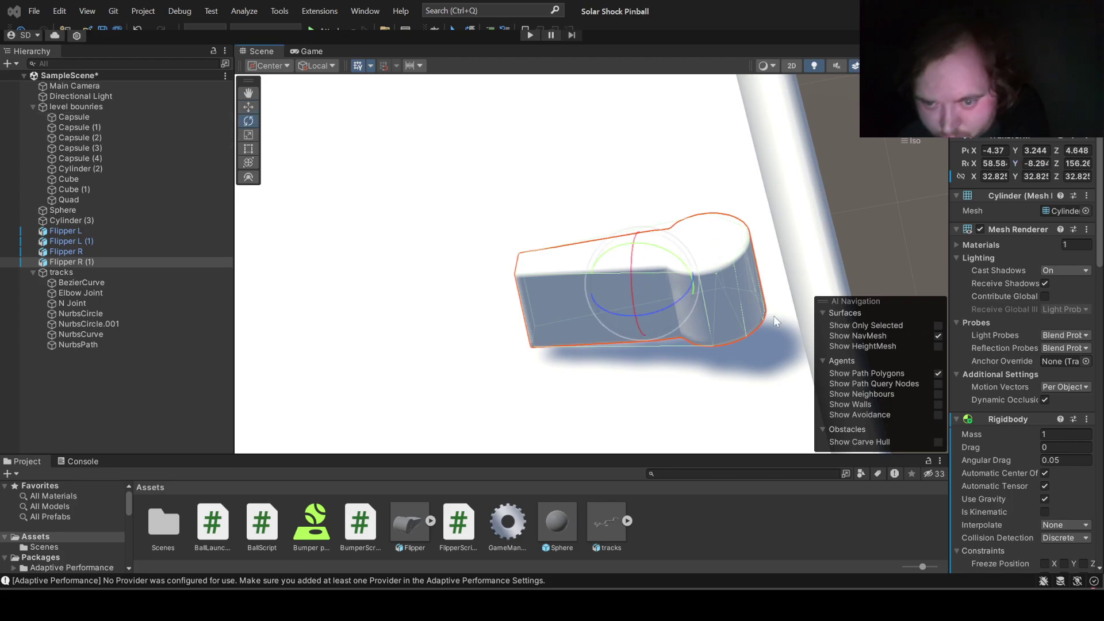
left_click_drag(701, 274, 702, 285)
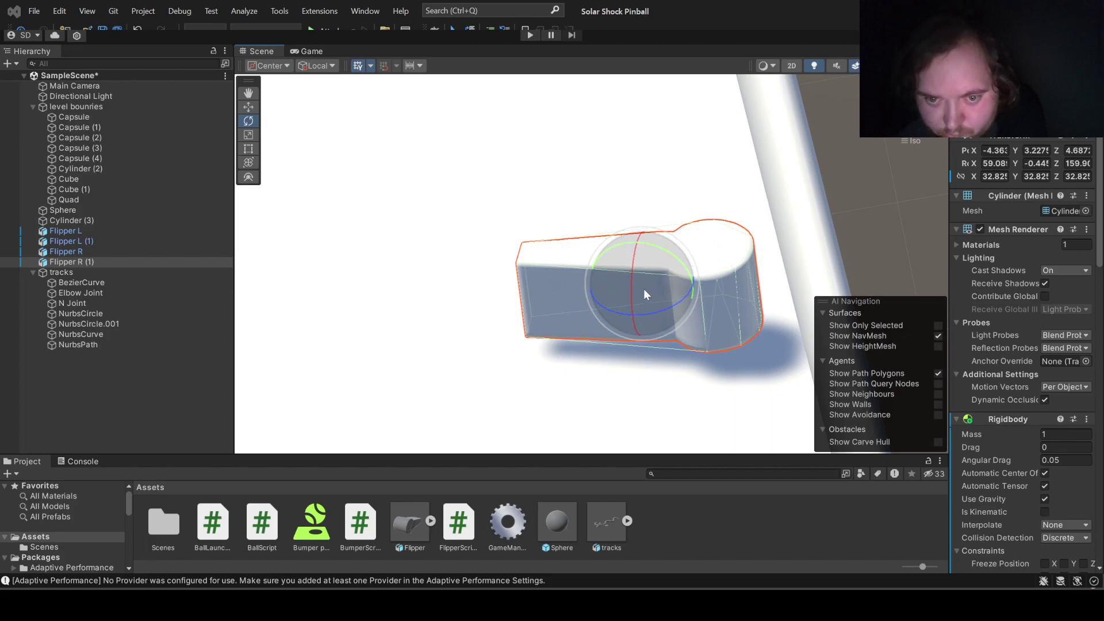
left_click_drag(634, 291, 632, 280)
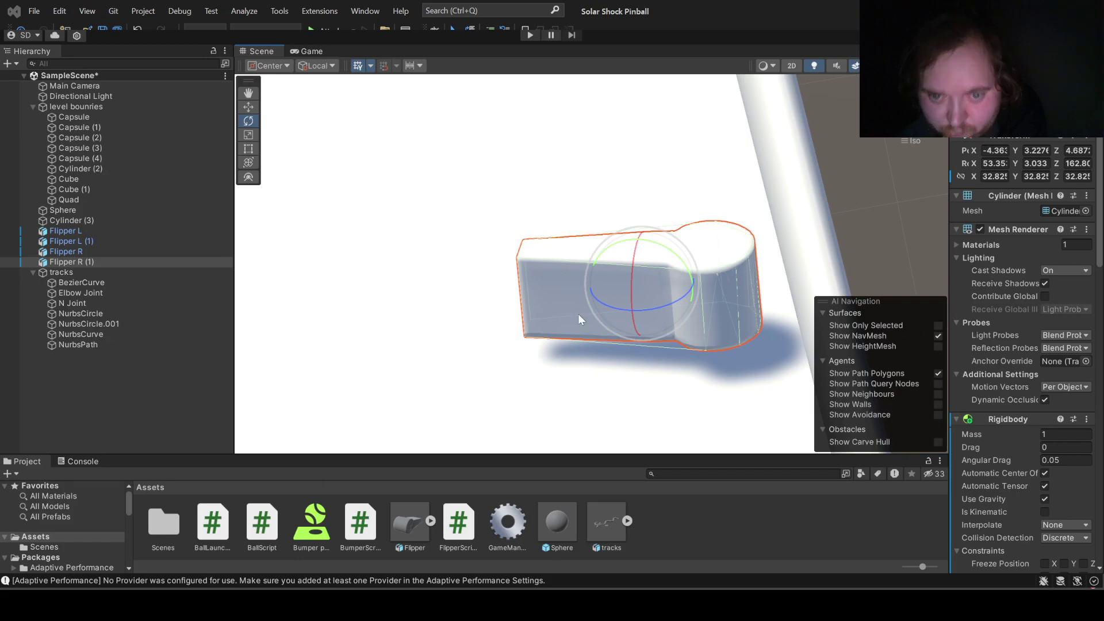
left_click(529, 35)
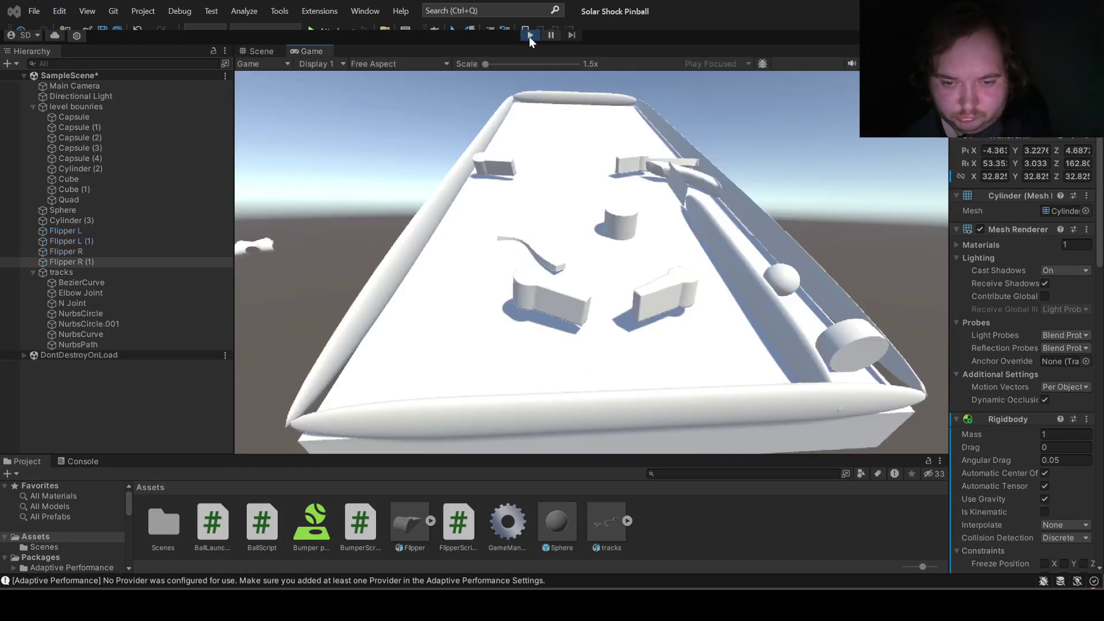
Step: Flap the left flippers repeatedly with A during the play test, then stop it
key("a")
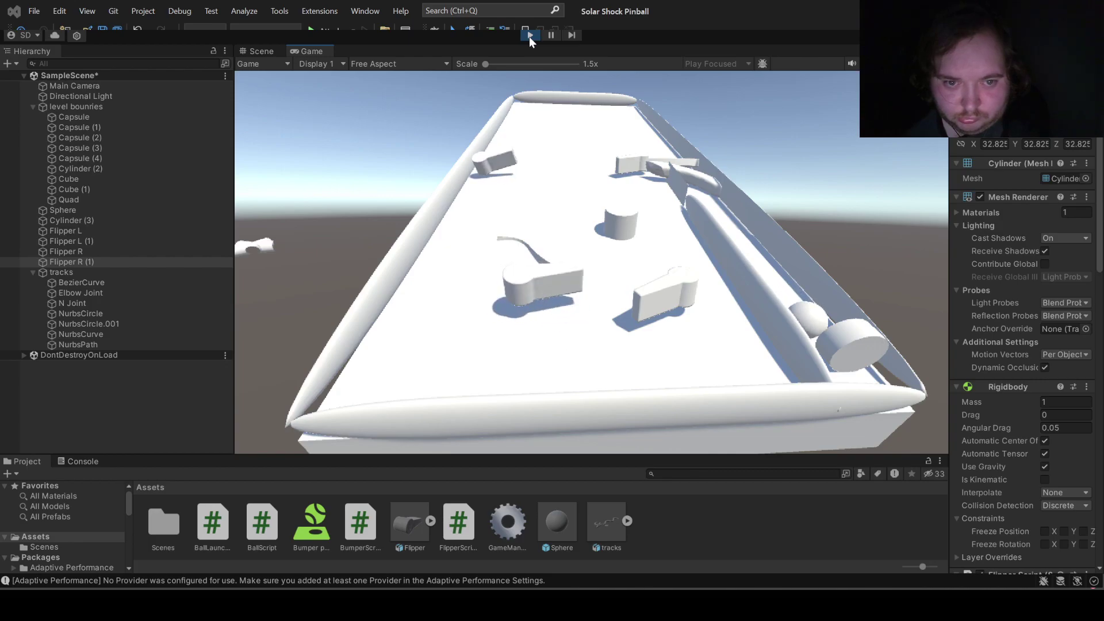
key("a")
key("a")
key("a")
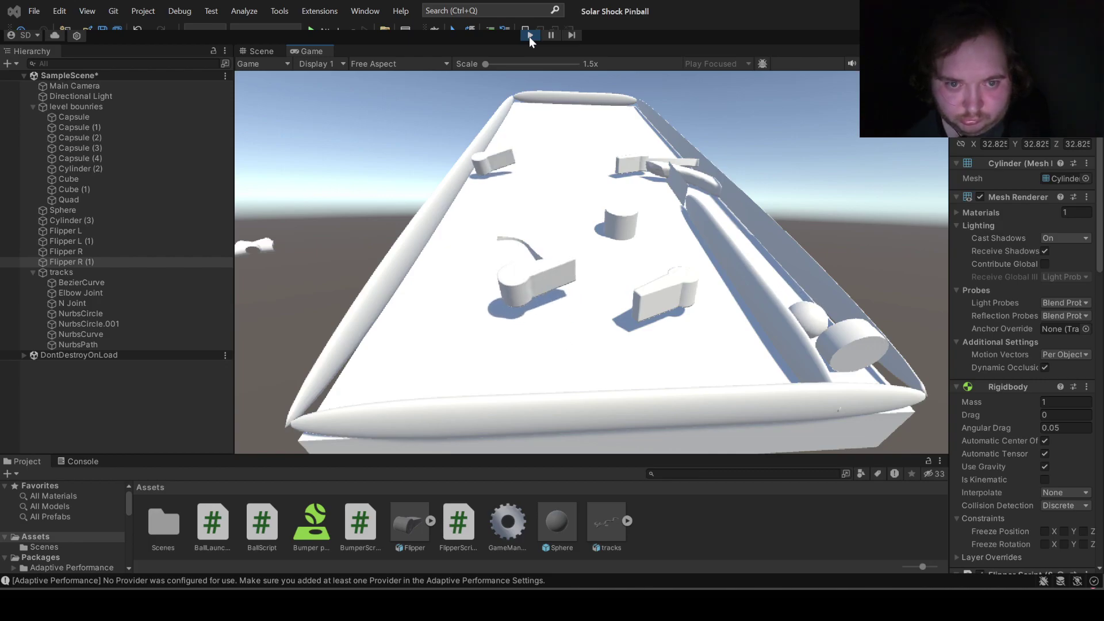
key("a")
key("a")
key("a")
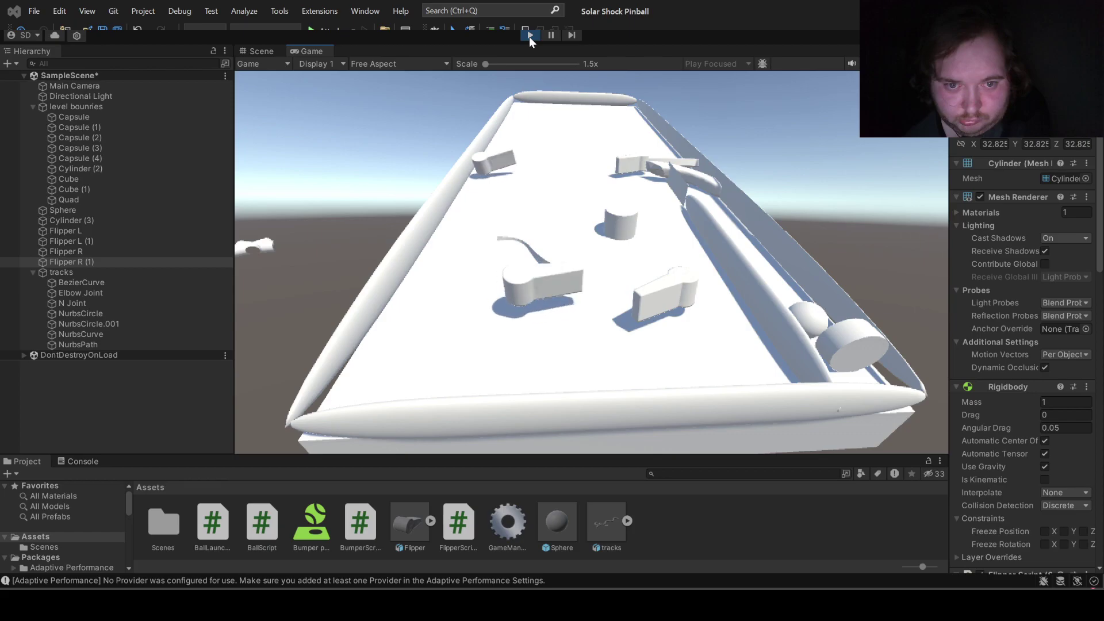
key("a")
key("a")
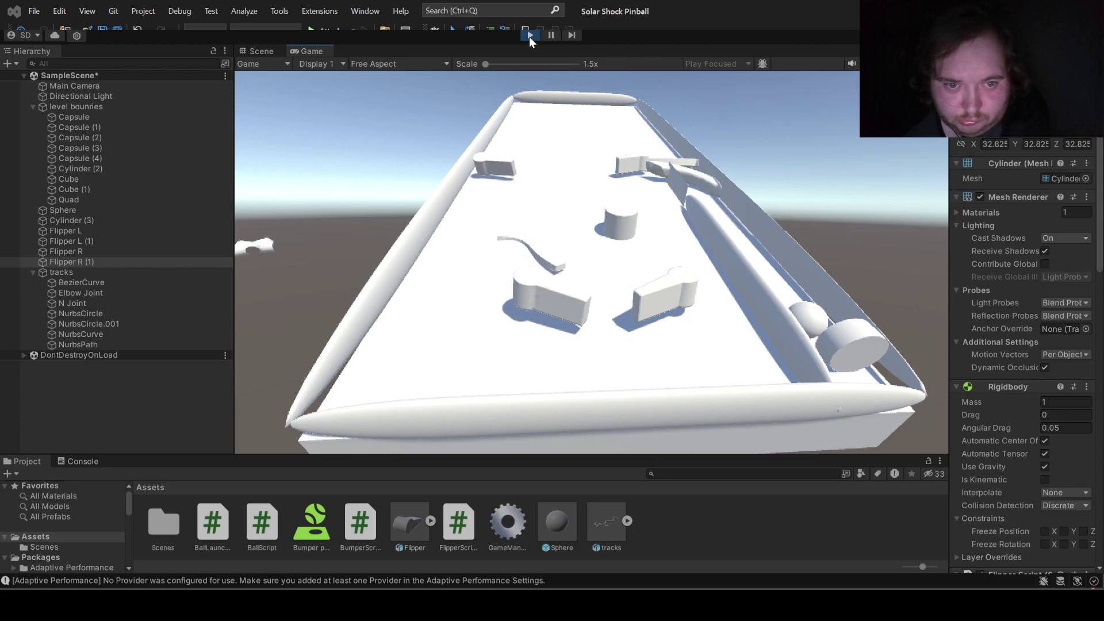
key("a")
key("a")
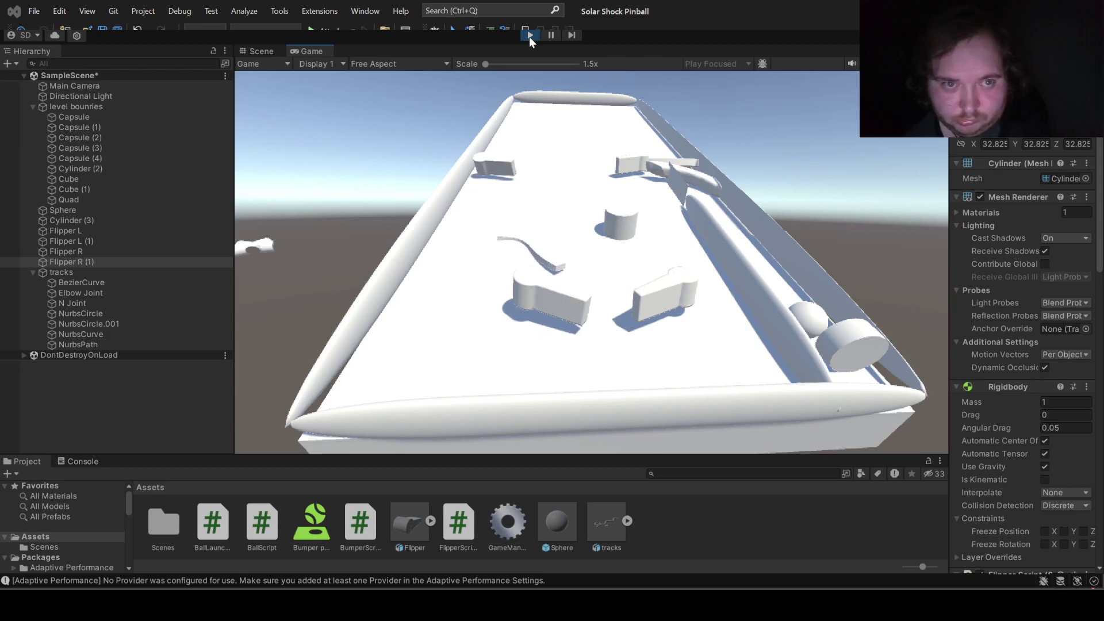
left_click(525, 36)
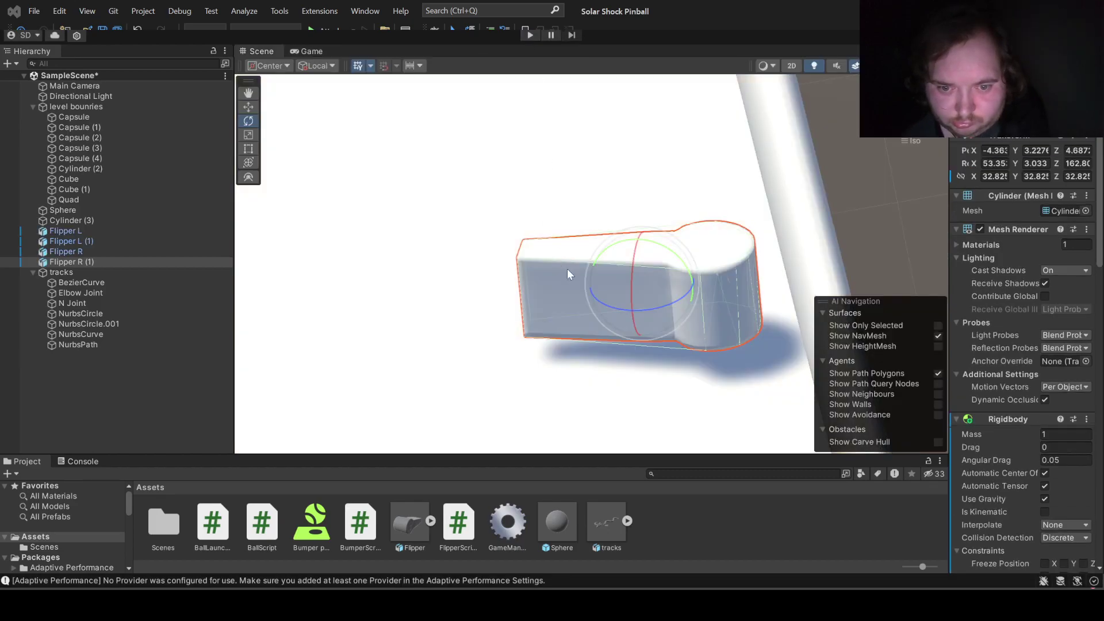
Step: Re-angle Flipper R (1) to rotation X 40.84, Y 2.964, Z 144.29, orbiting to check it
left_click_drag(584, 291, 584, 299)
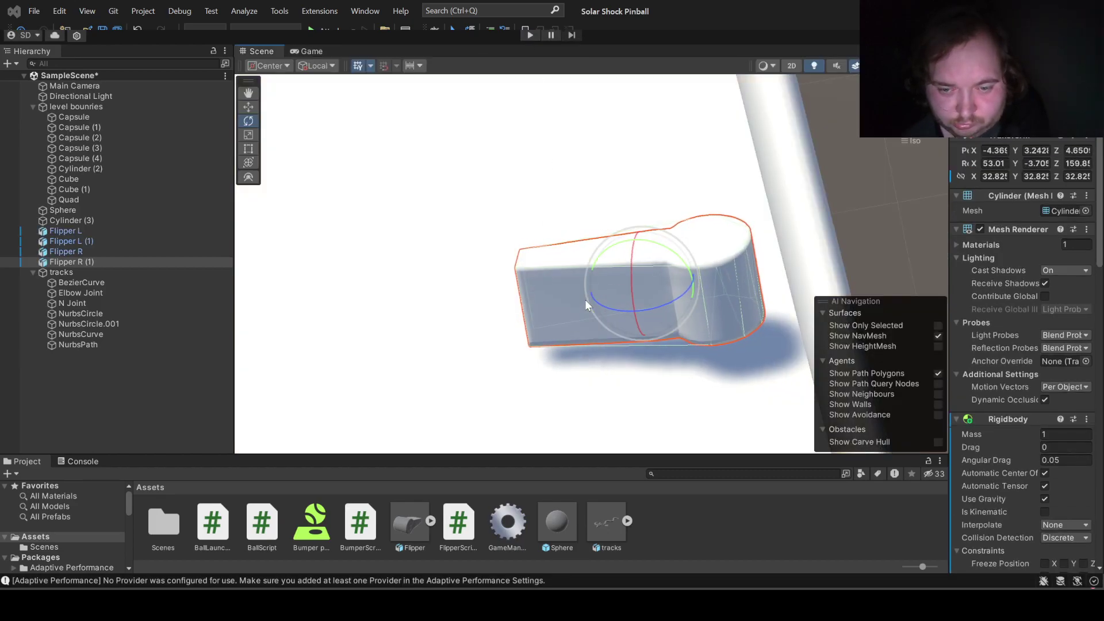
mouse_move(705, 360)
left_mouse_down("alt")
mouse_move(38, 191)
mouse_move(12, 207)
left_mouse_up("alt")
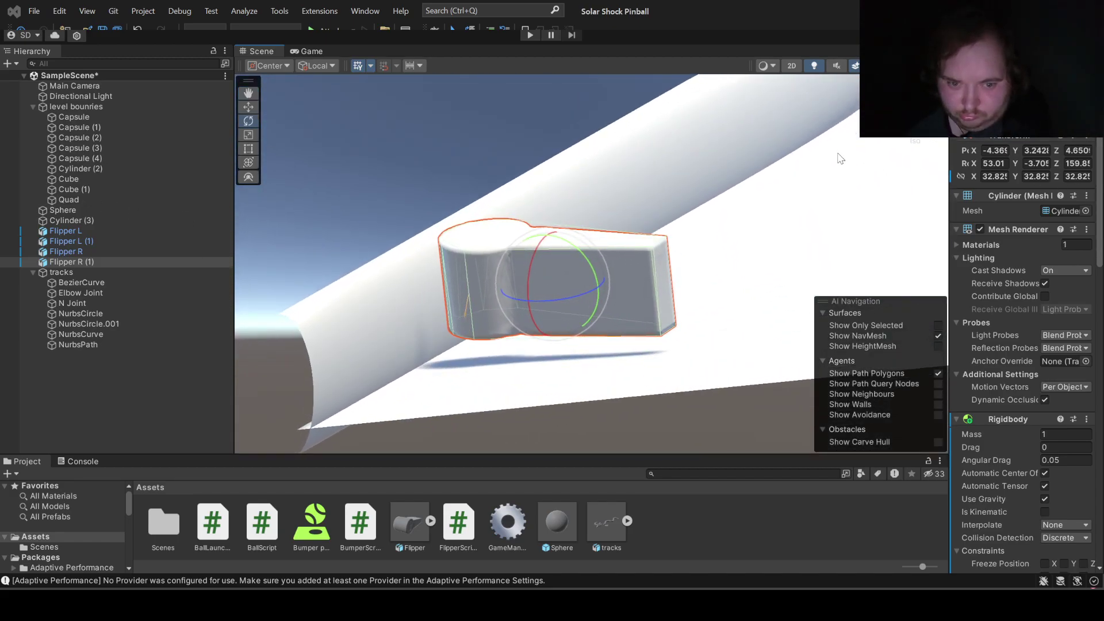
left_click_drag(529, 349, 573, 383, "alt")
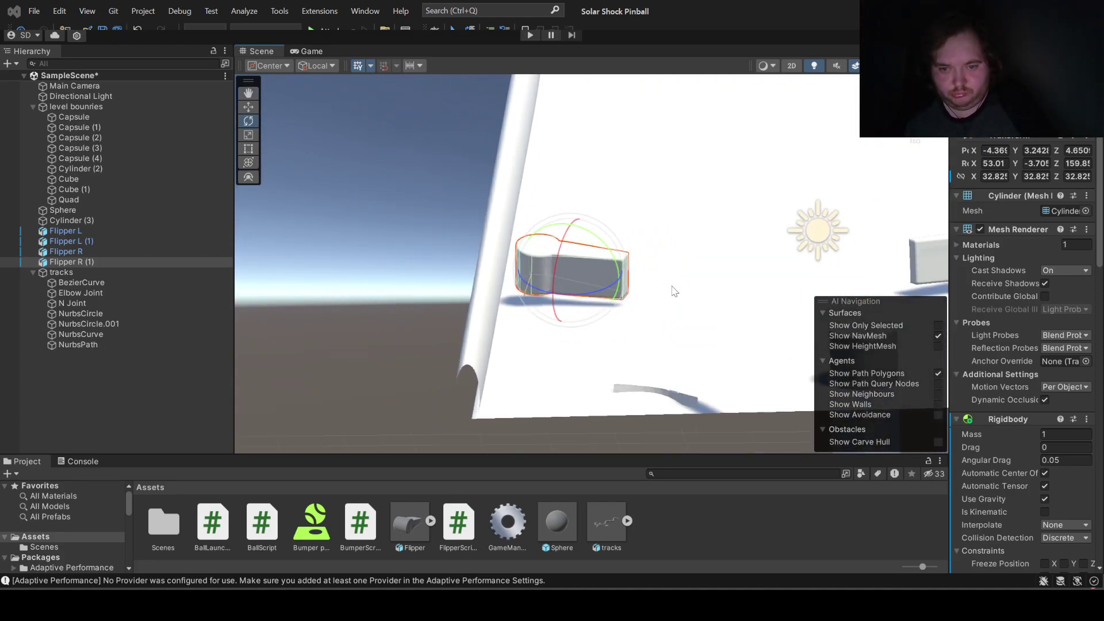
left_click_drag(672, 287, 530, 391, "alt")
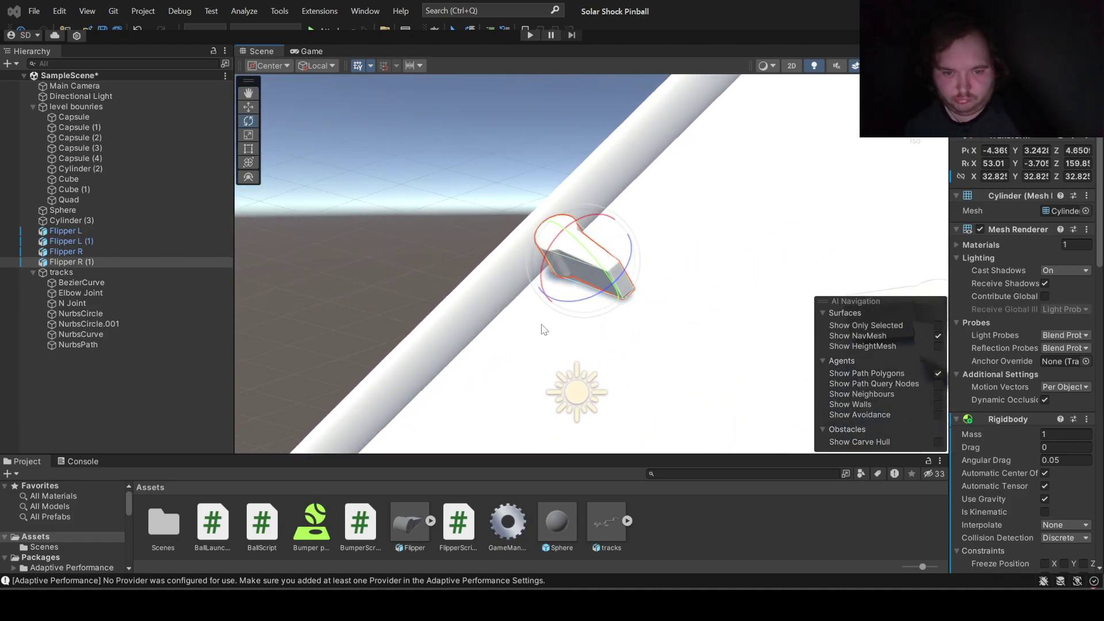
mouse_move(536, 299)
left_mouse_down()
mouse_move(533, 288)
mouse_move(595, 315)
left_mouse_up()
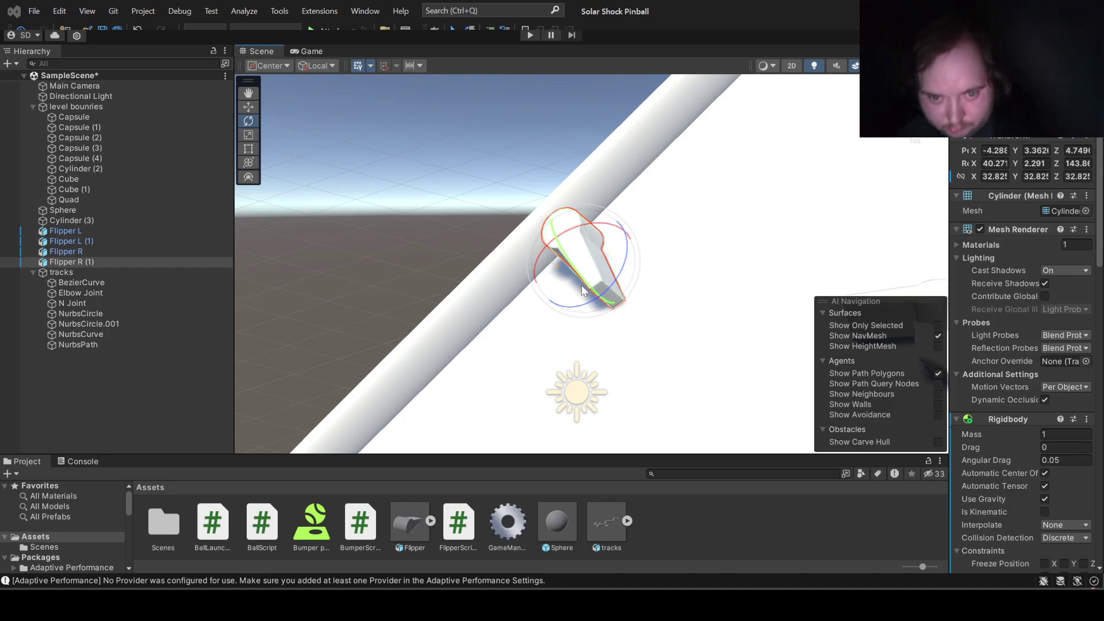
mouse_move(586, 290)
left_mouse_down("alt")
mouse_move(829, 268)
mouse_move(573, 270)
left_mouse_up("alt")
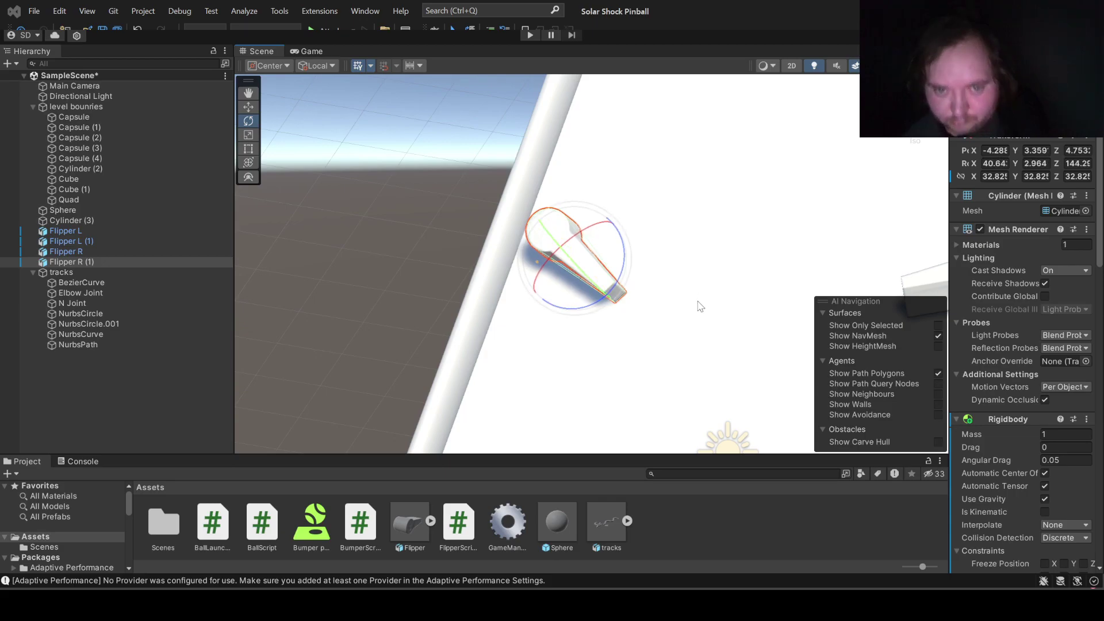
Step: Zoom out and rotate Flipper L (1) to a new angle
scroll(712, 302, "down", 1)
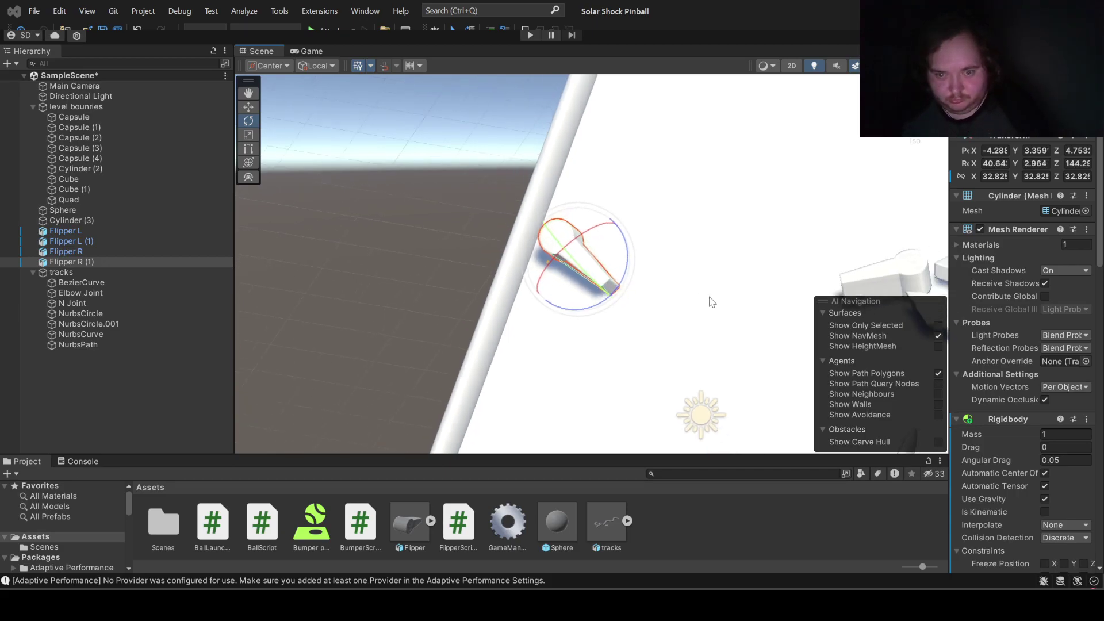
scroll(712, 302, "down", 1)
scroll(712, 302, "down", 1)
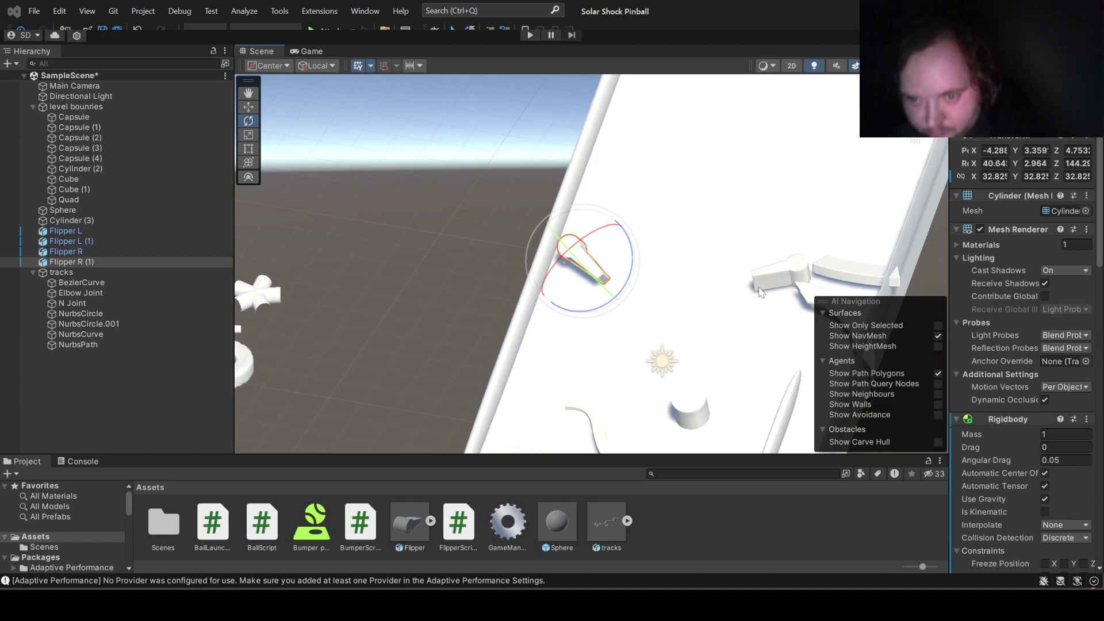
left_click(754, 273)
left_click_drag(744, 267, 741, 267)
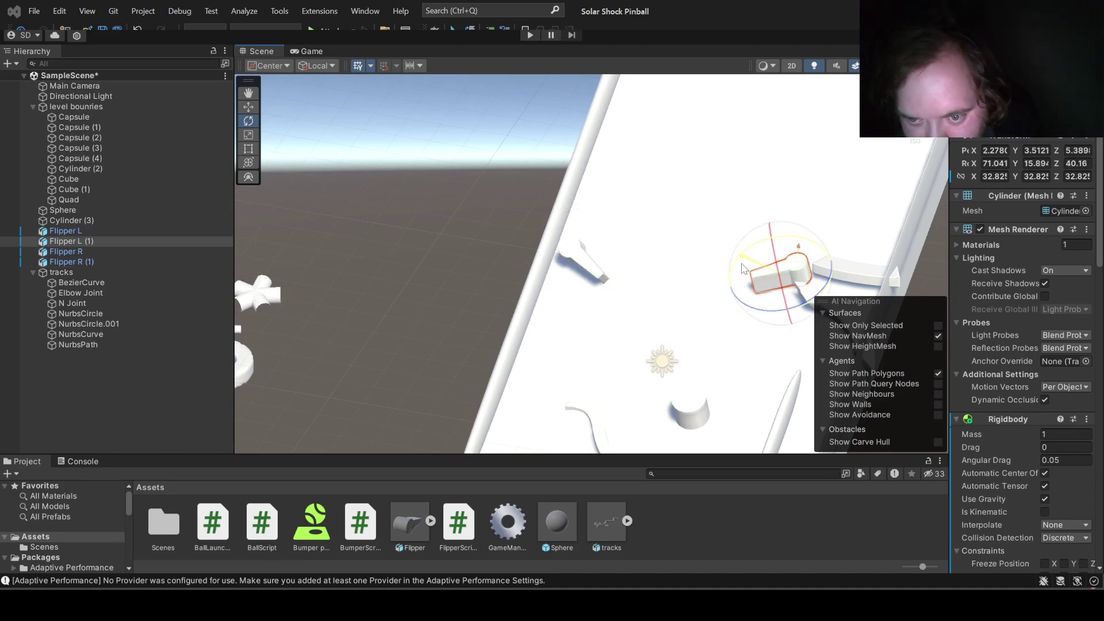
left_click_drag(780, 286, 795, 323)
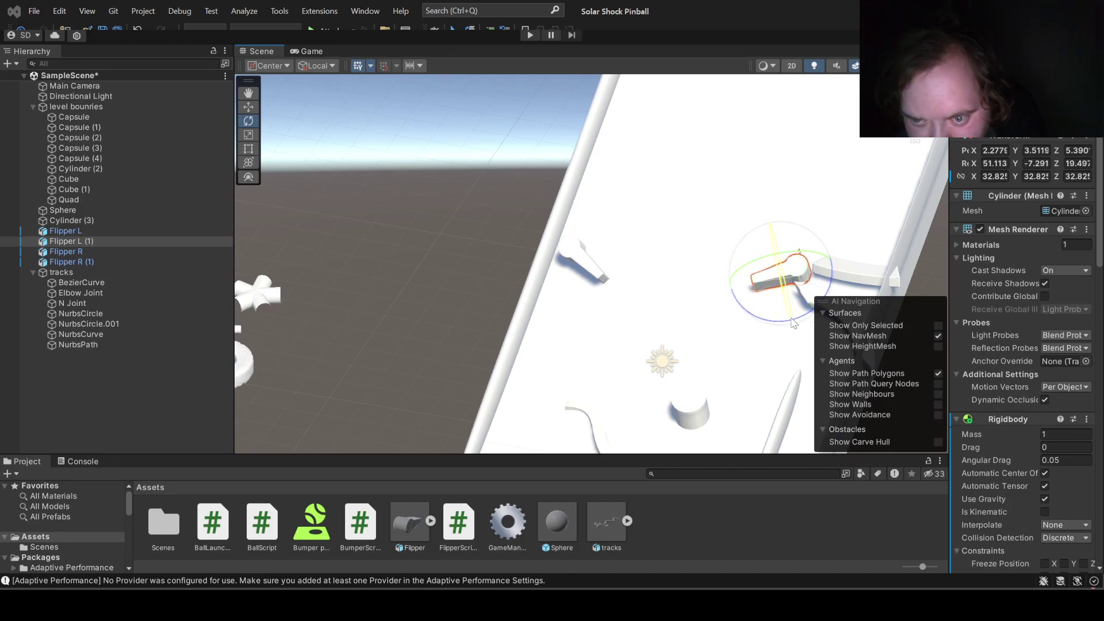
mouse_move(795, 323)
left_mouse_down("alt")
mouse_move(922, 256)
mouse_move(810, 214)
mouse_move(747, 247)
left_mouse_up("alt")
Step: Rotate Flipper R to X 55.94, Z 149.49 and test-move it, leaving it at X -1.82, Y -0.01, Z -2.65
left_click(604, 349)
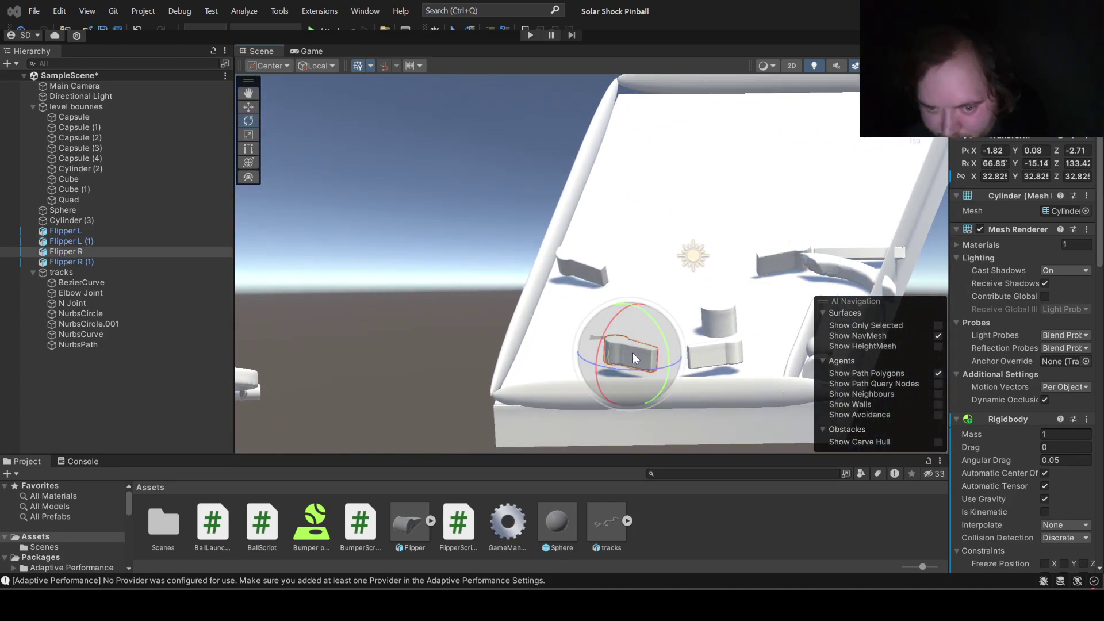
mouse_move(604, 349)
left_mouse_down()
mouse_move(608, 378)
mouse_move(648, 384)
mouse_move(610, 374)
left_mouse_up()
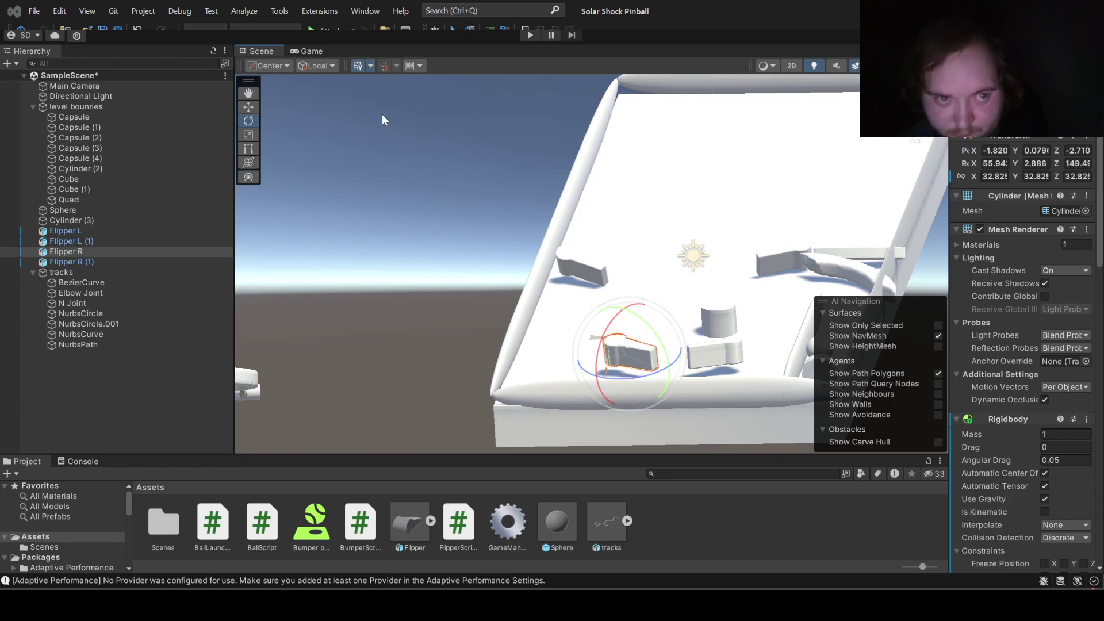
left_click(248, 107)
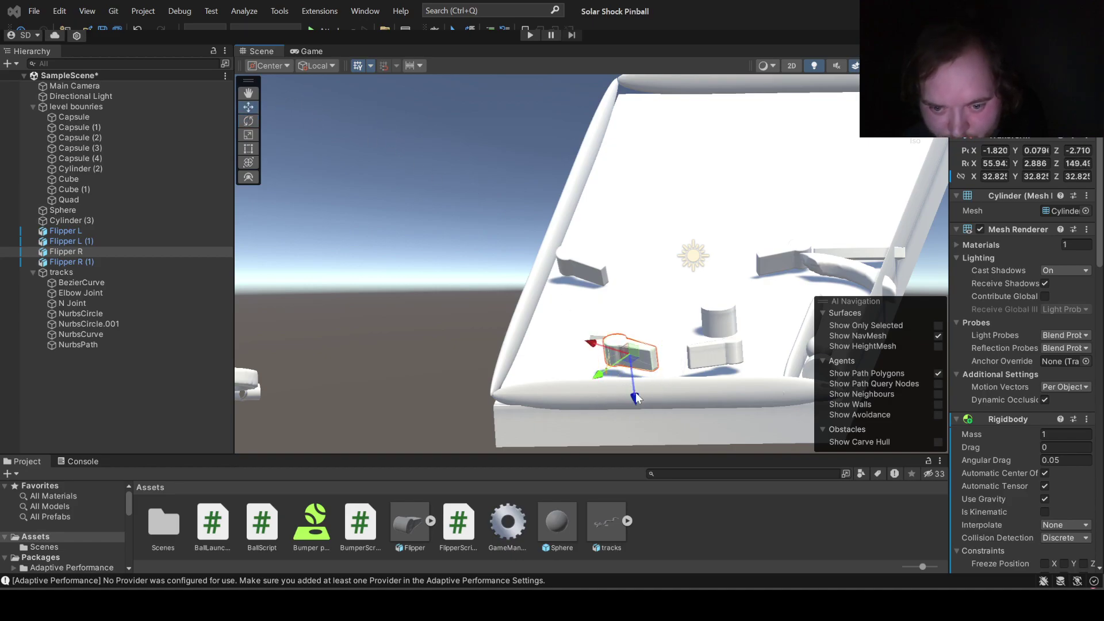
left_click_drag(637, 398, 638, 418, "alt")
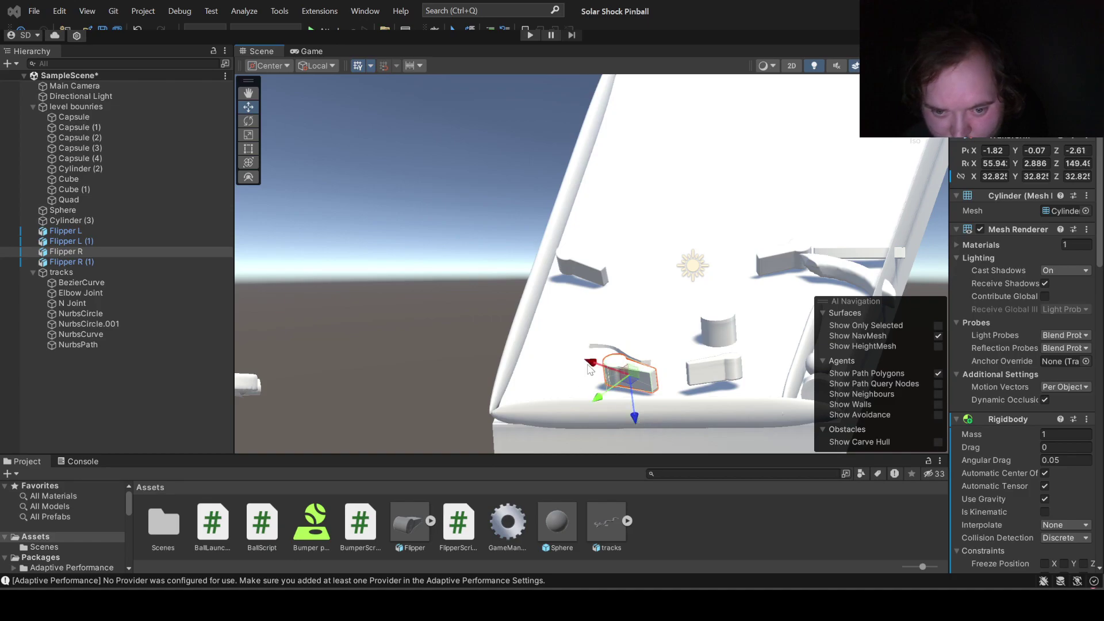
left_click_drag(589, 370, 581, 366)
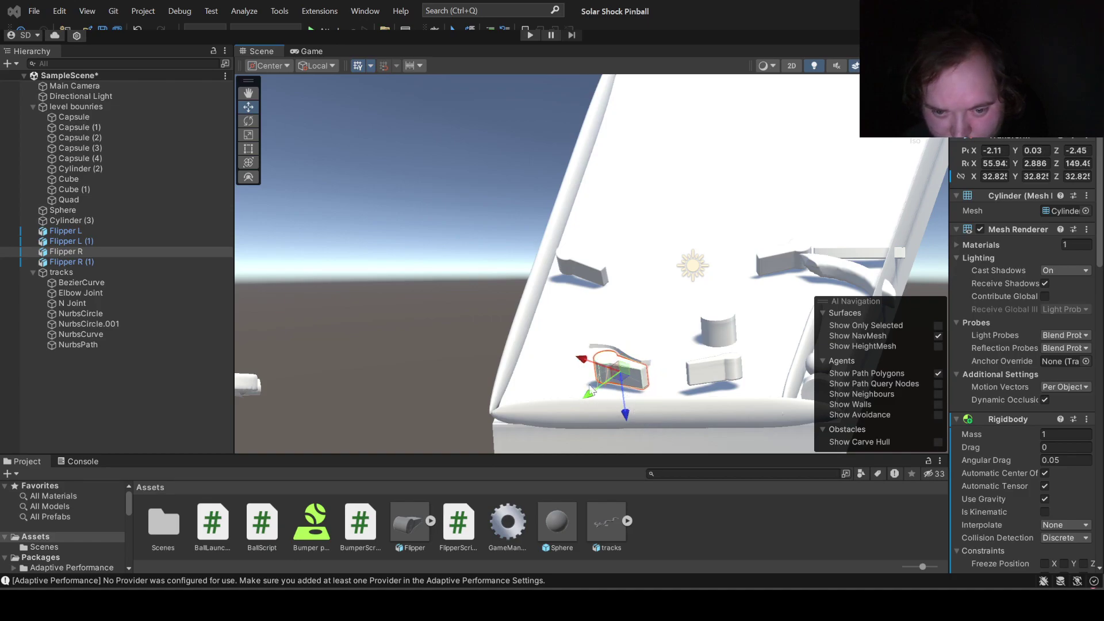
left_click_drag(580, 362, 590, 364)
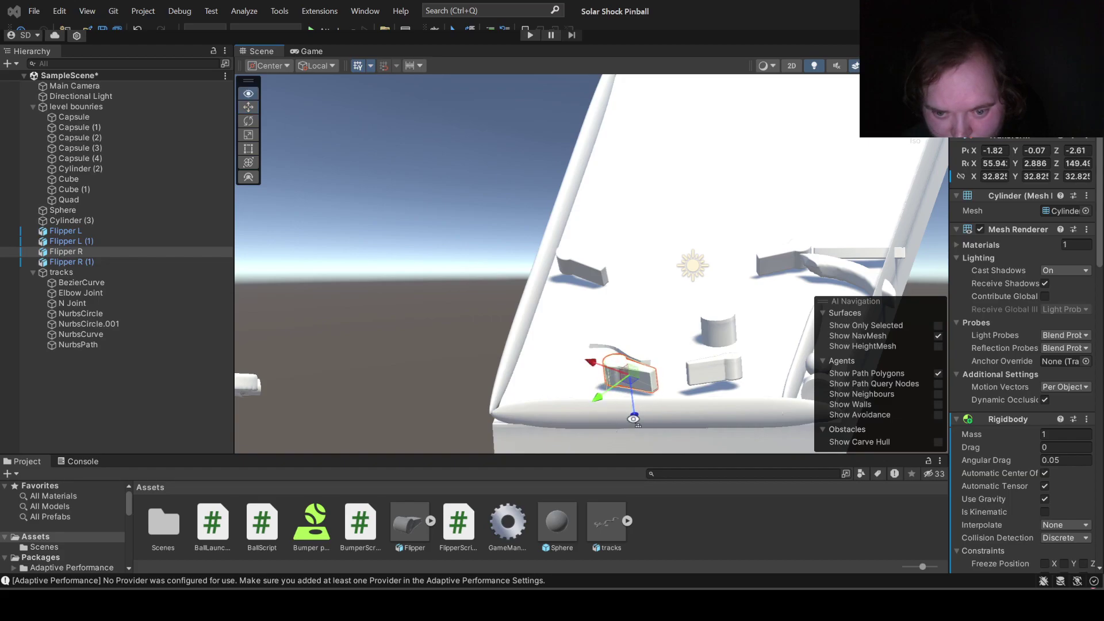
left_click_drag(633, 418, 635, 419, "alt")
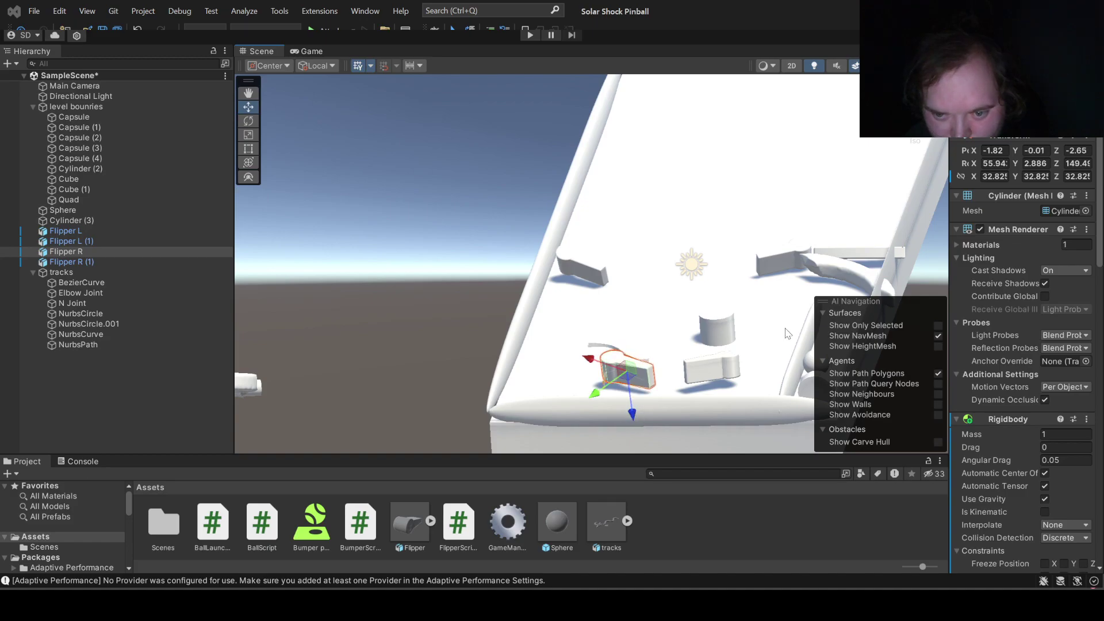
Step: Tilt Flipper L lower, slide it along Z to X 1.47, Y -0.07, Z -2.53, and start the game
left_click(732, 370)
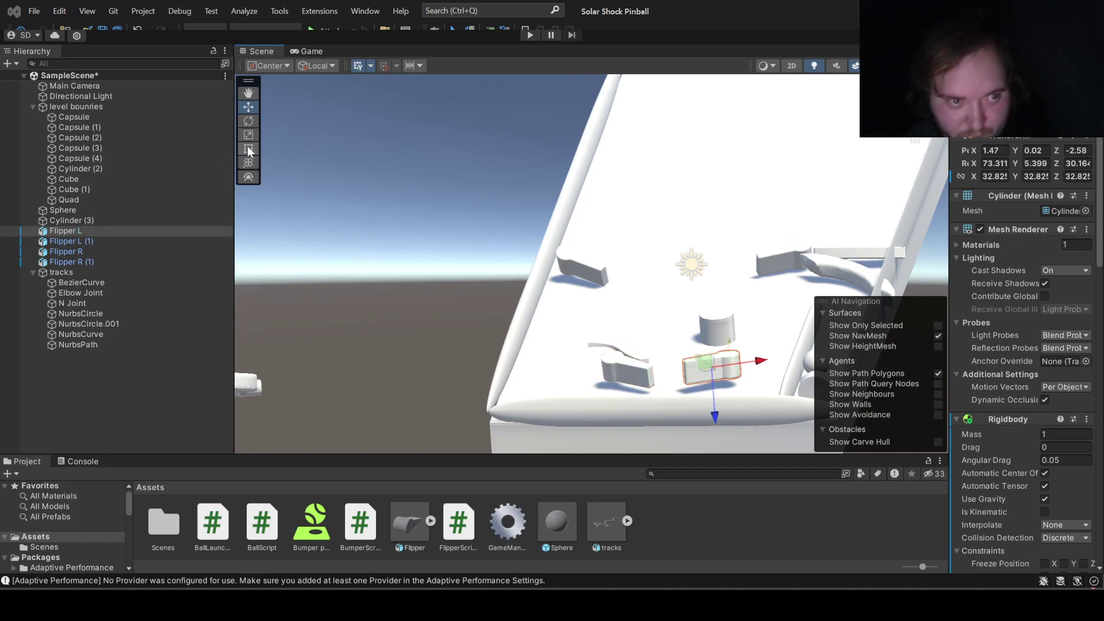
left_click(248, 122)
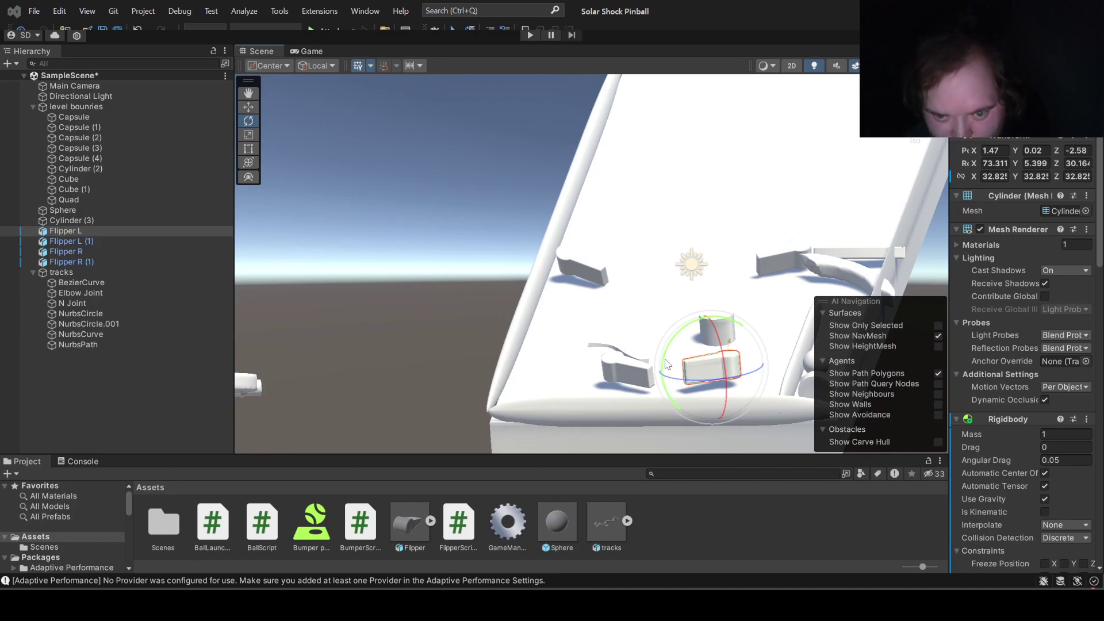
left_click_drag(695, 363, 695, 368)
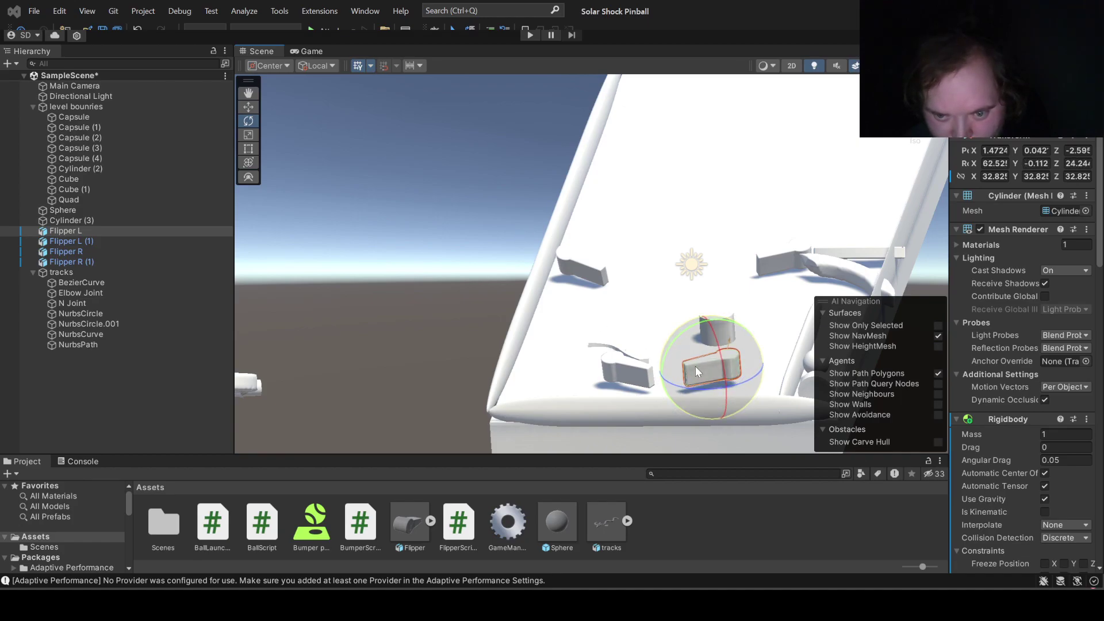
left_click(250, 108)
left_click_drag(711, 421, 720, 418)
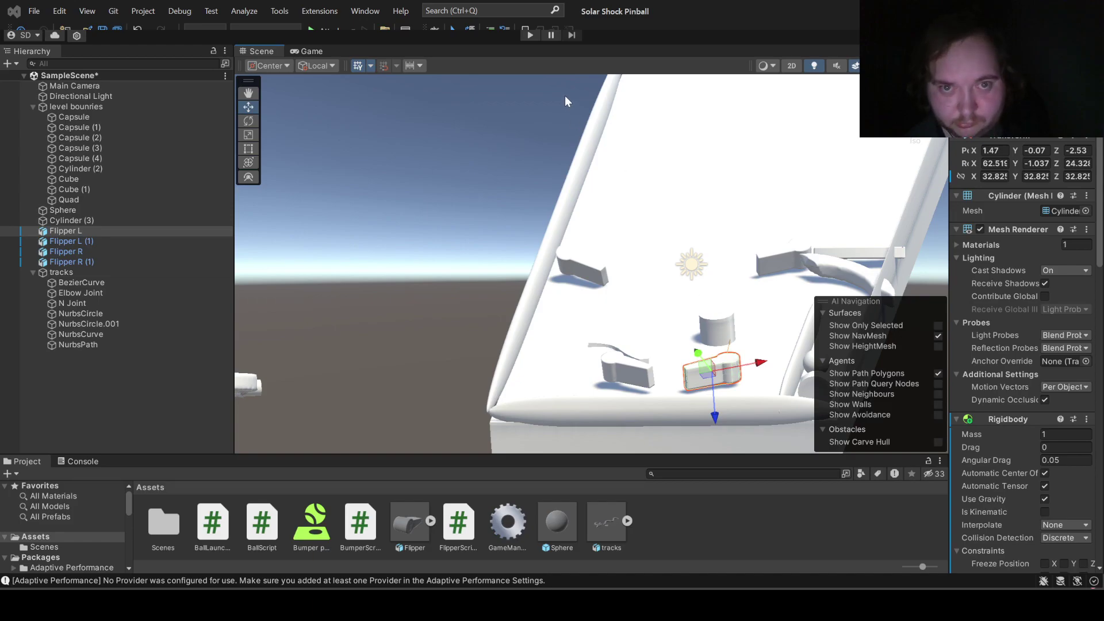
left_click(530, 34)
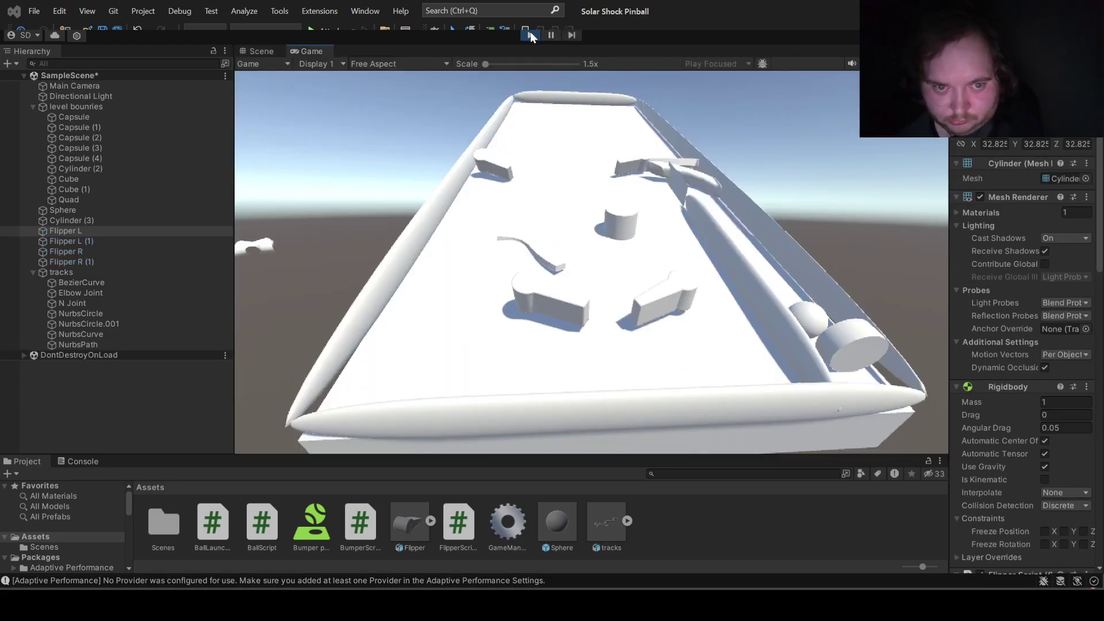
Step: Stop the game, select Flipper R (1), and rotate it around its Z and X axes
left_click(530, 35)
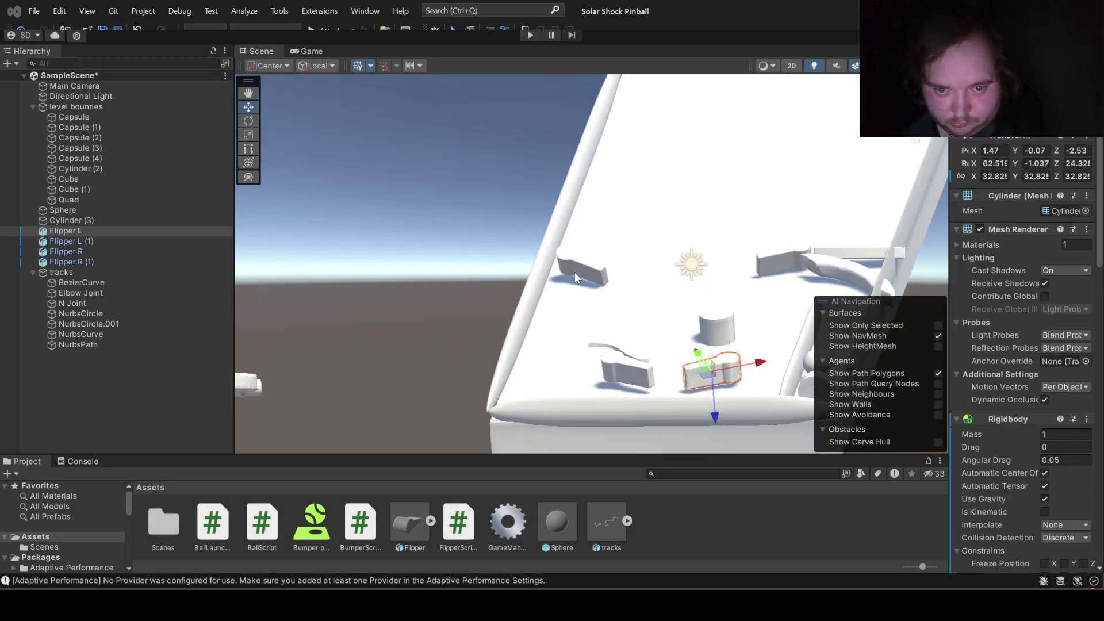
left_click(534, 335)
left_click_drag(619, 310, 763, 339, "alt")
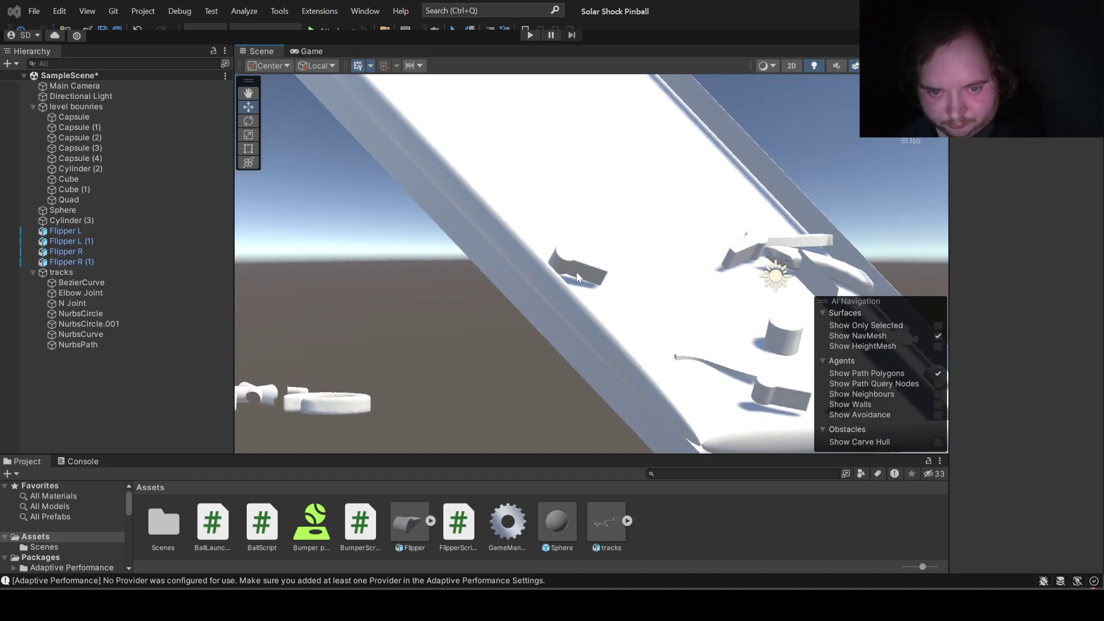
left_click(576, 279)
left_click(251, 121)
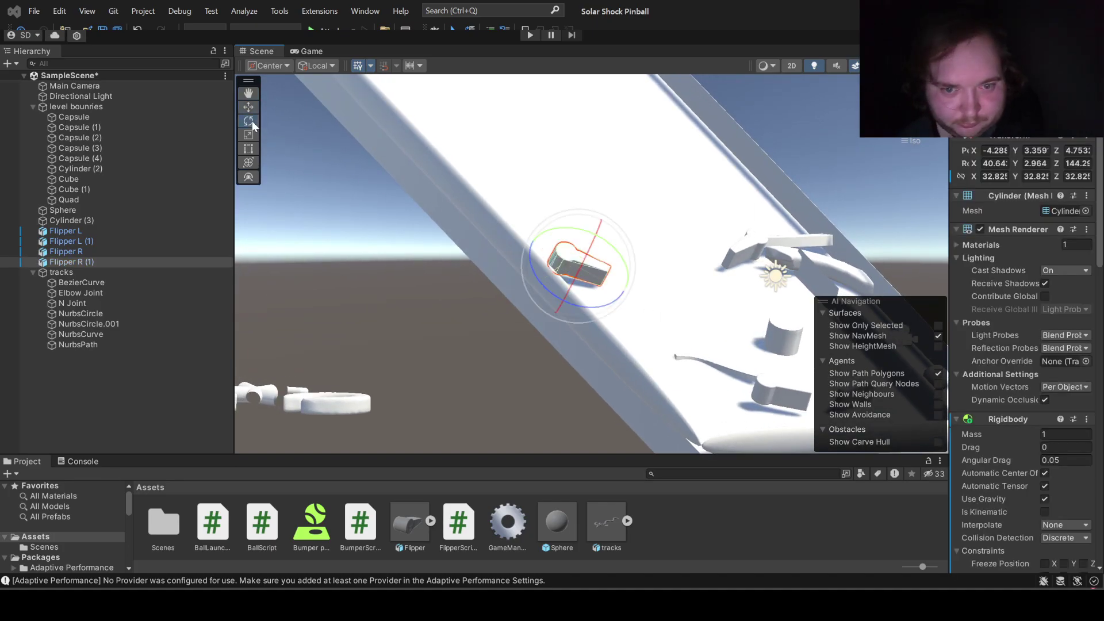
left_click_drag(541, 288, 603, 317)
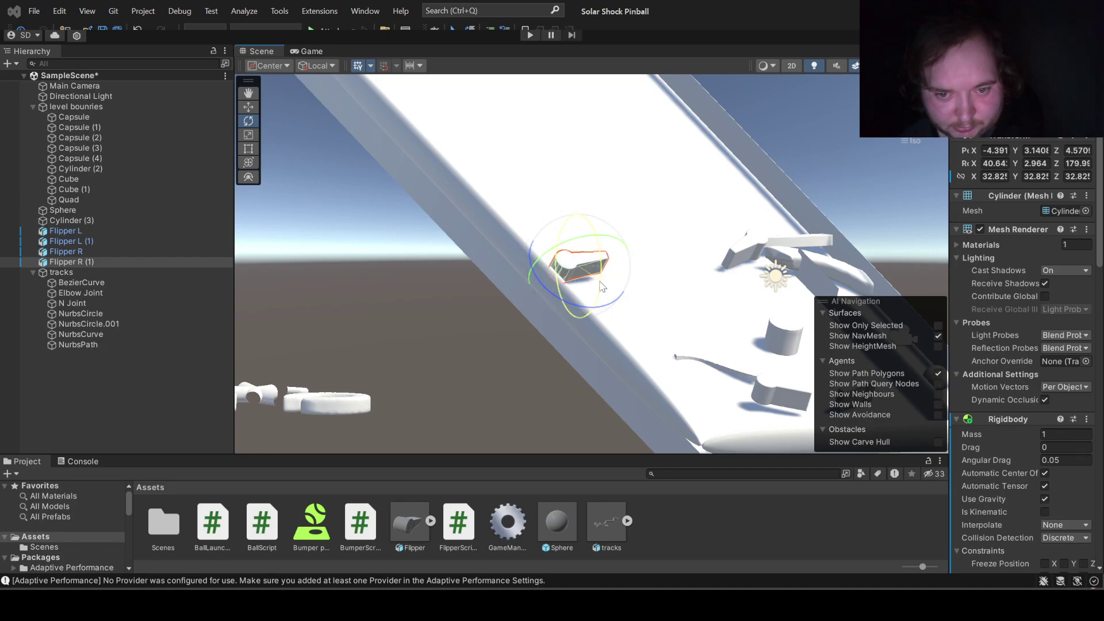
left_click_drag(595, 281, 592, 266)
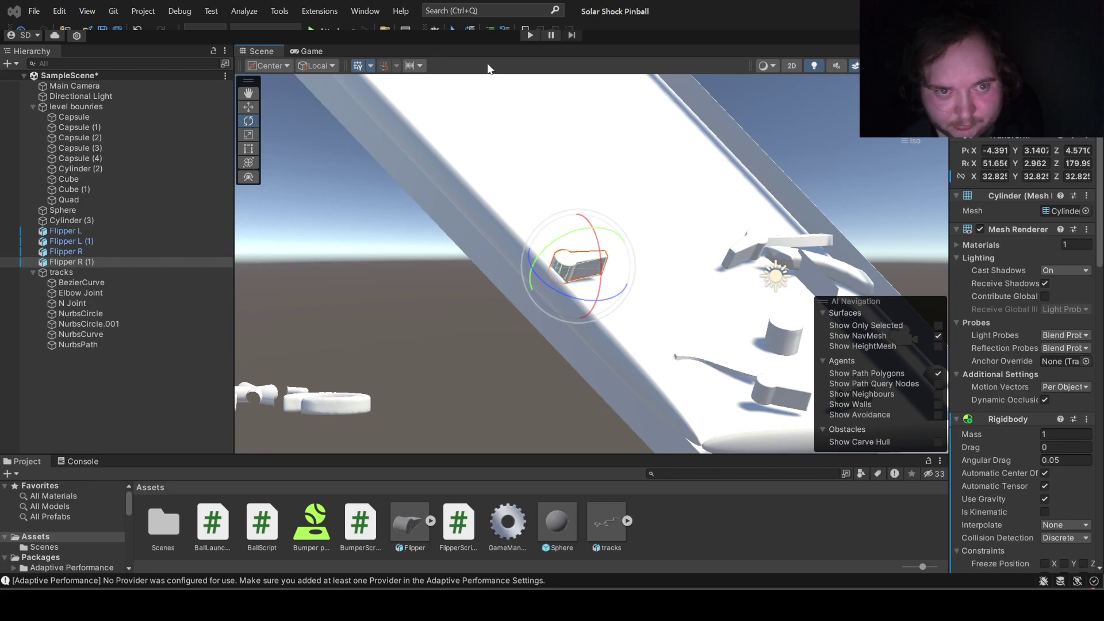
Step: Play-test briefly, then nudge Flipper R (1) slightly upward
left_click(538, 36)
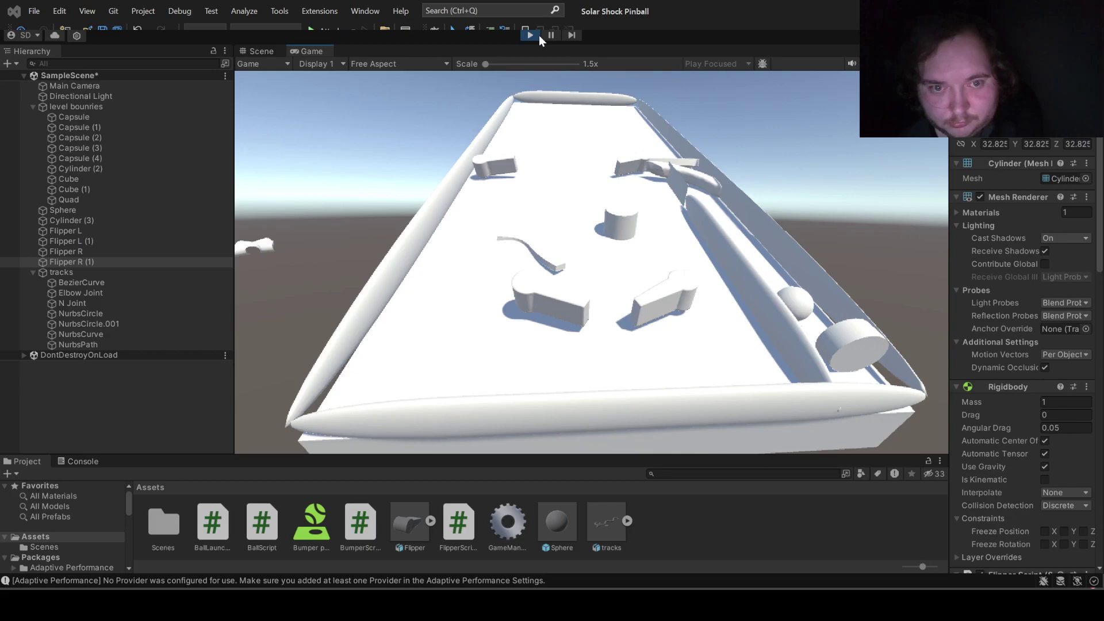
left_click(540, 32)
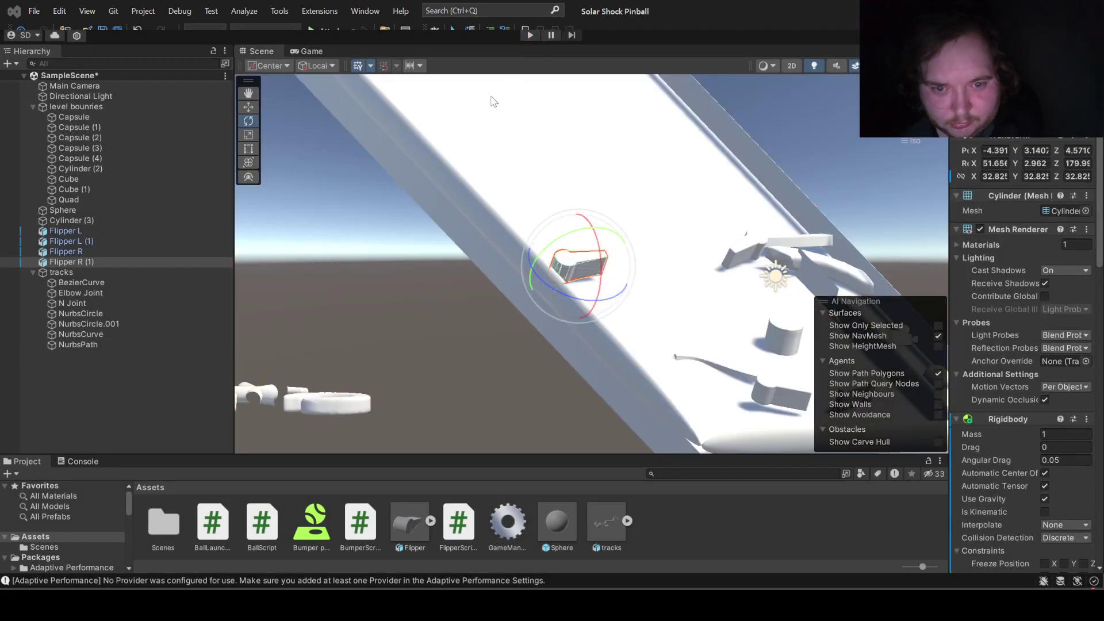
left_click(249, 107)
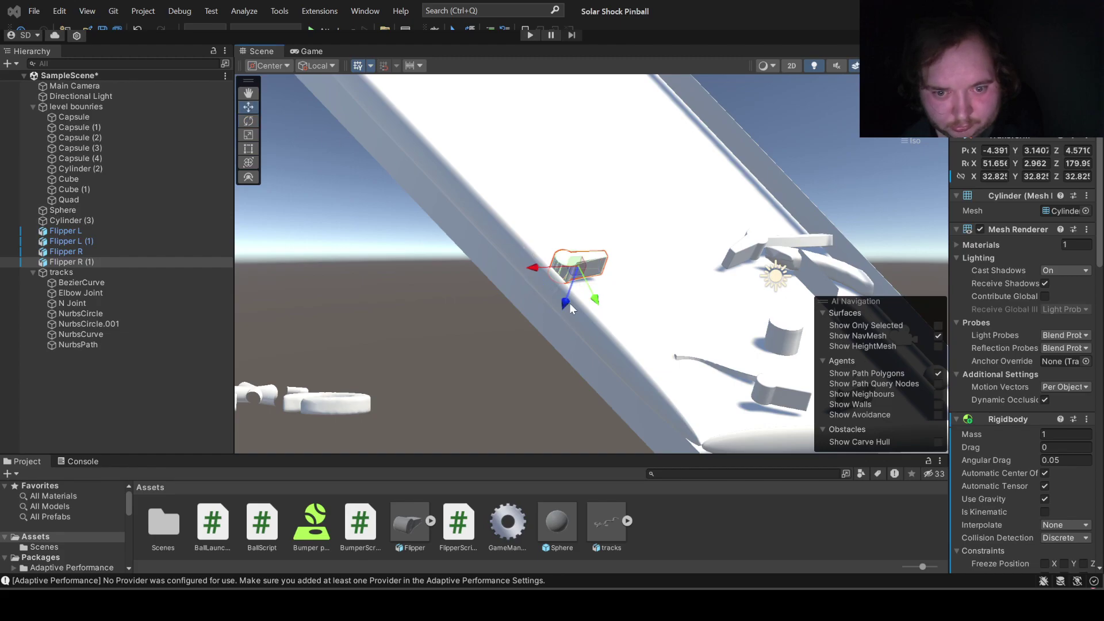
left_click_drag(569, 304, 573, 298)
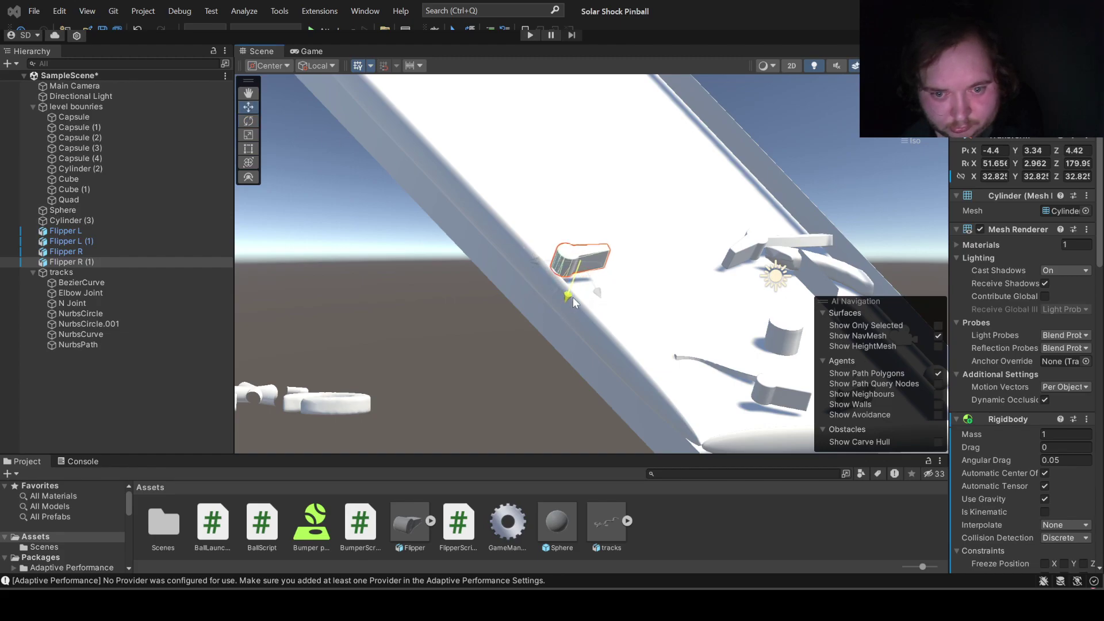
left_click(254, 122)
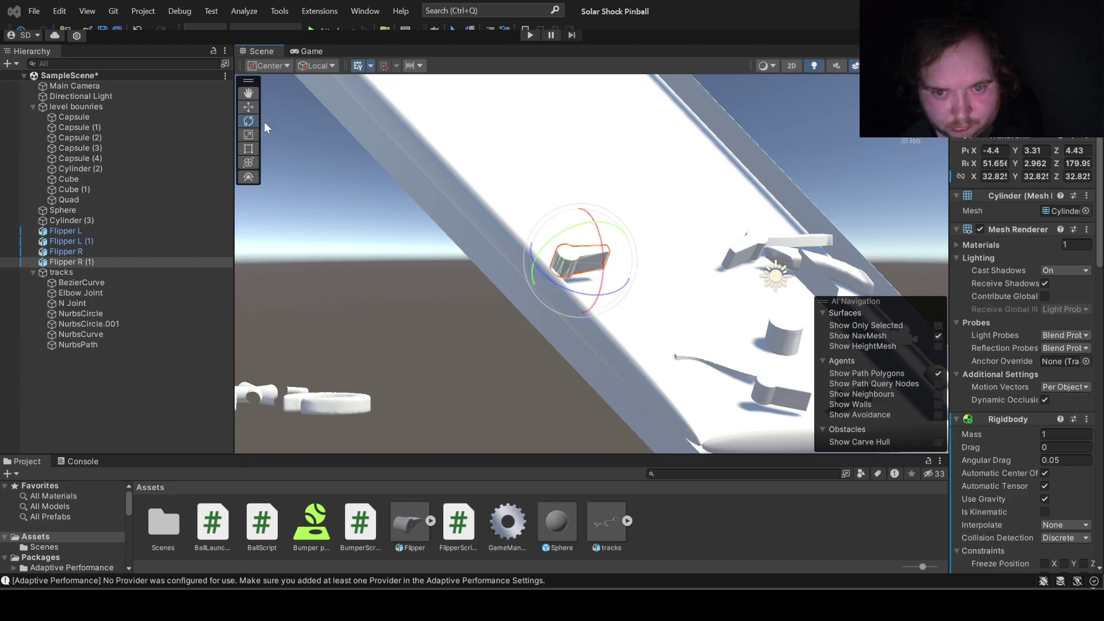
mouse_move(583, 224)
left_mouse_down("alt")
mouse_move(598, 230)
mouse_move(453, 201)
left_mouse_up("alt")
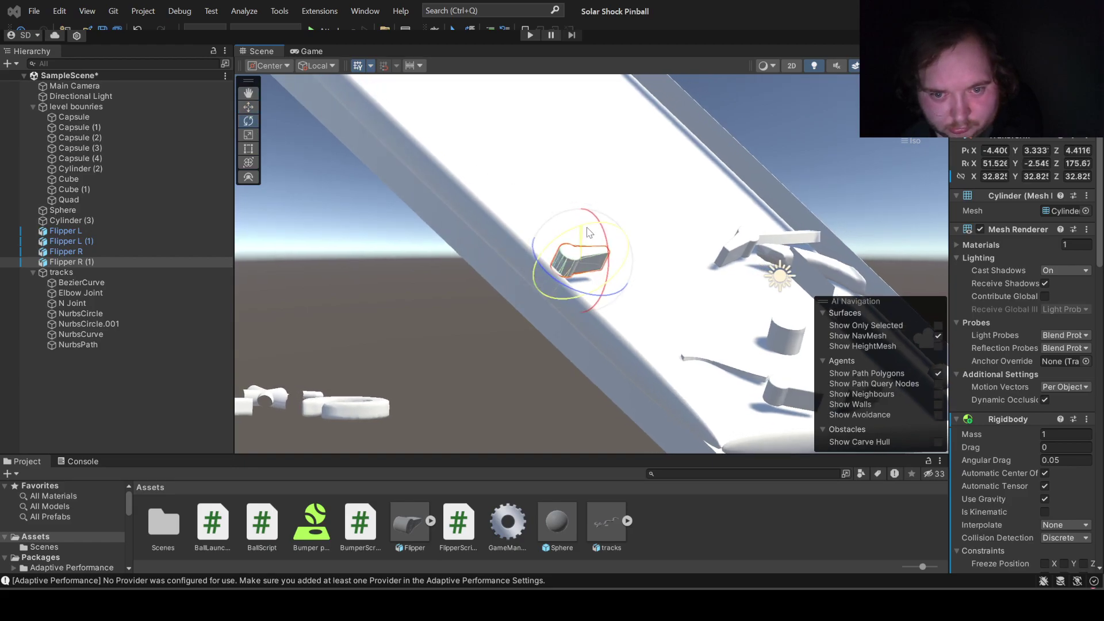
Step: Test again, then lower the flipper and shift it right to X -4.19, Y 3.16, Z 4.54
left_click(526, 36)
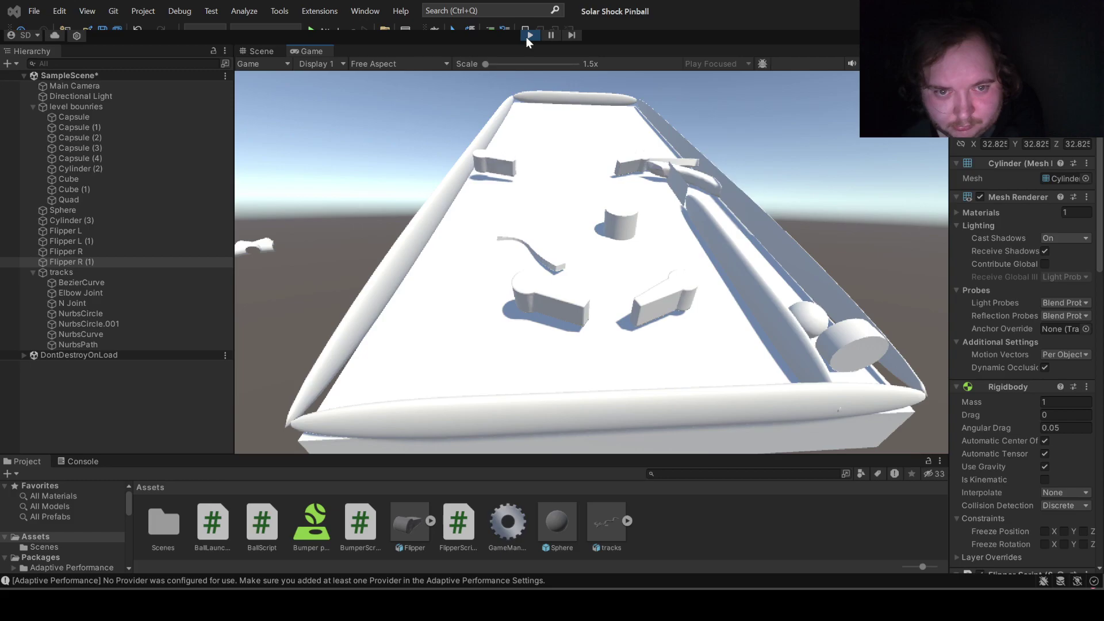
left_click(526, 36)
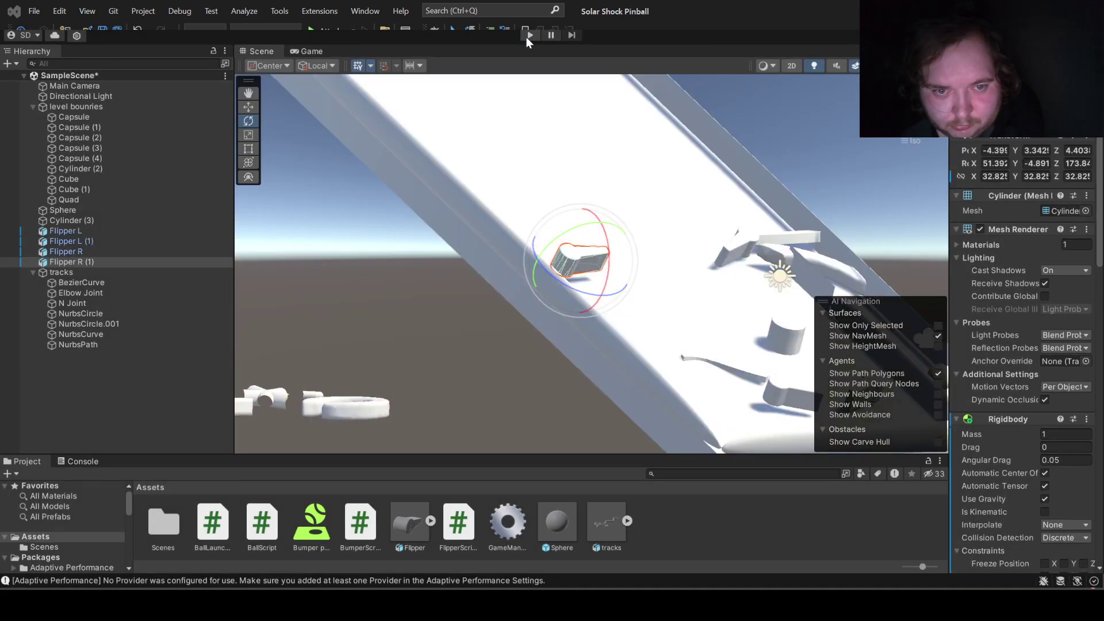
left_click(248, 109)
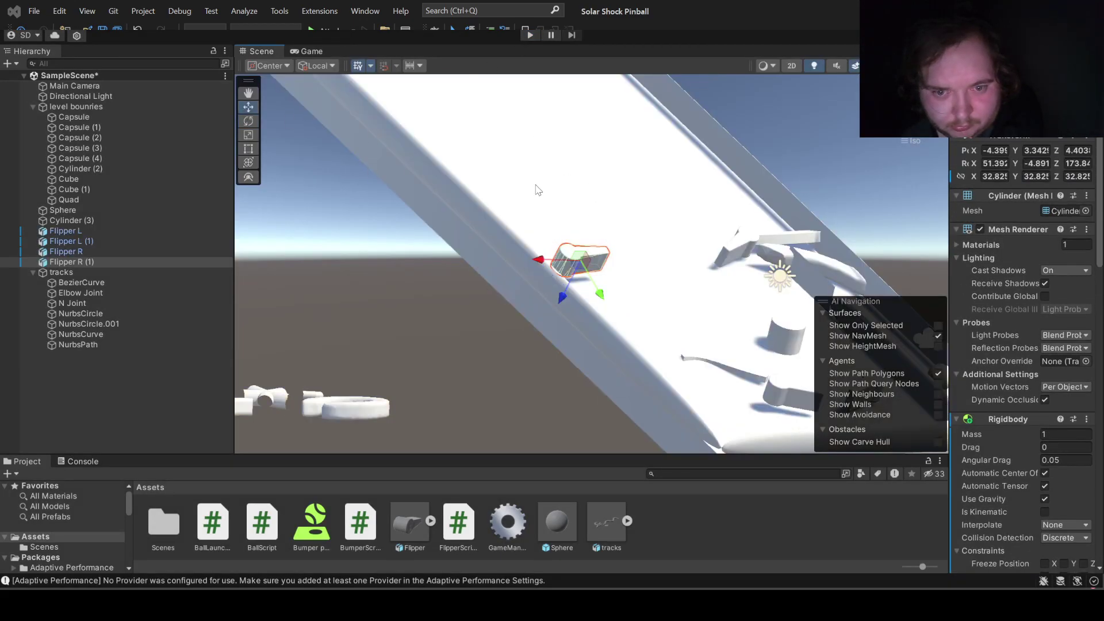
left_click_drag(563, 301, 565, 308)
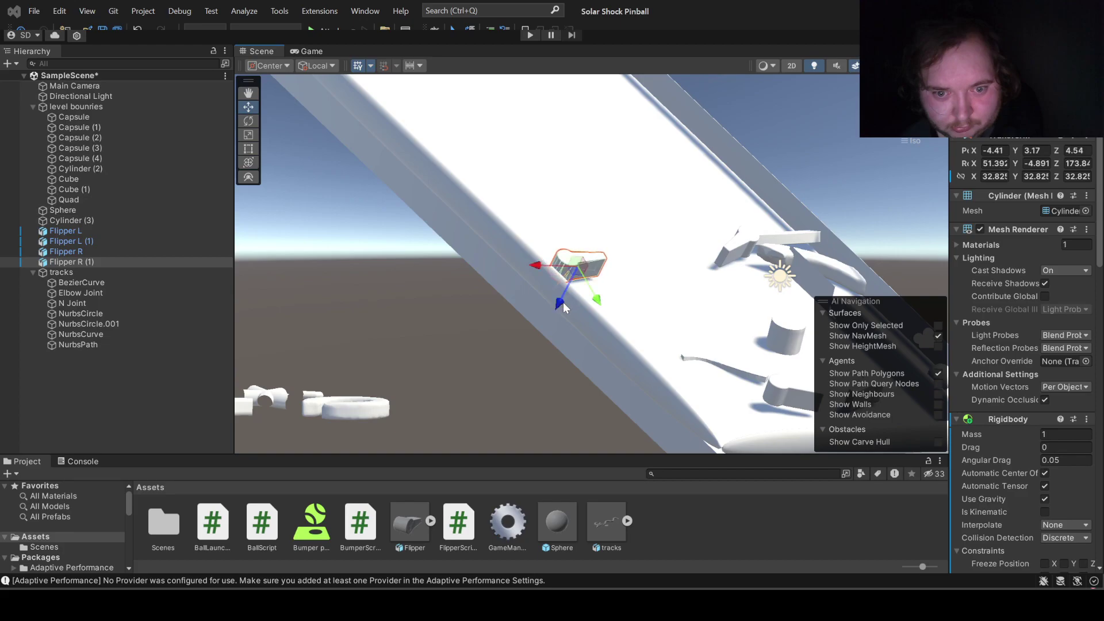
left_click_drag(534, 266, 541, 268)
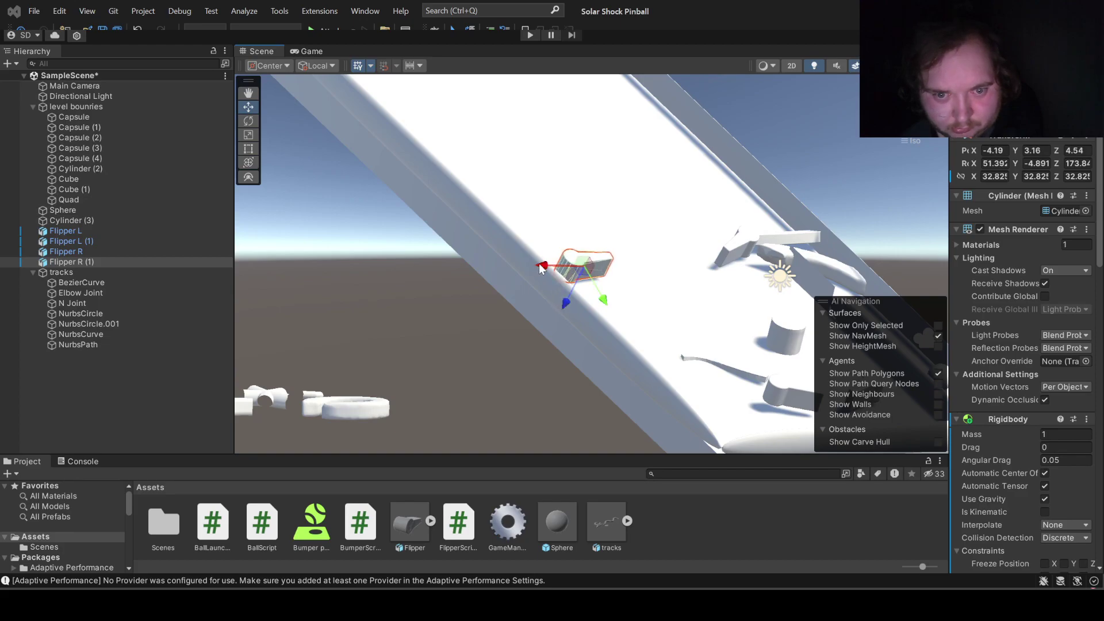
Step: Start the play-test, launch the ball and flick the left and right flippers to keep it in play
left_click(529, 35)
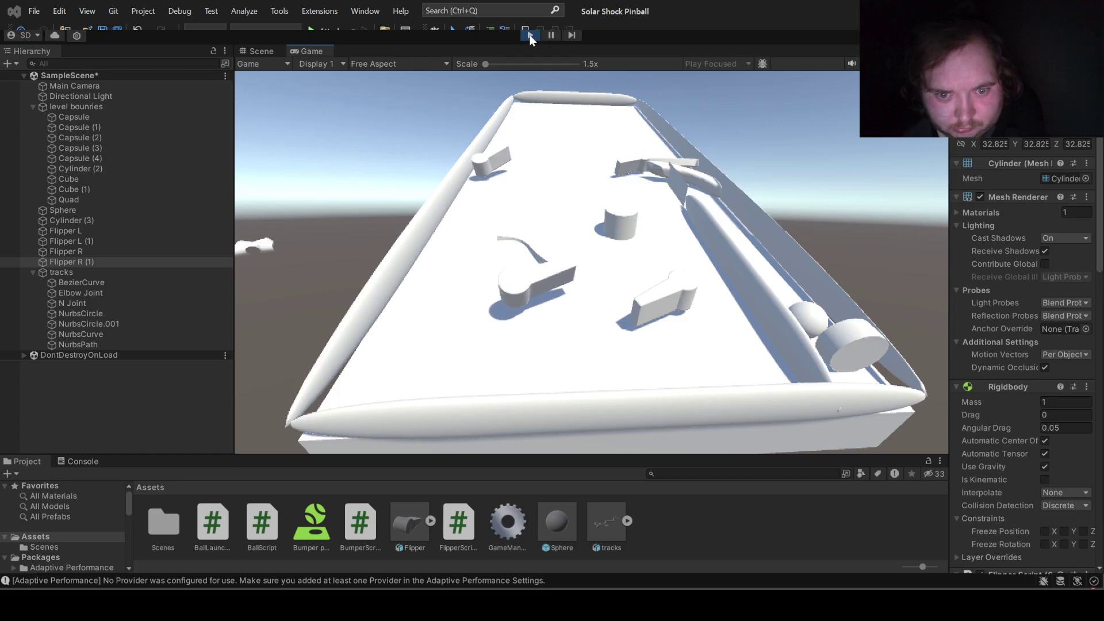
key("a")
key("a")
key("space")
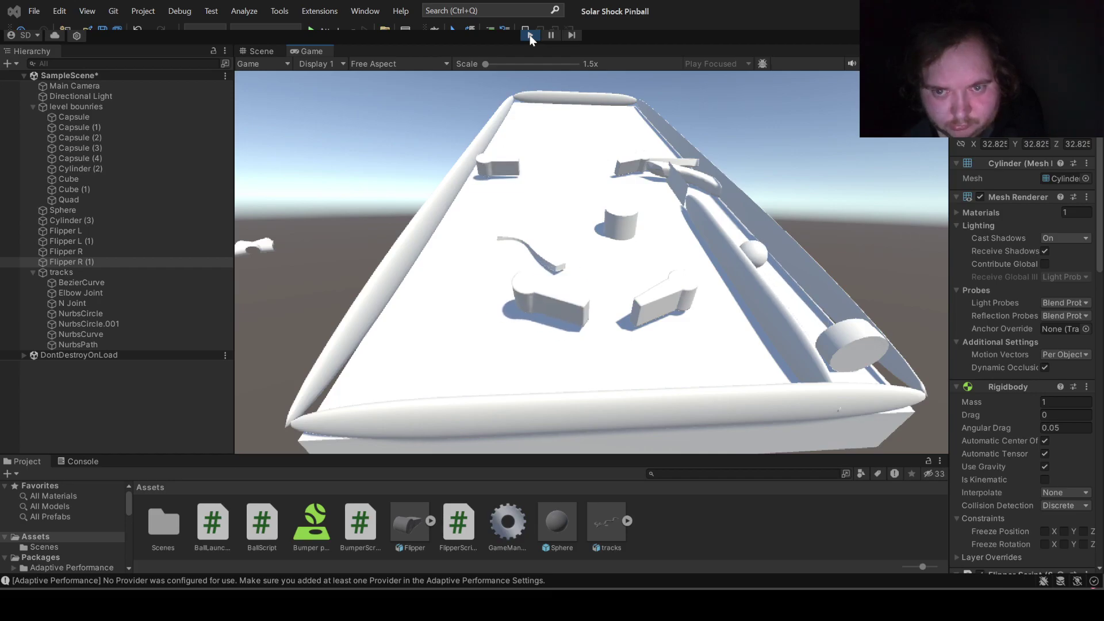
key("a")
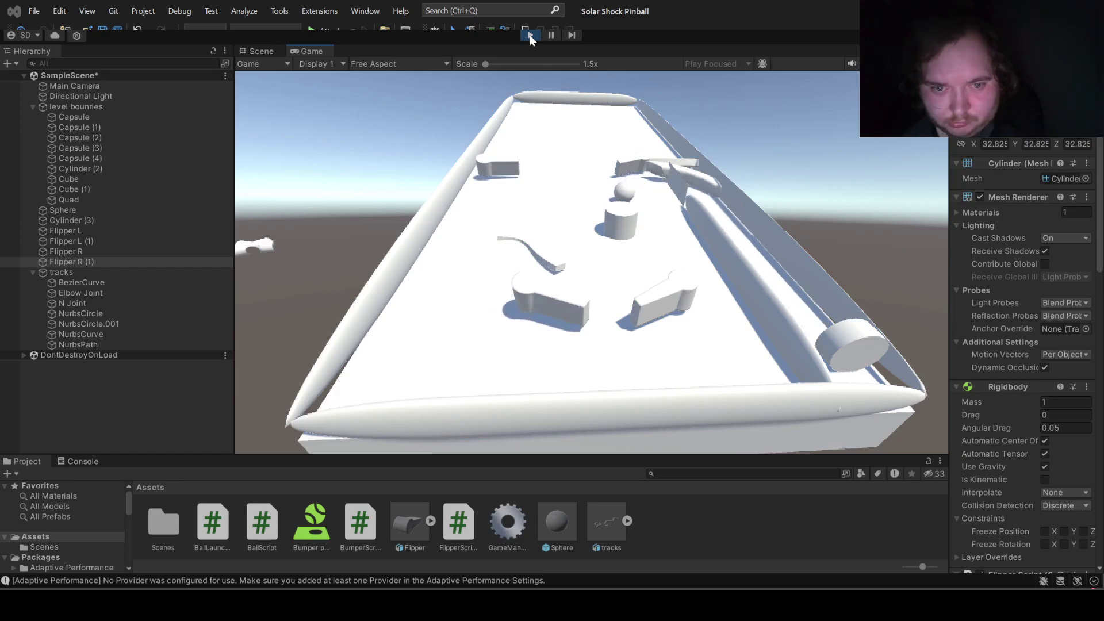
key("a")
key("a")
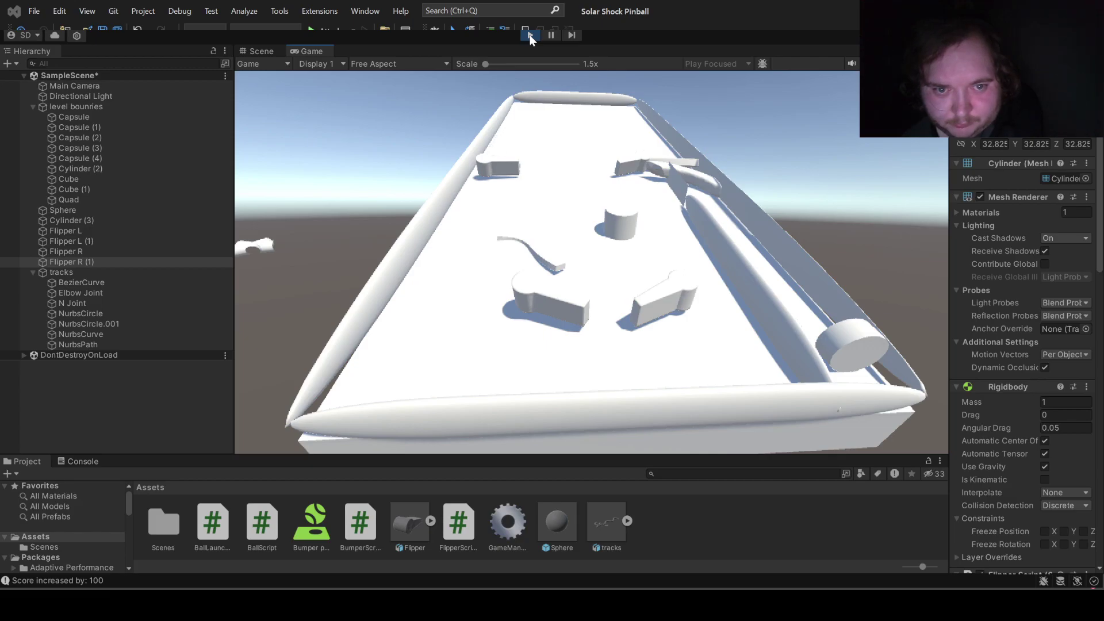
key("a")
key("d")
key("d")
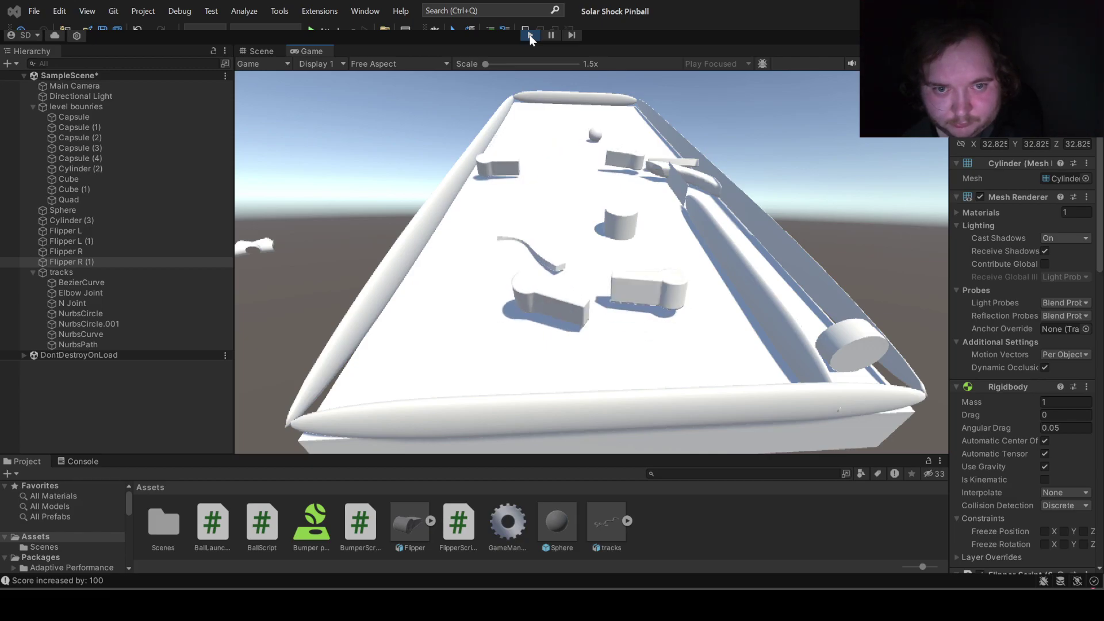
key("a")
key("a")
key("a")
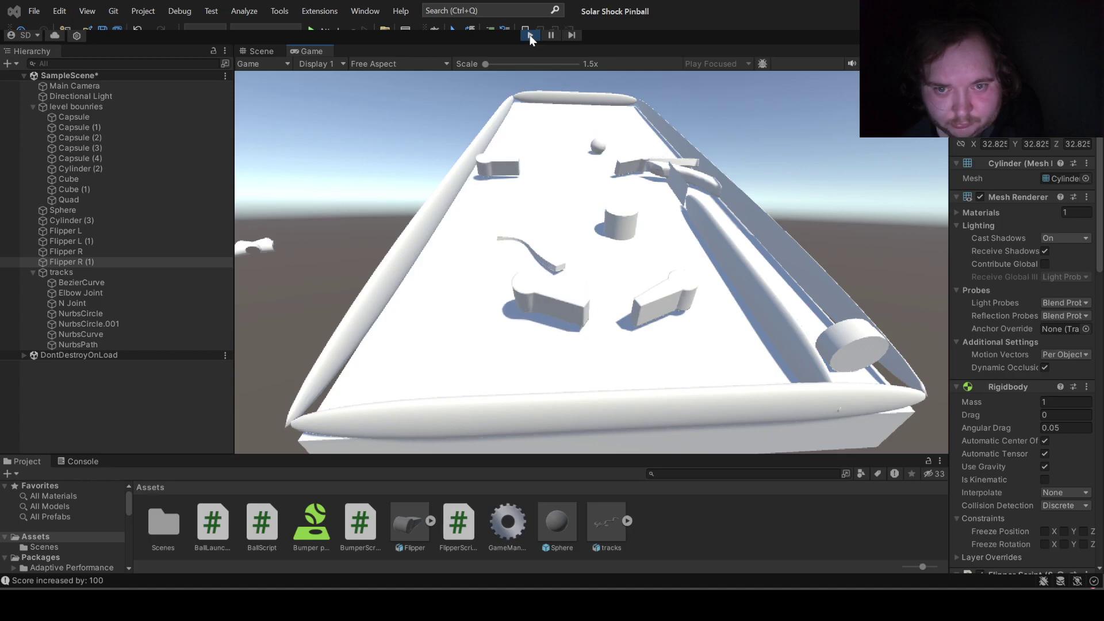
key("d")
key("d")
key("d")
key("d")
key("d")
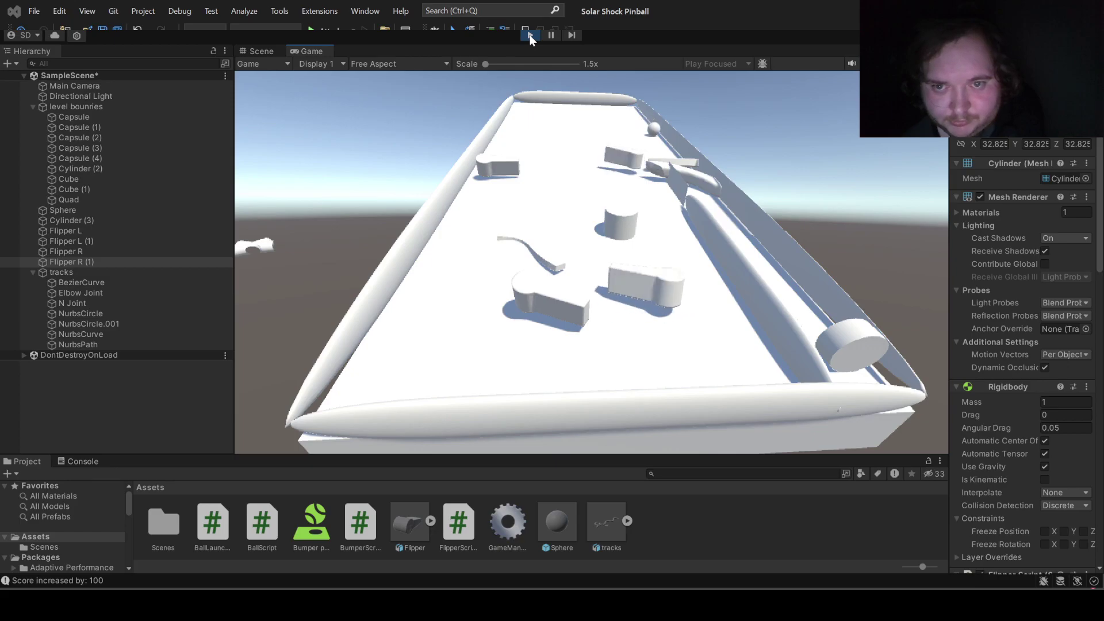
key("d")
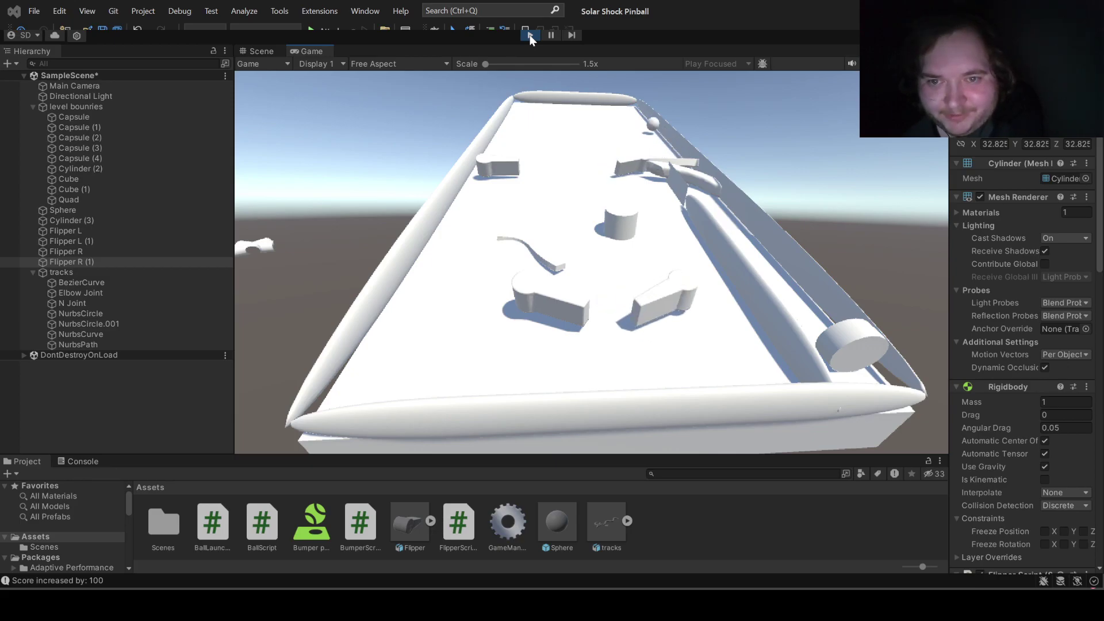
key("d")
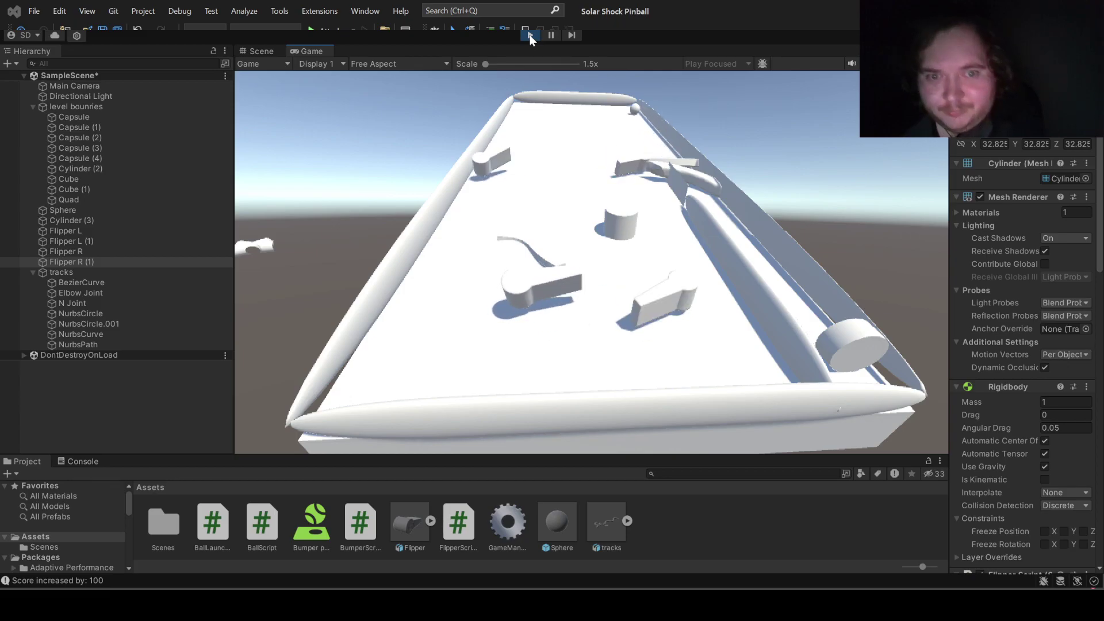
key("a")
key("a")
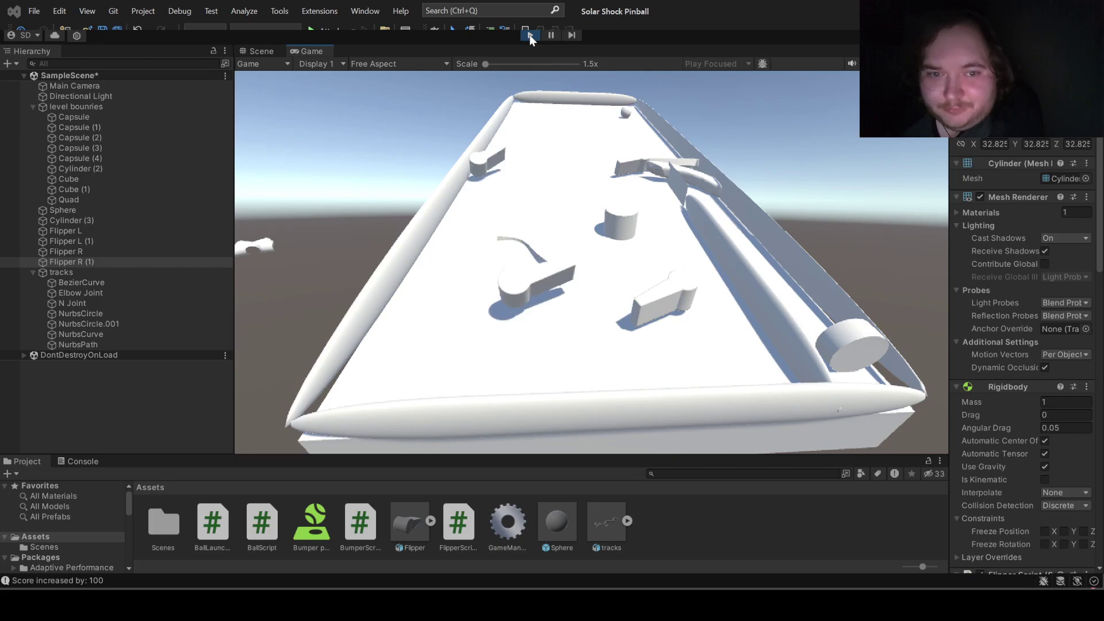
key("d")
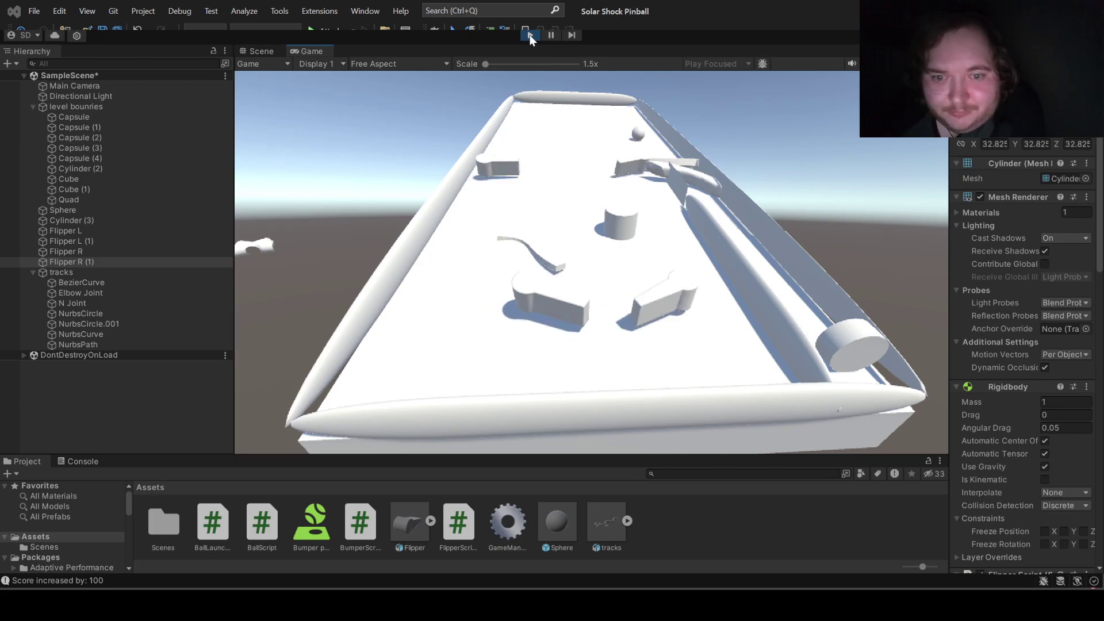
key("a")
Step: Keep batting the ball with both flippers, then stop the play-test
key("a")
key("d")
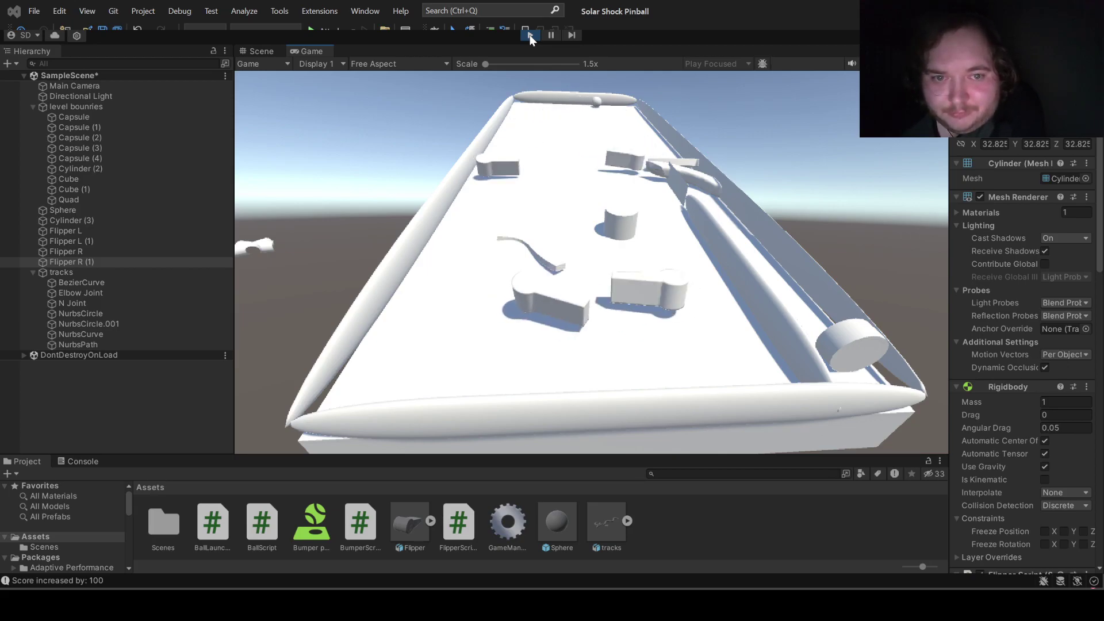
key("a")
key("a")
key("d")
key("a")
key("d")
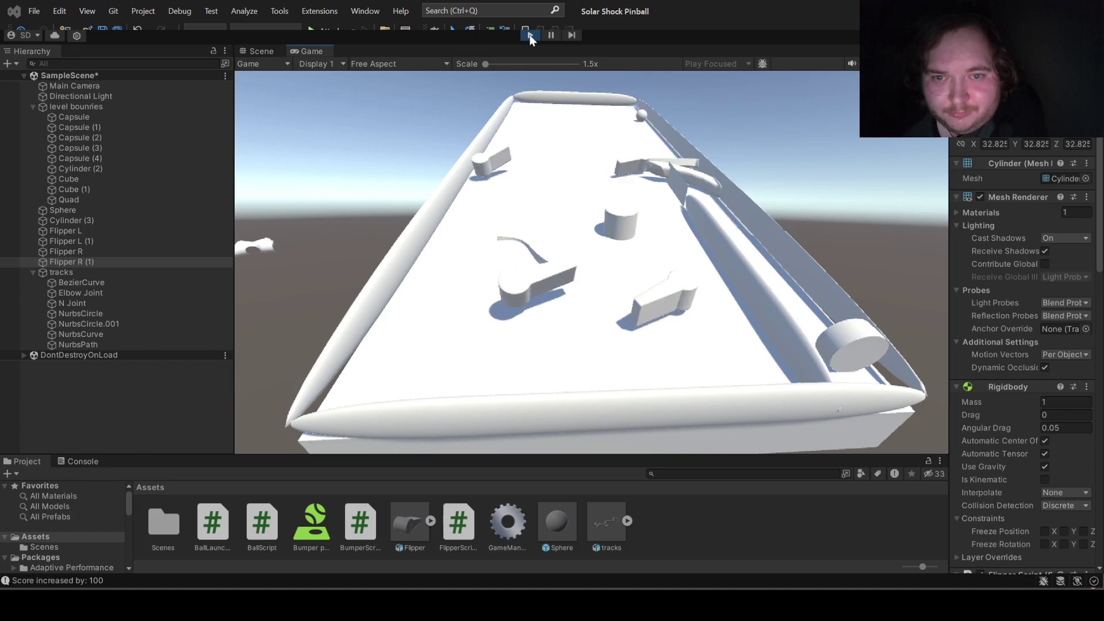
key("a")
key("a")
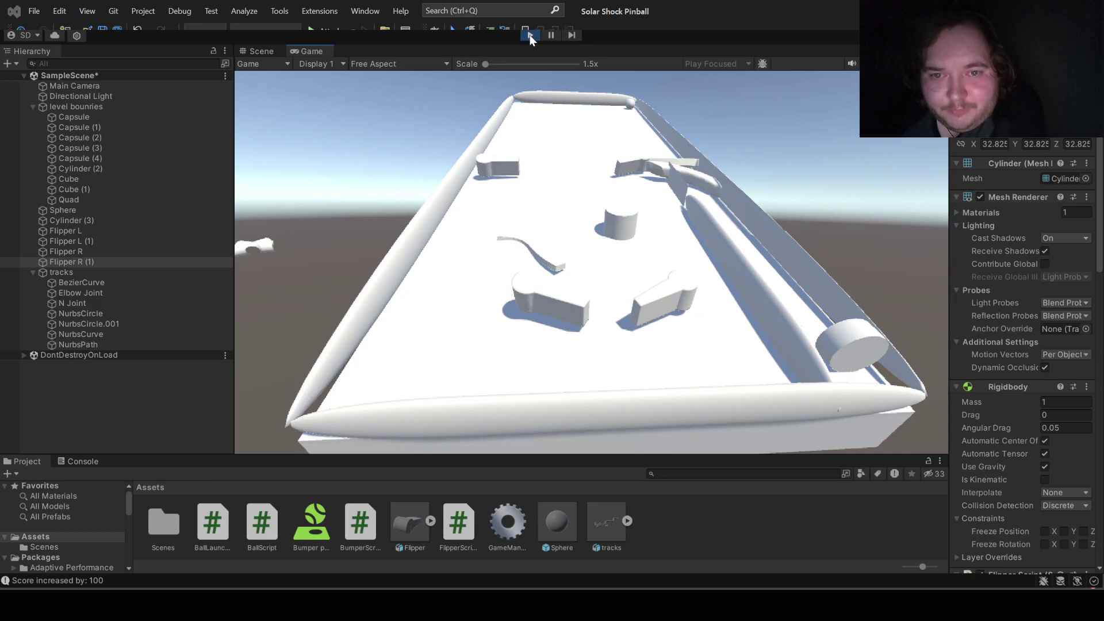
key("d")
key("d")
key("d")
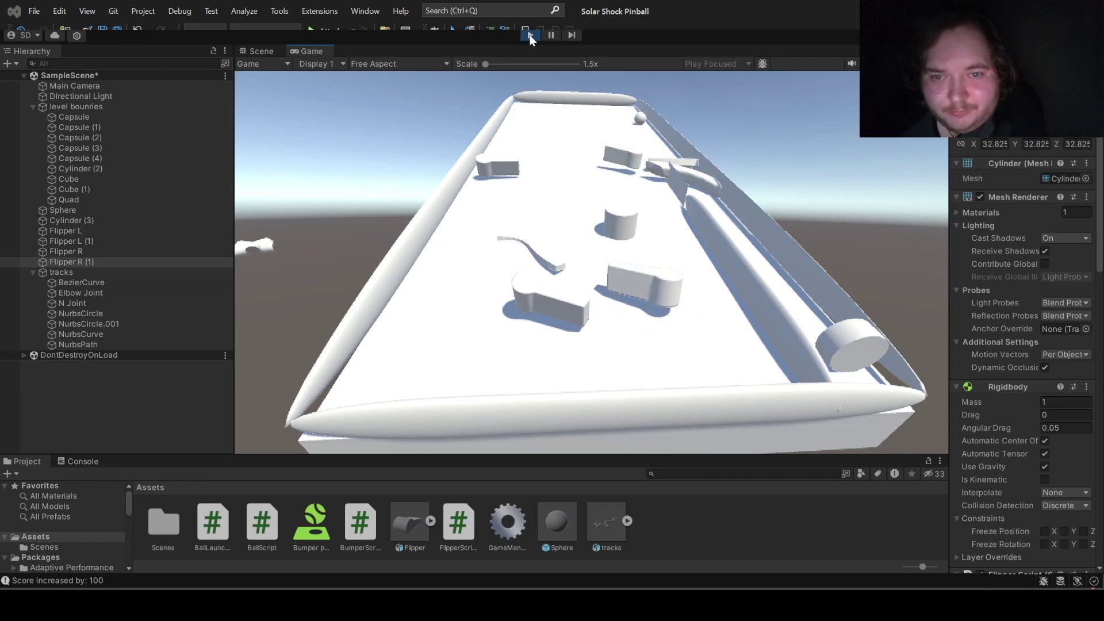
key("d")
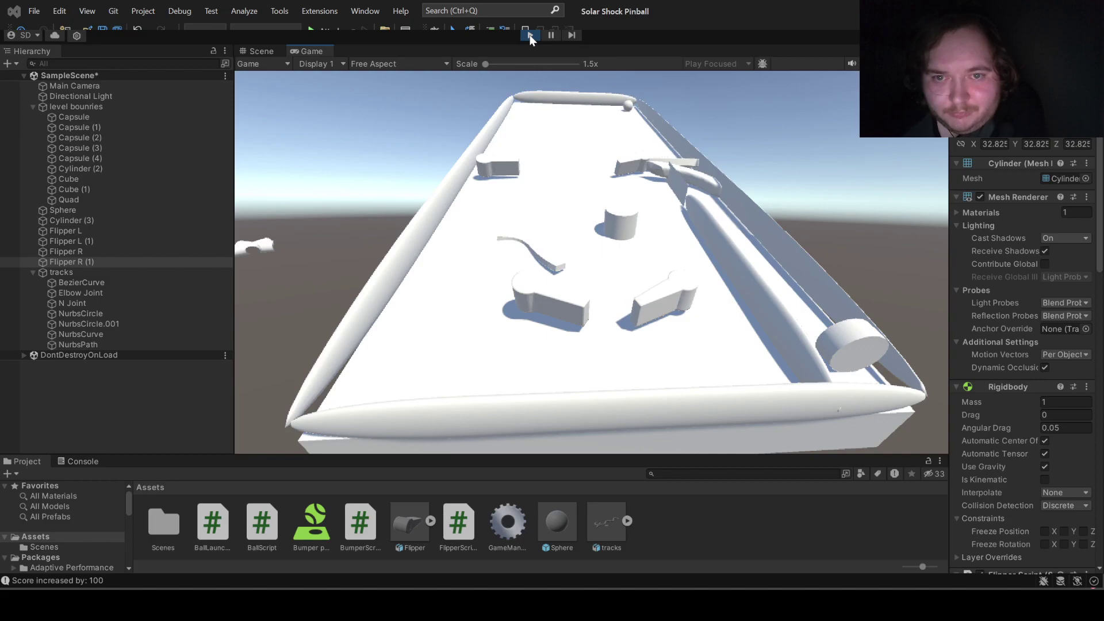
key("d")
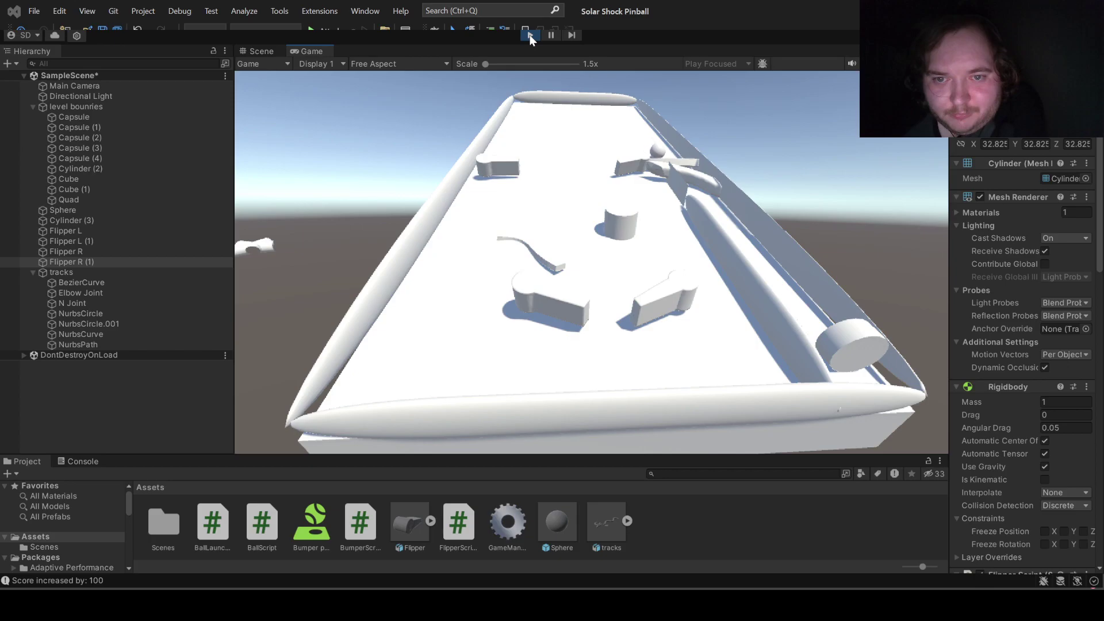
key("d")
key("a")
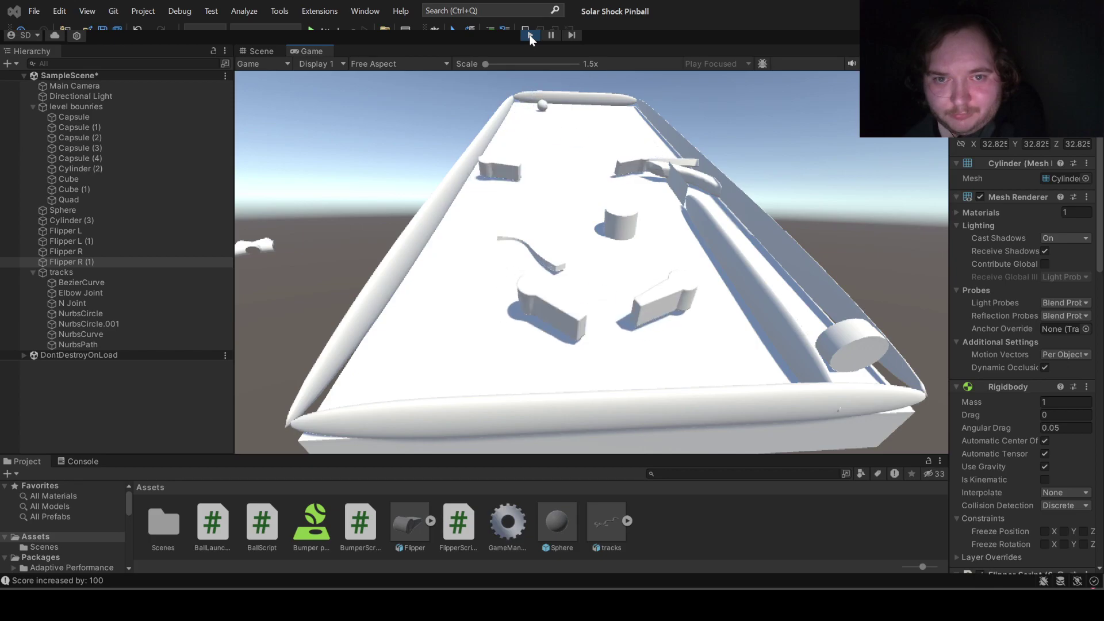
key("a")
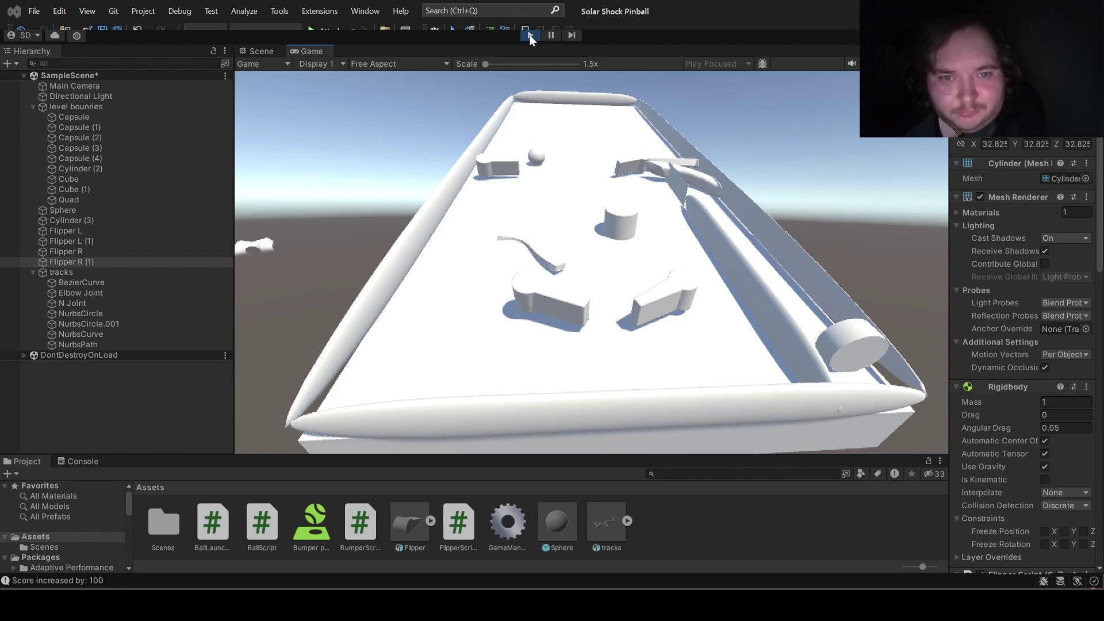
key("a")
key("a")
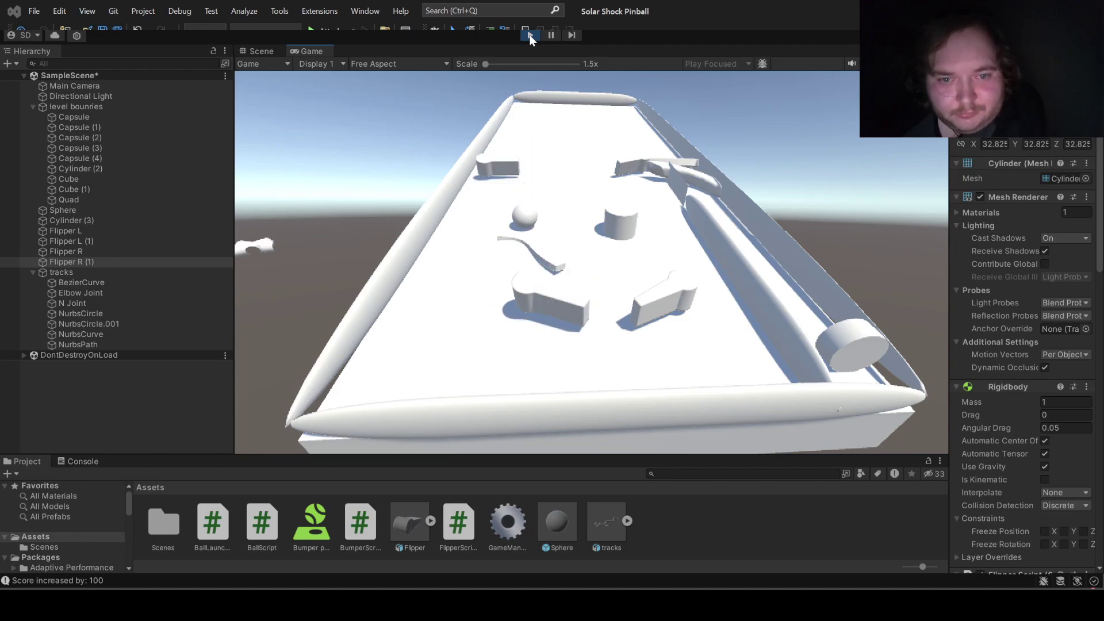
key("a")
key("a")
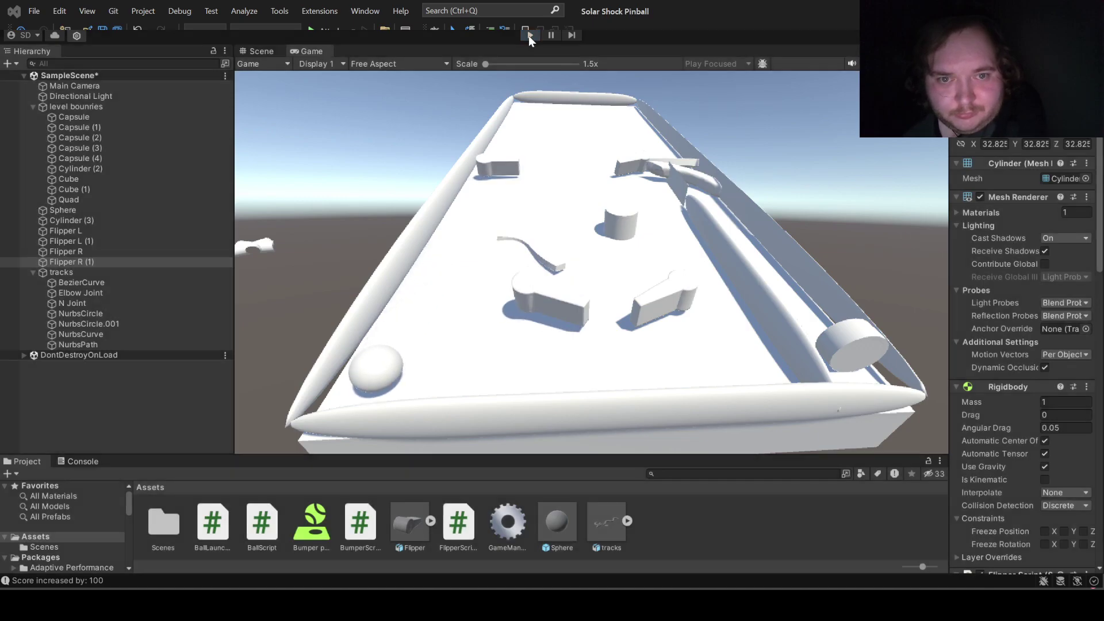
left_click(529, 35)
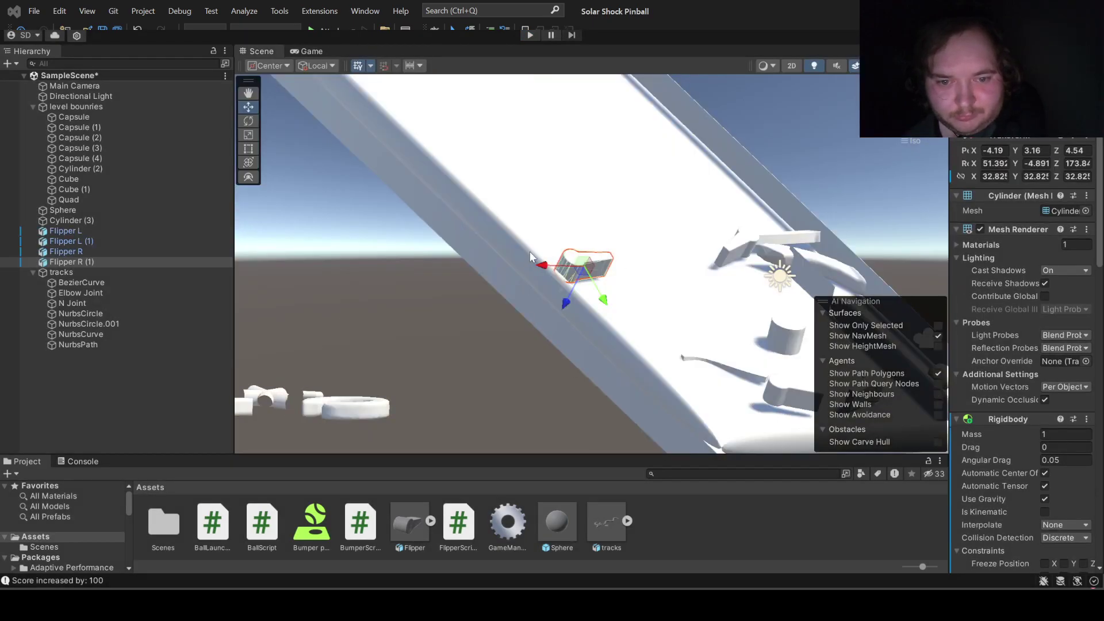
Step: Re-angle the flipper to about X 221.05, Y -2.85, Z 206.28 and start a new play-test
left_click(251, 121)
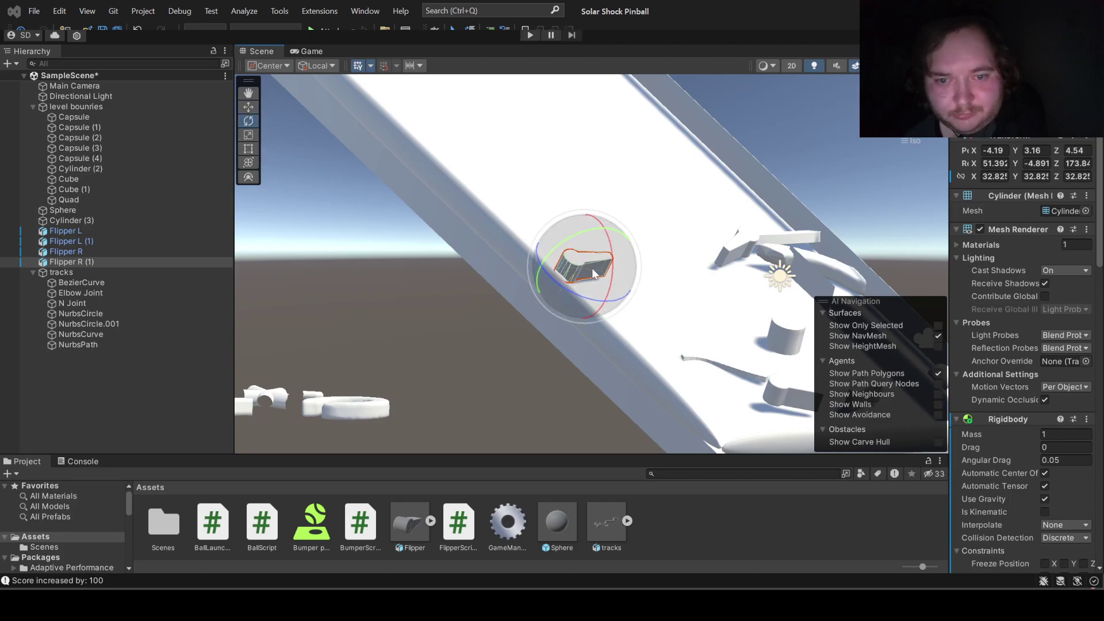
mouse_move(620, 258)
left_mouse_down("alt")
mouse_move(207, 362)
mouse_move(403, 221)
mouse_move(460, 210)
left_mouse_up("alt")
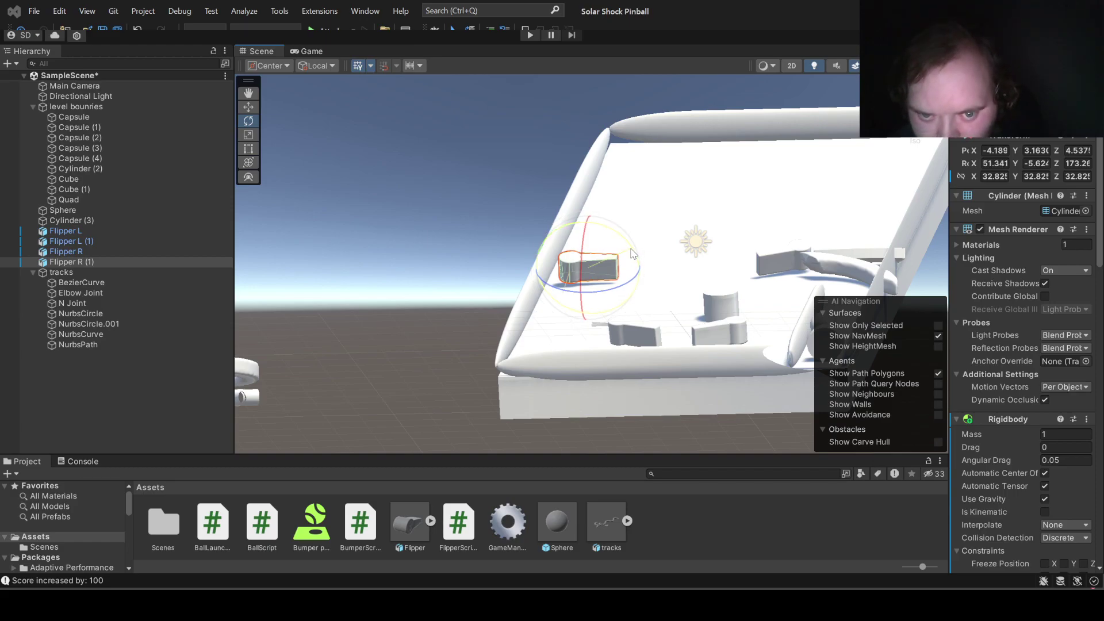
left_click_drag(633, 253, 583, 271)
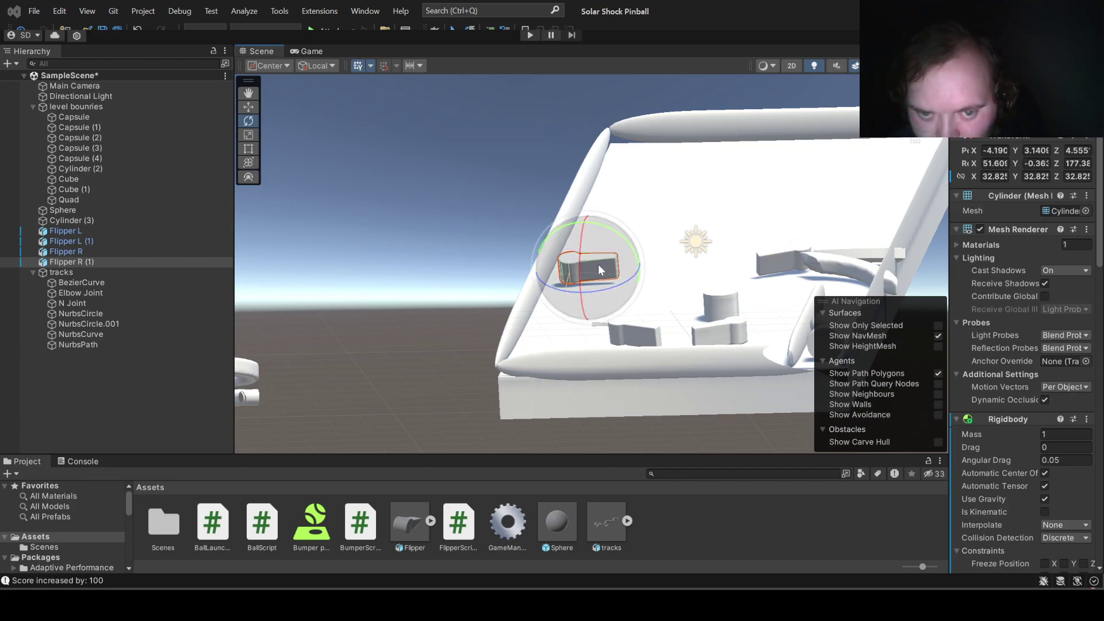
left_click_drag(606, 538, 604, 593)
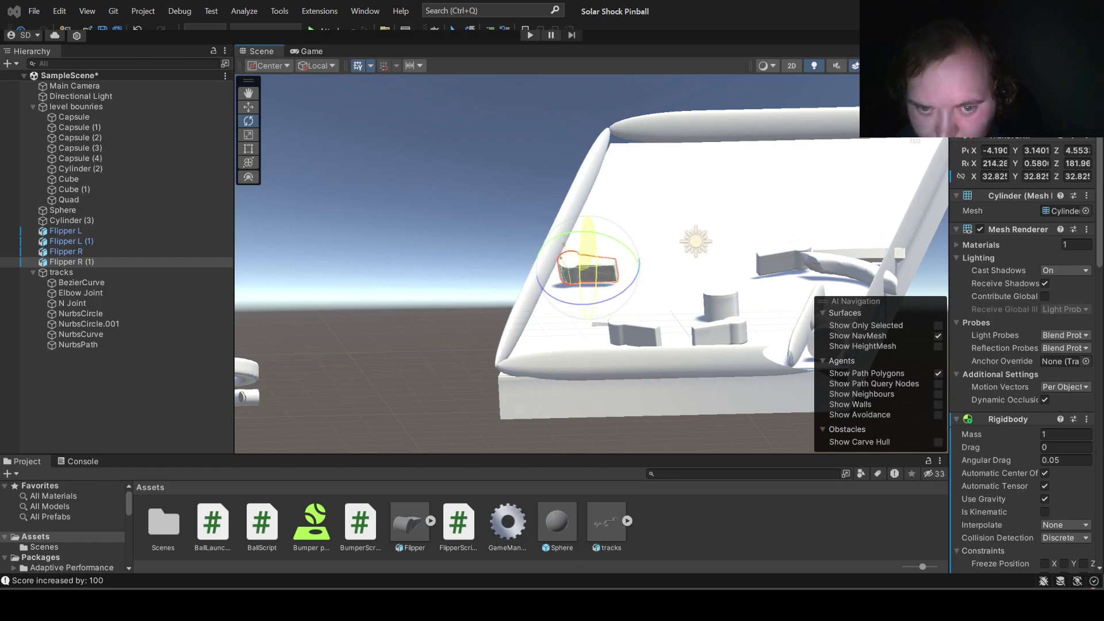
mouse_move(515, 375)
left_mouse_down()
mouse_move(514, 317)
mouse_move(534, 316)
left_mouse_up()
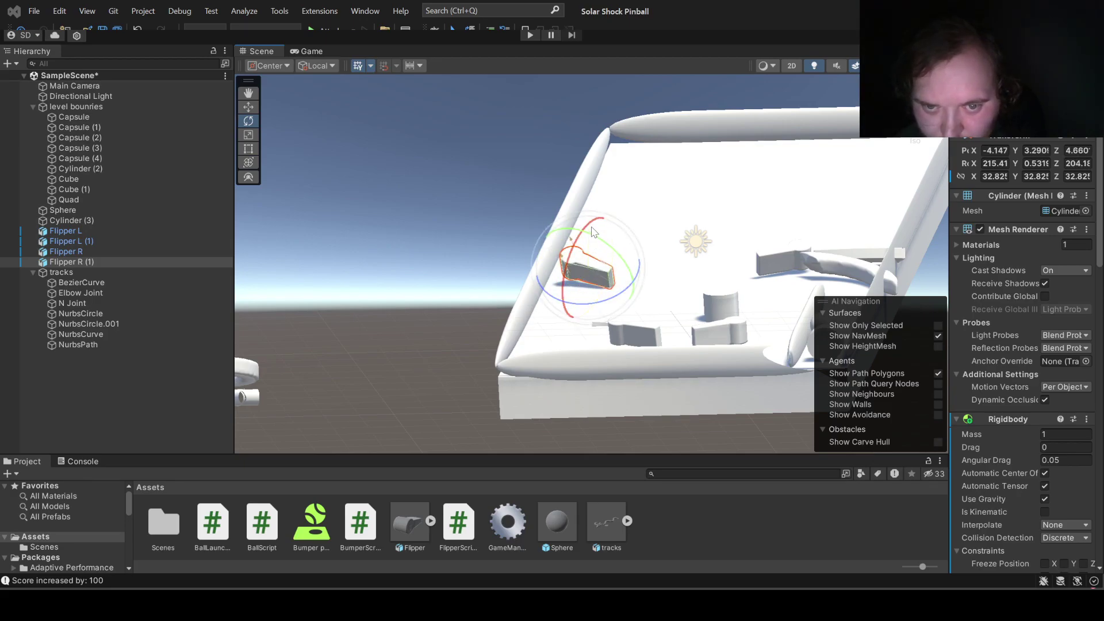
left_click_drag(594, 232, 596, 226)
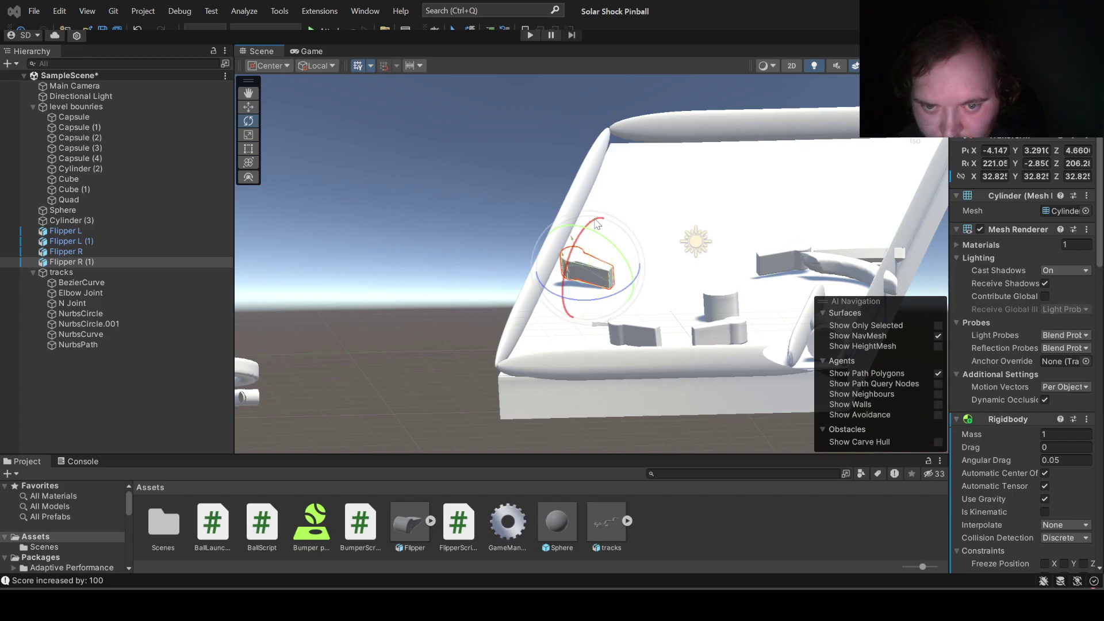
left_click(530, 35)
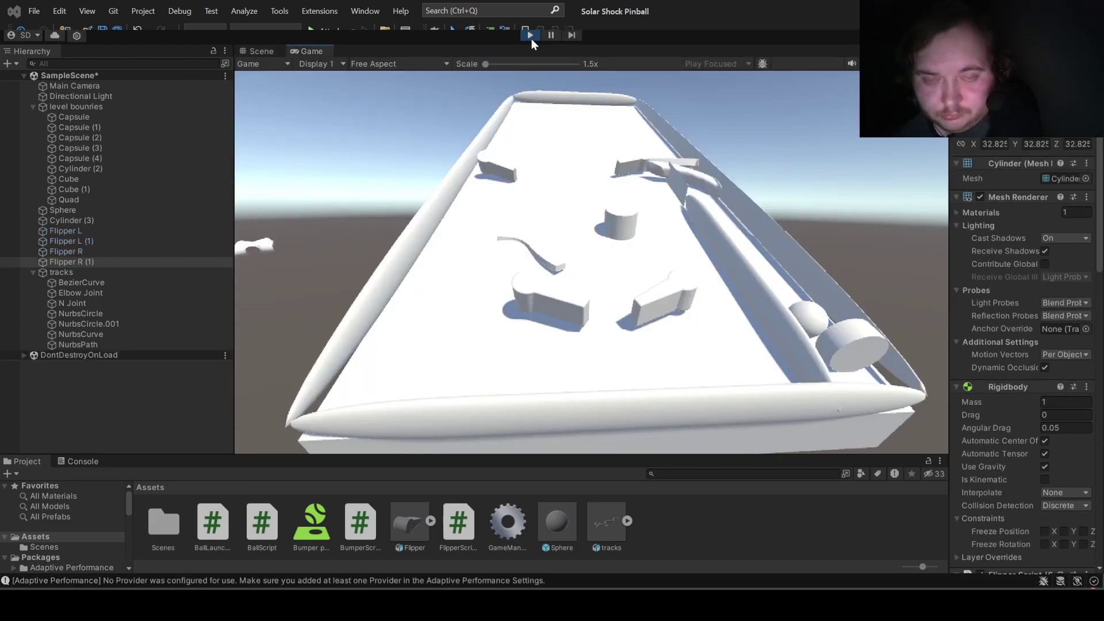
Step: Flick the left flippers, then stop, restart and finally stop the game
key("a")
key("a")
key("a")
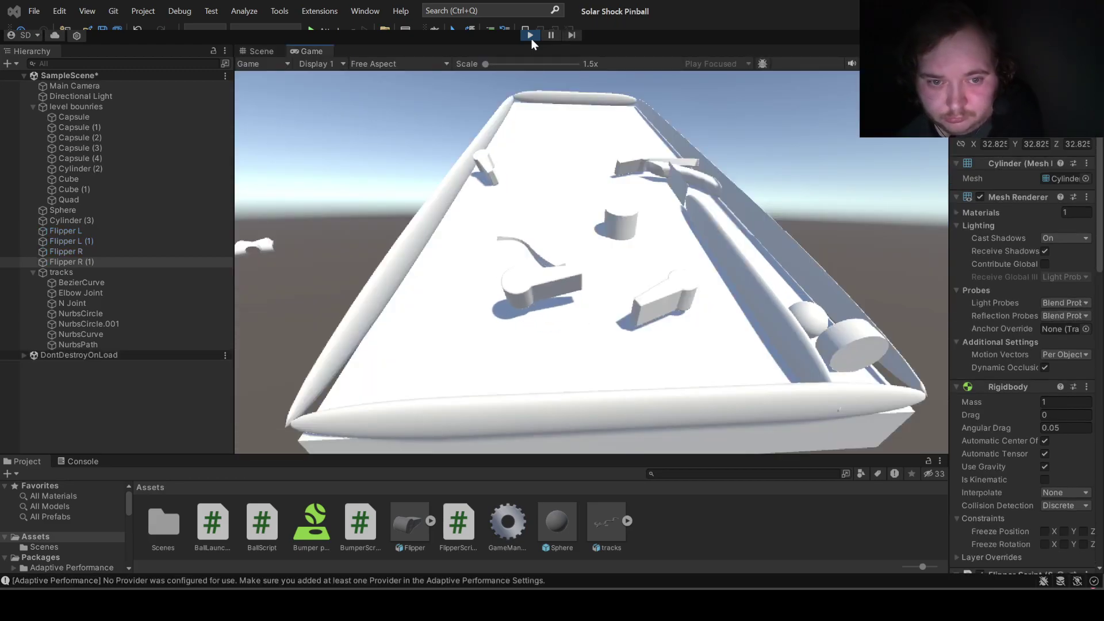
key("a")
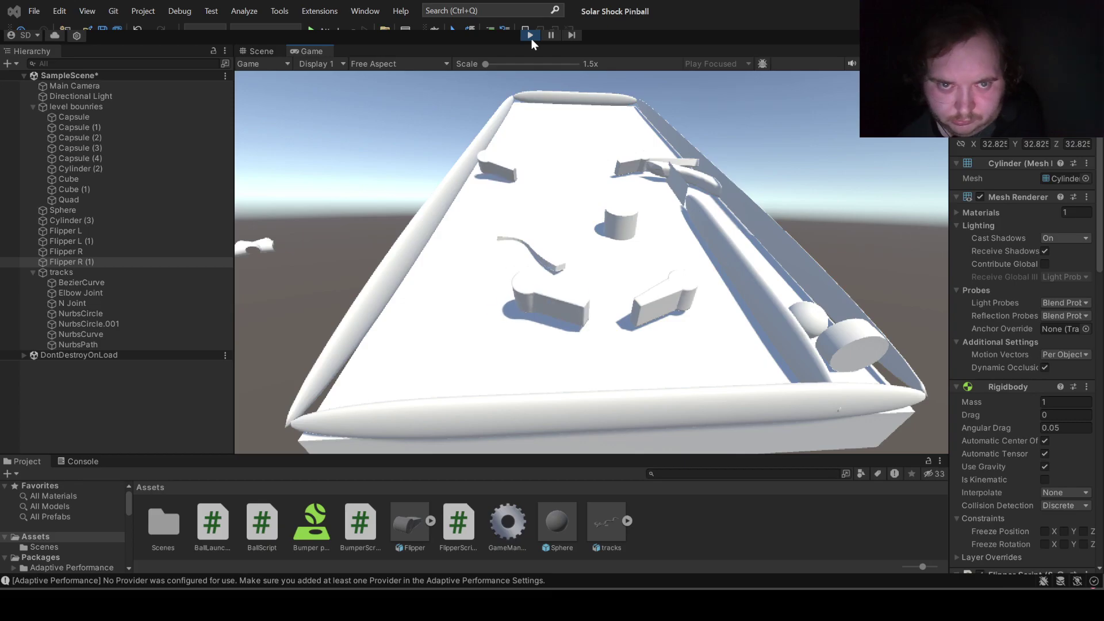
left_click(531, 35)
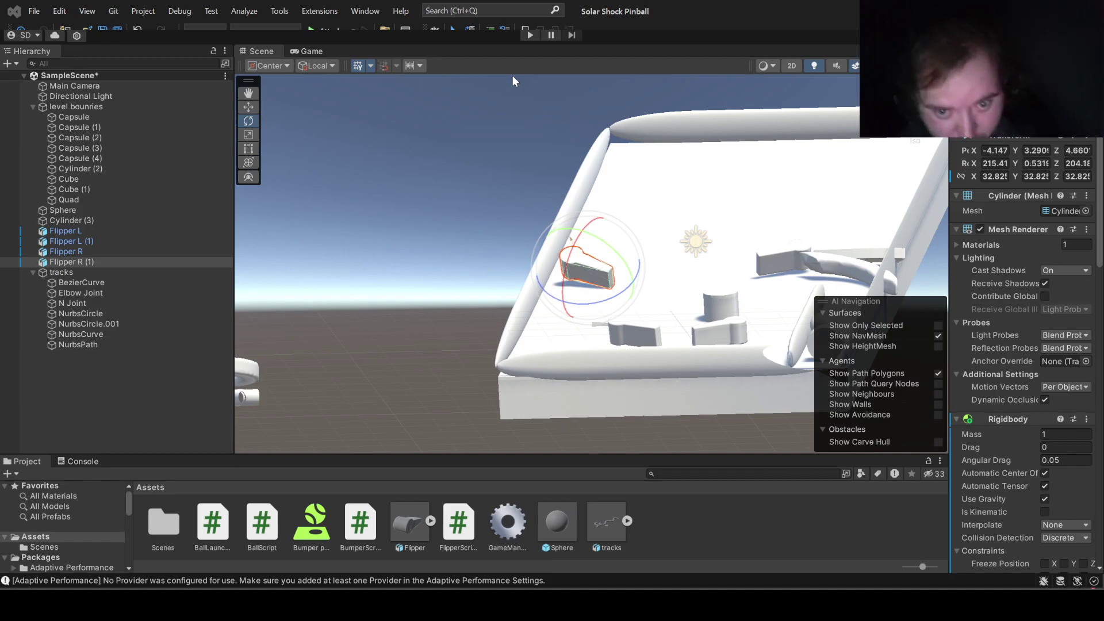
left_click(529, 36)
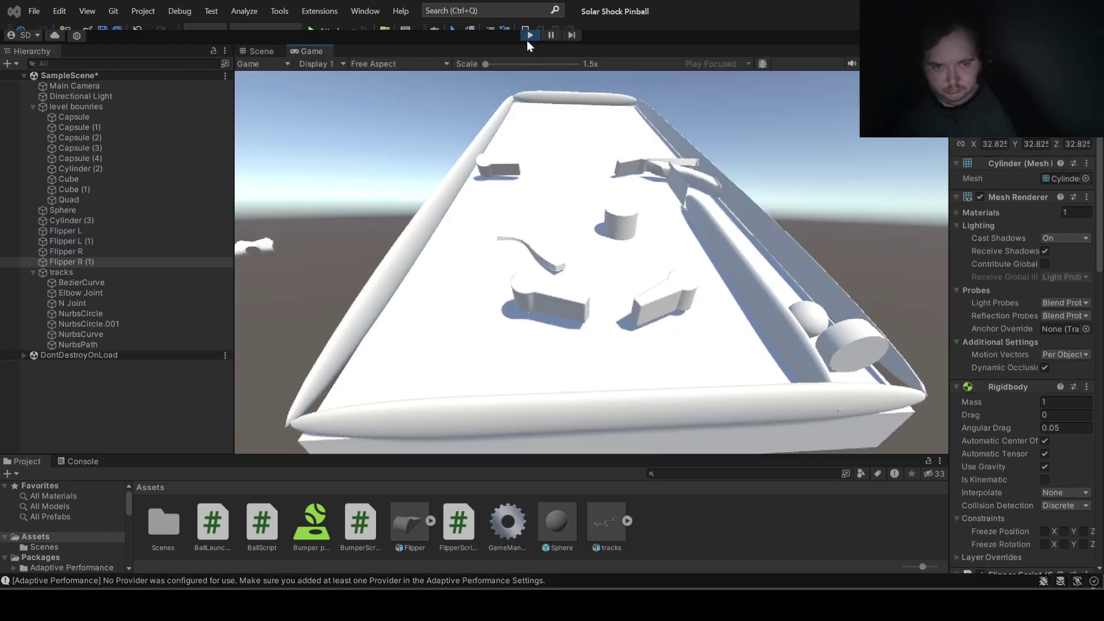
left_click(522, 36)
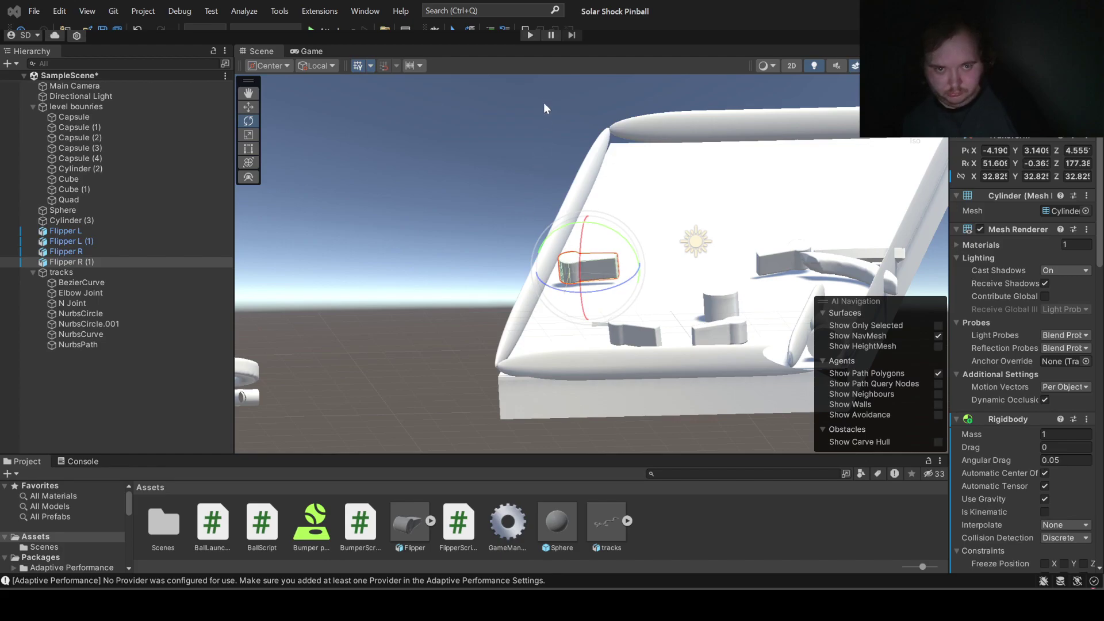
left_click(531, 36)
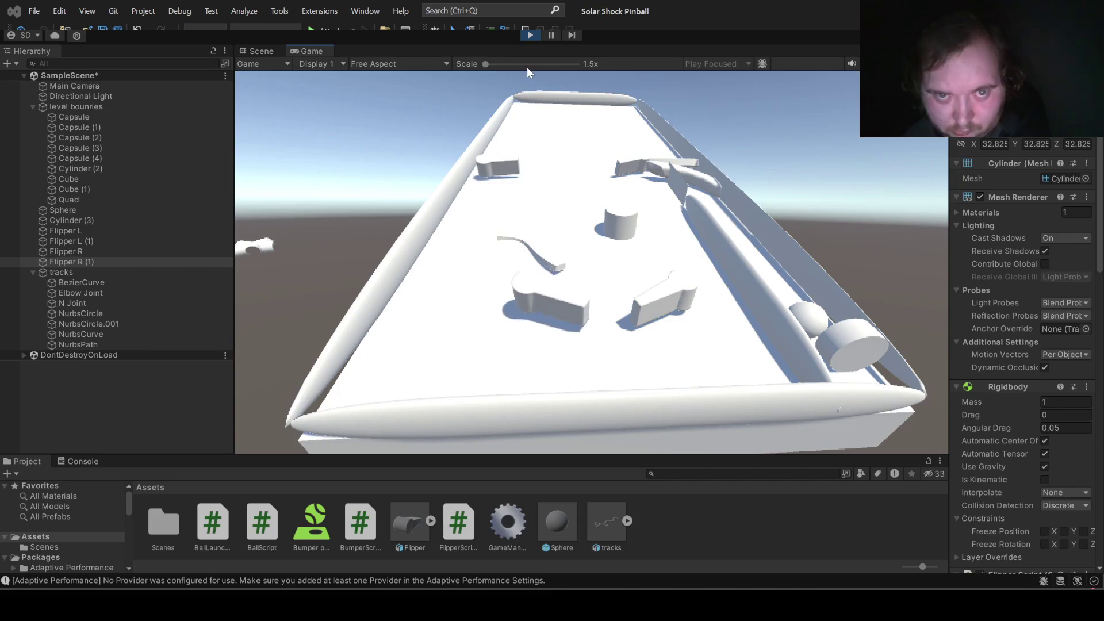
left_click(531, 36)
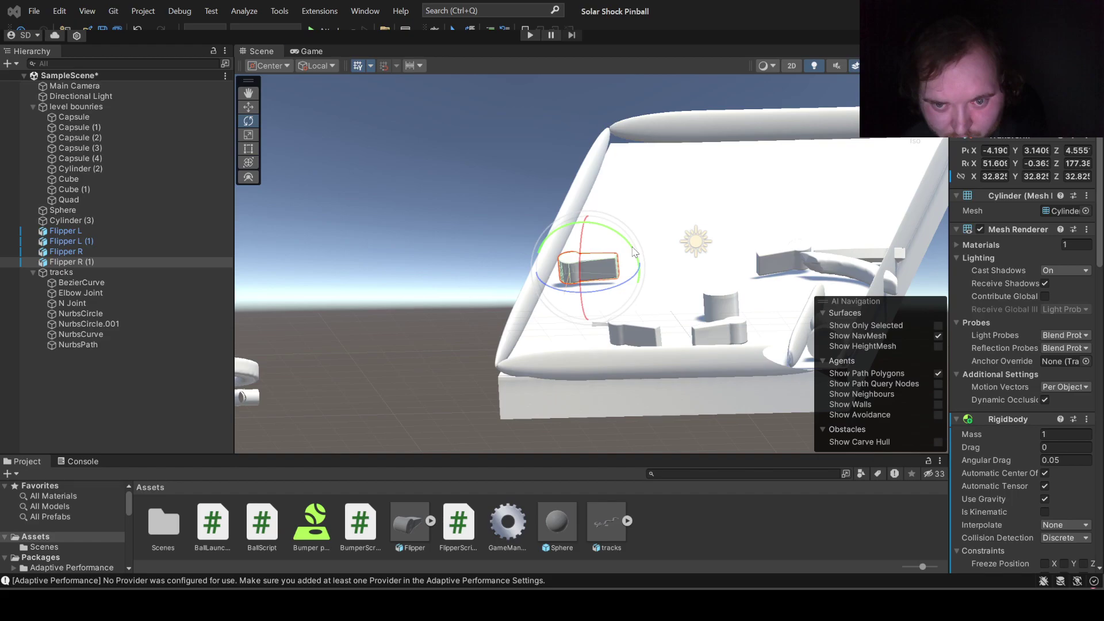
Step: Rotate Flipper R (1) and Flipper R a few degrees, then start the play-test
left_click_drag(635, 253, 639, 258)
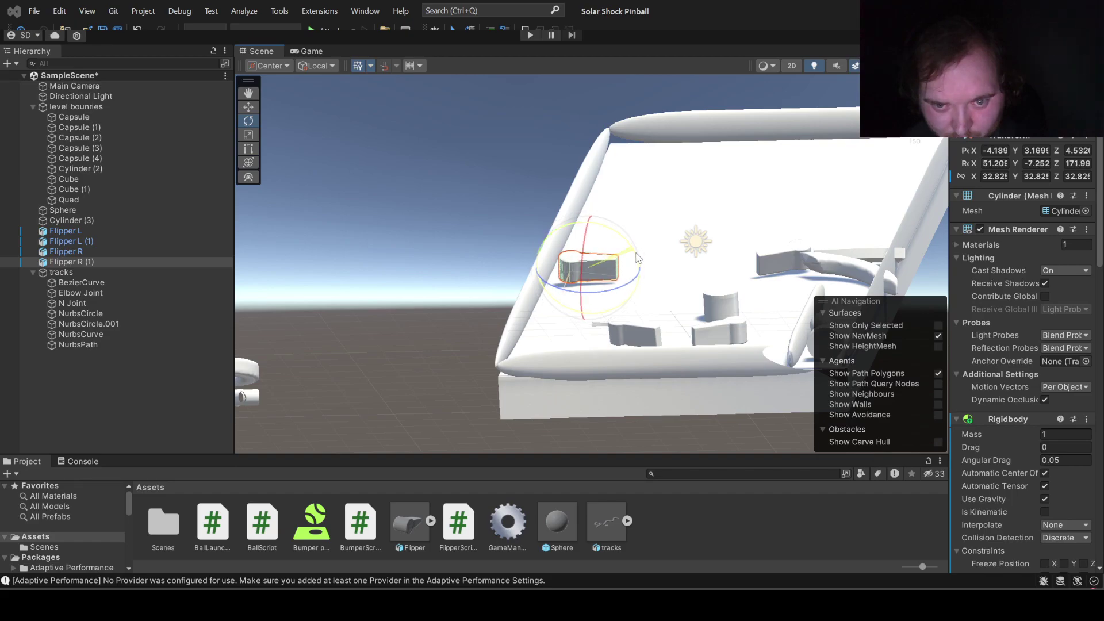
left_click(634, 327)
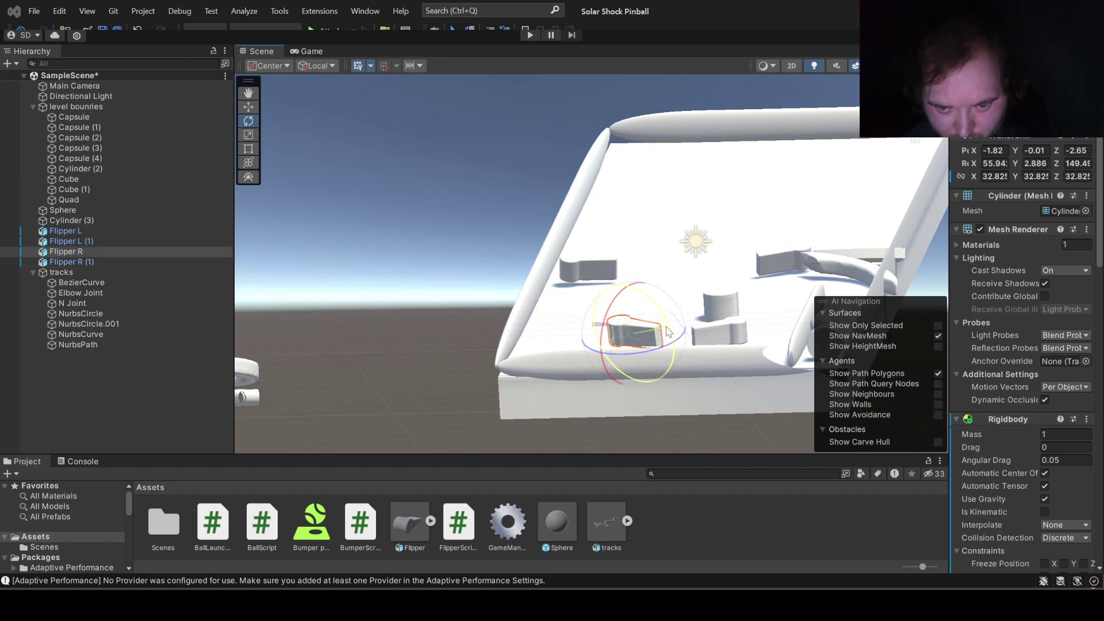
left_click_drag(668, 332, 666, 328)
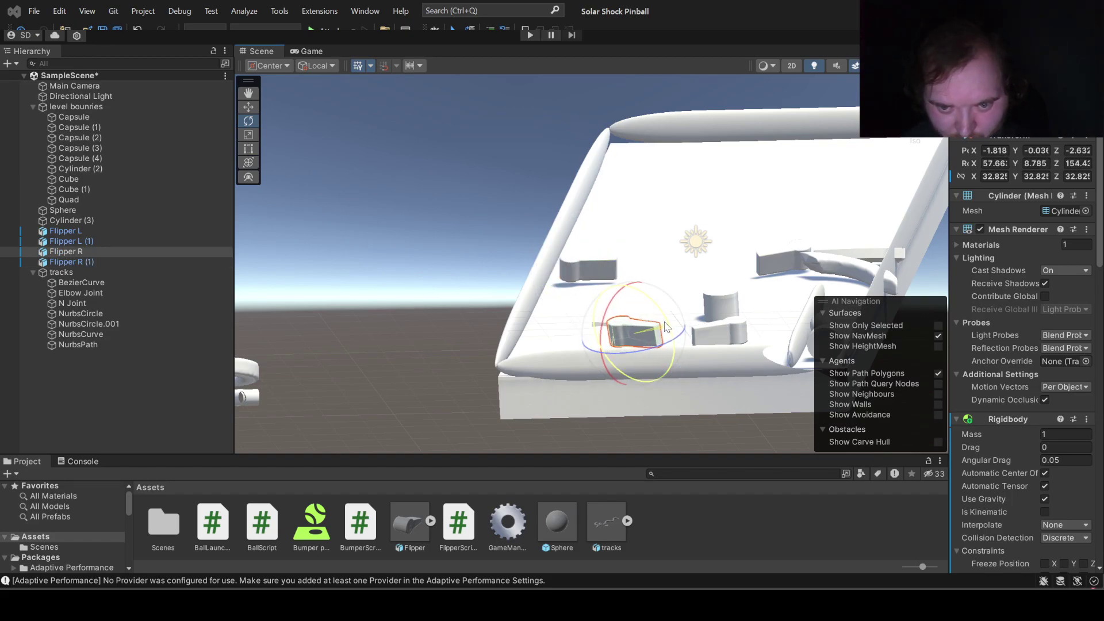
left_click(537, 33)
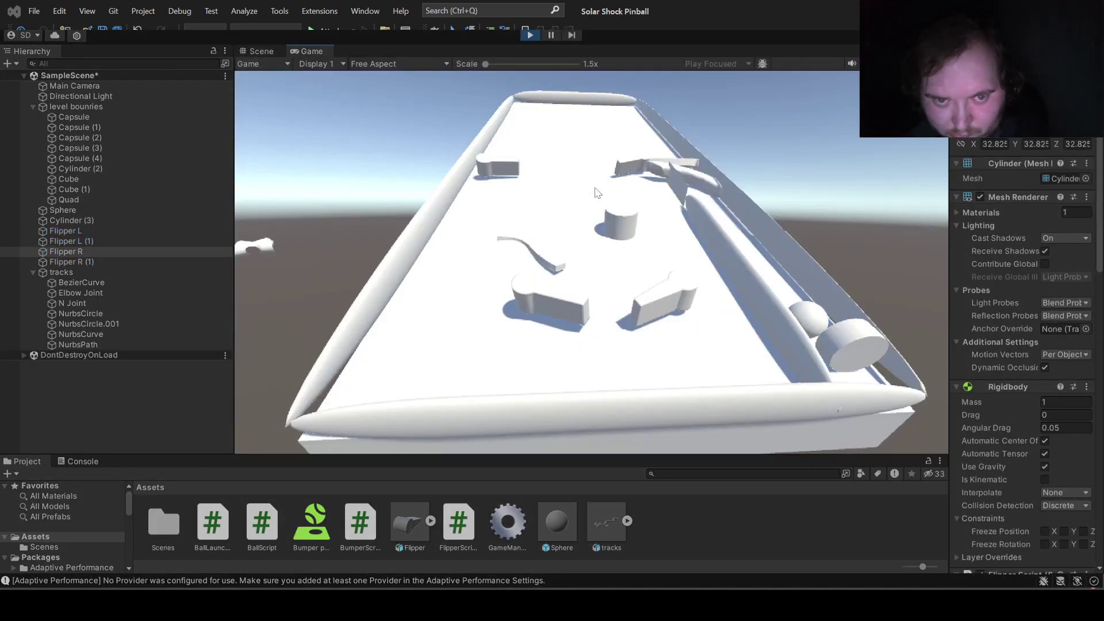
Step: Work the left and right flippers with the arrow keys to hit the ball
key("Left")
key("Left")
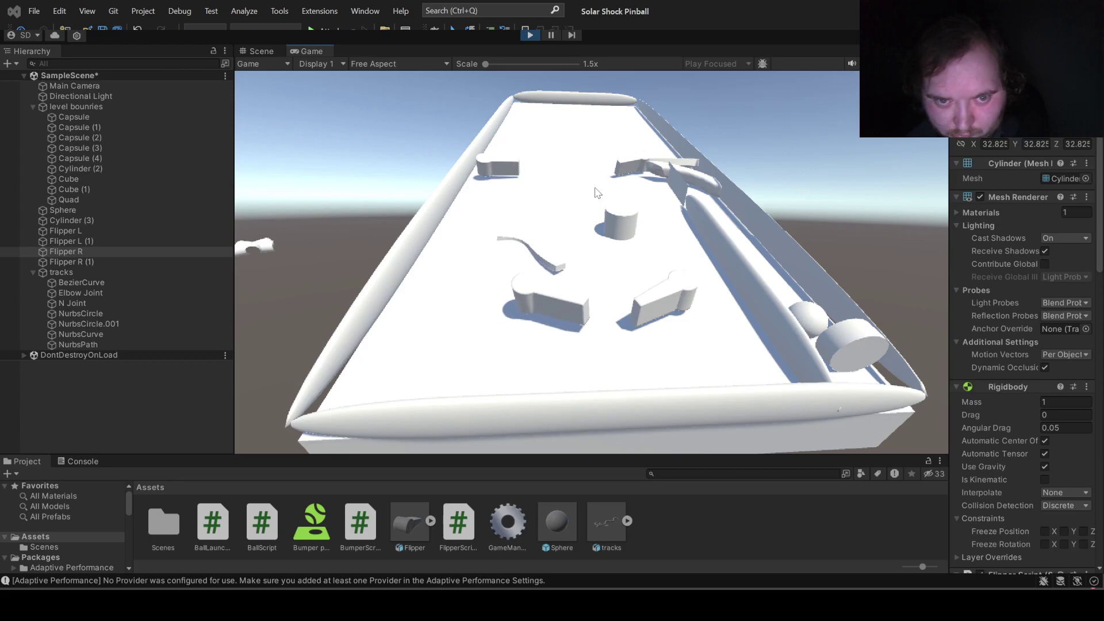
key("Left")
key("Left")
key("Right")
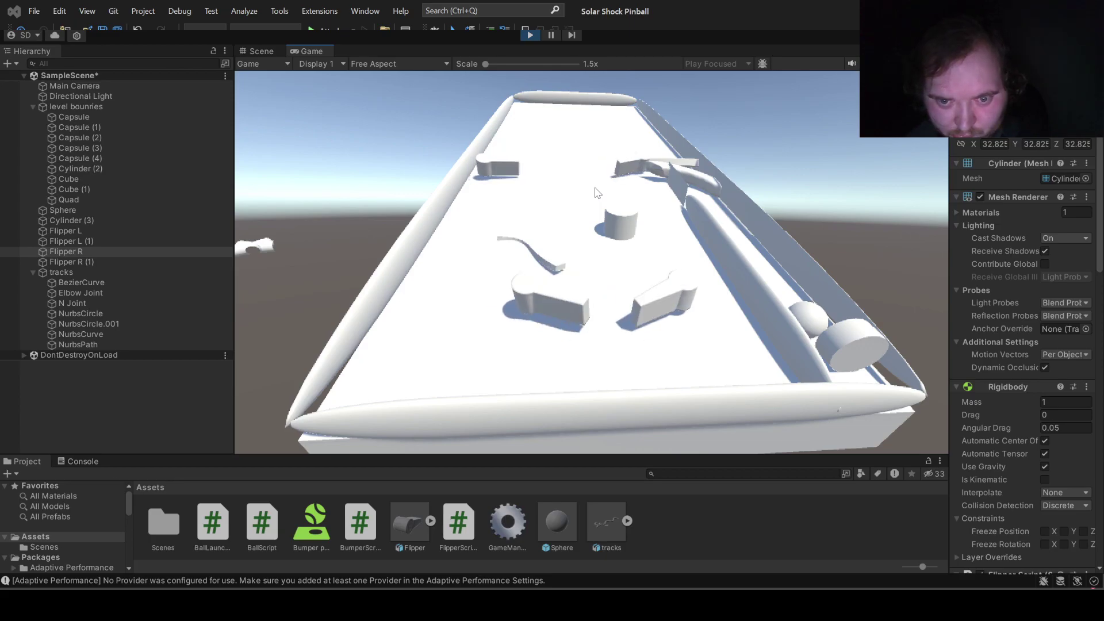
key("Left")
key("Right")
key("Left")
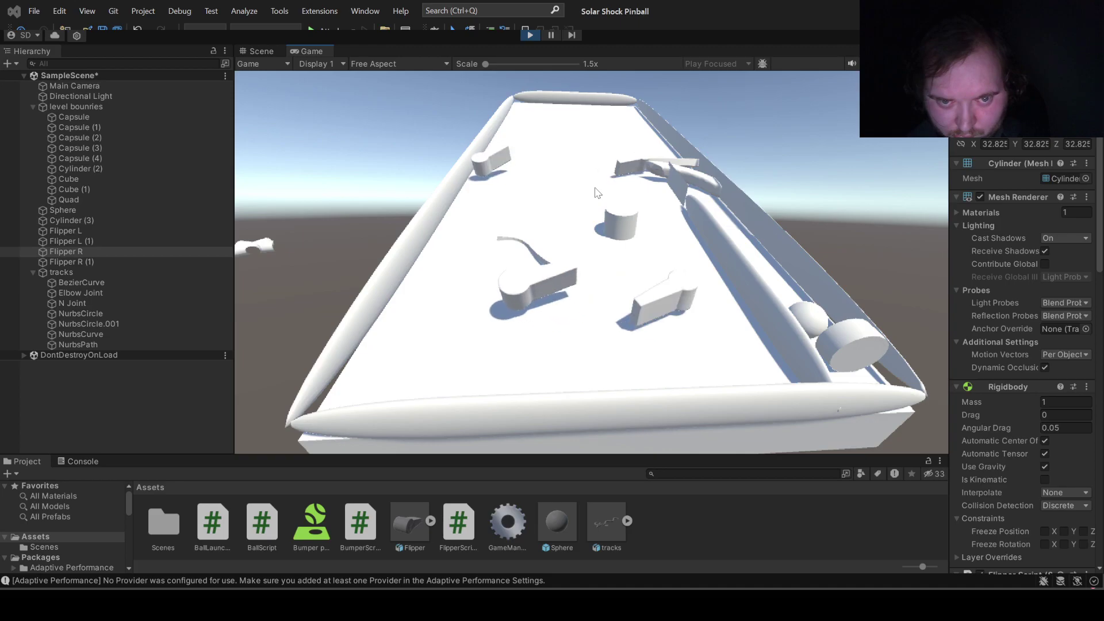
key("Left")
key("Right")
key("Left")
key("Right")
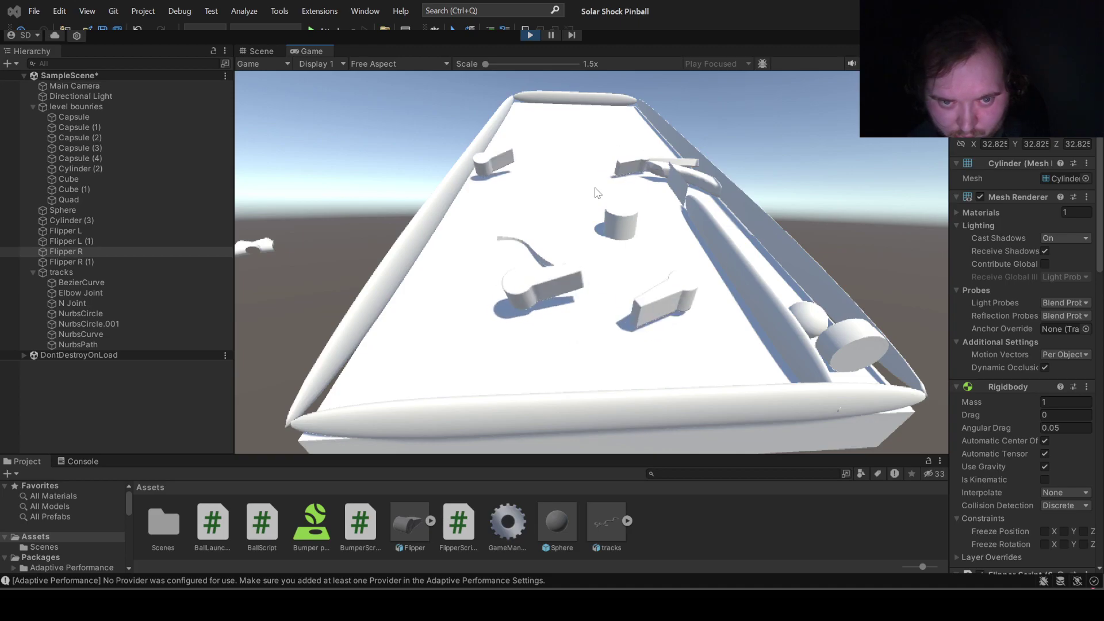
key("Left")
key("Left")
key("Left")
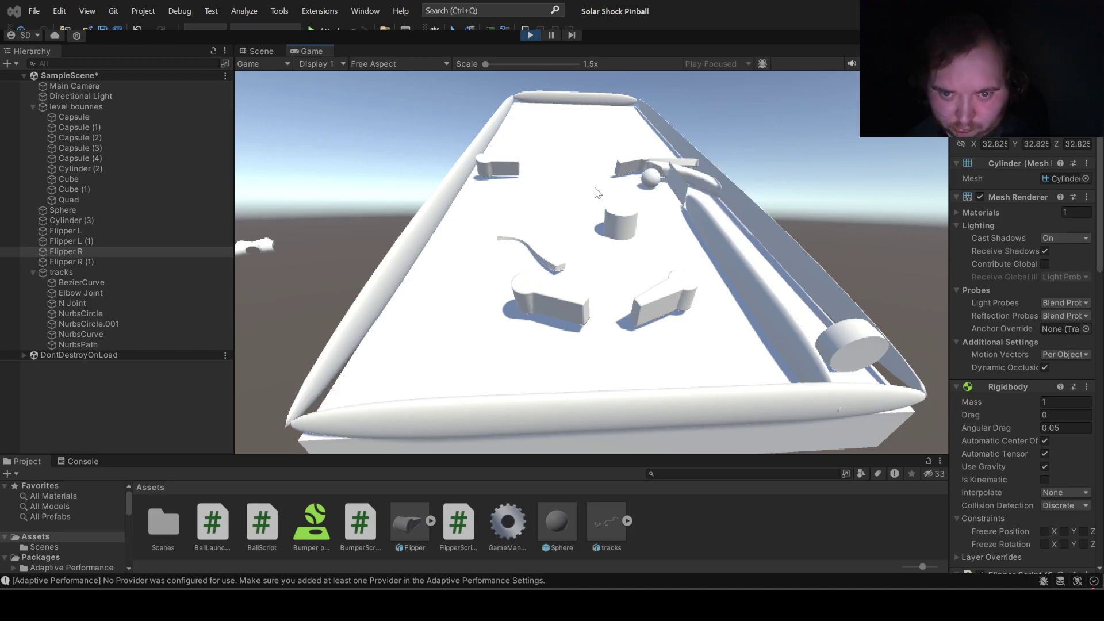
key("Right")
key("Right")
key("Left")
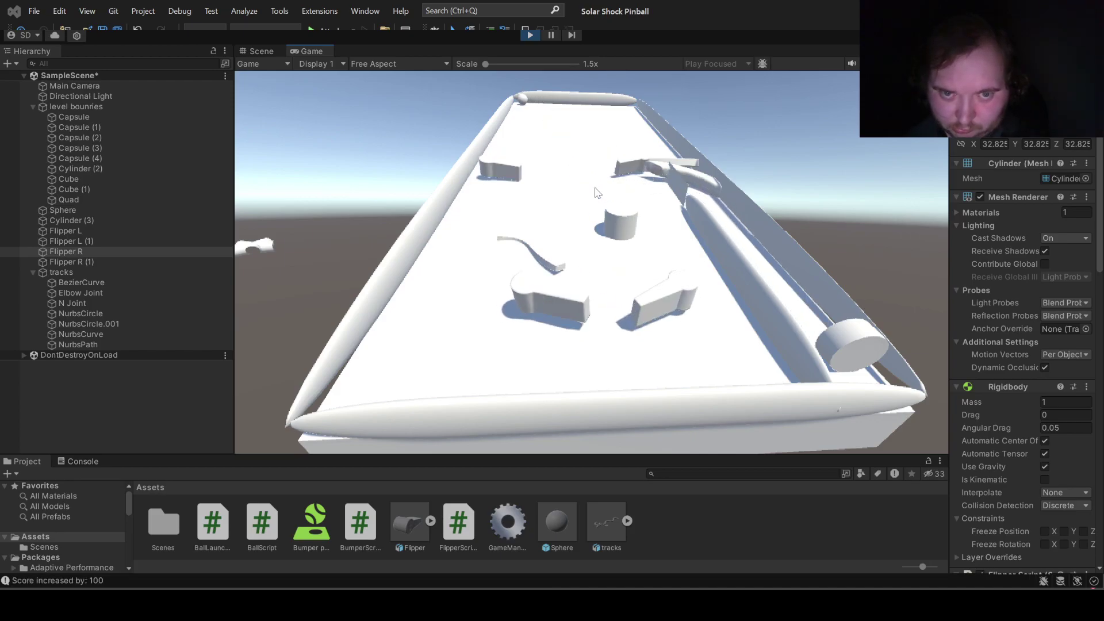
key("Left")
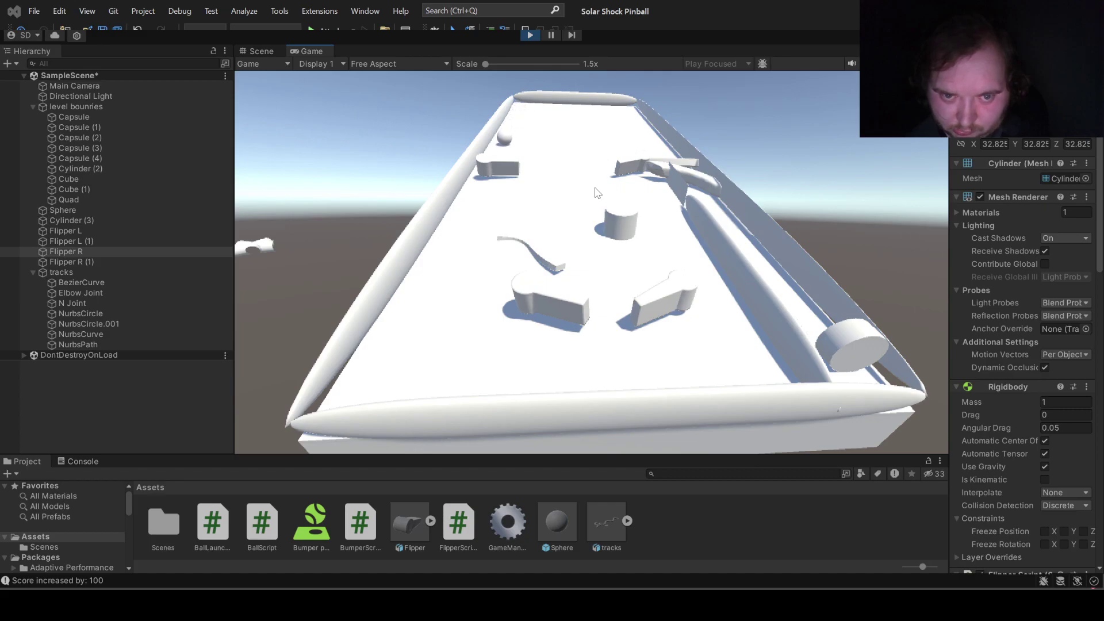
key("Left")
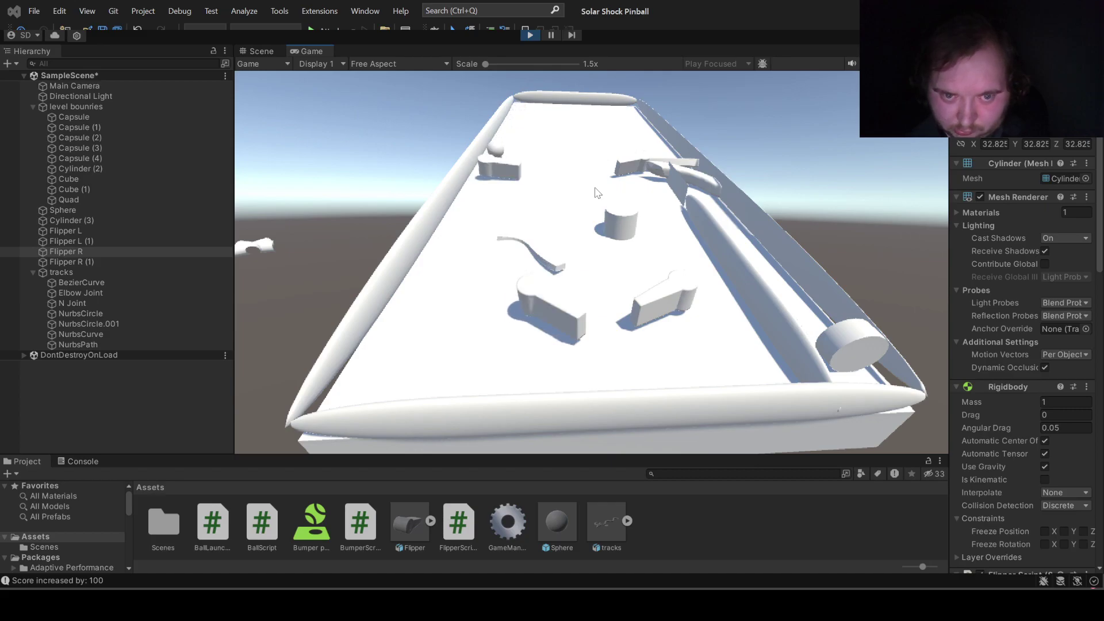
key("Left")
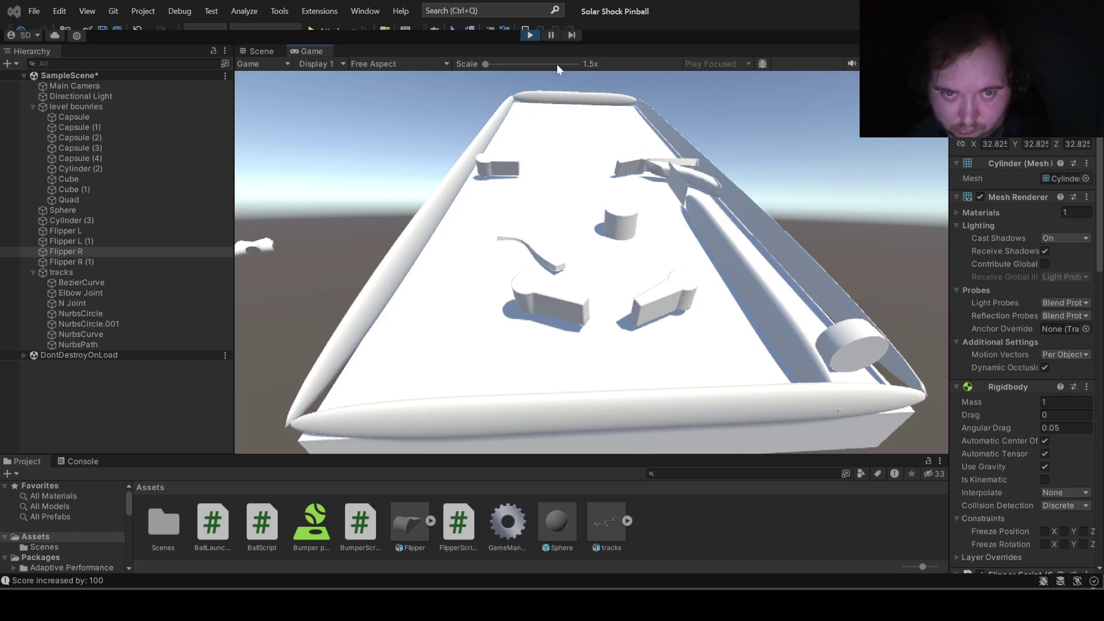
Step: Stop the game, rotate Flipper R (1) to about 162.67 on Z, and restart Play
left_click(522, 30)
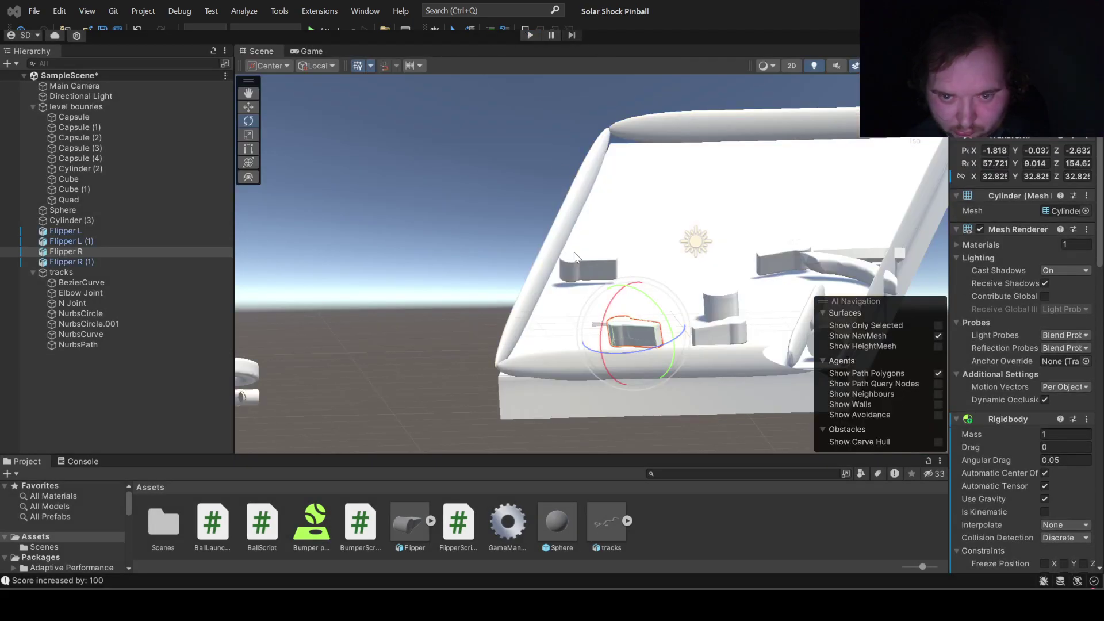
left_click(581, 264)
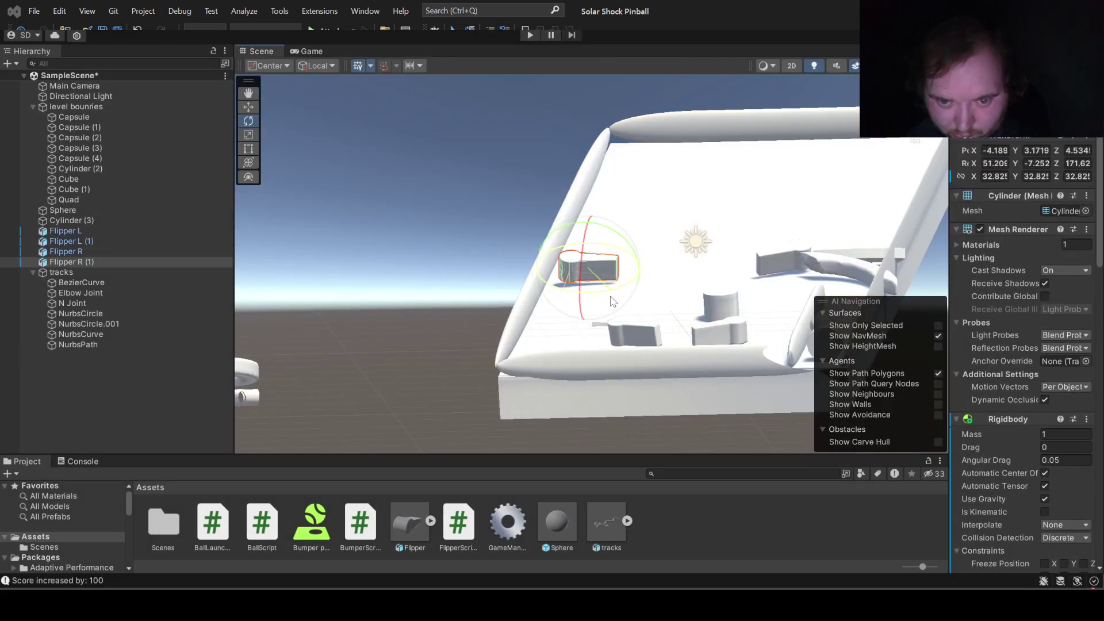
left_click_drag(613, 302, 598, 313)
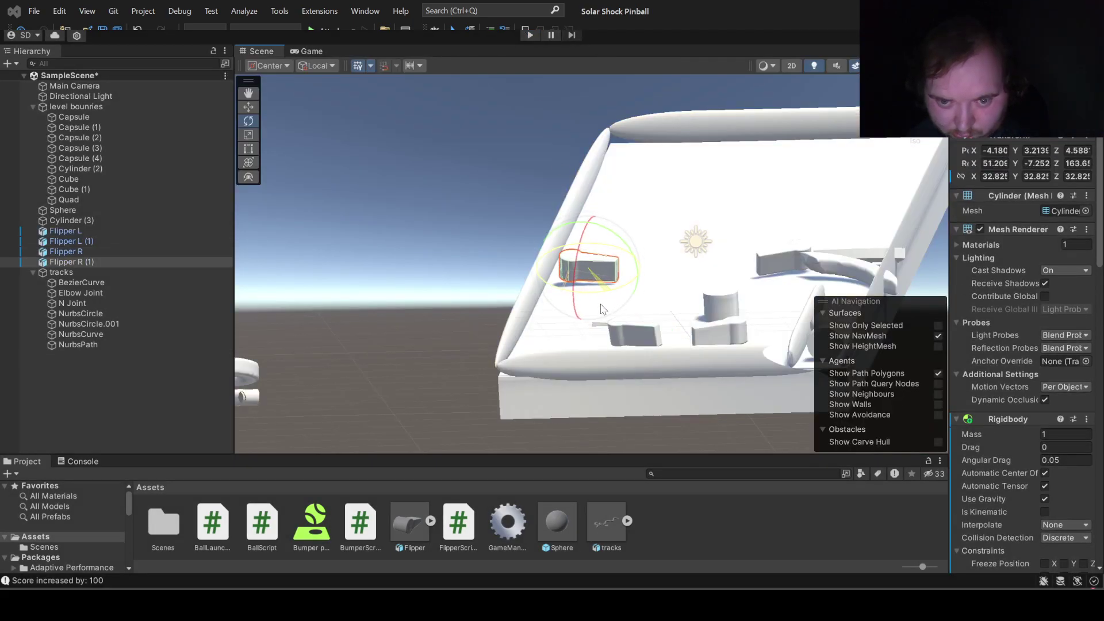
left_click(528, 33)
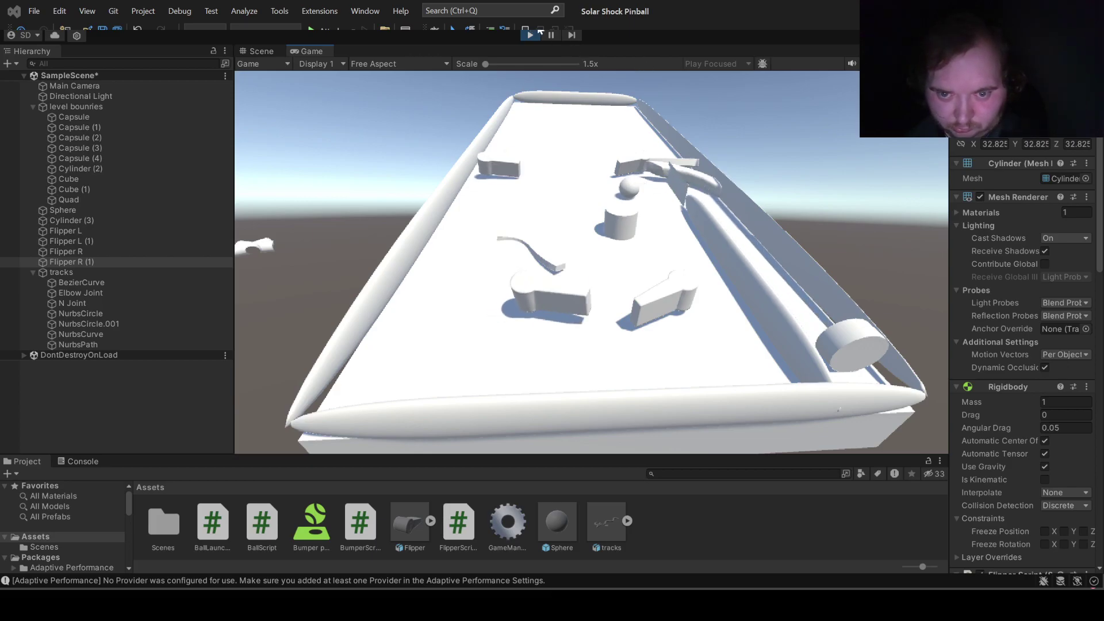
Step: Flick the left and right flippers at the ball during the play-test
key("a")
key("a")
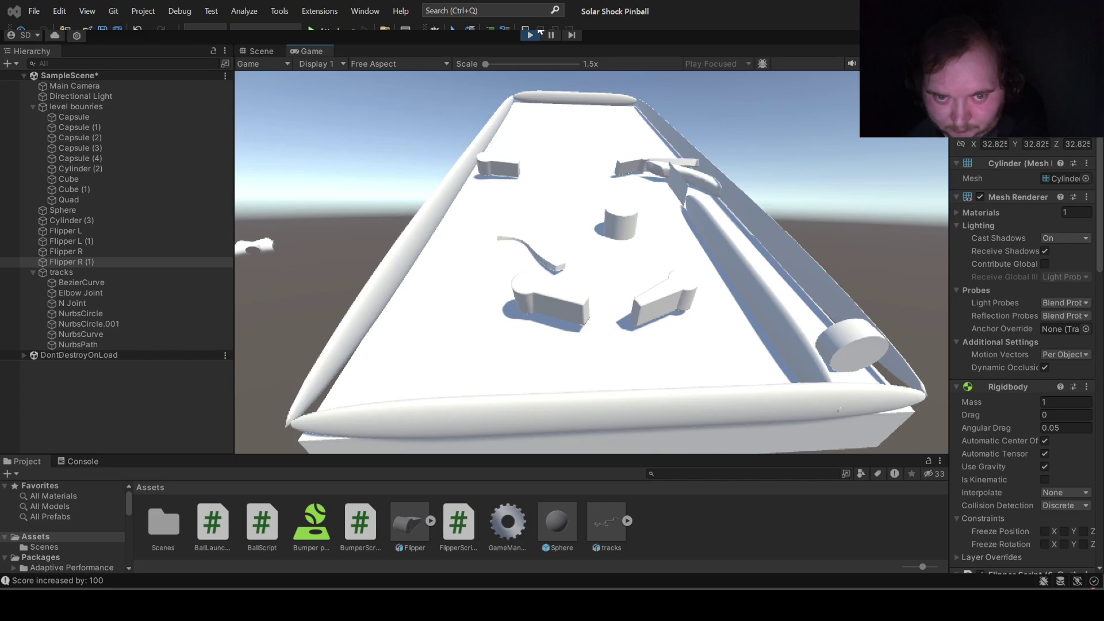
key("a")
key("d")
key("d")
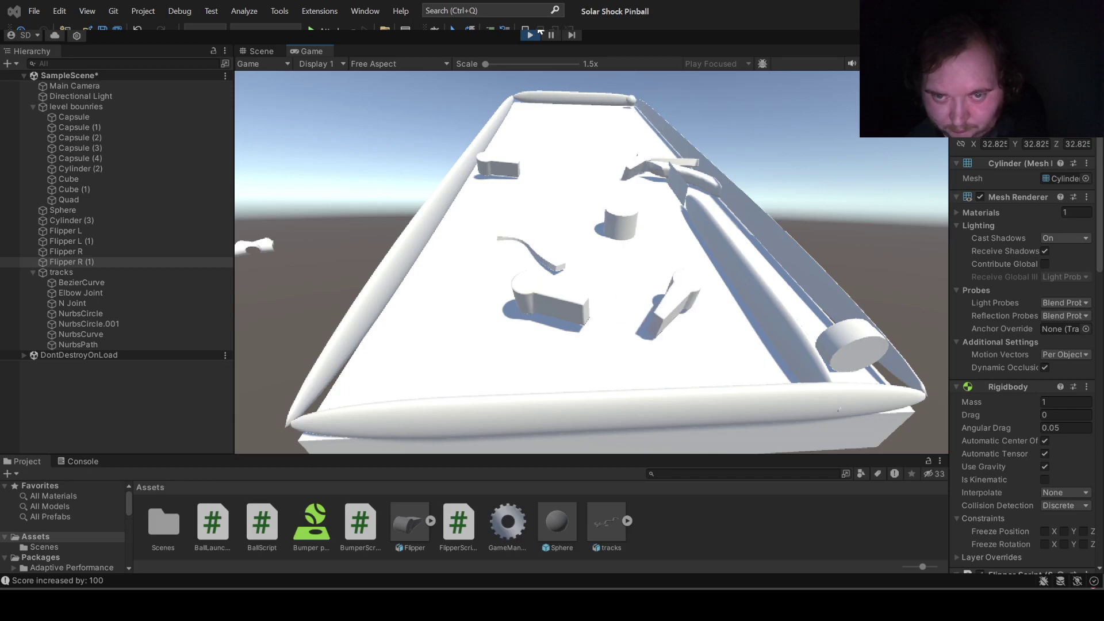
key("d")
key("d")
key("d")
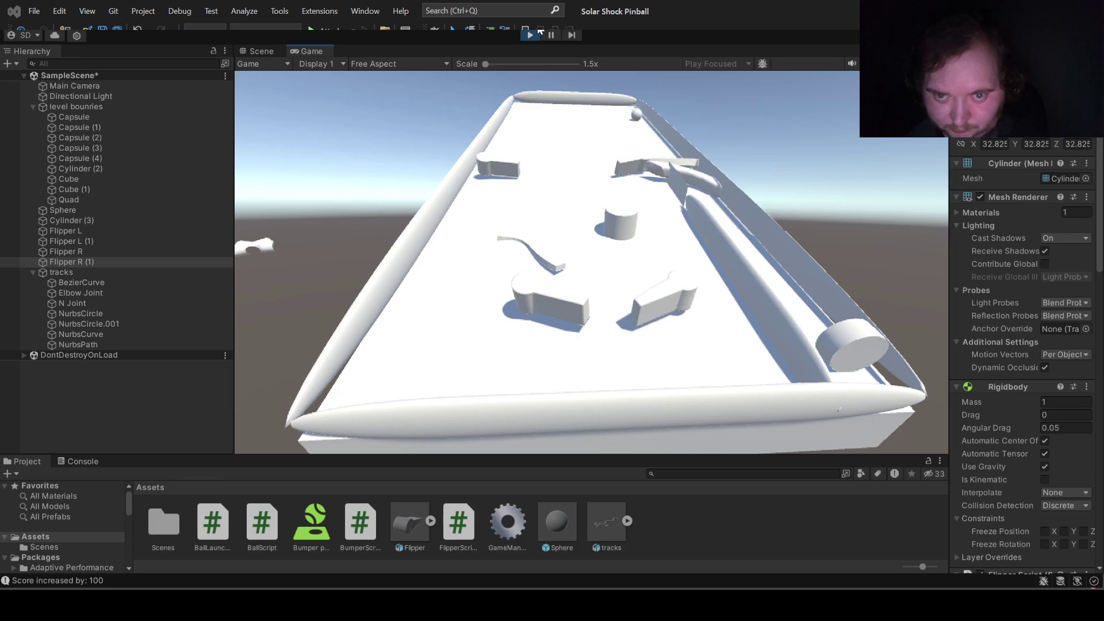
key("d")
key("d")
key("d")
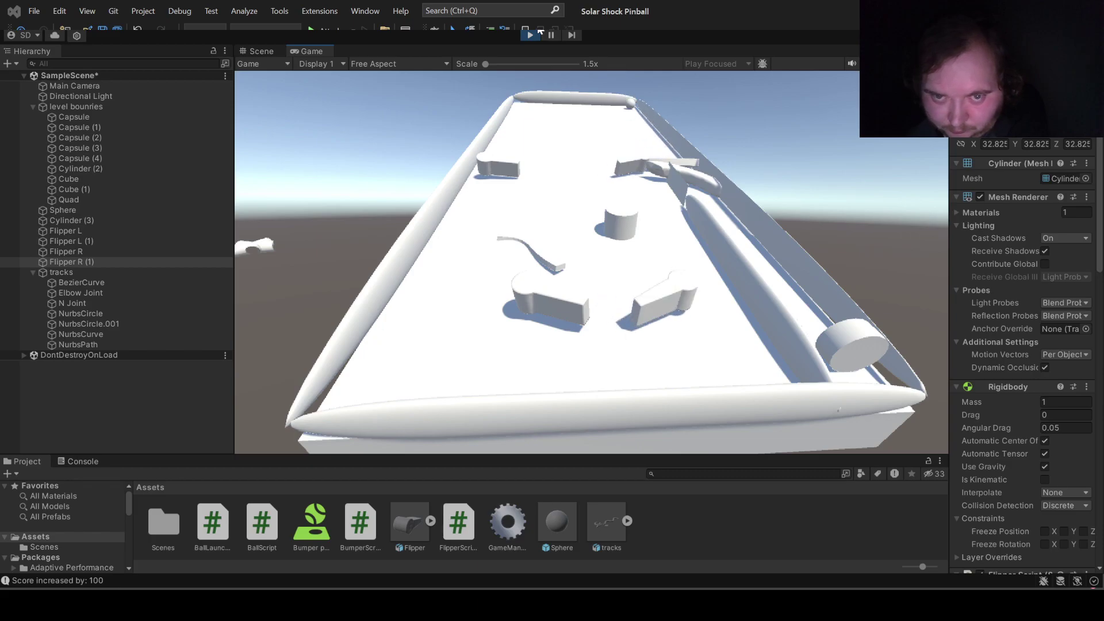
key("d")
key("d")
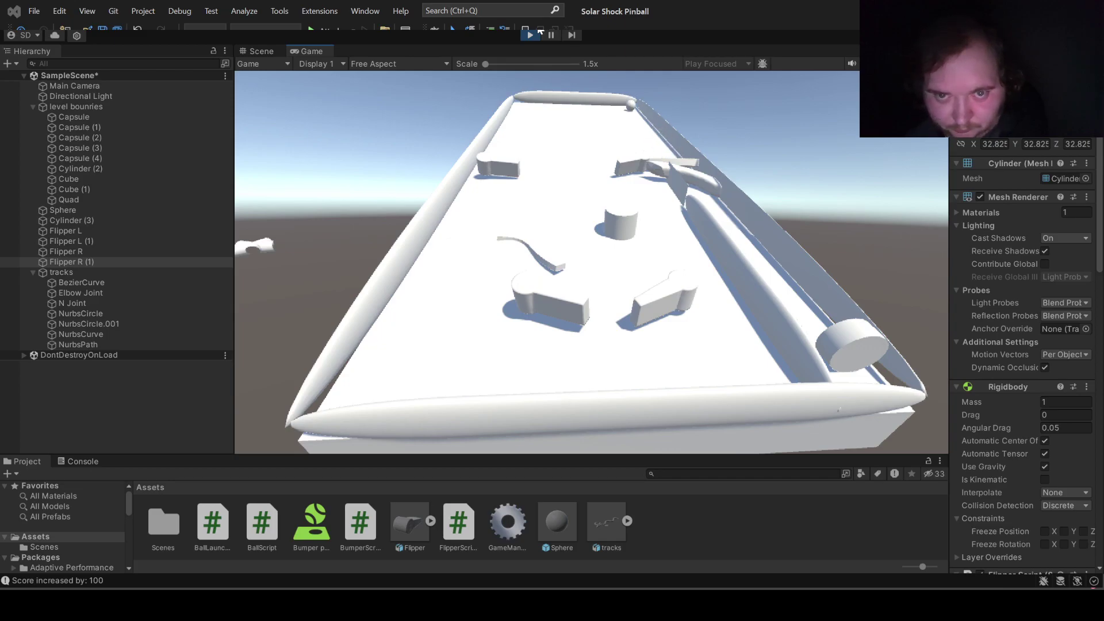
Step: Stop the play-test, save the scene, and select the BezierCurve track piece
left_click(530, 36)
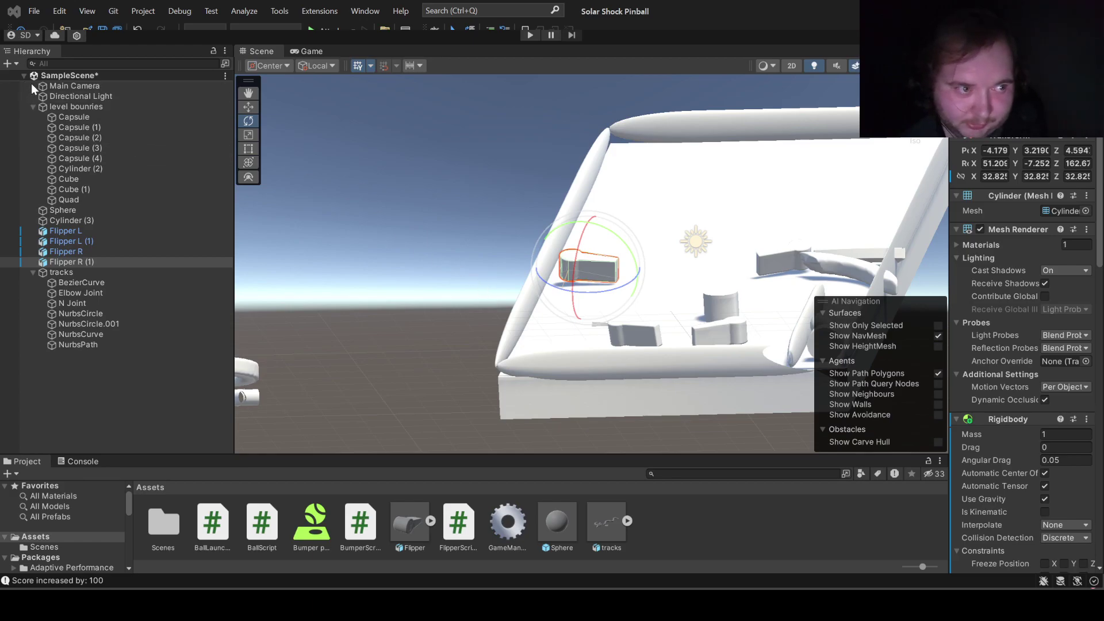
key("ctrl+s")
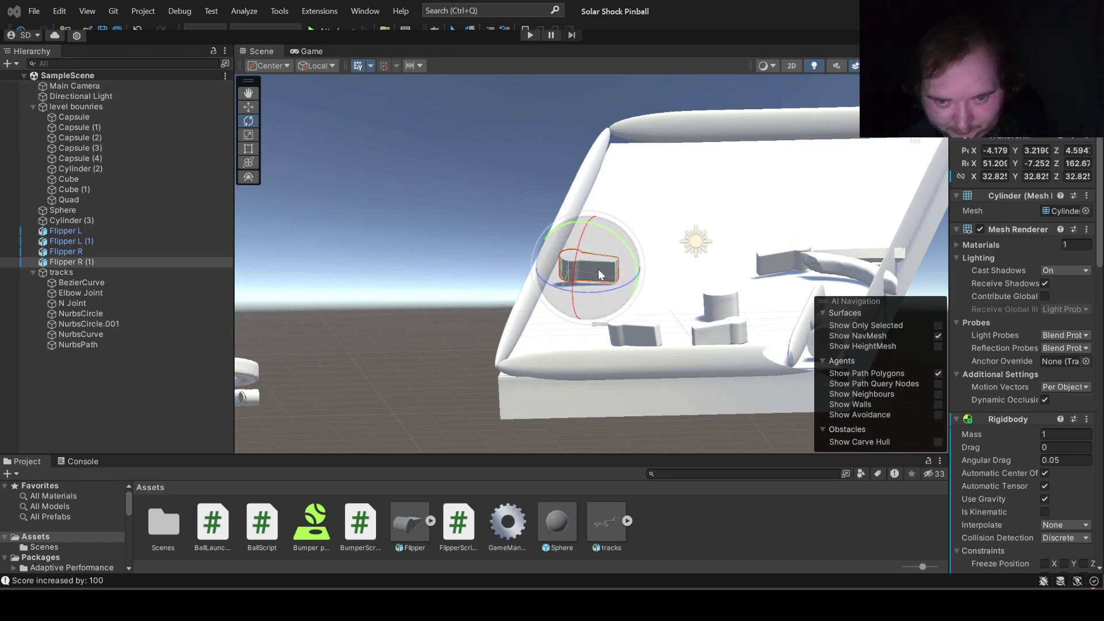
left_click(650, 336)
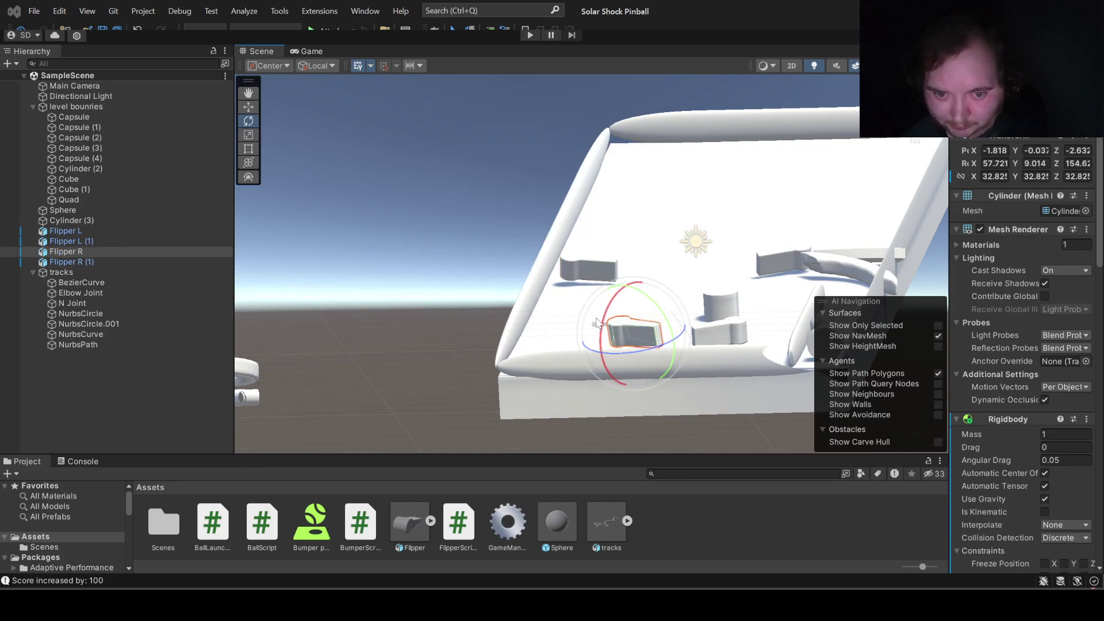
left_click(517, 322)
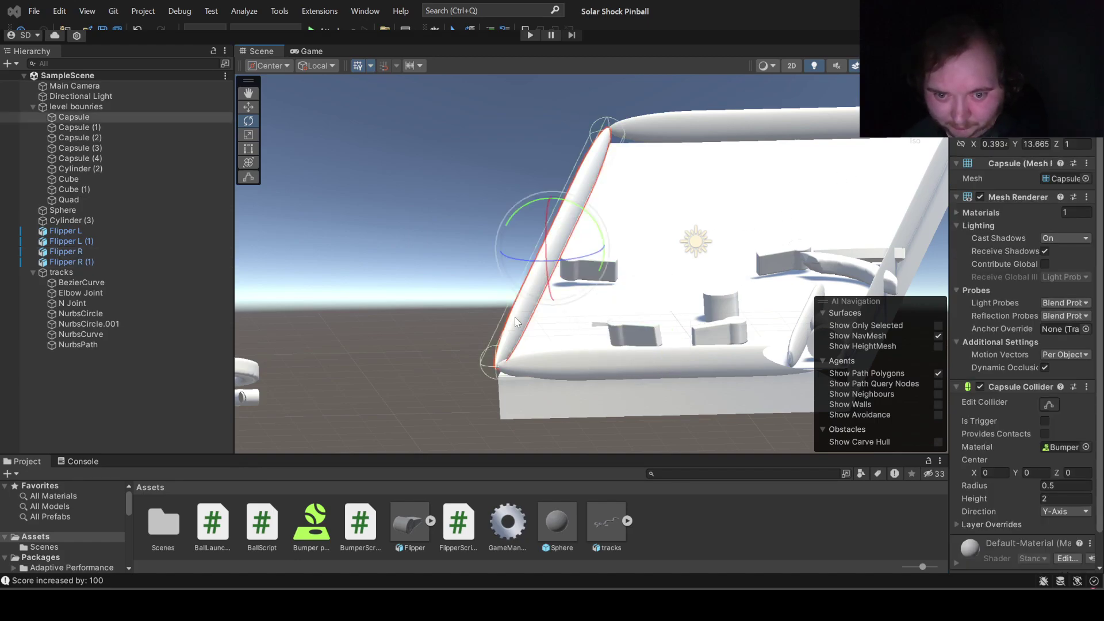
left_click(597, 328)
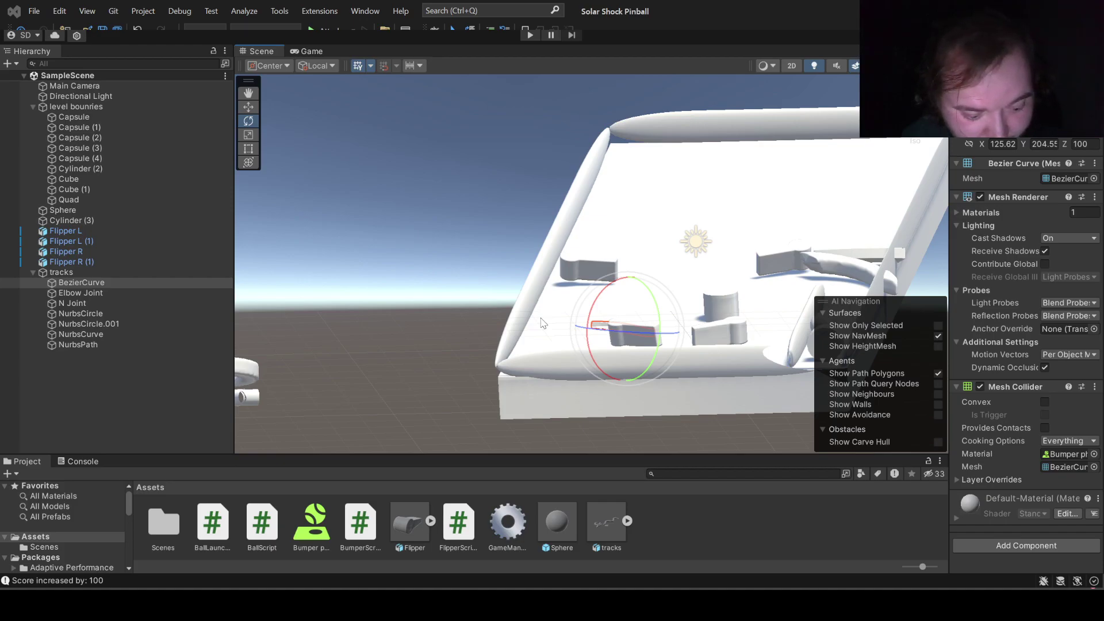
Step: Rotate the BezierCurve piece in top view and shift it up and to the left
key("f")
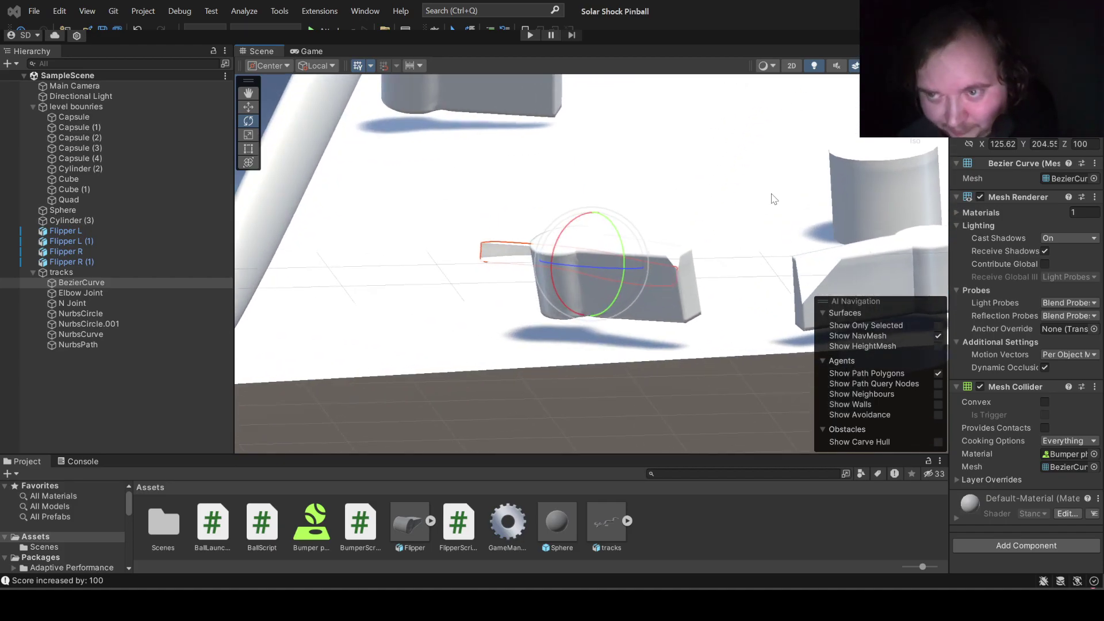
left_click(914, 93)
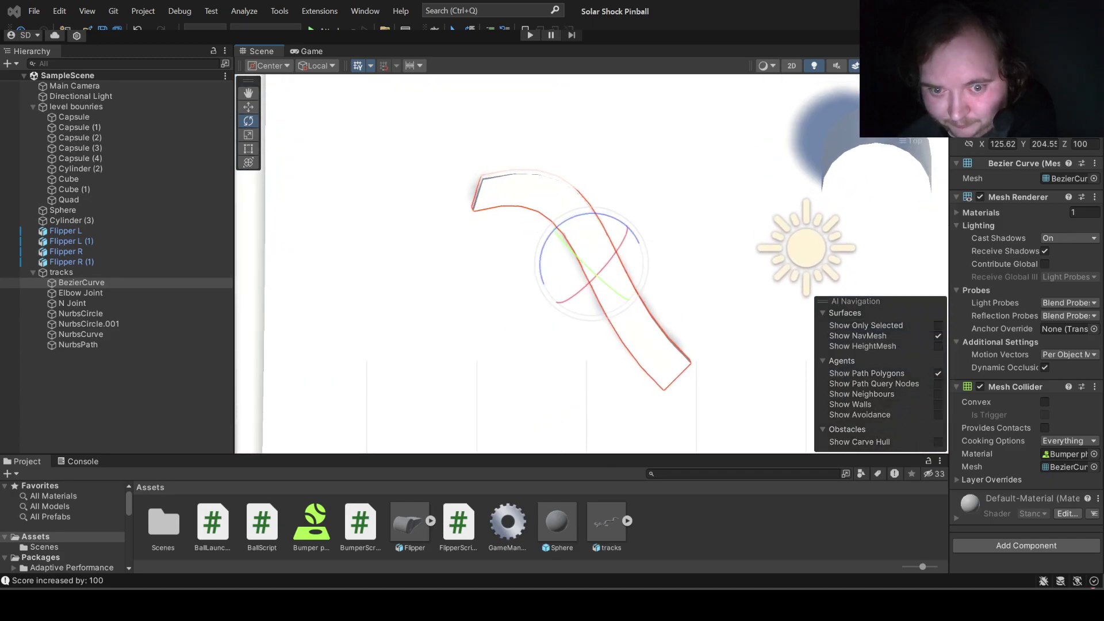
scroll(514, 378, "down", 5)
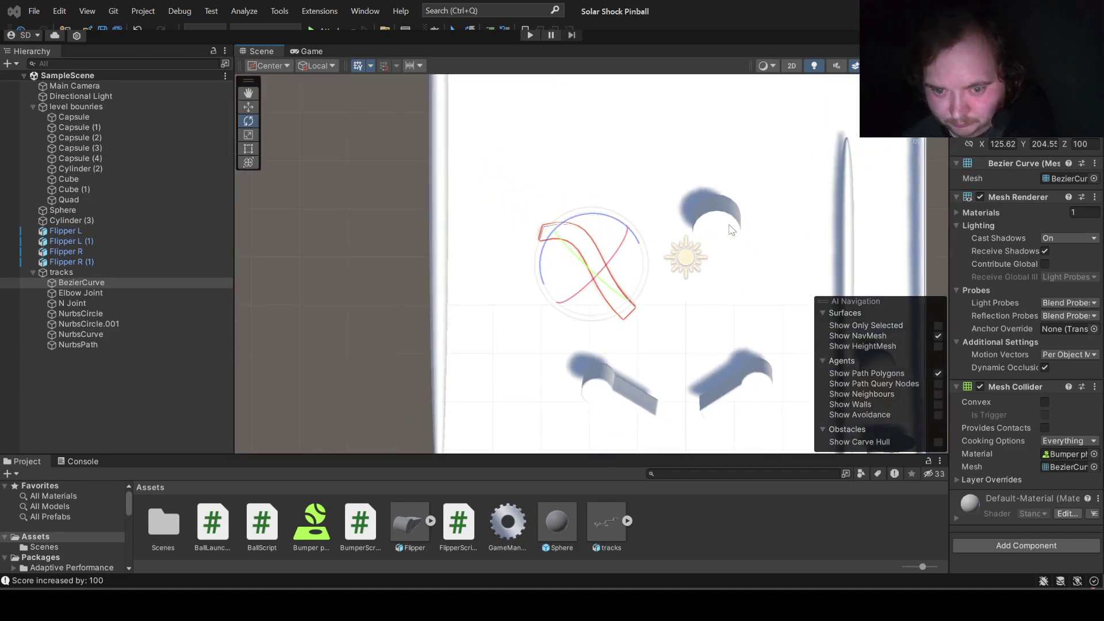
mouse_move(563, 318)
left_mouse_down()
mouse_move(754, 322)
mouse_move(623, 259)
mouse_move(581, 277)
mouse_move(610, 334)
mouse_move(581, 276)
left_mouse_up()
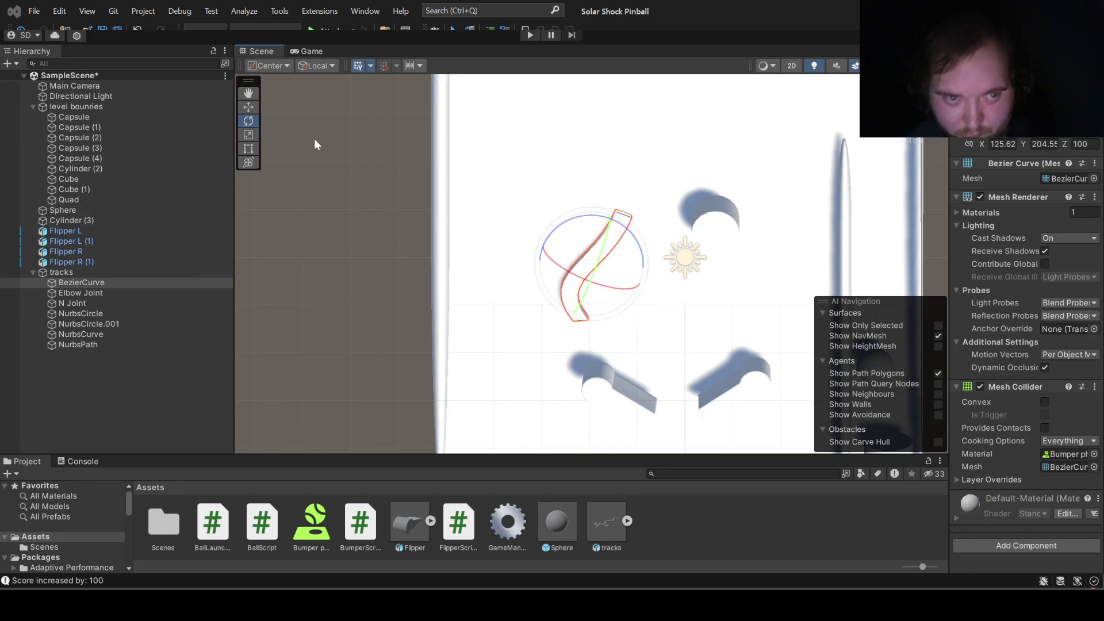
left_click(249, 107)
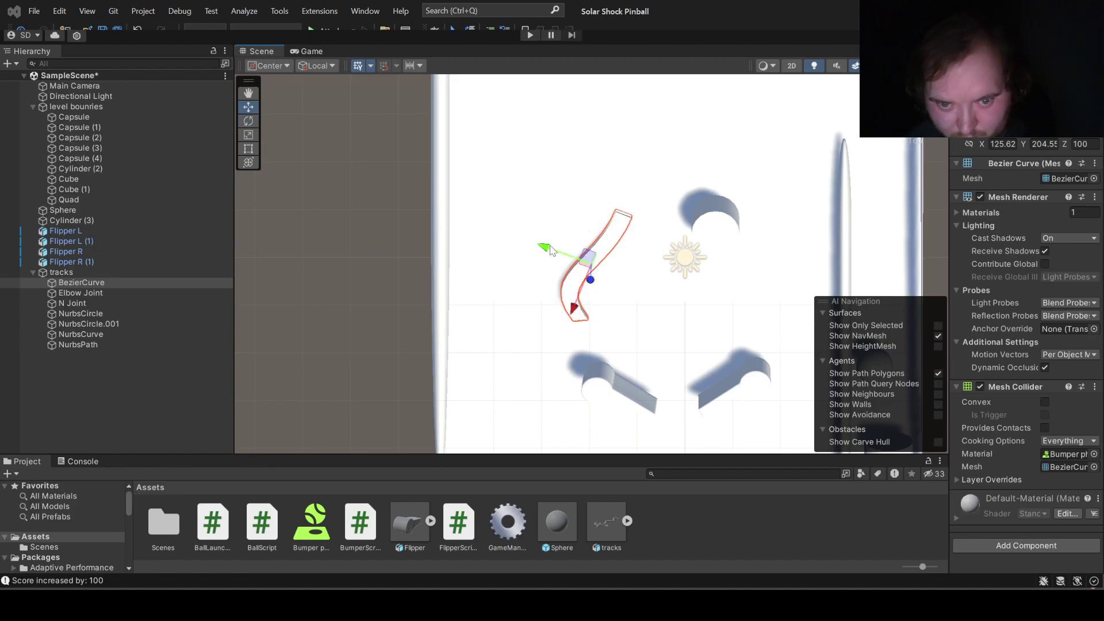
left_click_drag(551, 251, 513, 236)
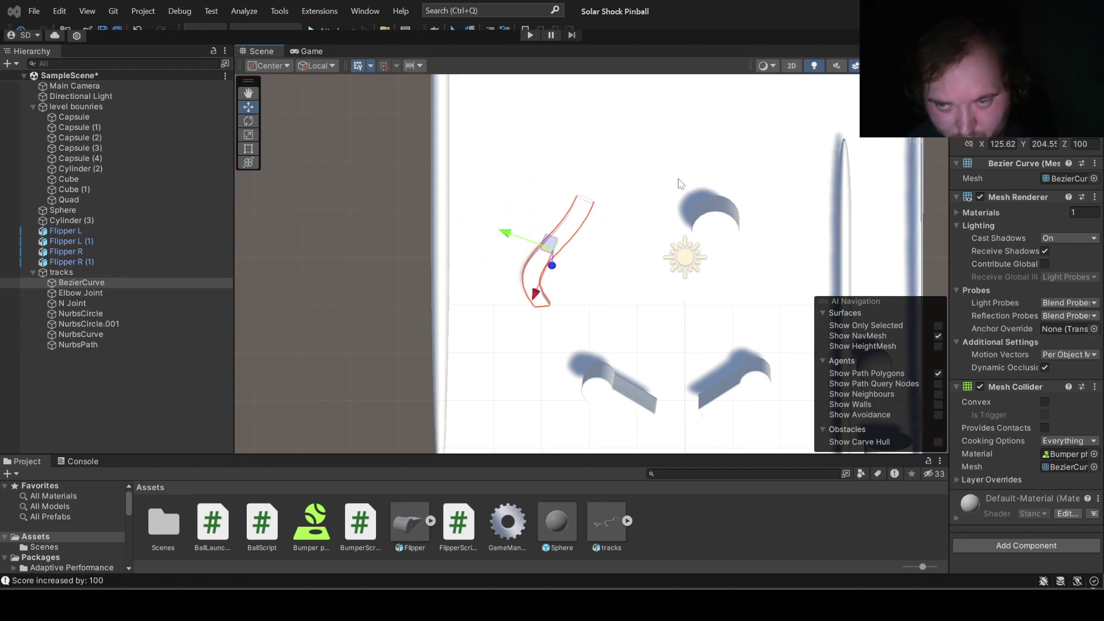
Step: Turn the track piece about its vertical axis and nudge it into position
key("f")
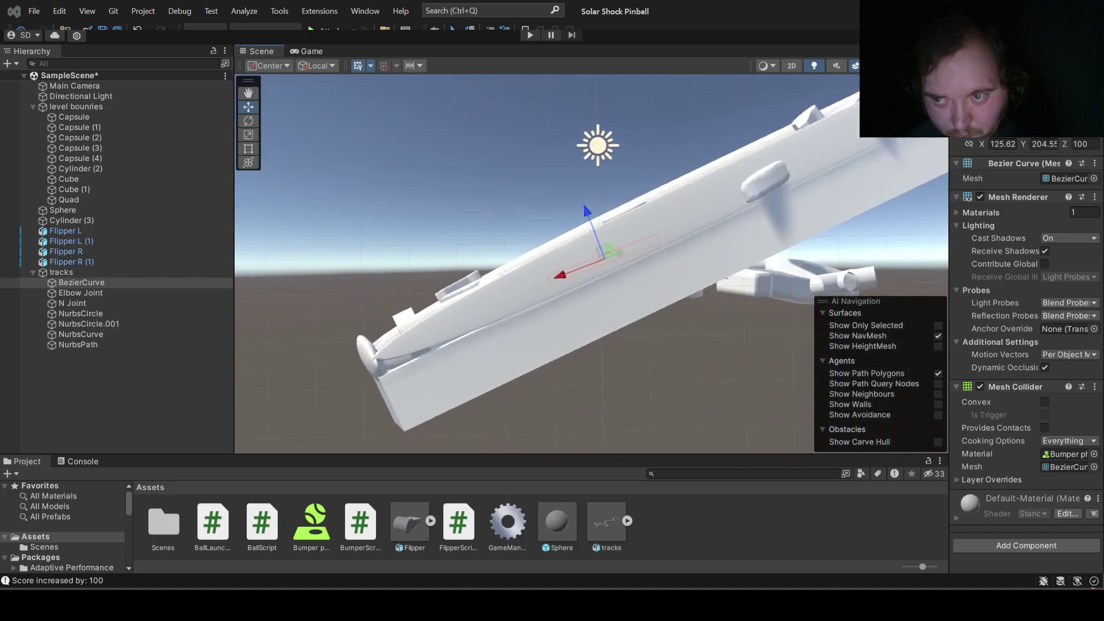
left_click(914, 92)
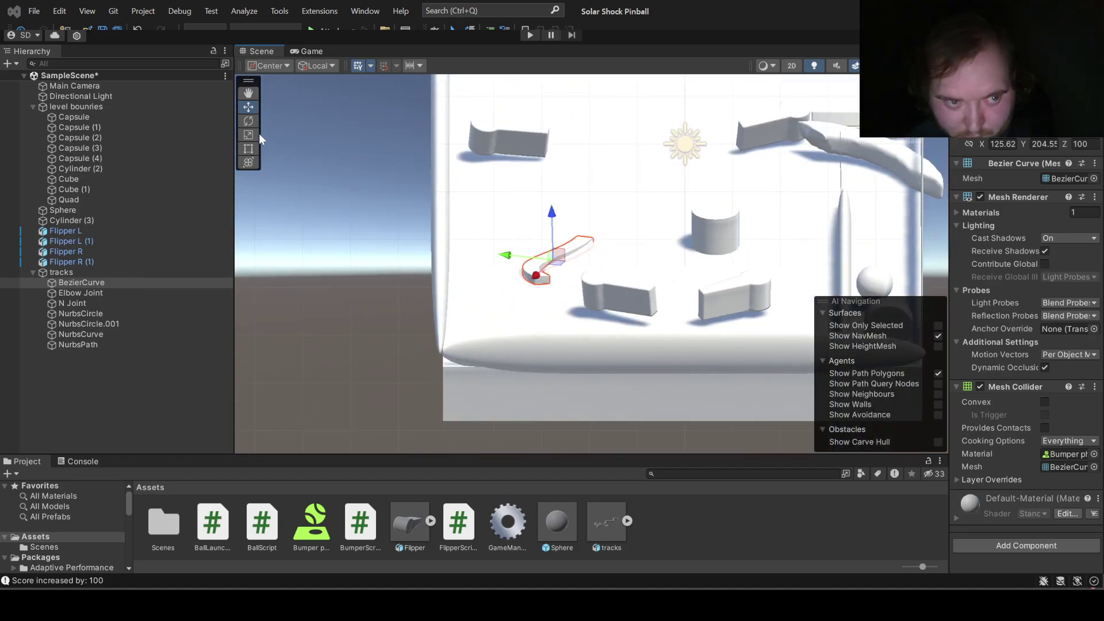
left_click(248, 122)
mouse_move(542, 260)
left_mouse_down()
mouse_move(561, 279)
mouse_move(557, 267)
left_mouse_up()
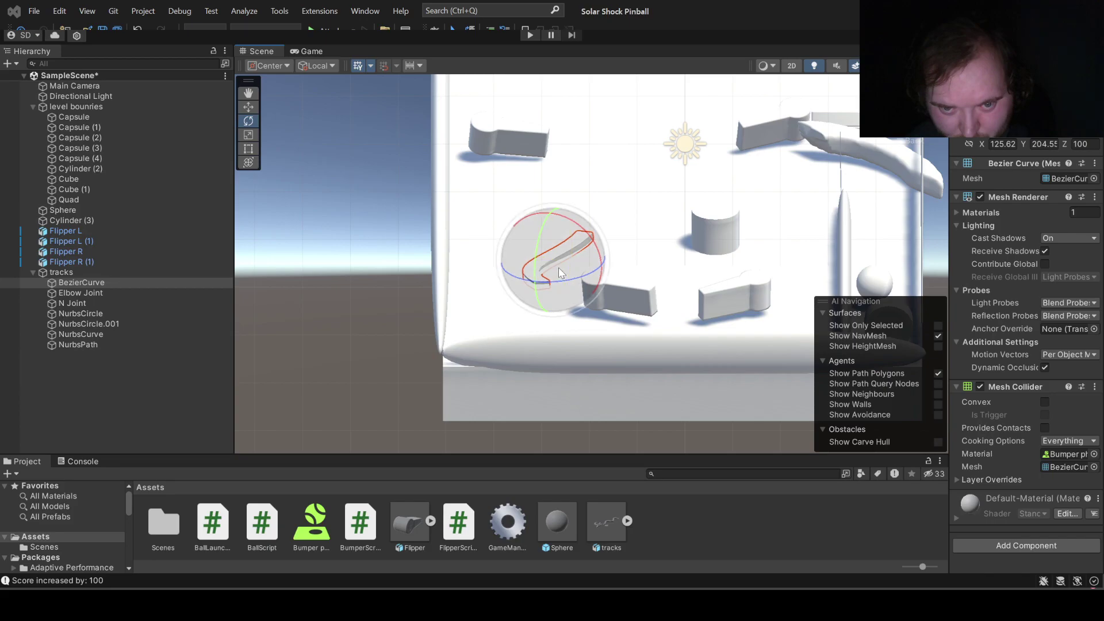
left_click(249, 108)
left_click_drag(553, 212, 549, 206)
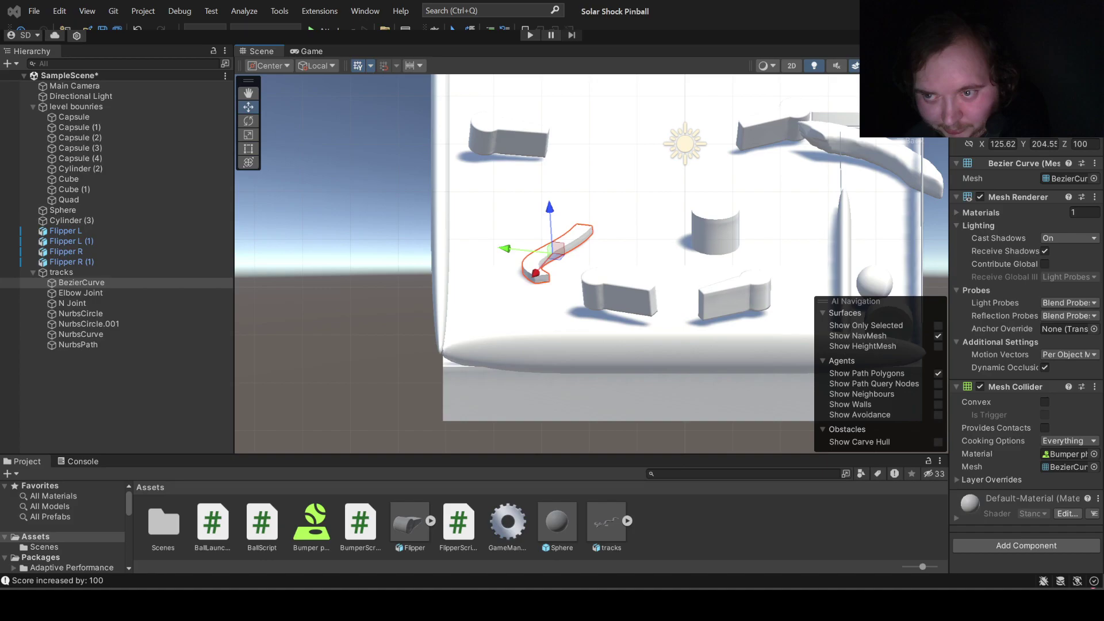
Step: Check the track piece from side and top views, shifting it slightly
left_click_drag(593, 201, 592, 316, "alt")
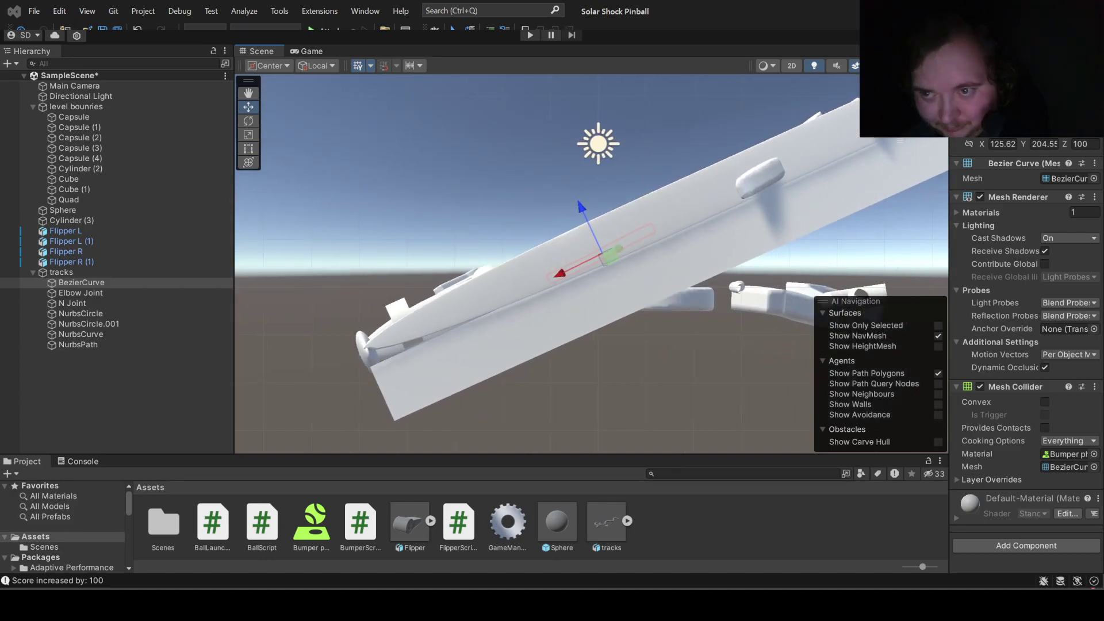
left_click(949, 138)
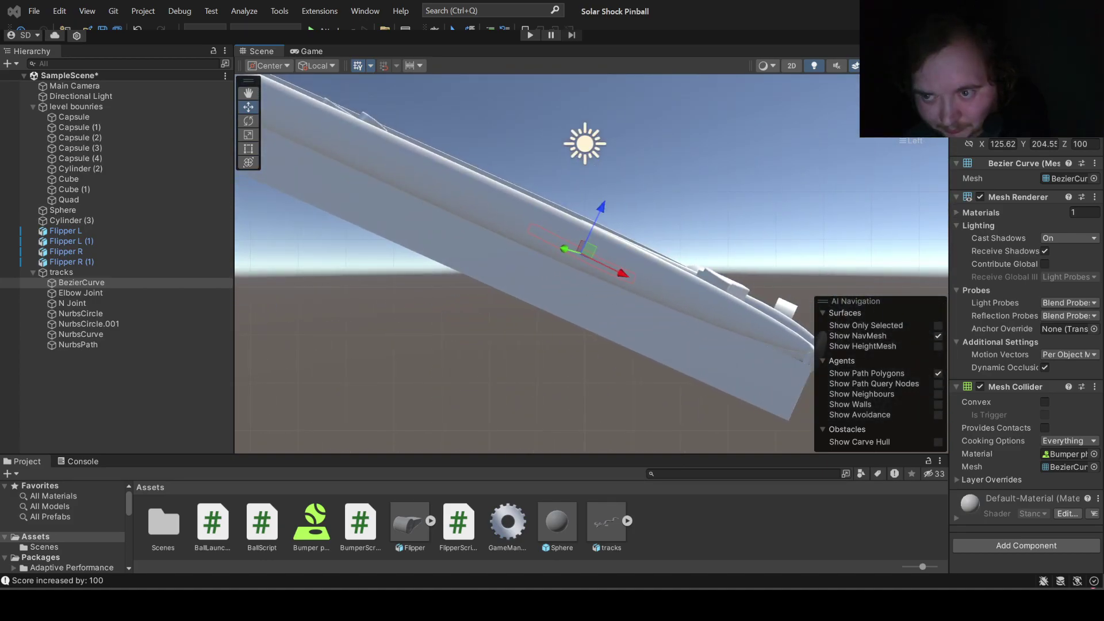
left_click_drag(845, 241, 846, 165, "alt")
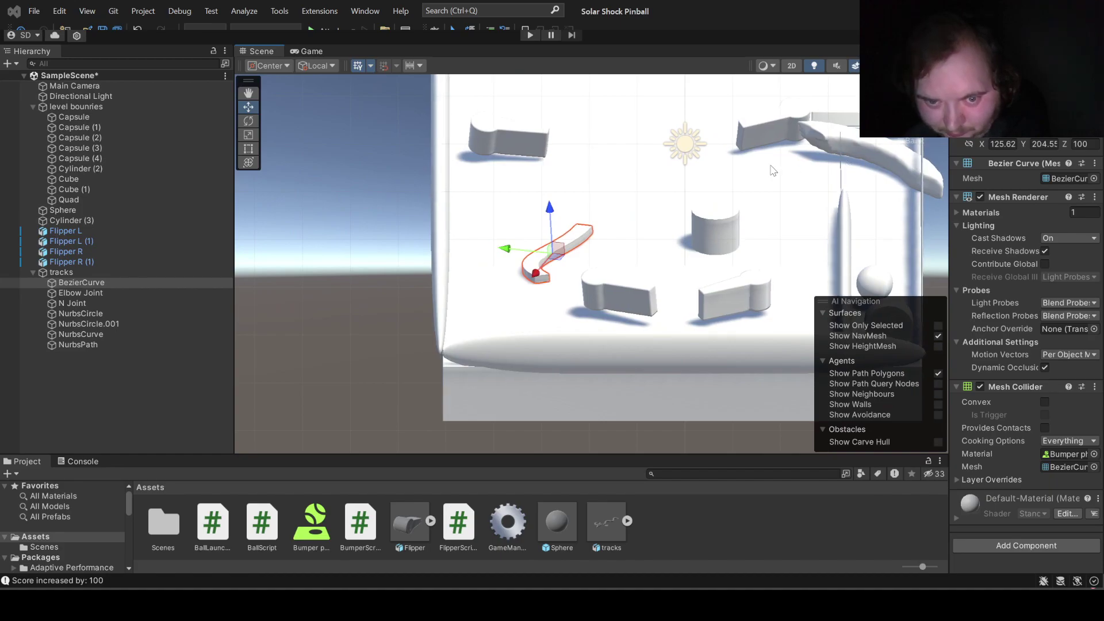
left_click_drag(553, 207, 555, 207)
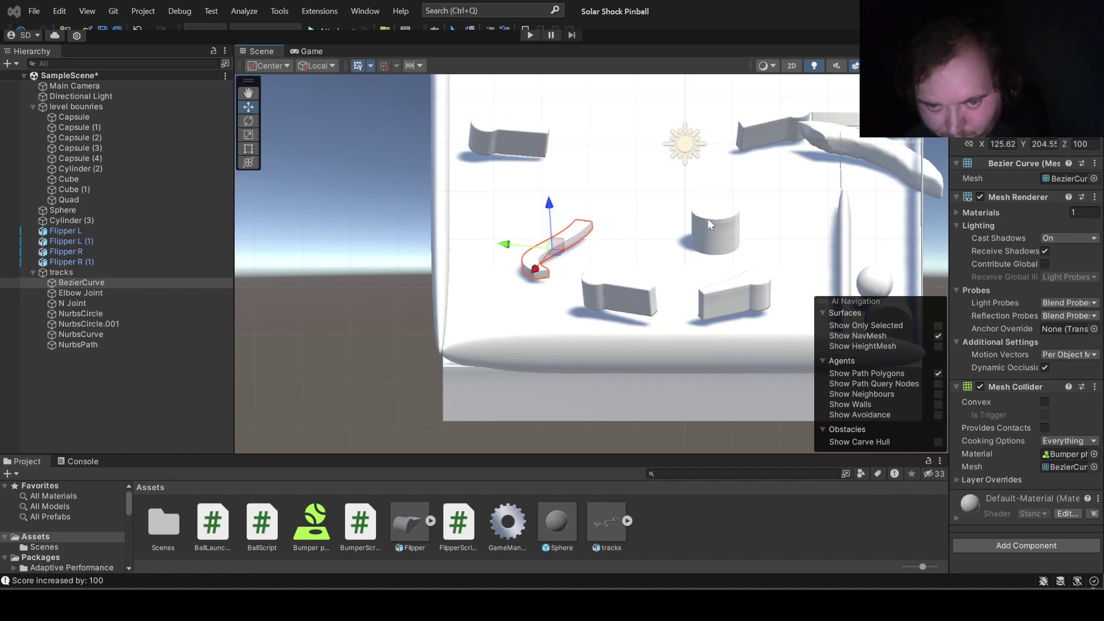
mouse_move(552, 247)
left_mouse_down("alt")
mouse_move(604, 253)
mouse_move(575, 299)
left_mouse_up("alt")
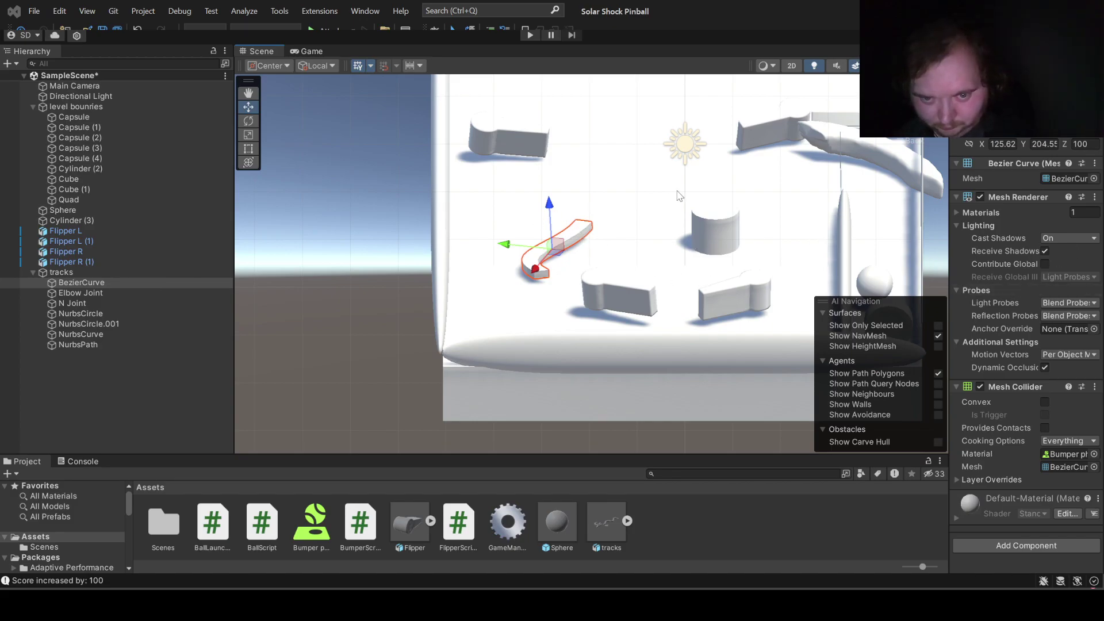
scroll(676, 228, "down", 3)
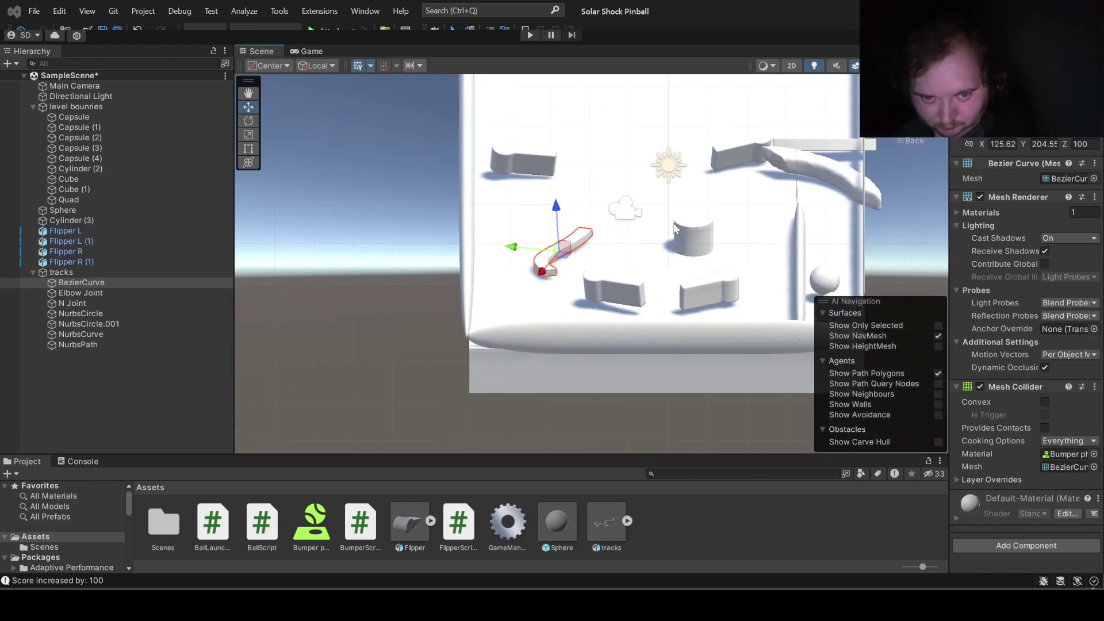
scroll(675, 228, "up", 3)
scroll(675, 228, "up", 1)
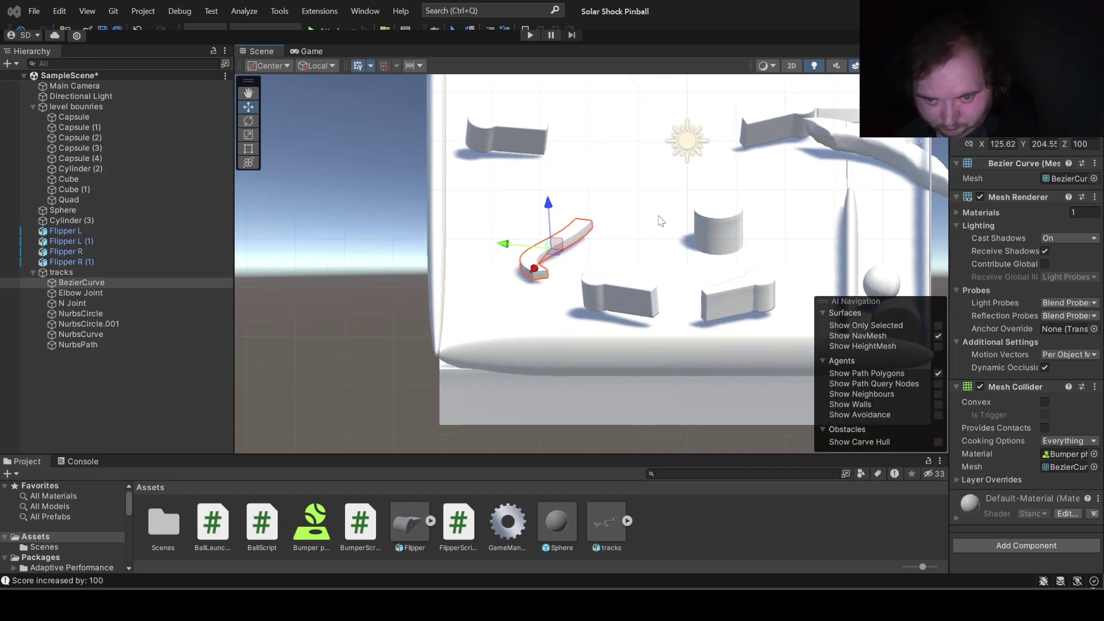
Step: Rotate Flipper R to about X 54.80, Z 146.85 and start the game
left_click(634, 300)
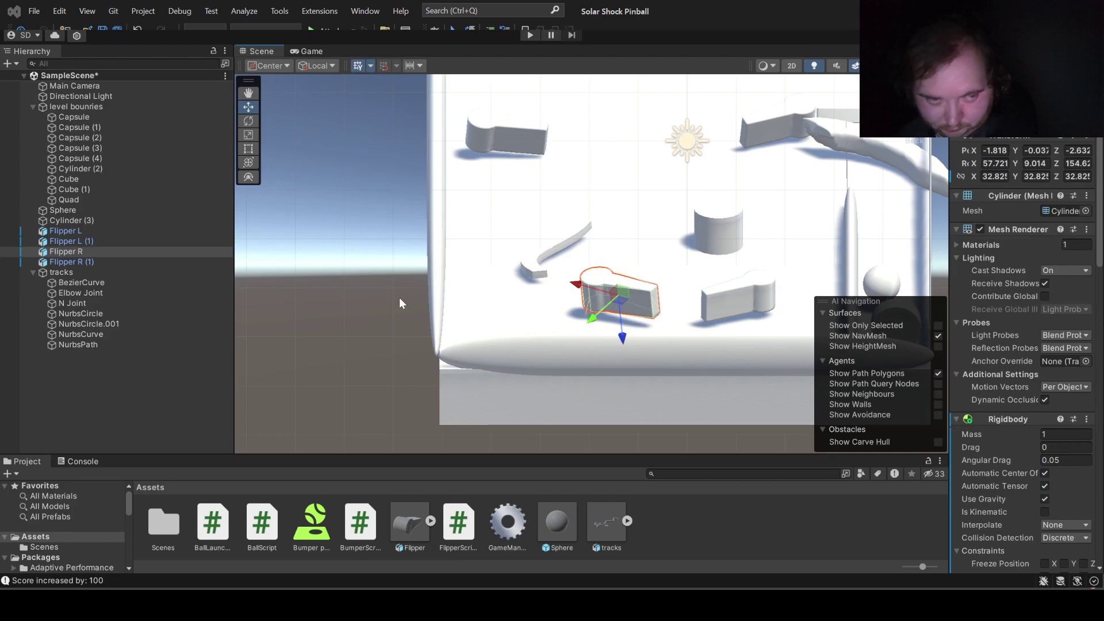
left_click(249, 123)
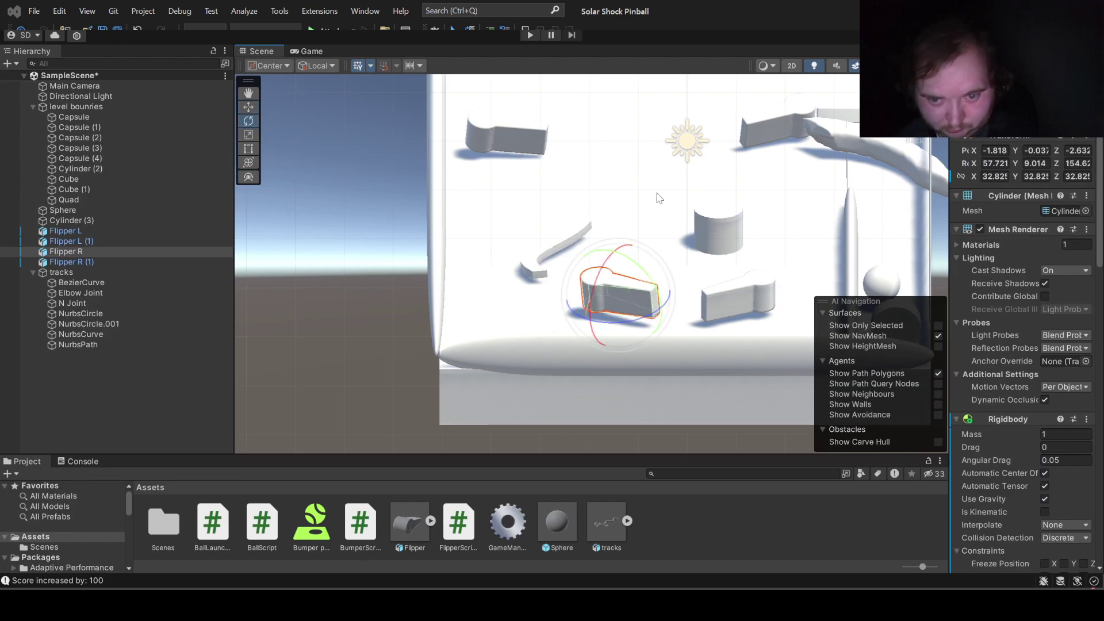
left_click_drag(661, 303, 659, 313)
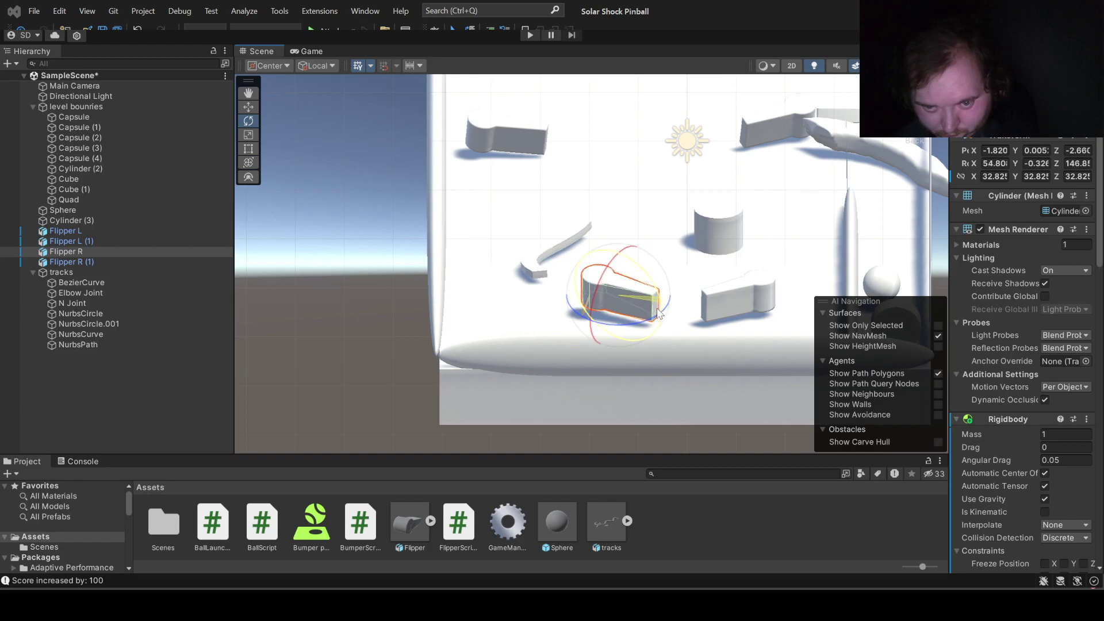
left_click(529, 40)
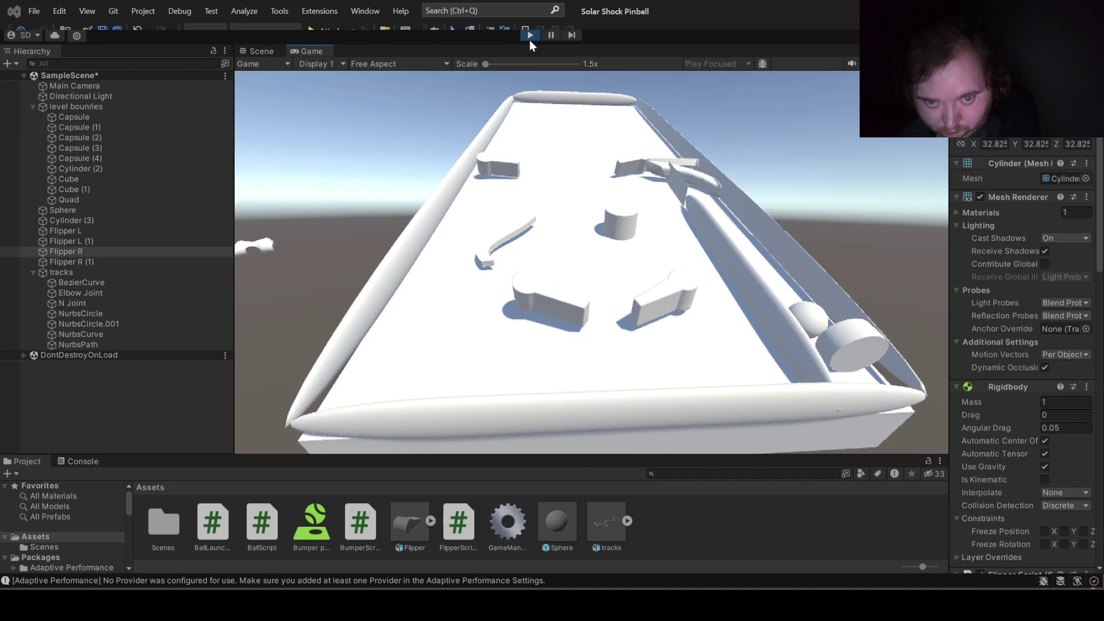
Step: Tilt Flipper R further to X 63.63, Y -14.29, Z 134.79 and restart the game
left_click(530, 37)
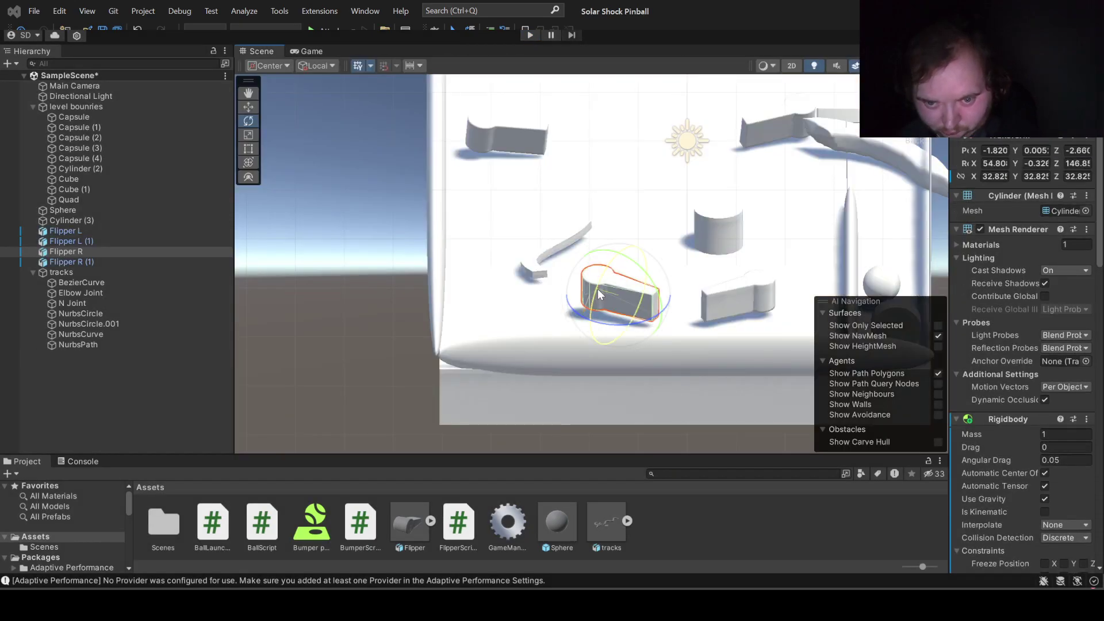
left_click_drag(598, 289, 612, 273)
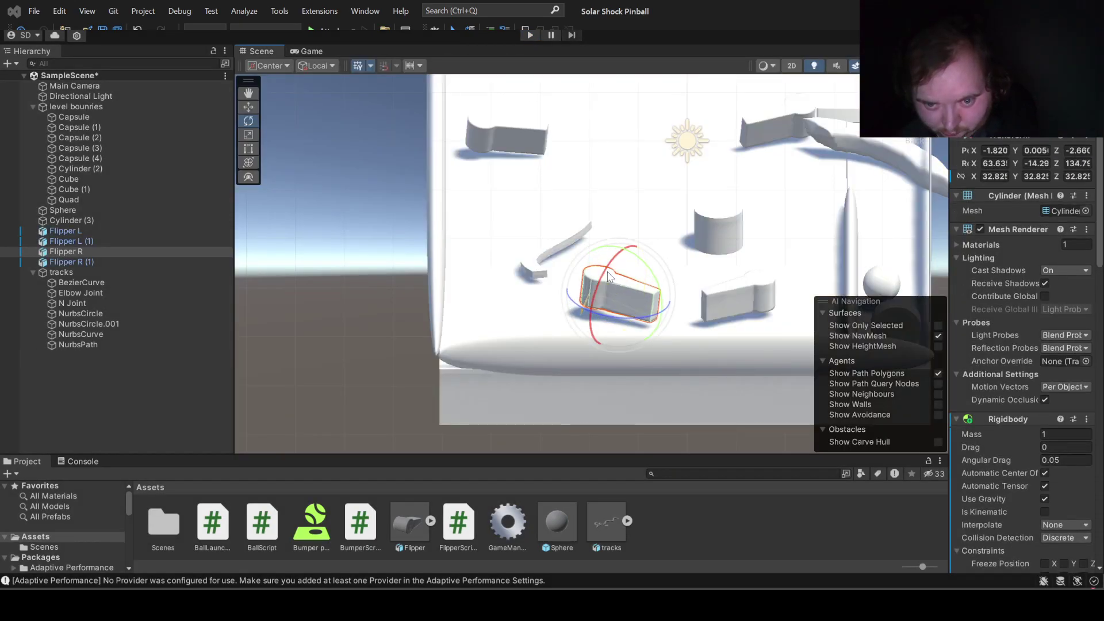
left_click(531, 35)
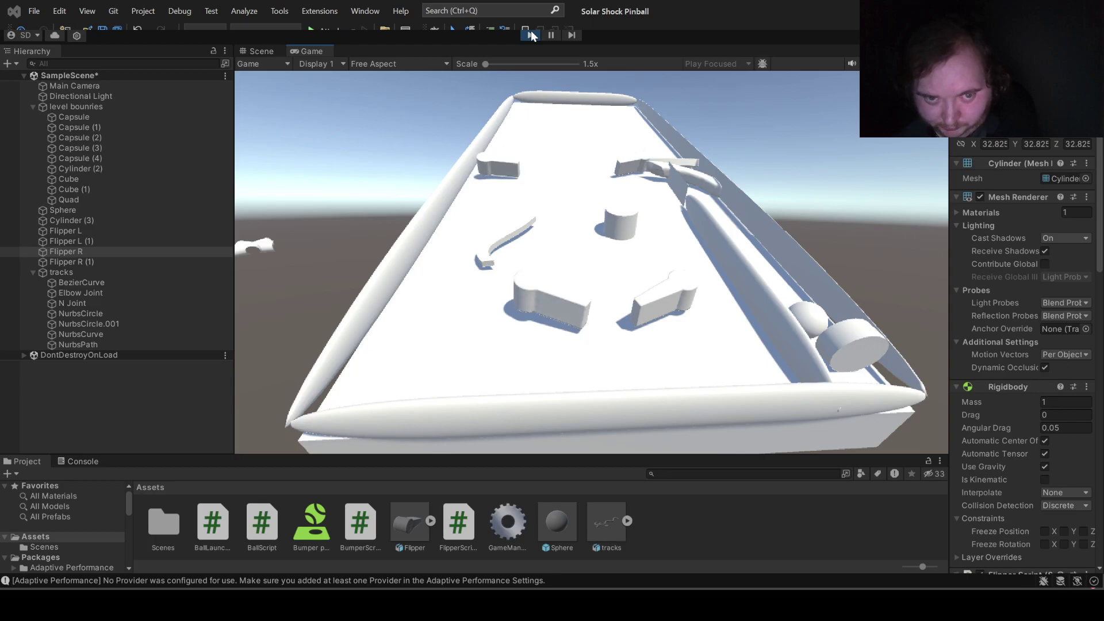
Step: Launch the ball, flick both flippers, then stop the play-test
key("space")
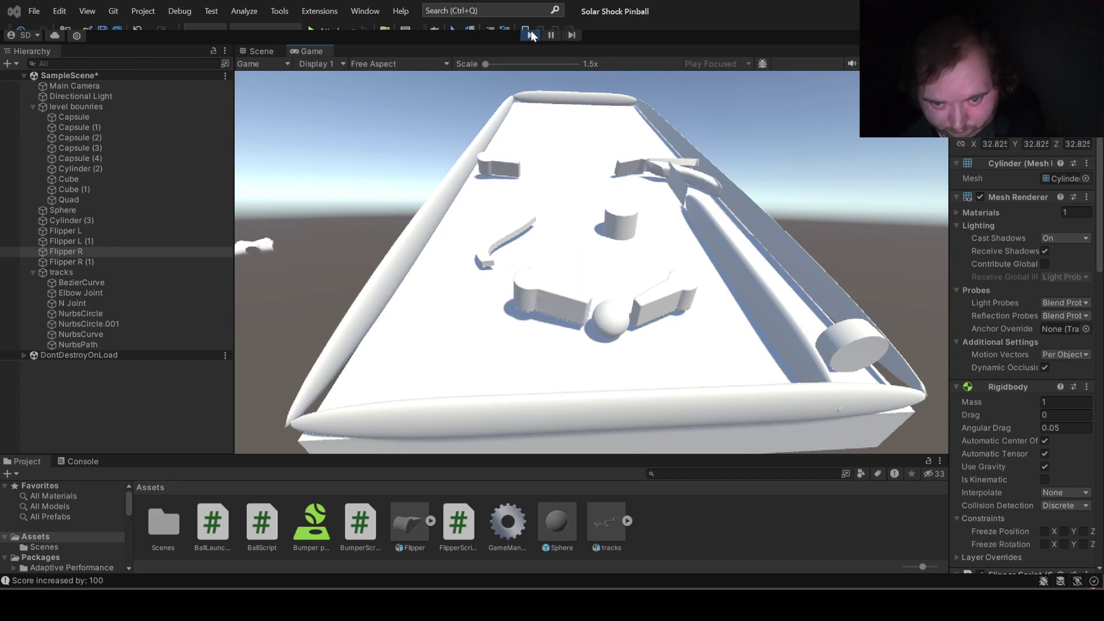
key("Left")
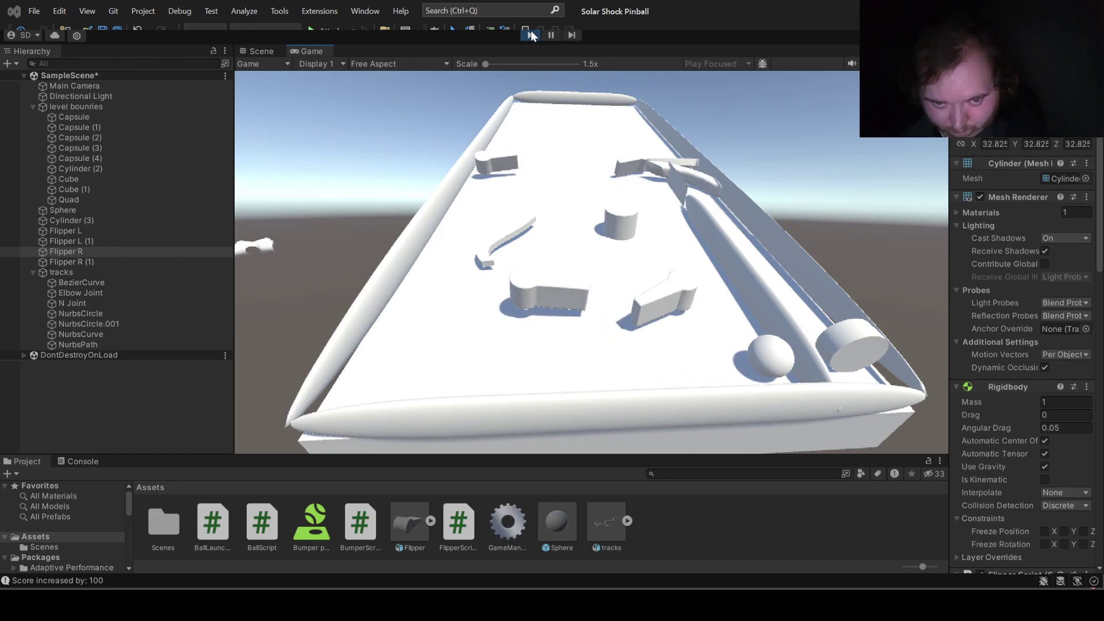
key("Right")
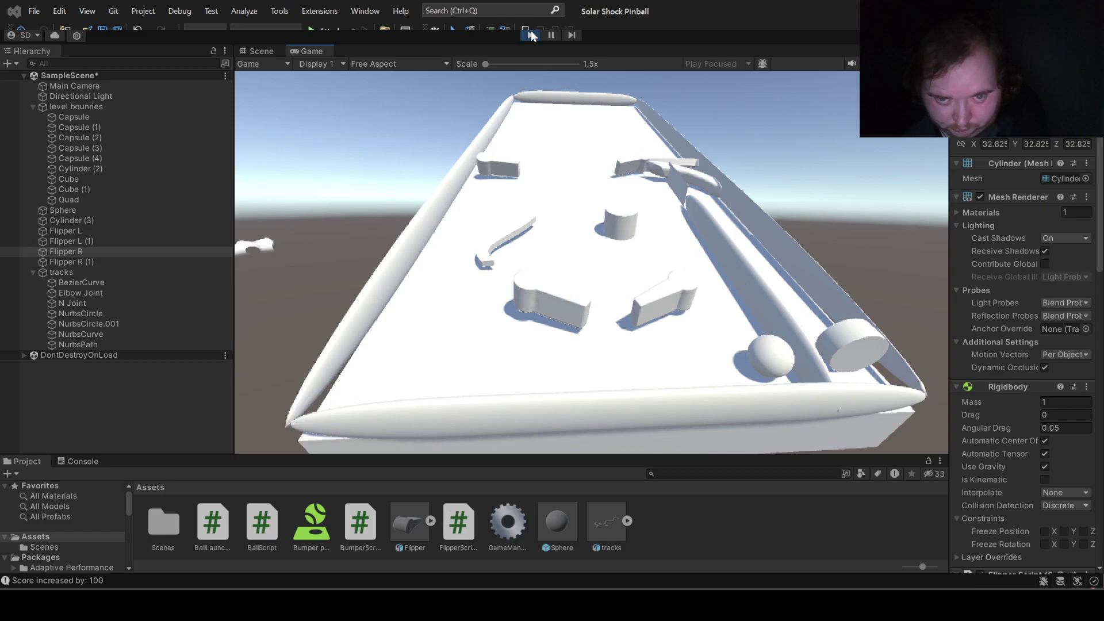
left_click(530, 35)
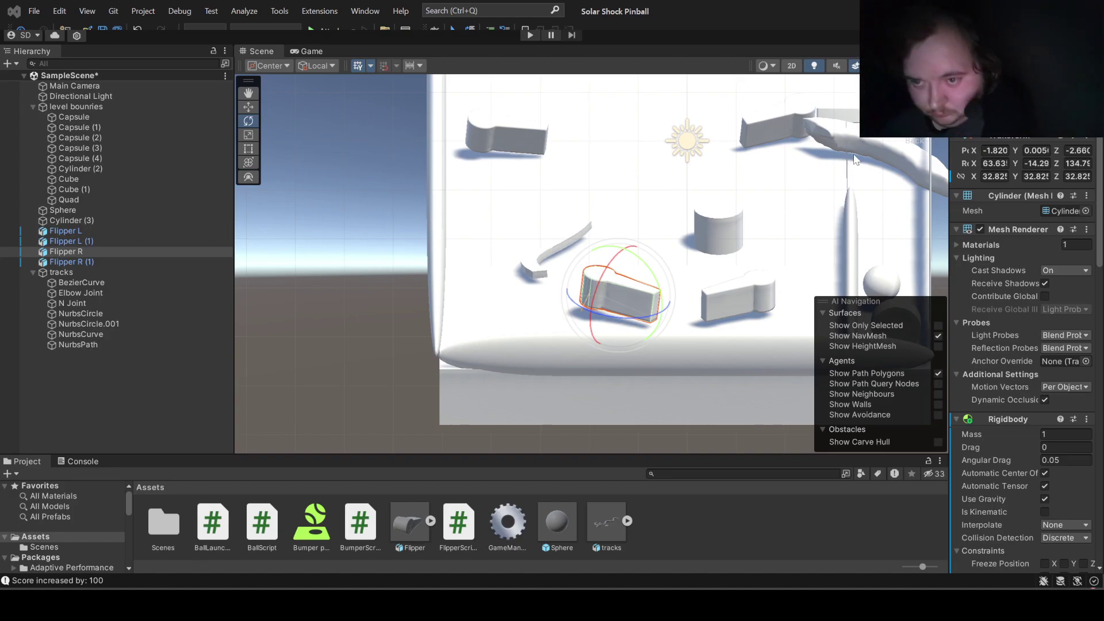
Step: Disable the Quad's Mesh Renderer and start a play-test of the table
left_click(850, 175)
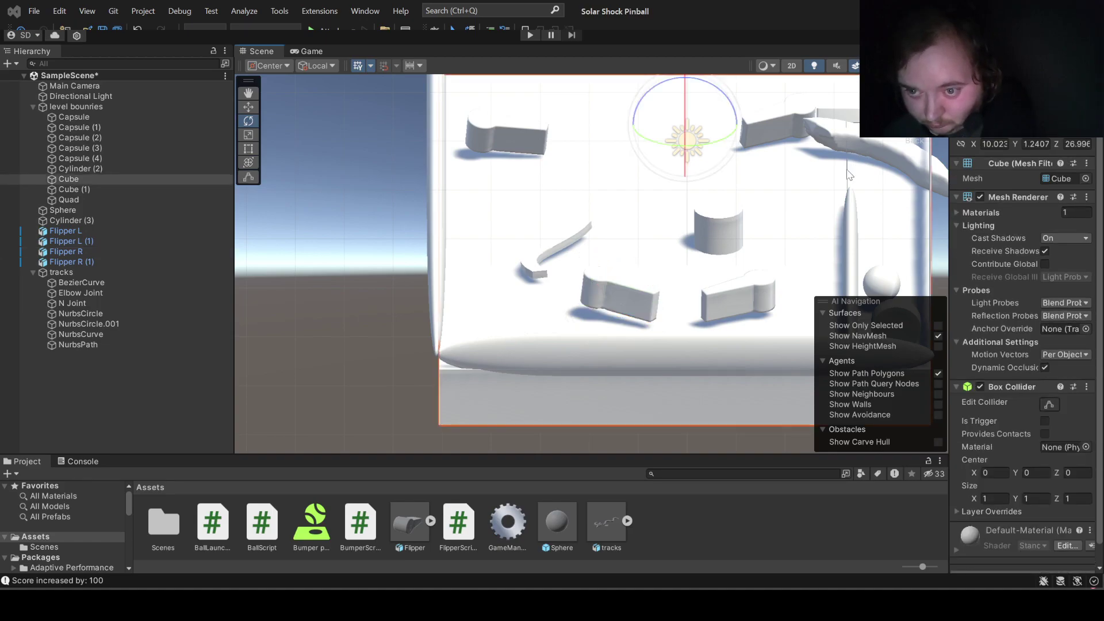
left_click(850, 175)
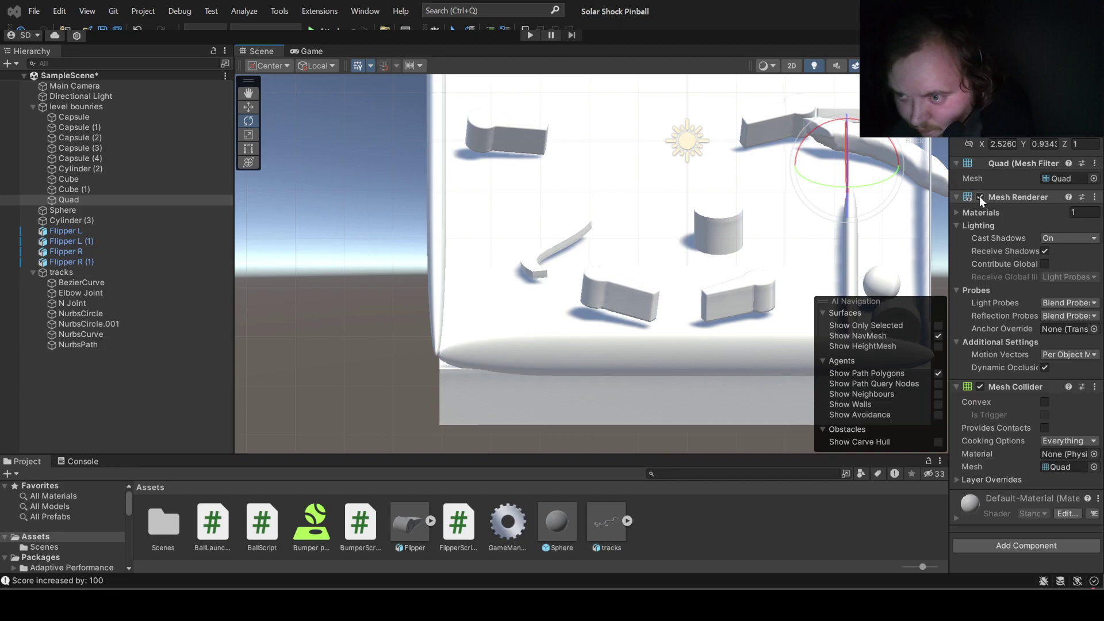
left_click(980, 197)
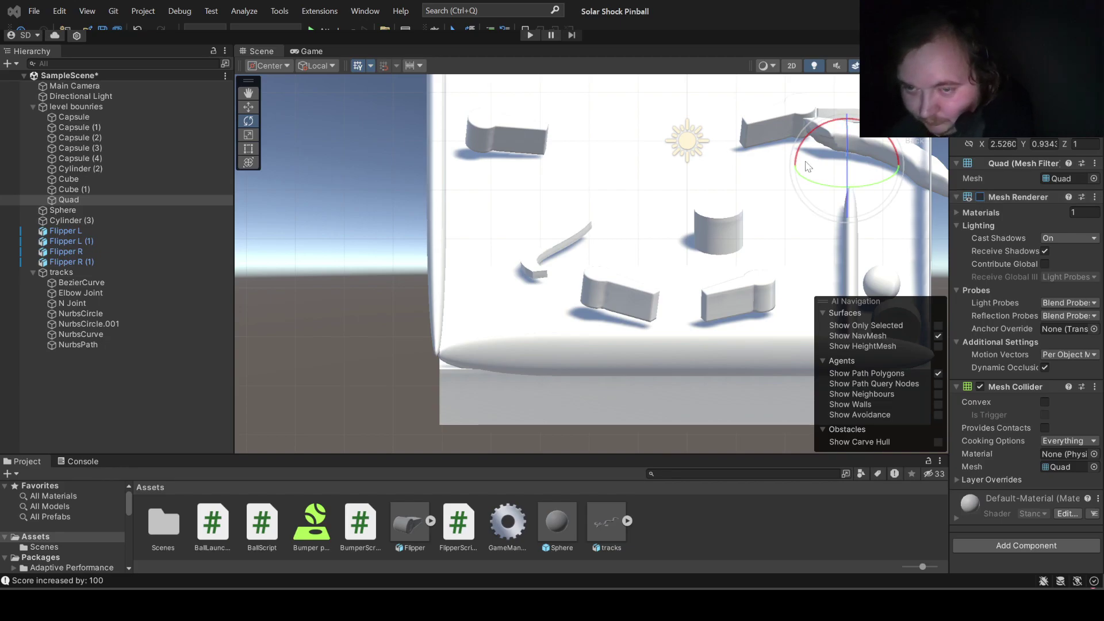
left_click(530, 35)
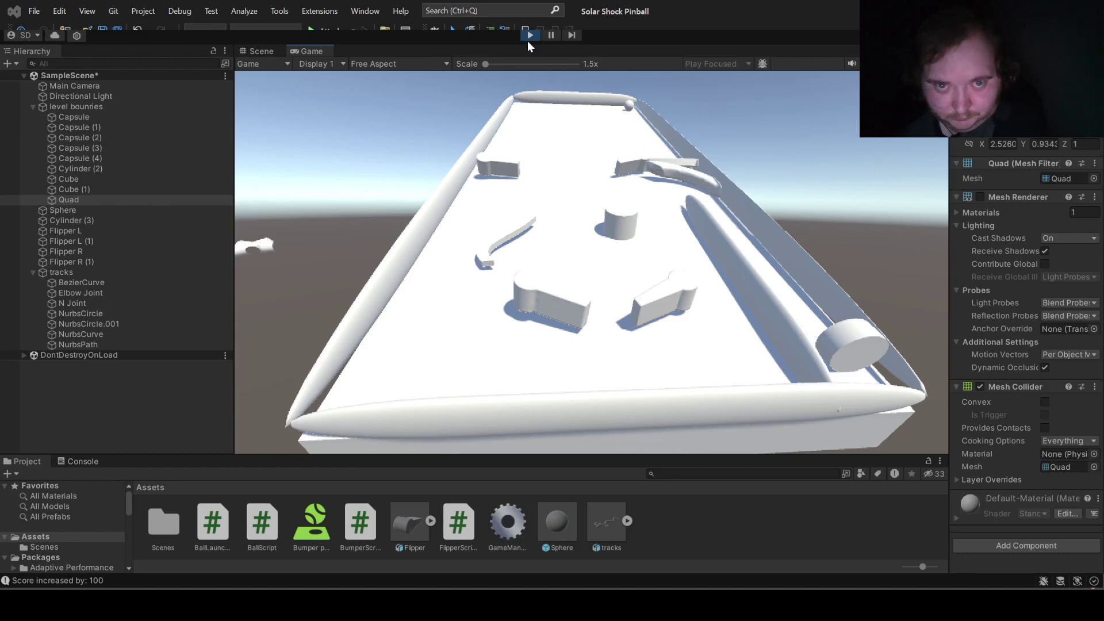
Step: Stop the play-test, select Cylinder (2), and open BumperScript to view its 80.0f bounce impulse
left_click(529, 35)
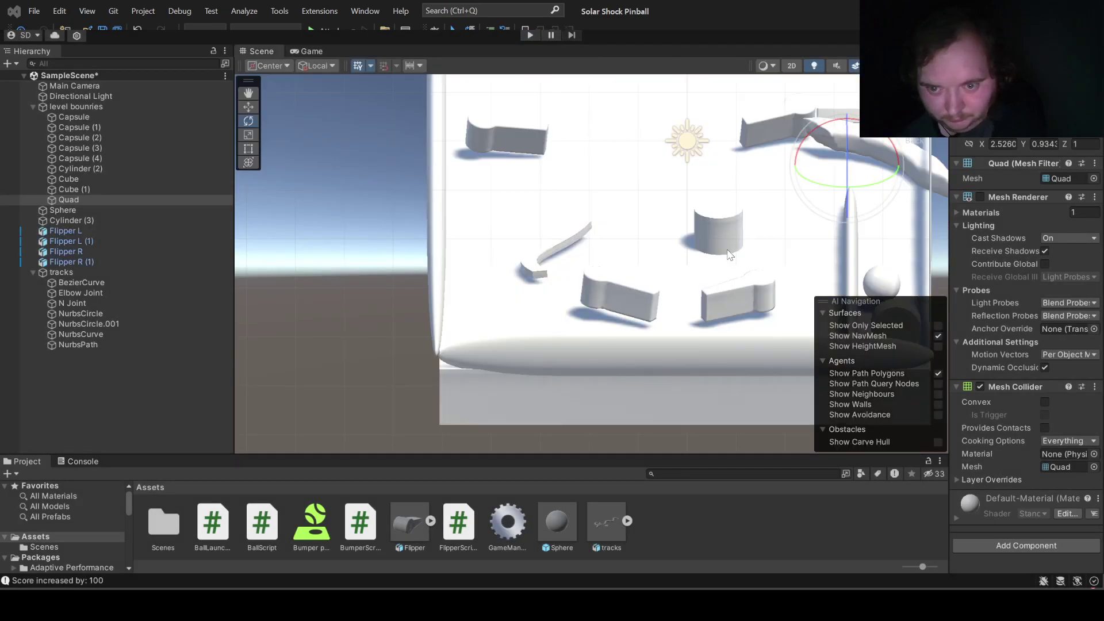
left_click(722, 238)
scroll(1021, 498, "down", 3)
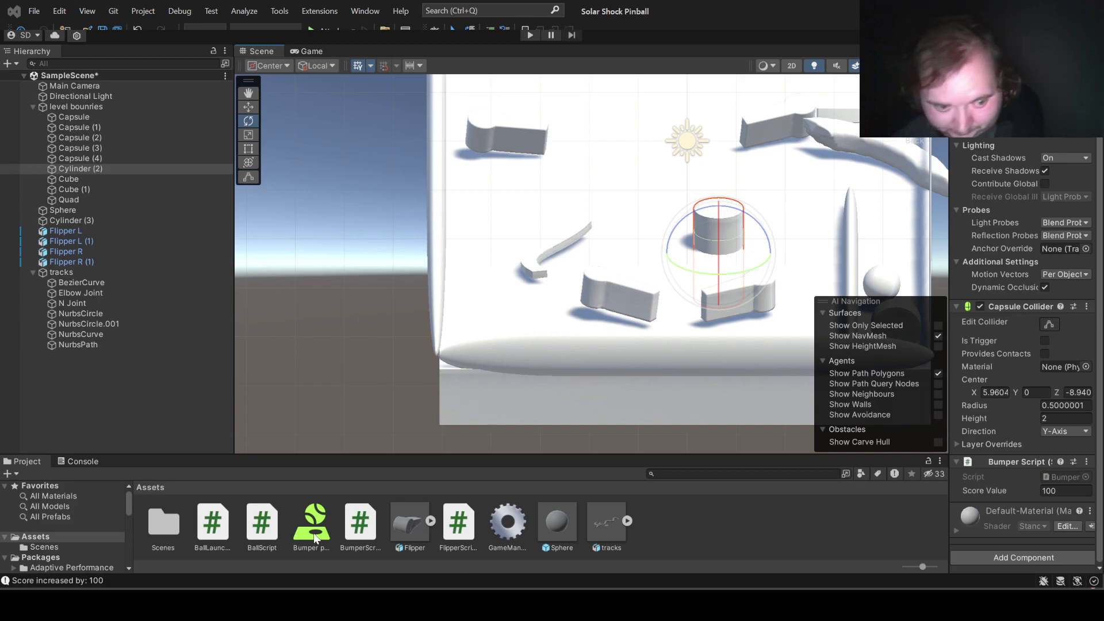
left_click(349, 530)
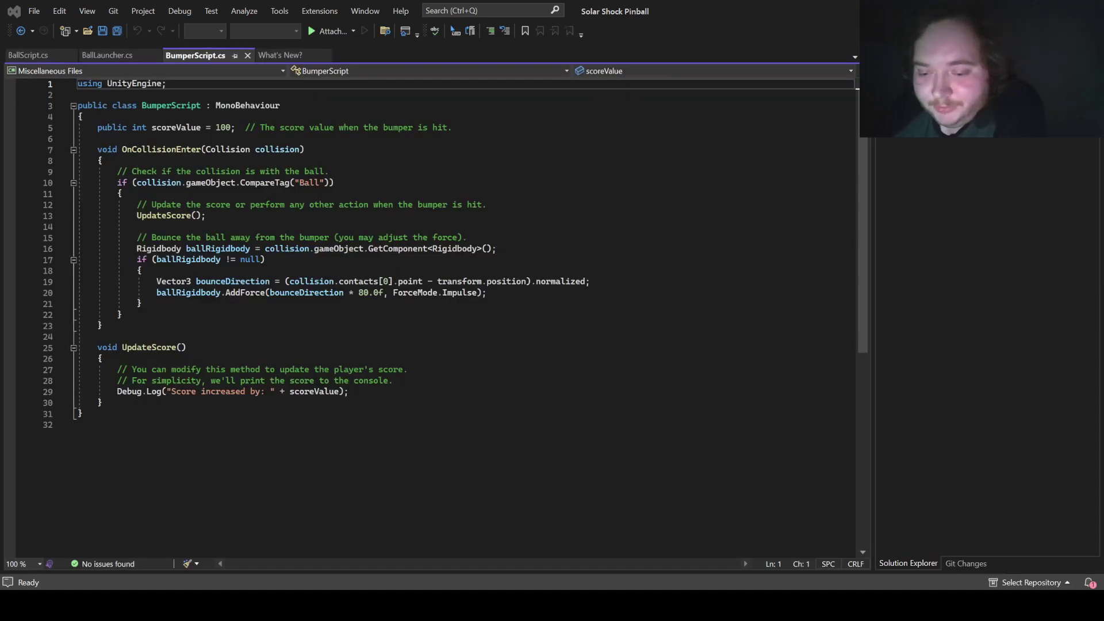
Step: Inspect the hard-coded 80.0f force in the AddForce call on line 20 of BumperScript.cs
left_click(612, 351)
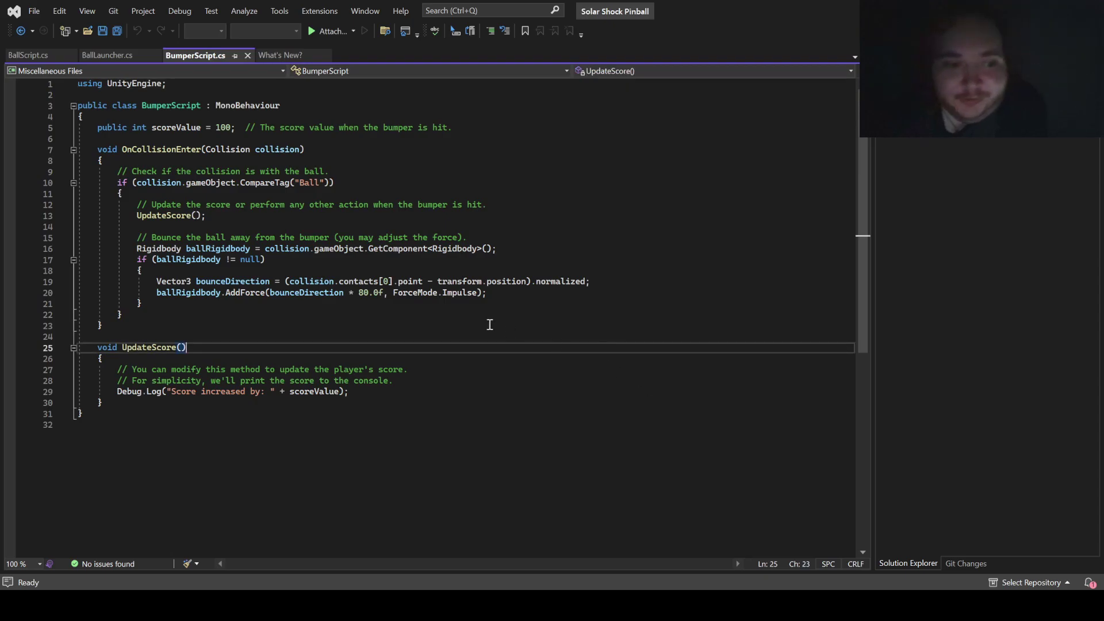
left_click(361, 290)
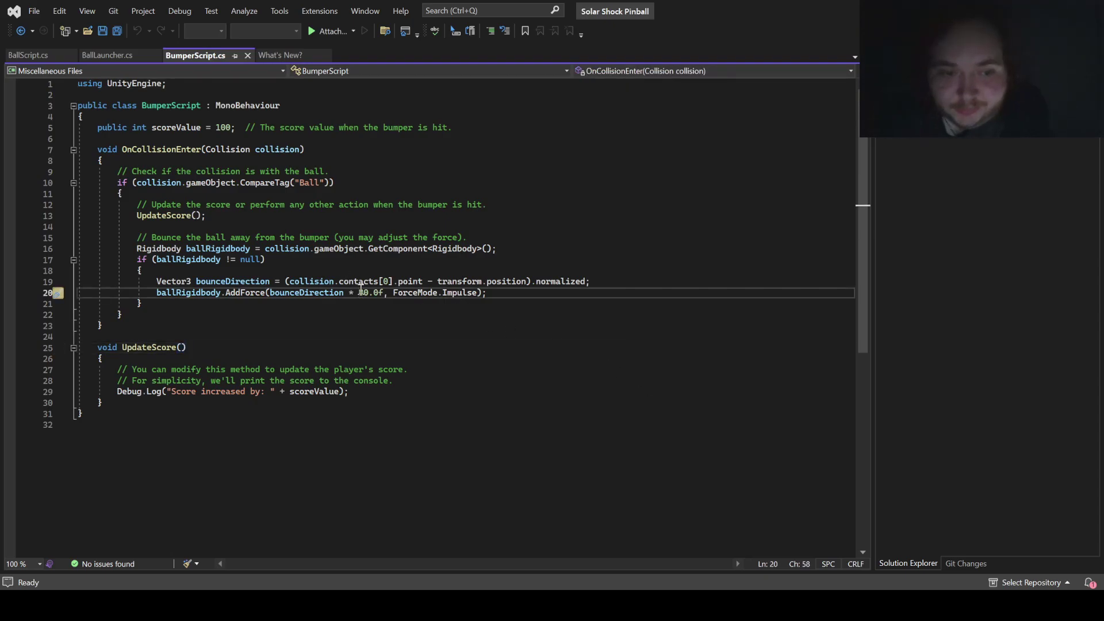
key("Right")
key("Right")
key("Right")
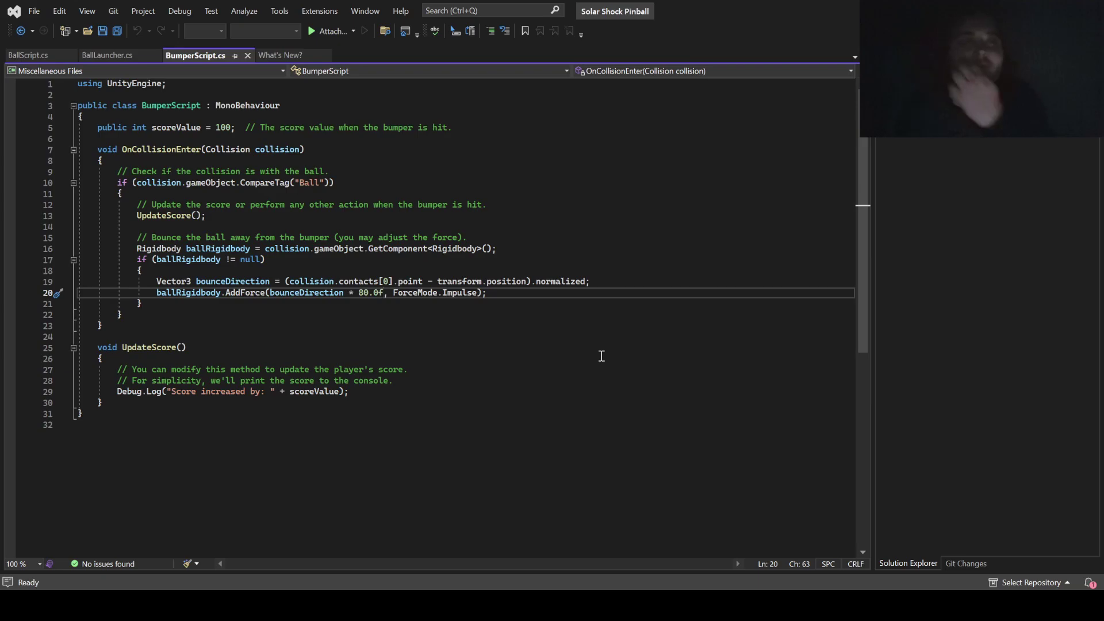
Step: Add a new line below scoreValue and type the 'public int bumpForce' declaration, fixing typos
left_click(480, 144)
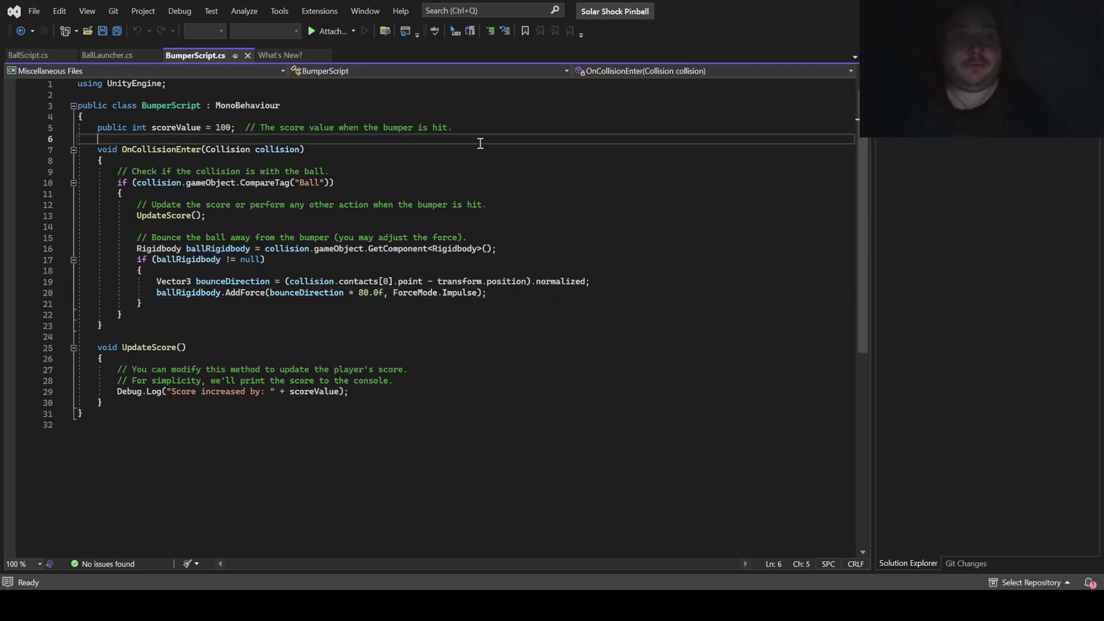
left_click(474, 130)
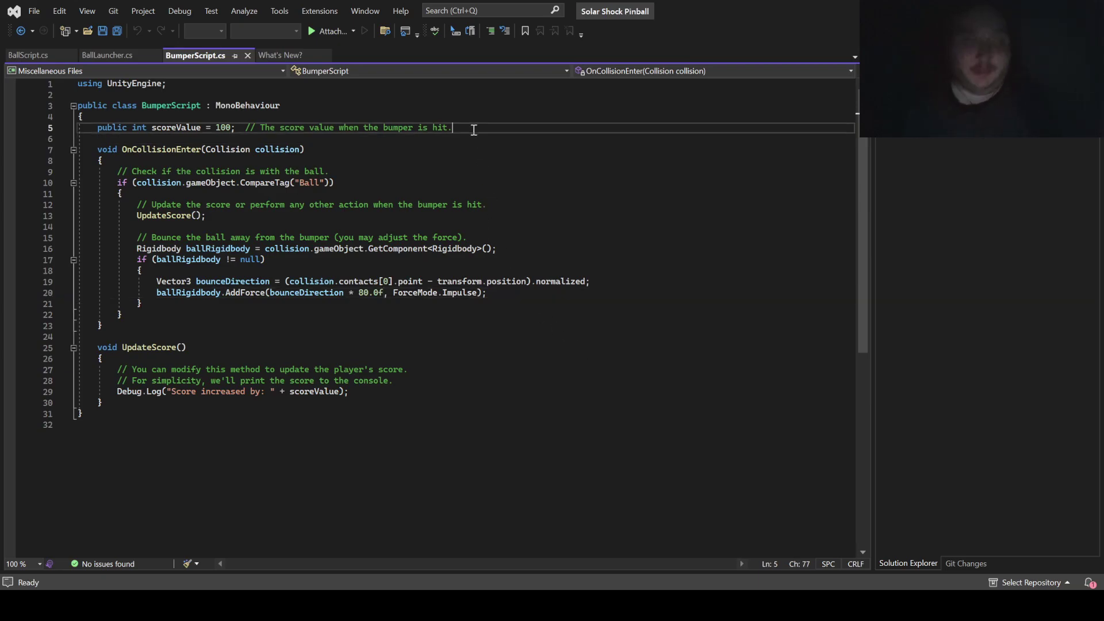
key("Return")
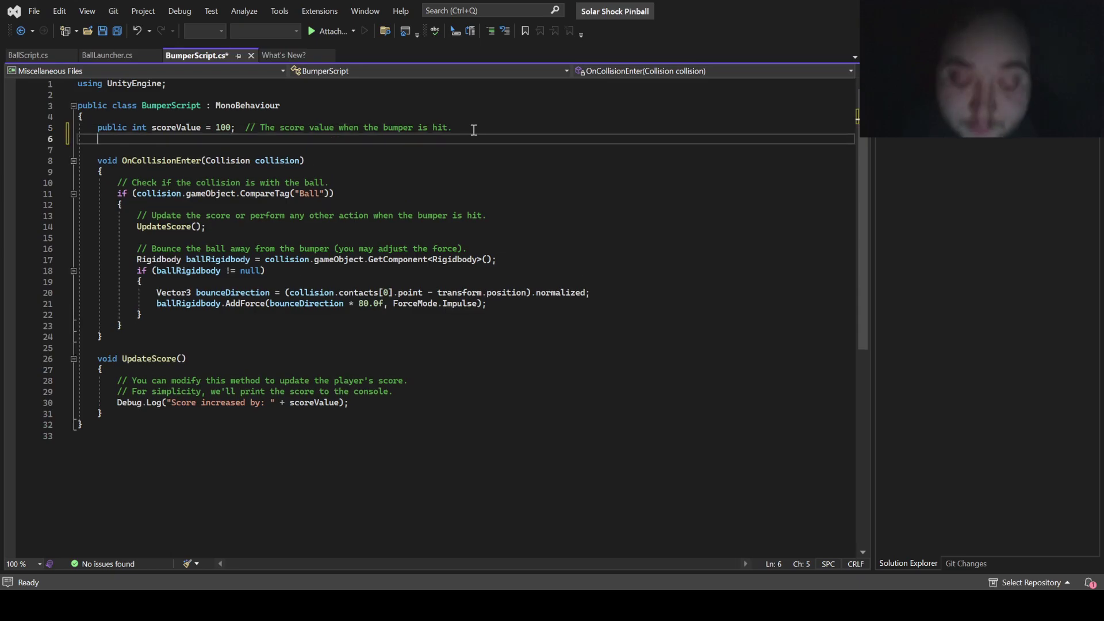
type("publi")
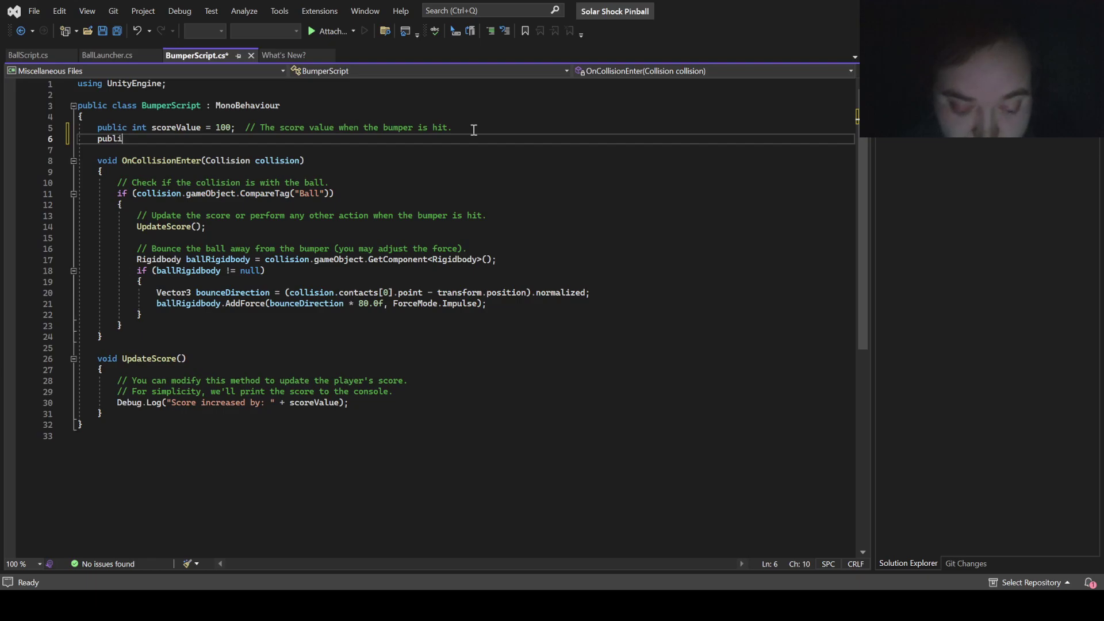
type("c ")
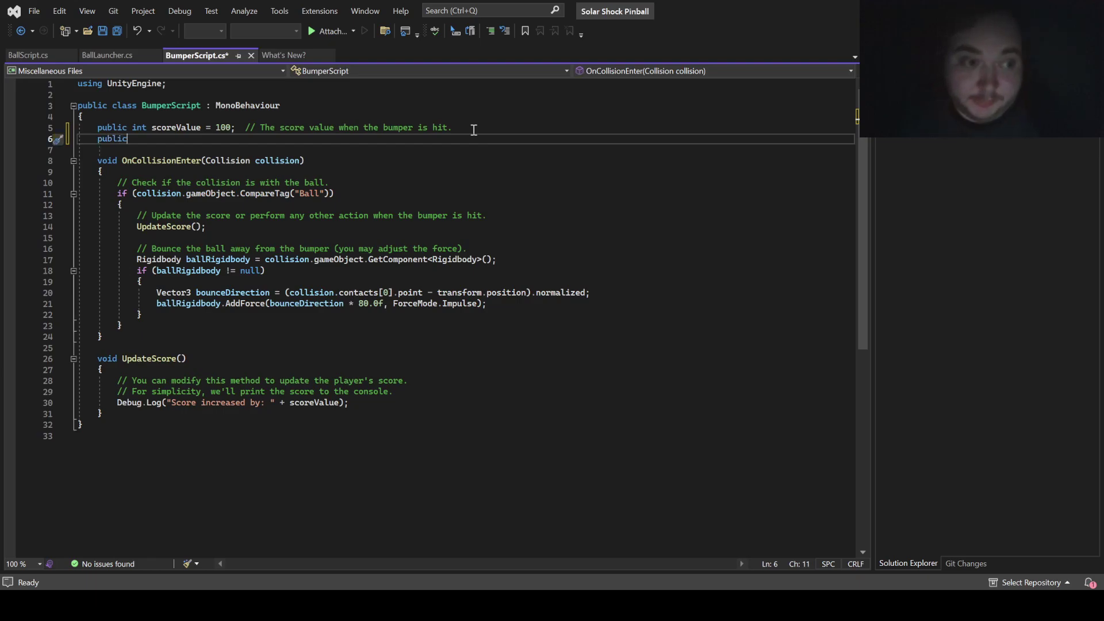
type("int B")
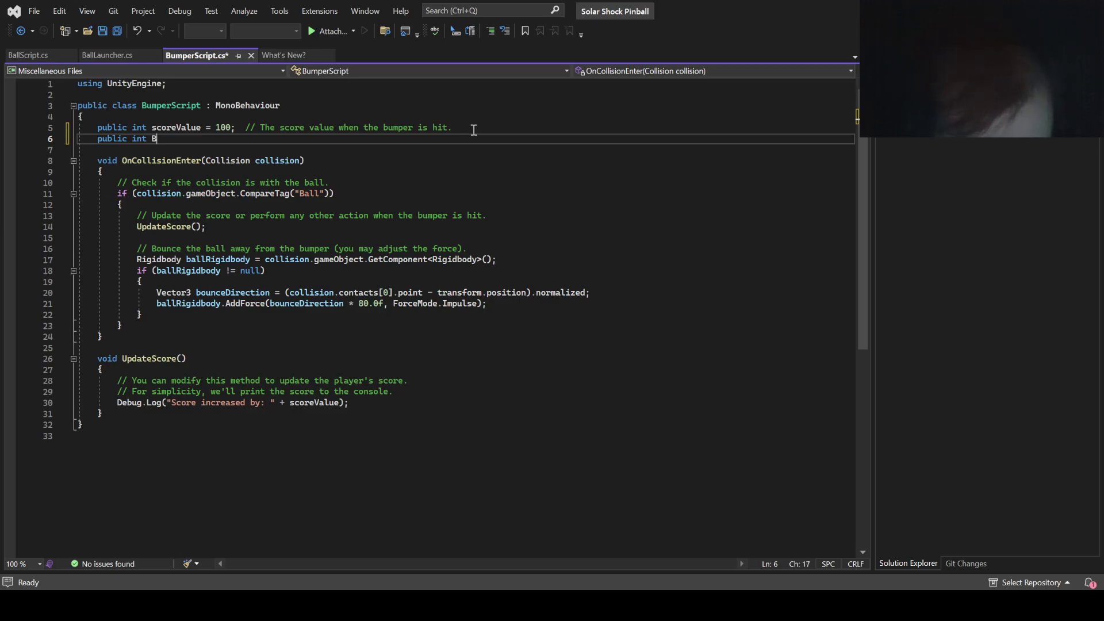
type("ump")
key("Left")
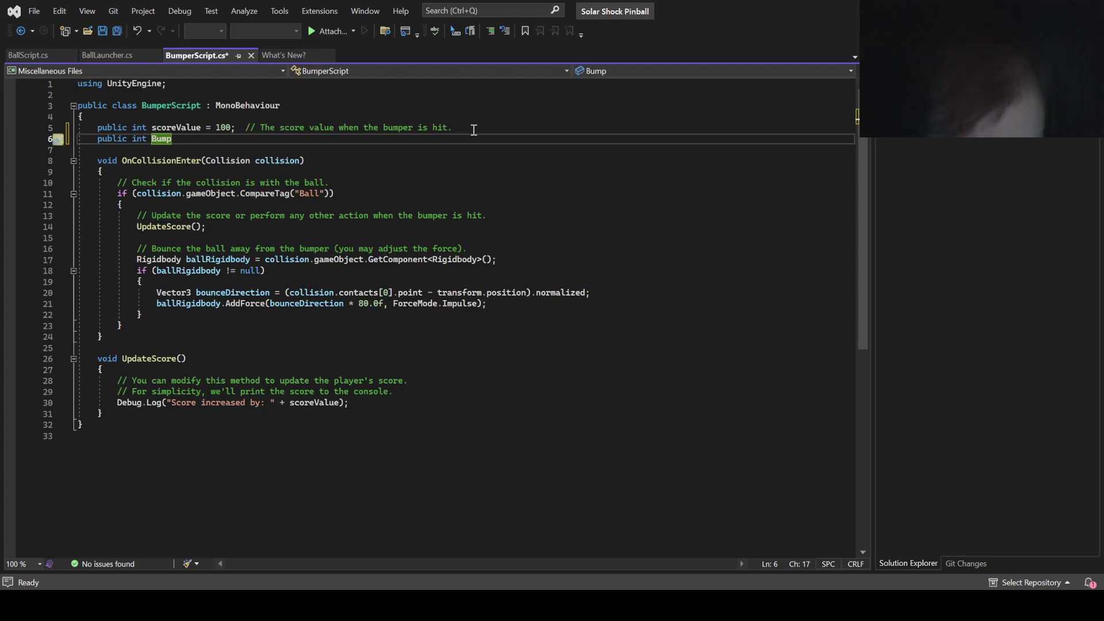
key("BackSpace")
type("b")
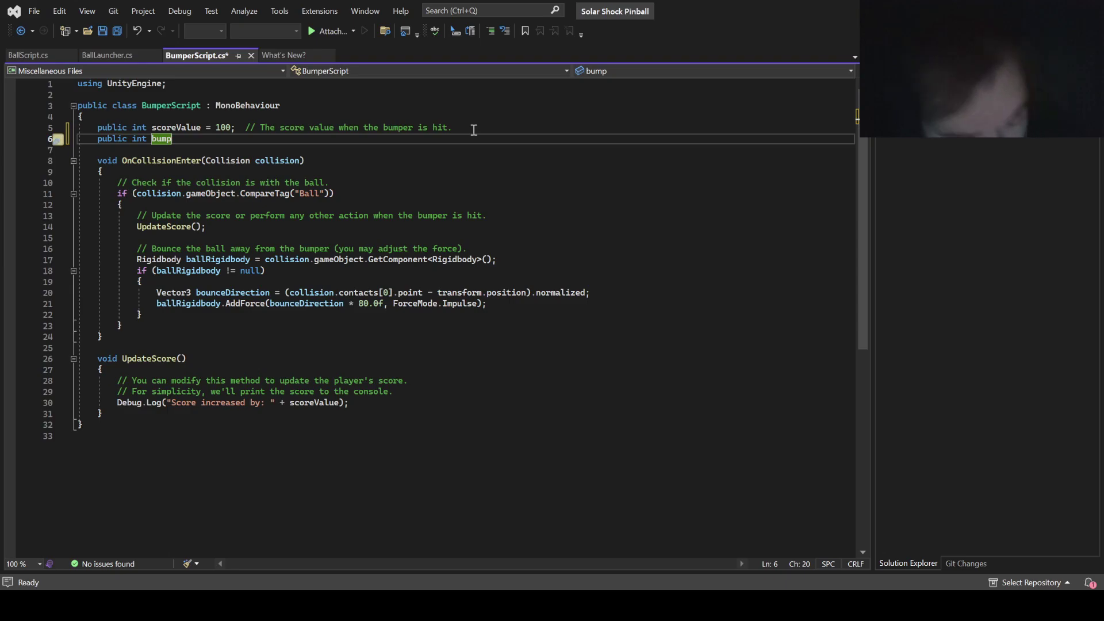
type("For")
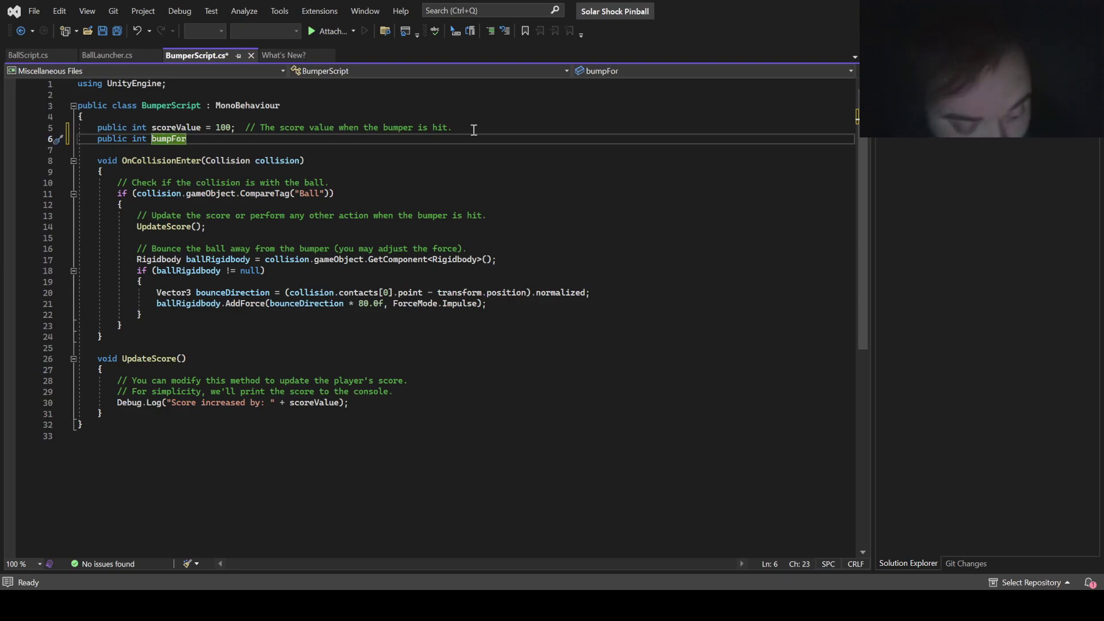
type("v")
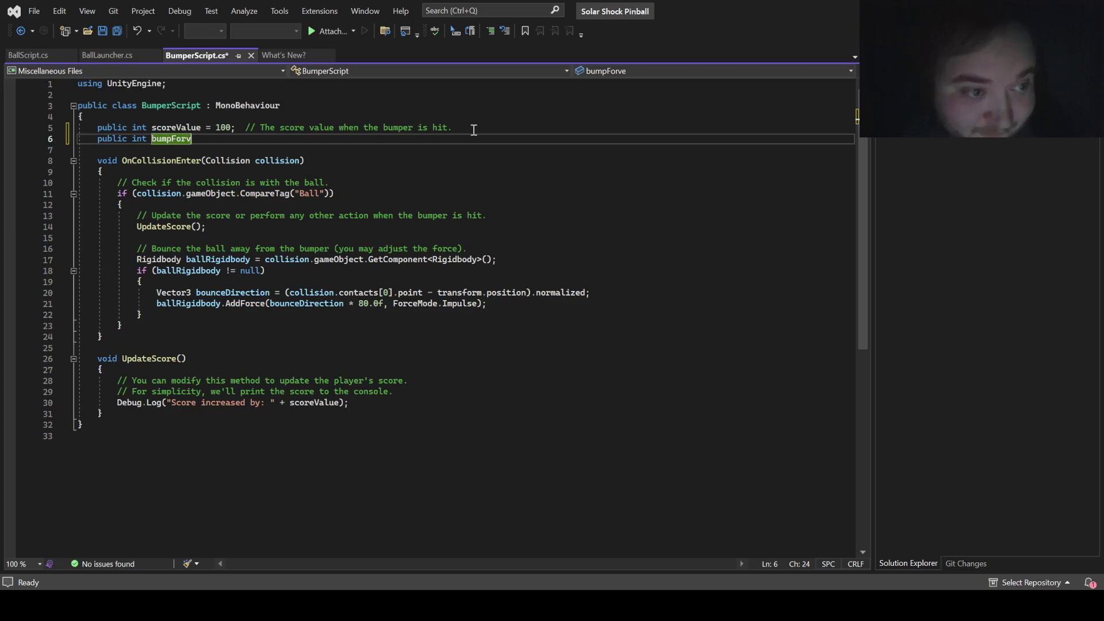
key("BackSpace")
Step: Complete it as '= 1; //bumper power', replacing the default 0 with 1
type("ce")
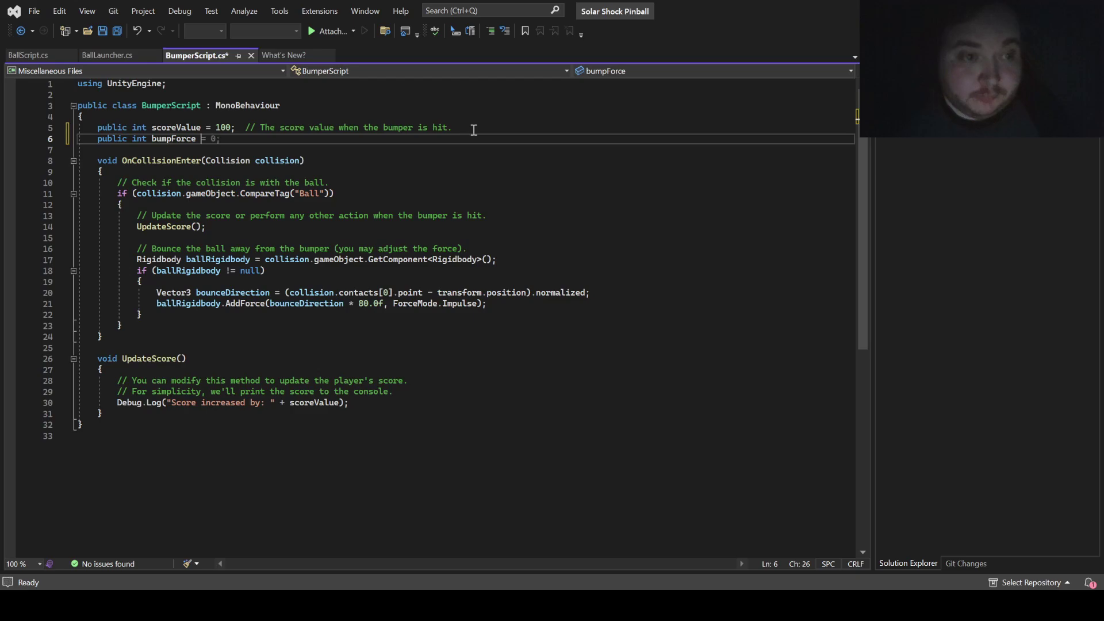
type(" =")
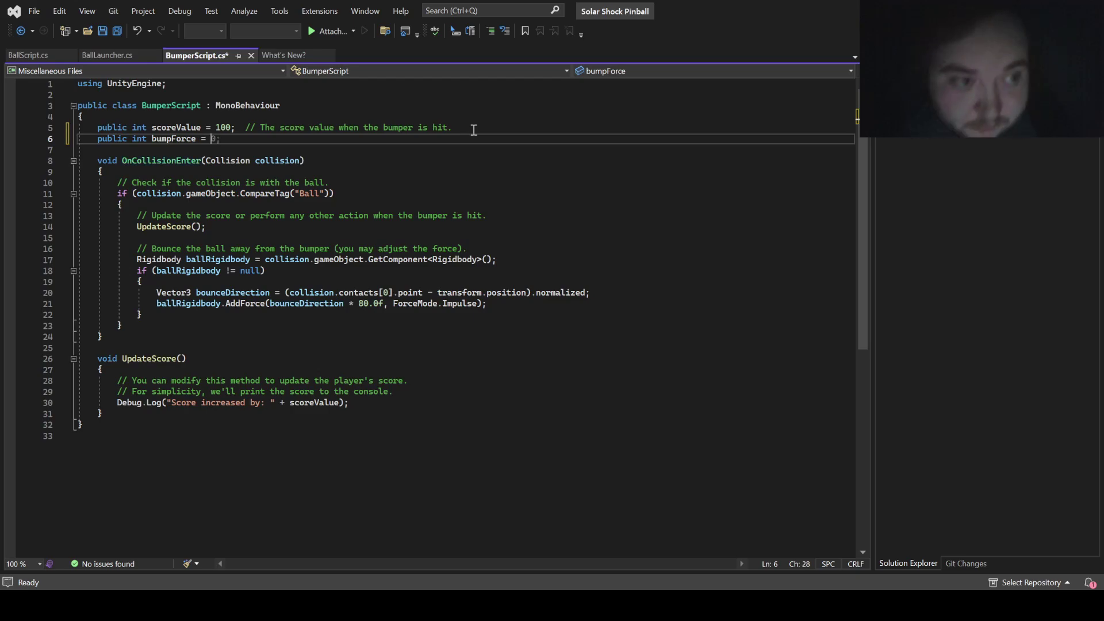
key("Escape")
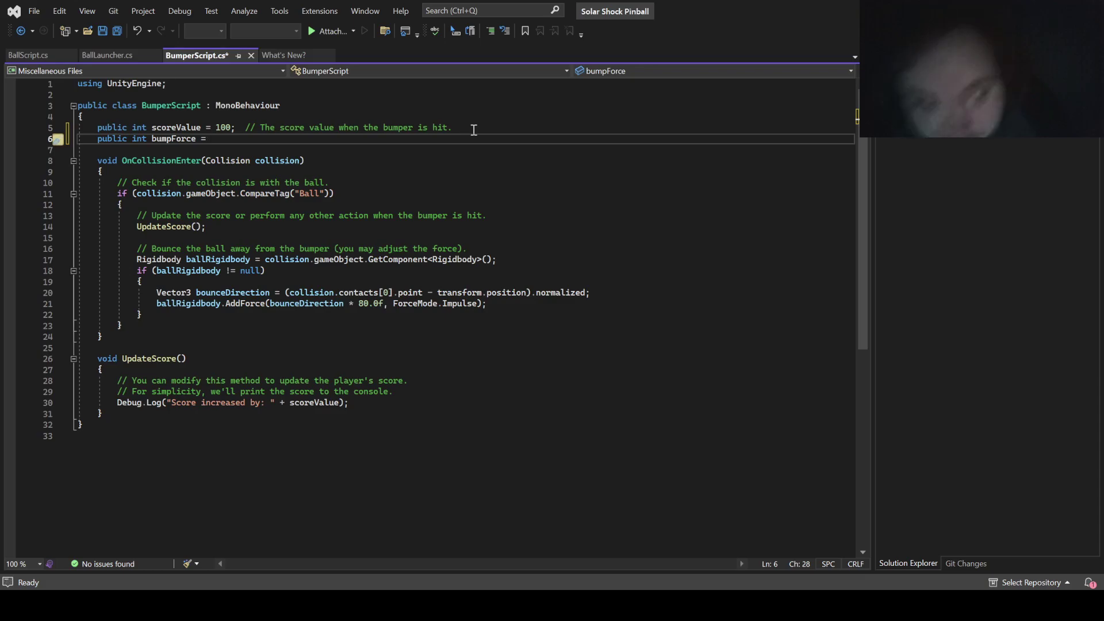
type("0")
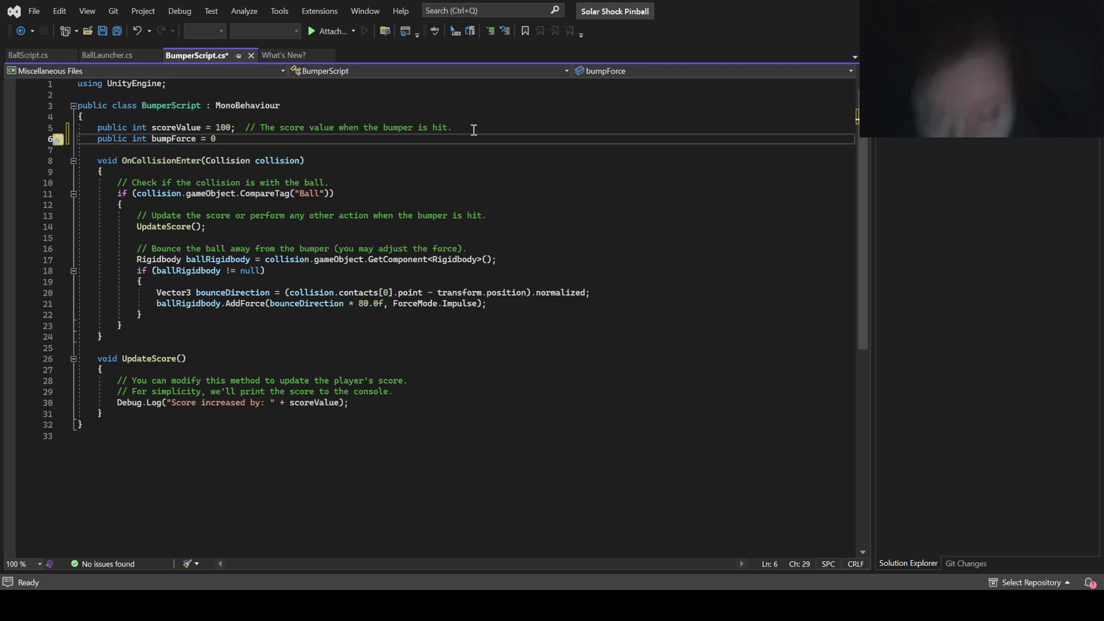
type("; ")
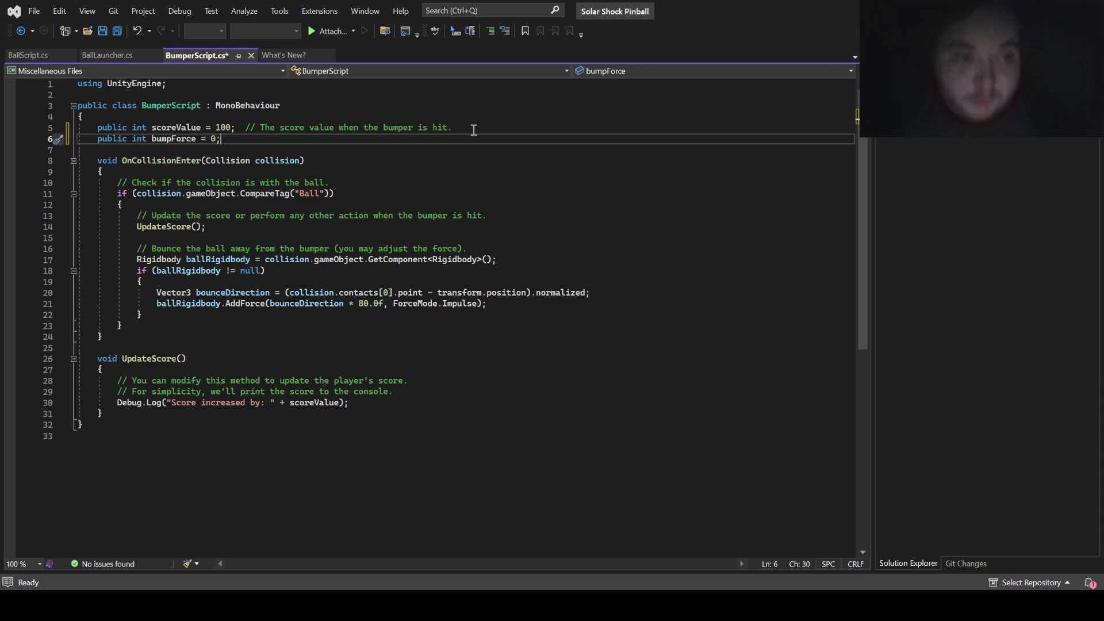
type("//bu")
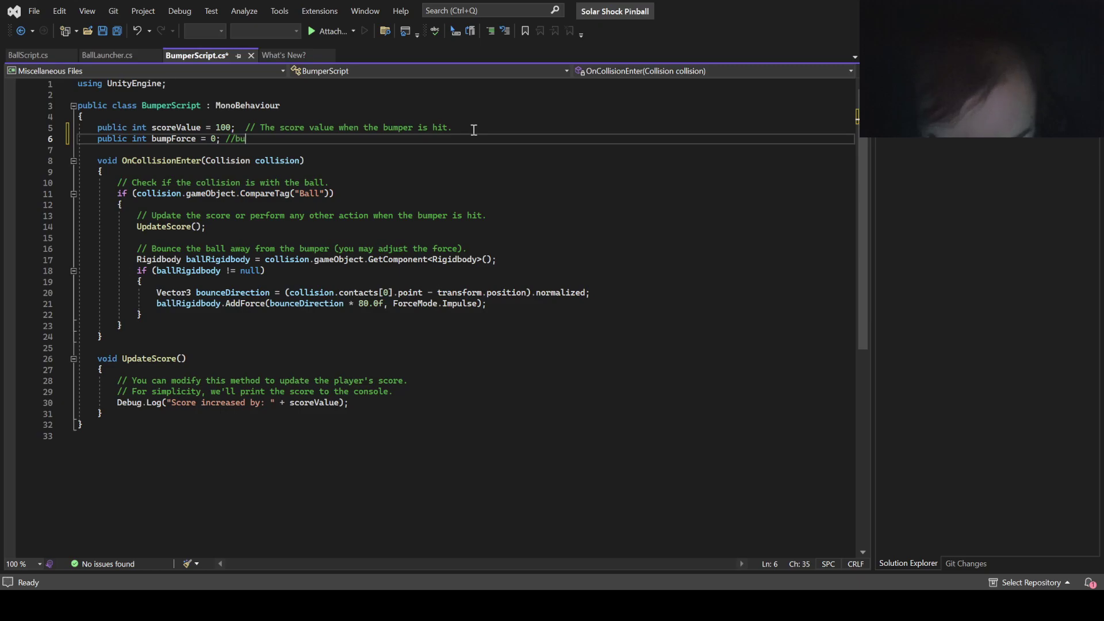
type("mper po")
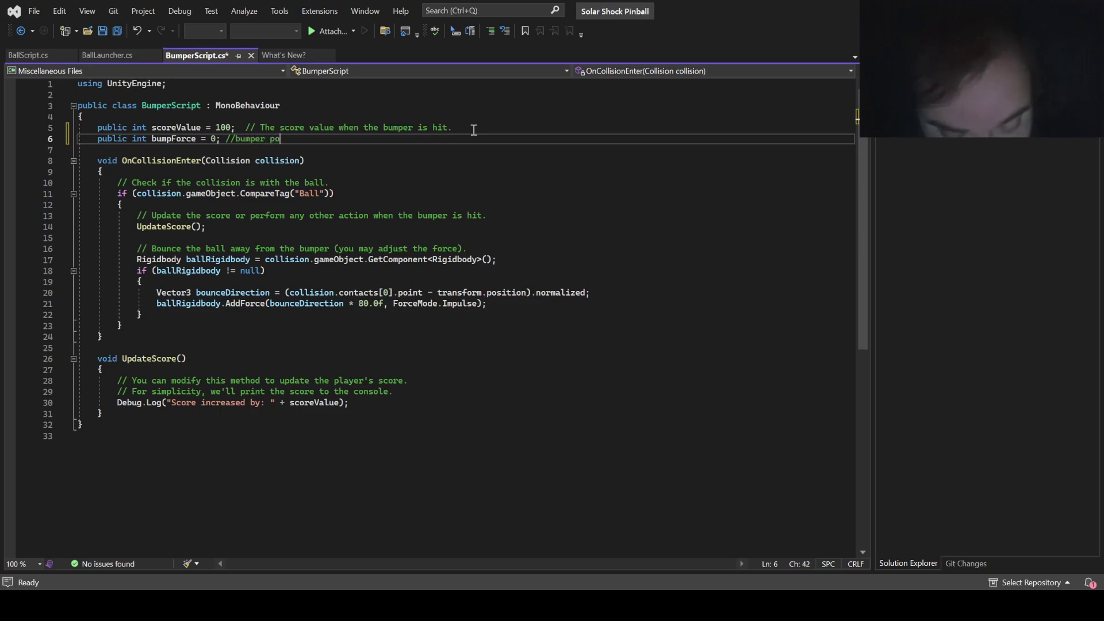
type("wer")
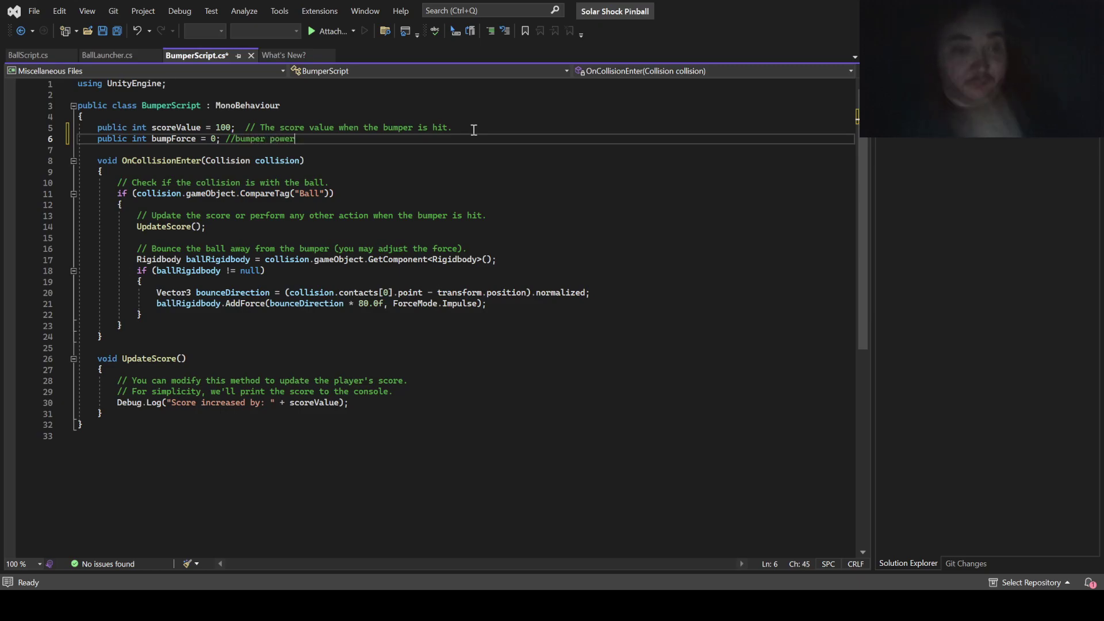
key("Left")
key("Left")
key("Left")
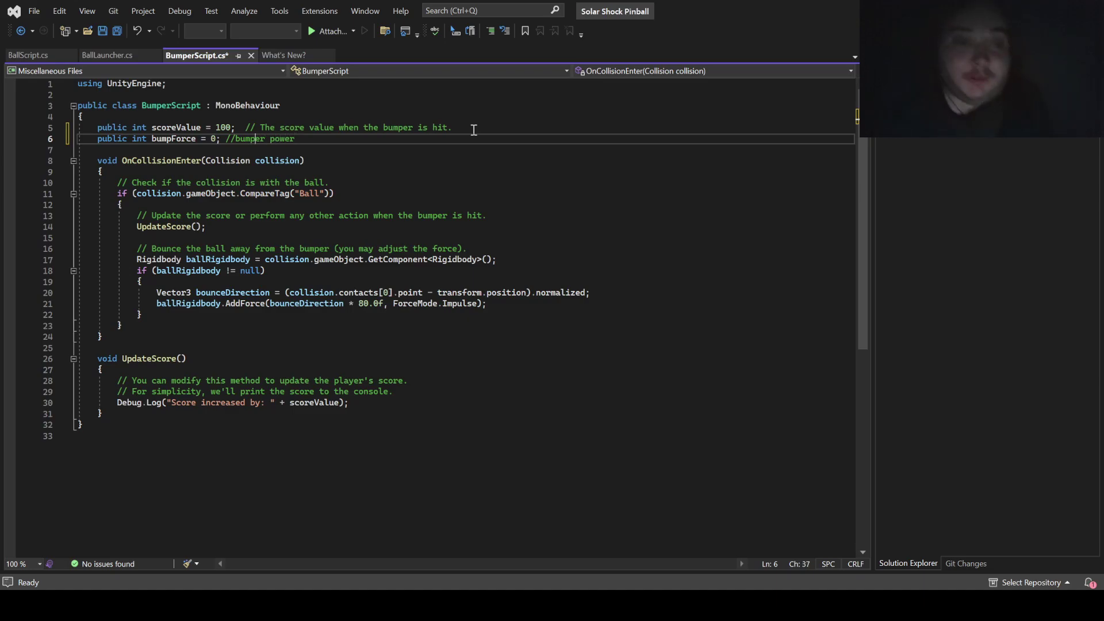
key("Left")
key("Left")
key("Left")
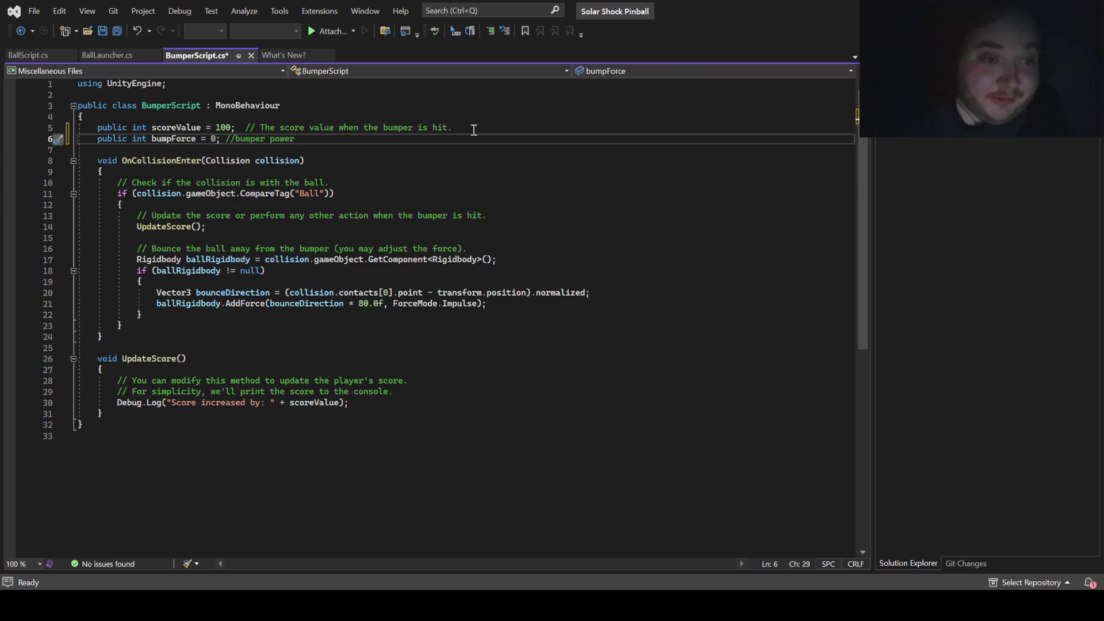
key("BackSpace")
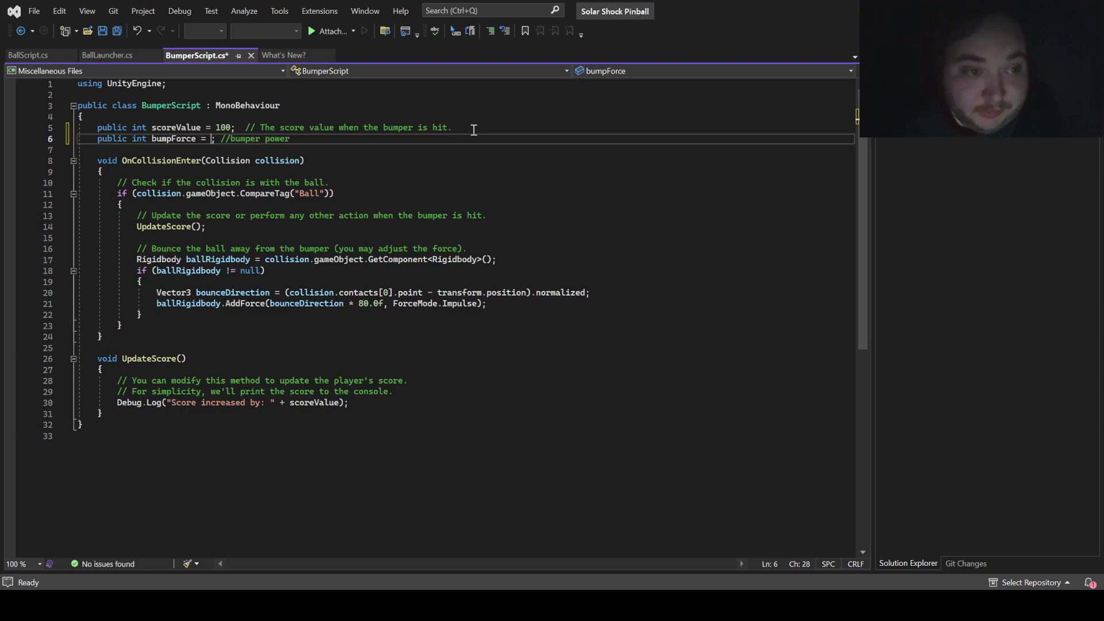
type("1")
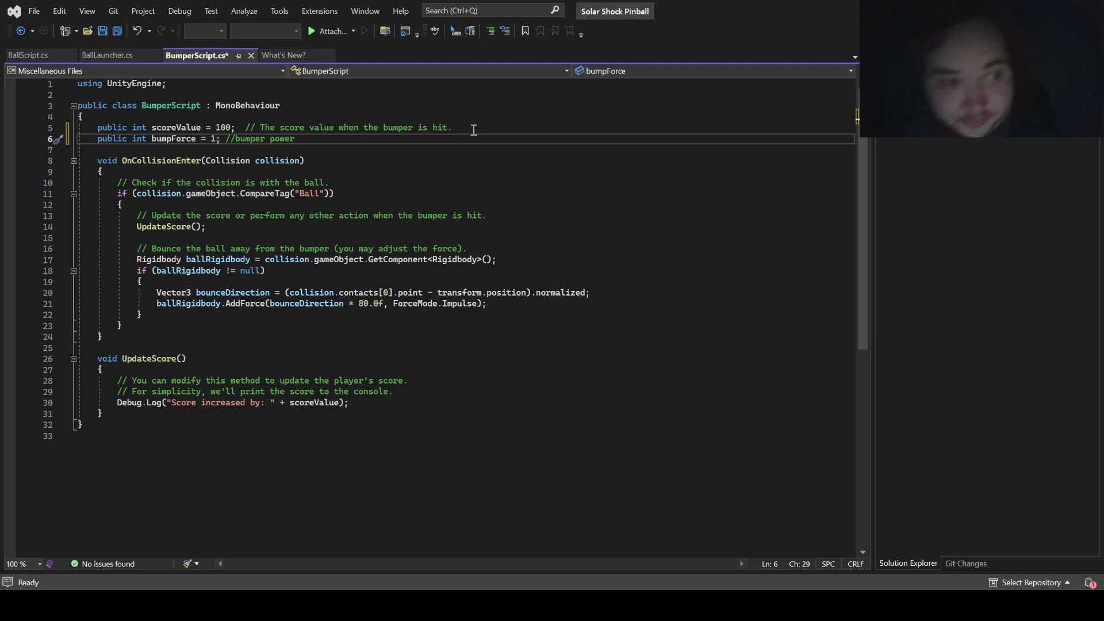
key("Down")
key("Down")
key("Down")
key("Down")
key("Down")
key("Down")
key("Down")
key("Down")
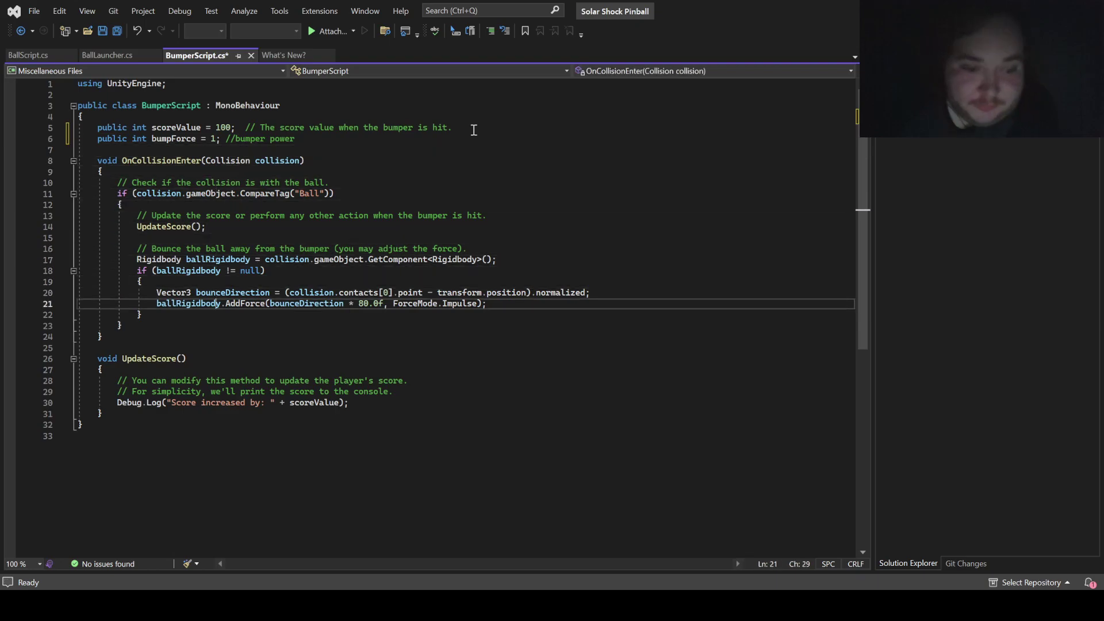
Step: Replace 80.0f with bumpForce in the AddForce line, save BumperScript.cs, and return to Unity
key("Right")
key("Right")
key("Right")
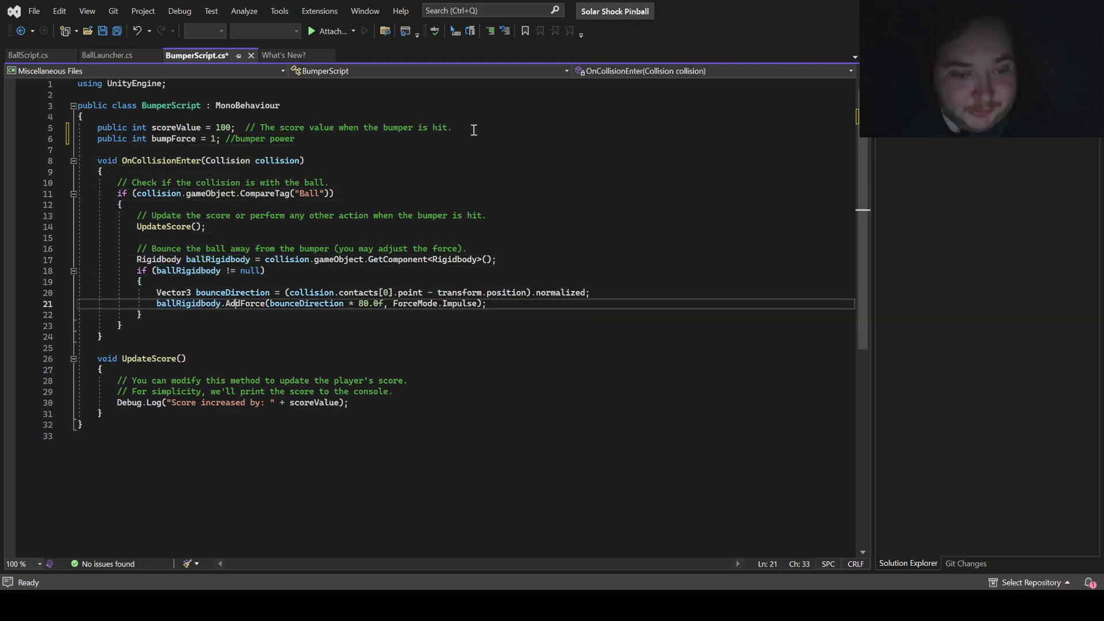
key("Right")
key("Right")
key("Right")
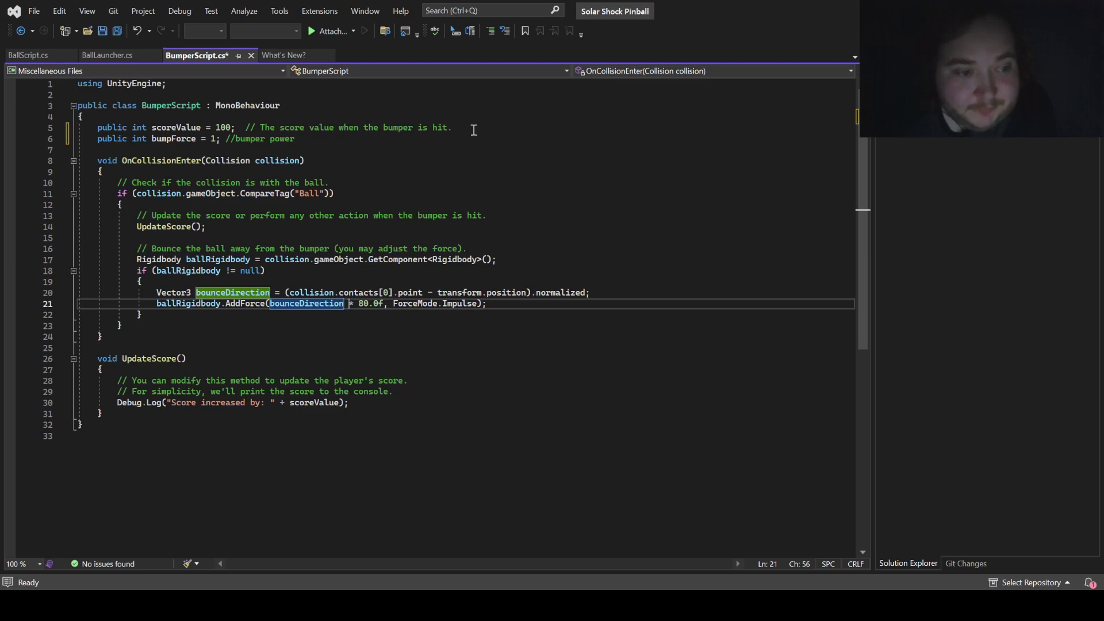
key("Right")
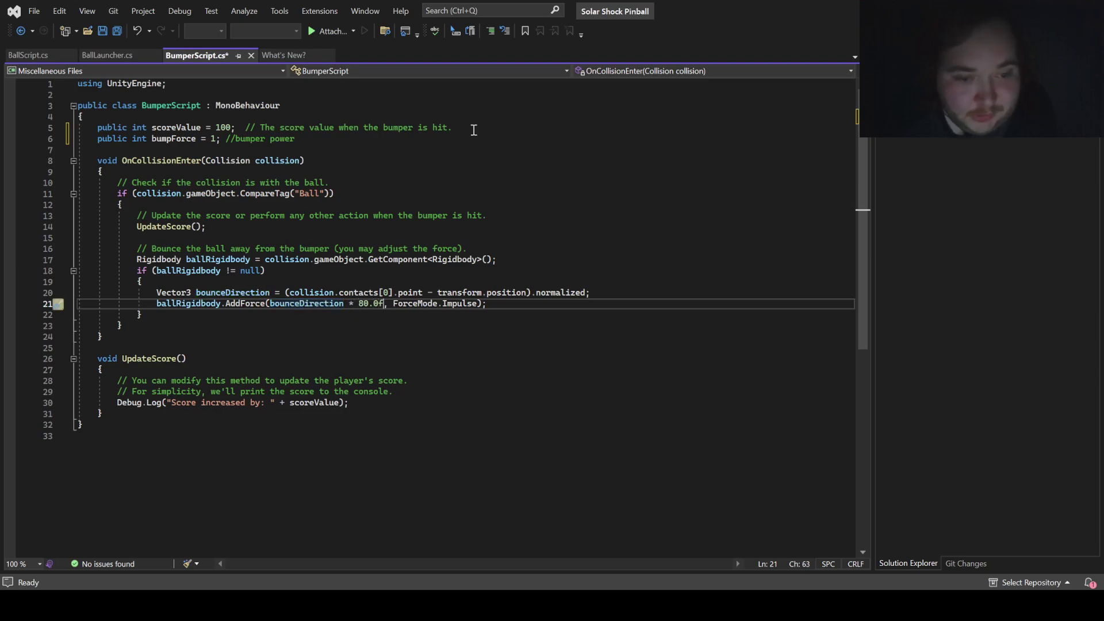
key("BackSpace")
key("BackSpace")
key("BackSpace")
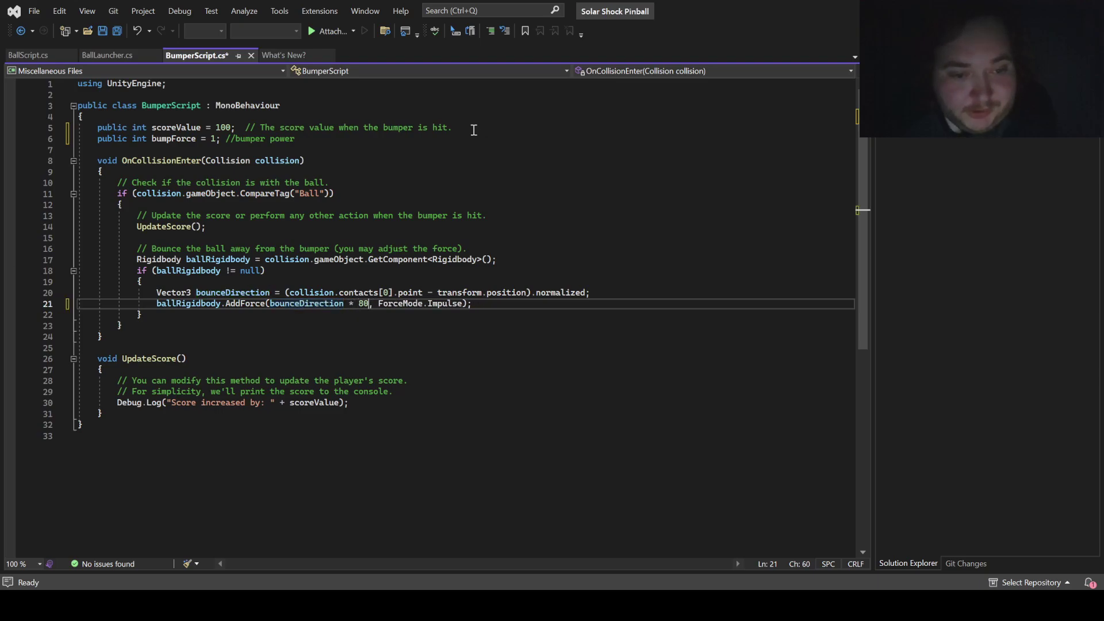
key("BackSpace")
key("BackSpace")
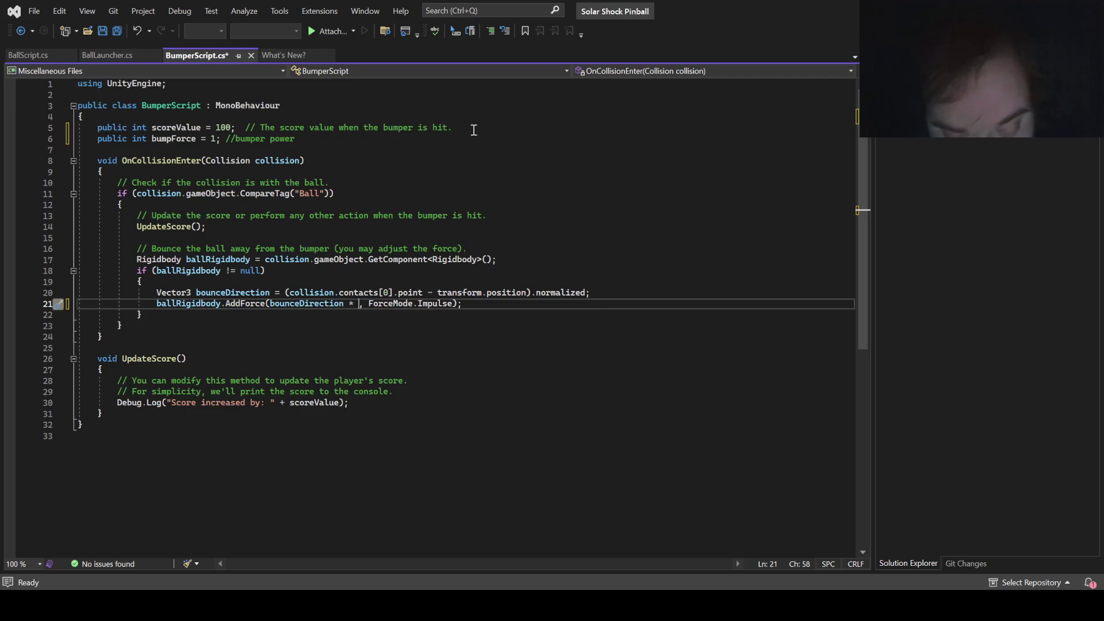
type("bum")
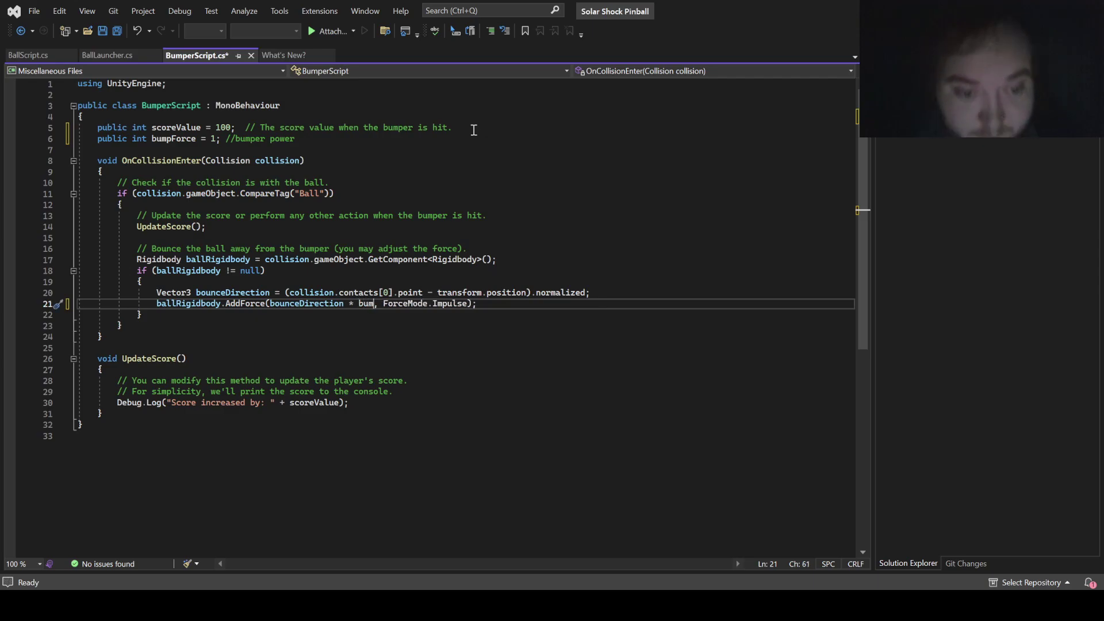
type("pForce")
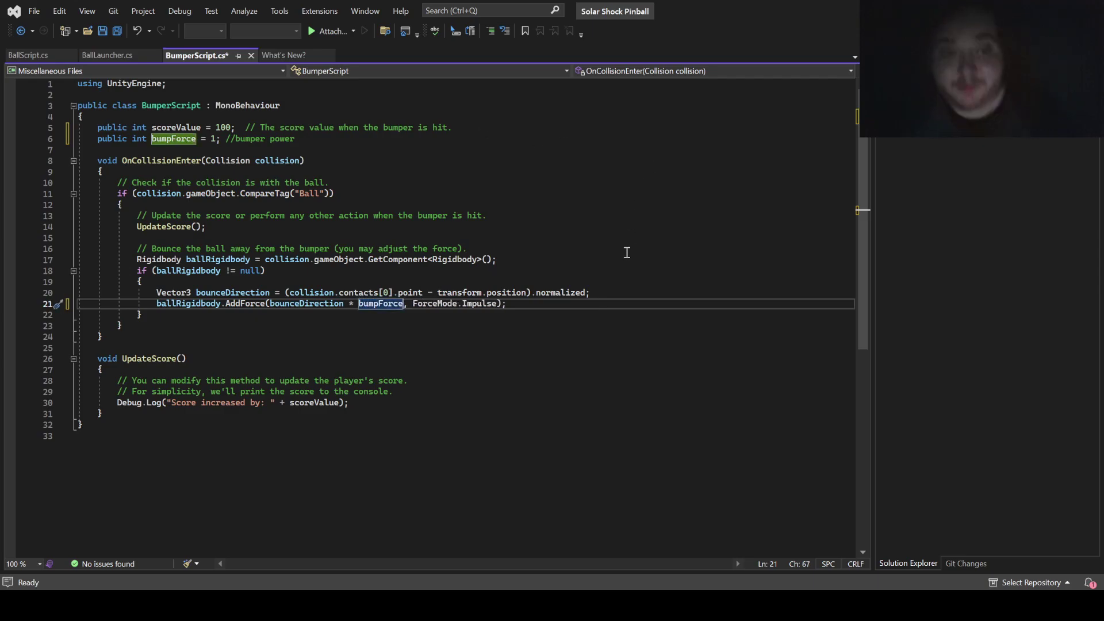
left_click(624, 272)
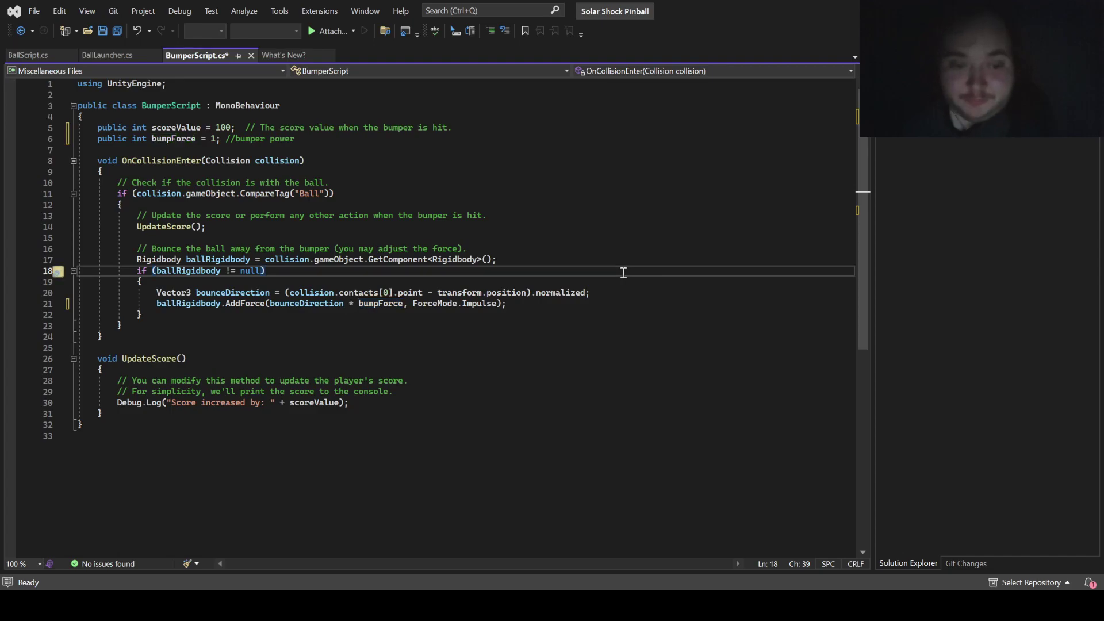
left_click(103, 32)
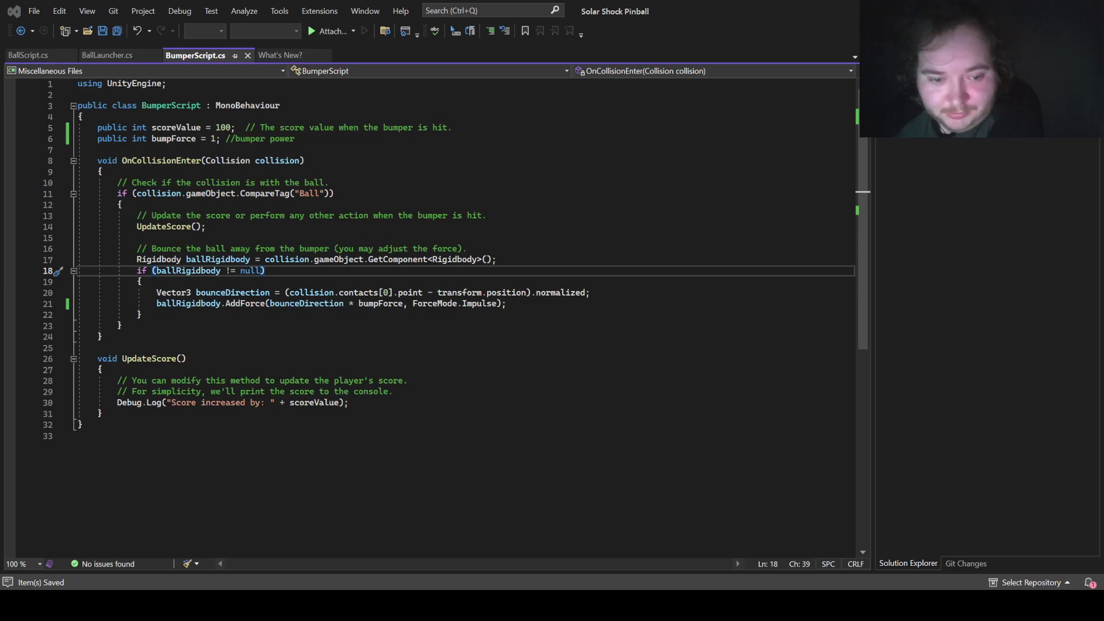
key("alt+Tab")
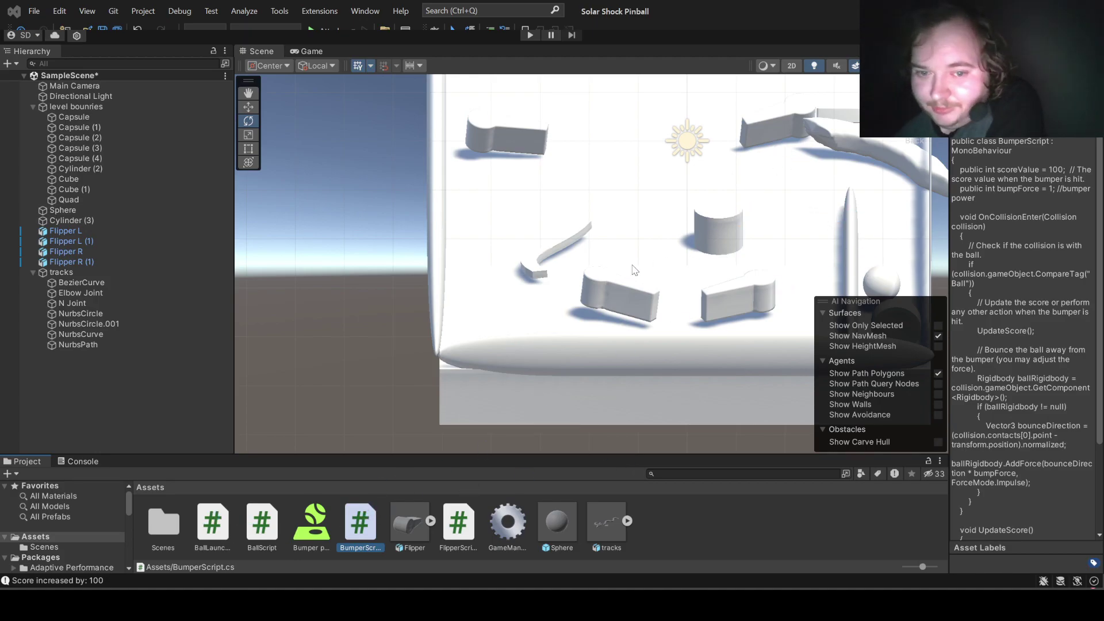
Step: Set Cylinder (2)'s Bump Force to 20, then enter 5 as the NurbsCurve bumper's Bump Force
left_click(713, 234)
scroll(1020, 479, "down", 1)
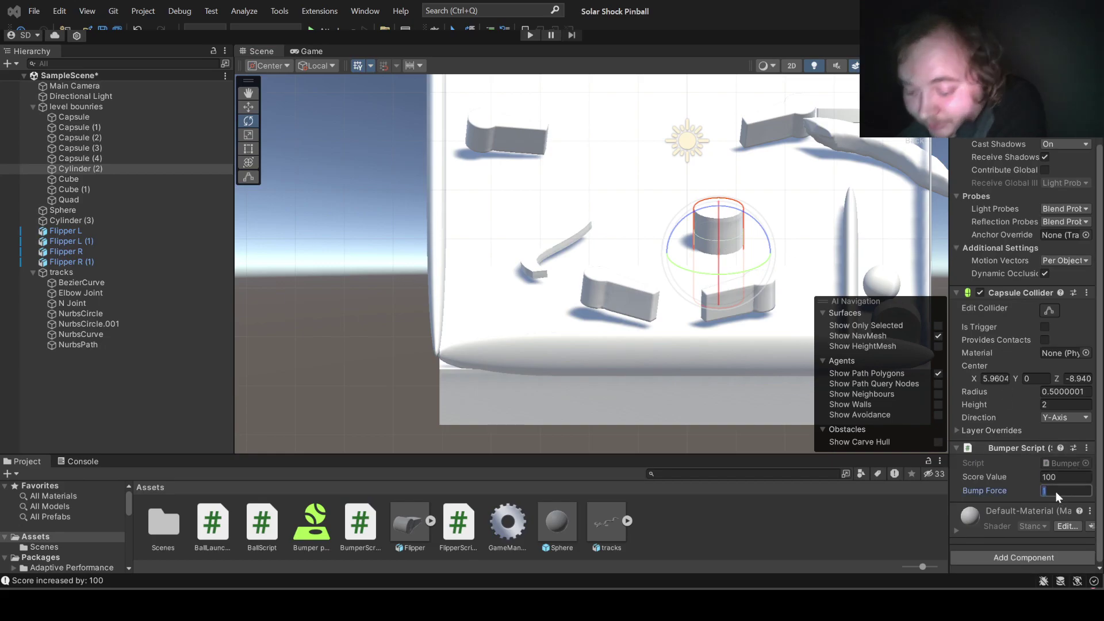
type("5")
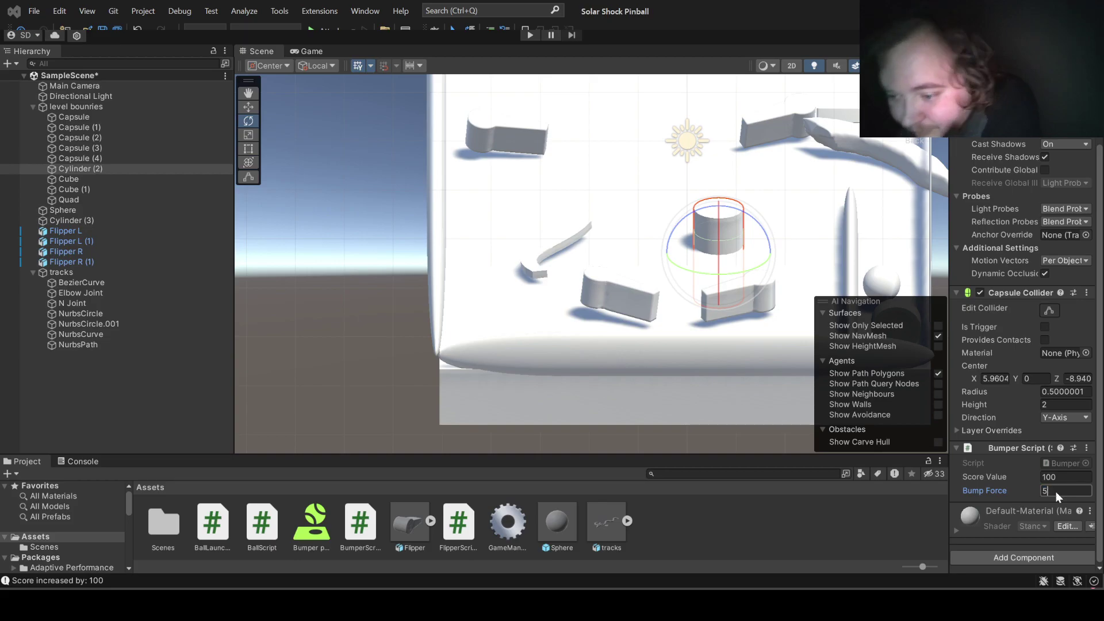
key("BackSpace")
key("BackSpace")
type("20")
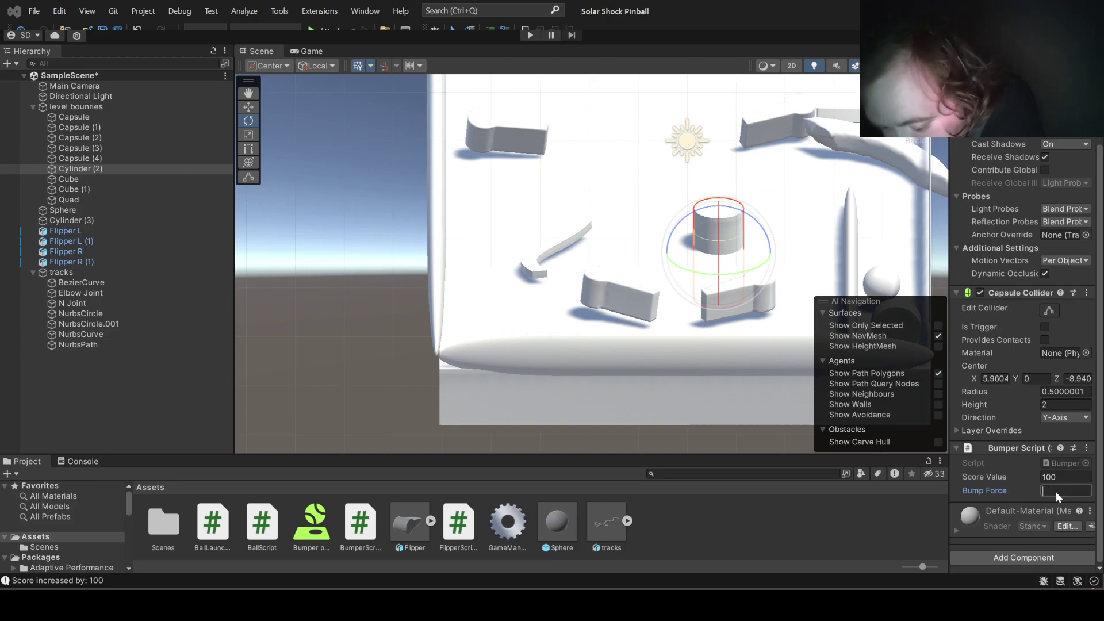
left_click(852, 112)
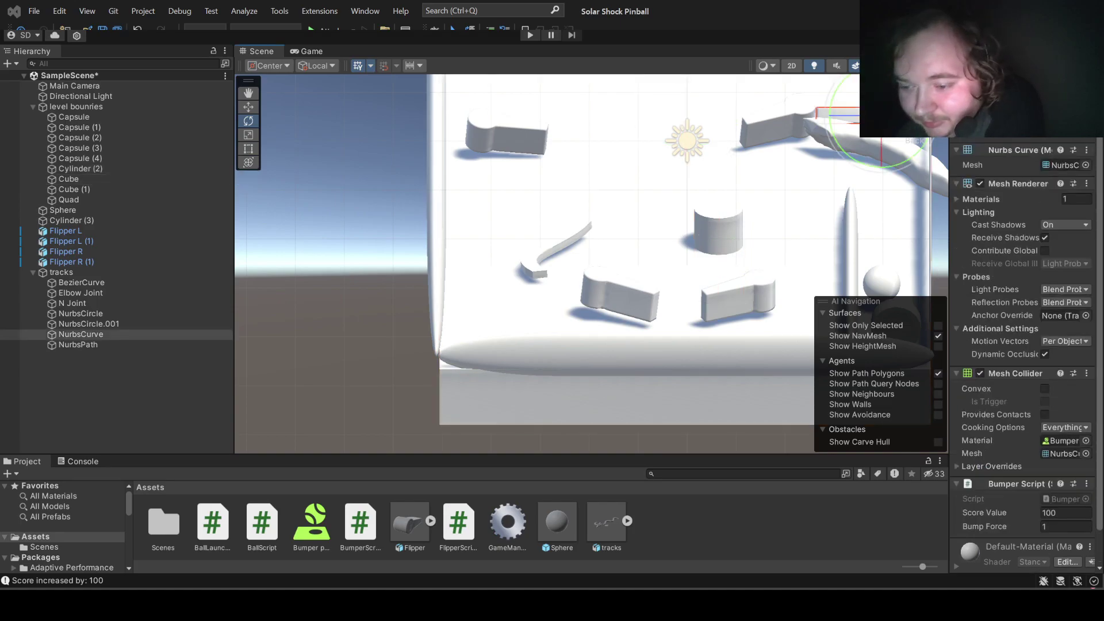
left_click(1053, 526)
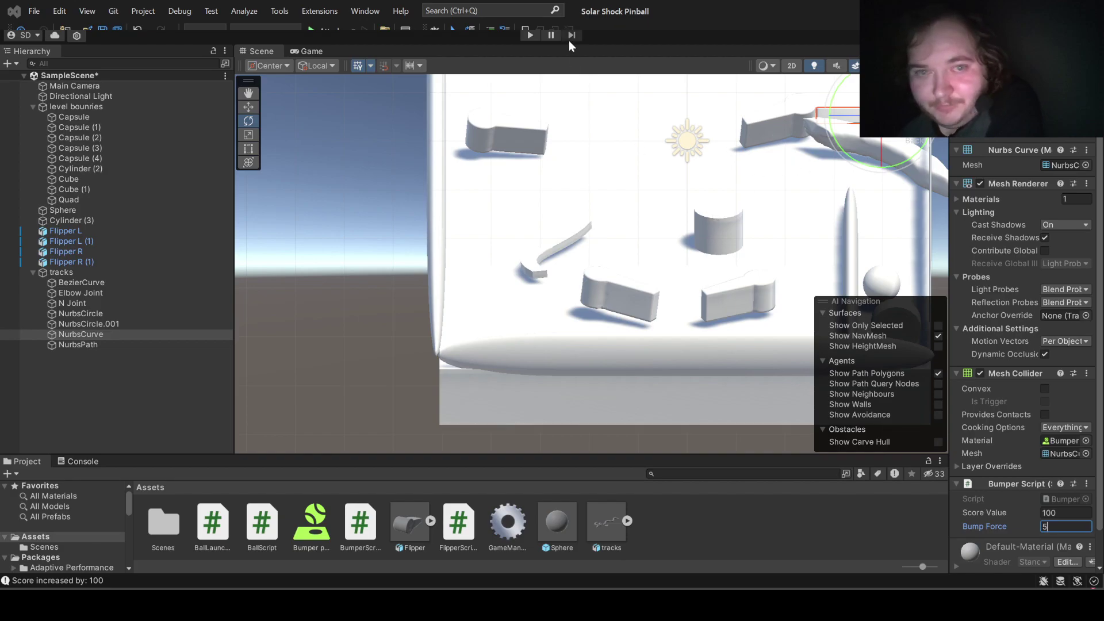
Step: Run a play-test of the table with the NurbsCurve Bump Force at 5, then stop it
left_click(523, 32)
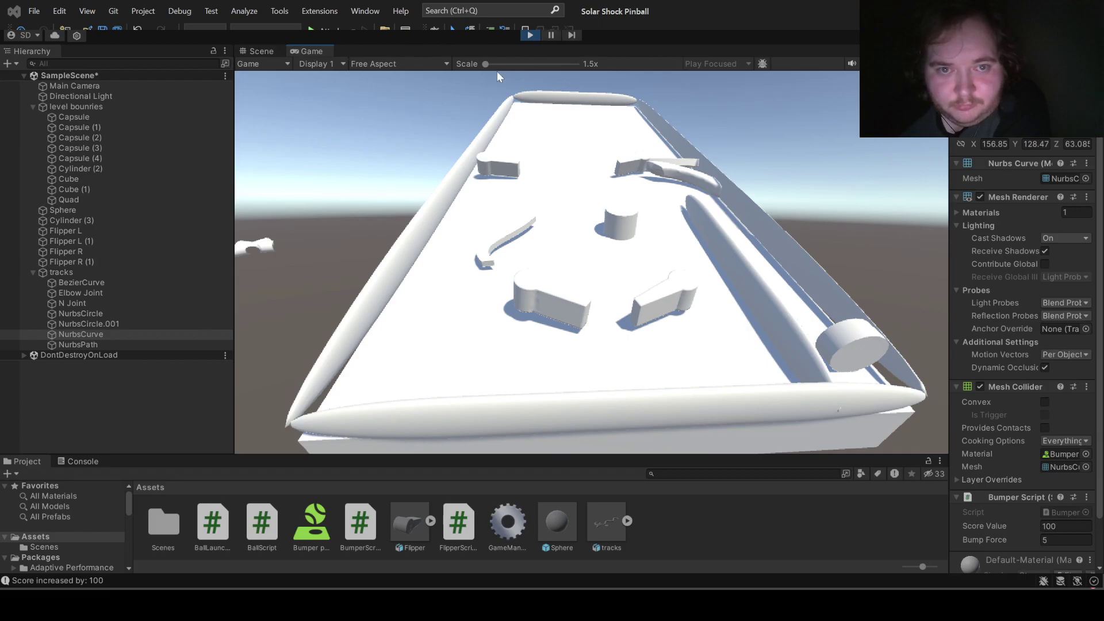
left_click(531, 35)
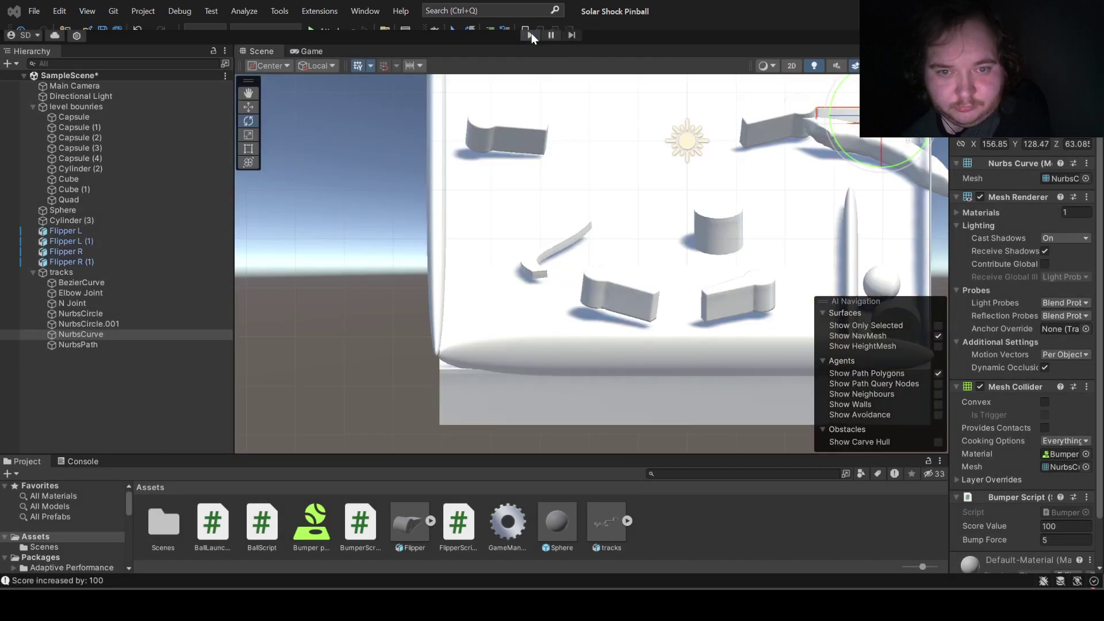
Step: Attach BumperScript to the Capsule wall with Bump Force 2, then check the NurbsCurve track and Cube
scroll(497, 163, "down", 3)
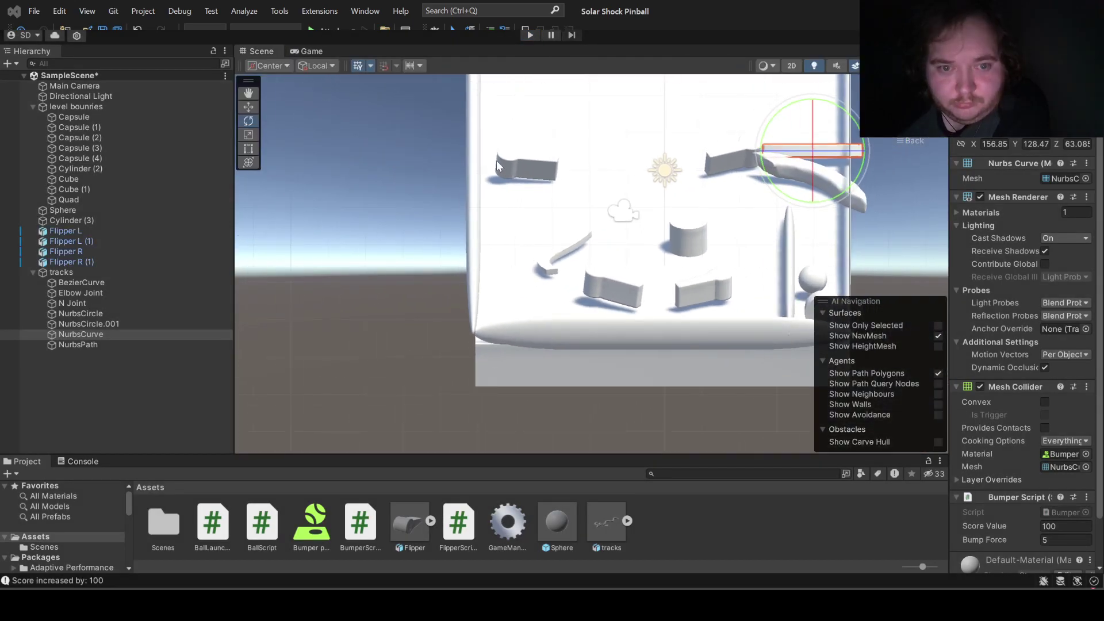
left_click(473, 166)
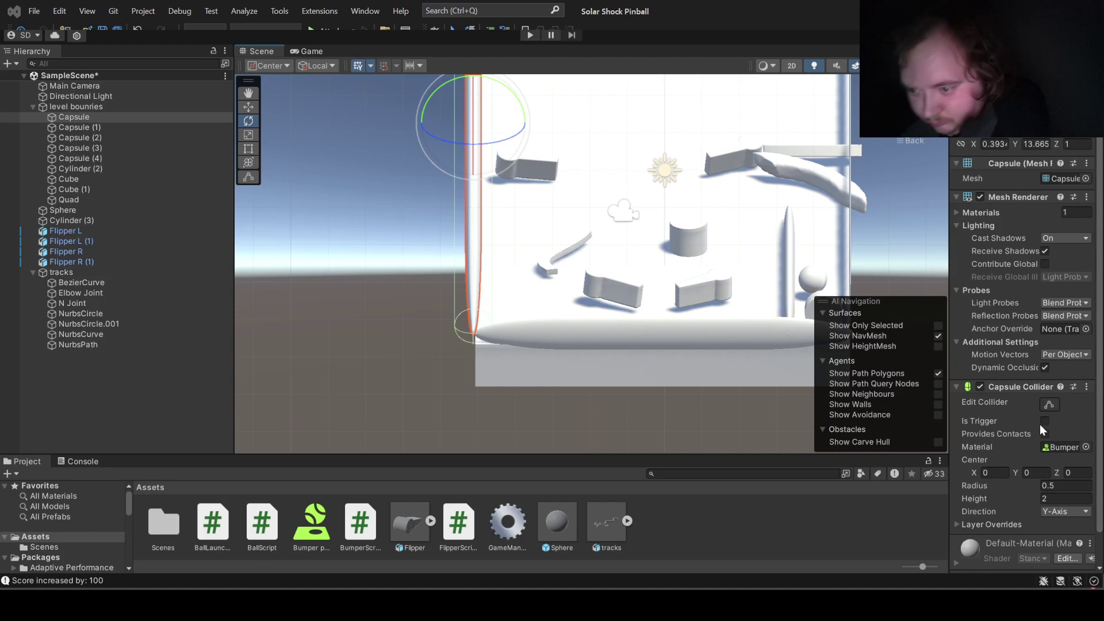
scroll(933, 295, "down", 5)
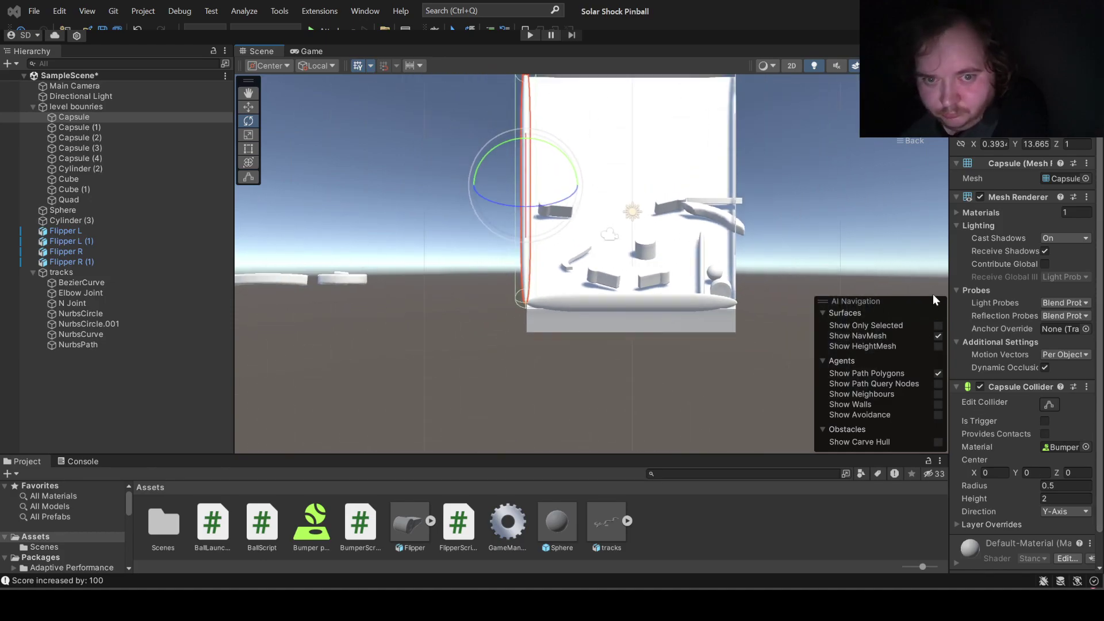
scroll(933, 295, "up", 2)
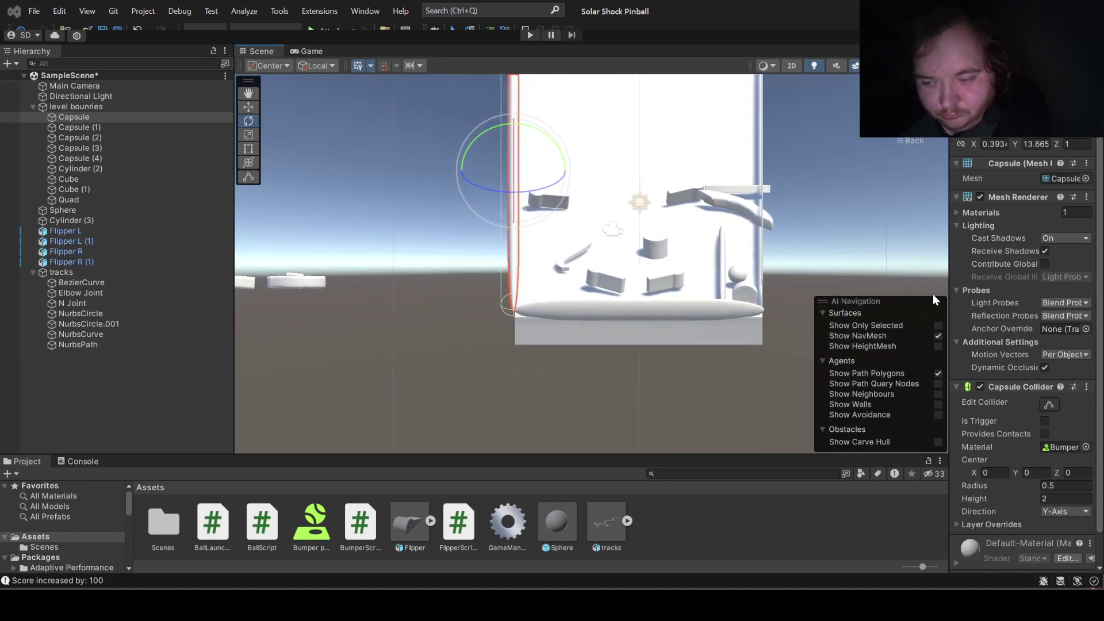
scroll(1008, 523, "down", 2)
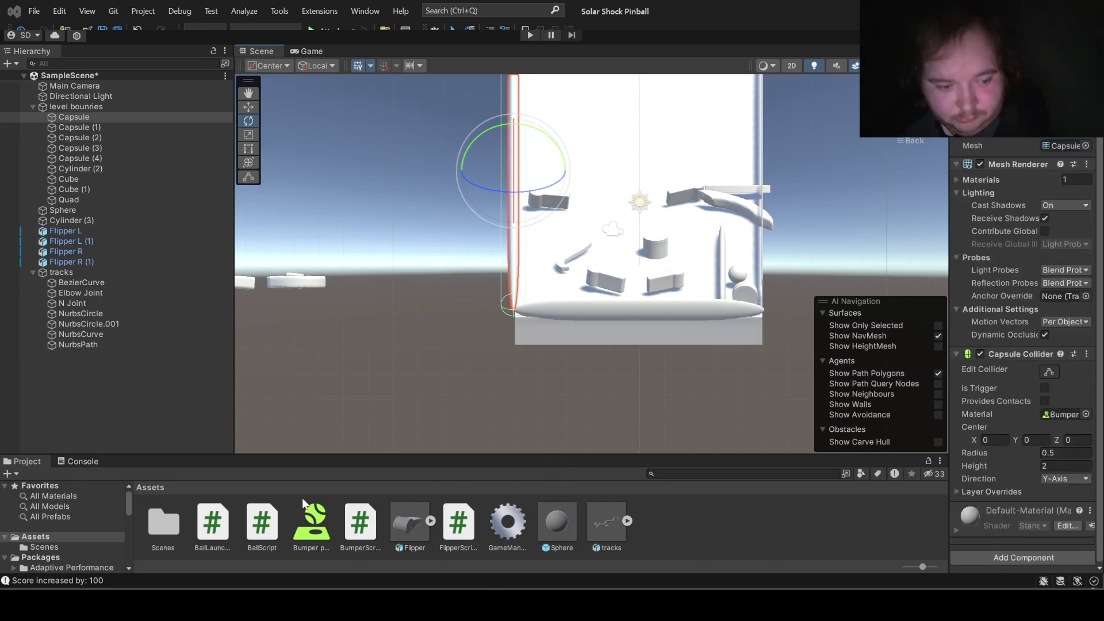
left_click_drag(369, 521, 1041, 506)
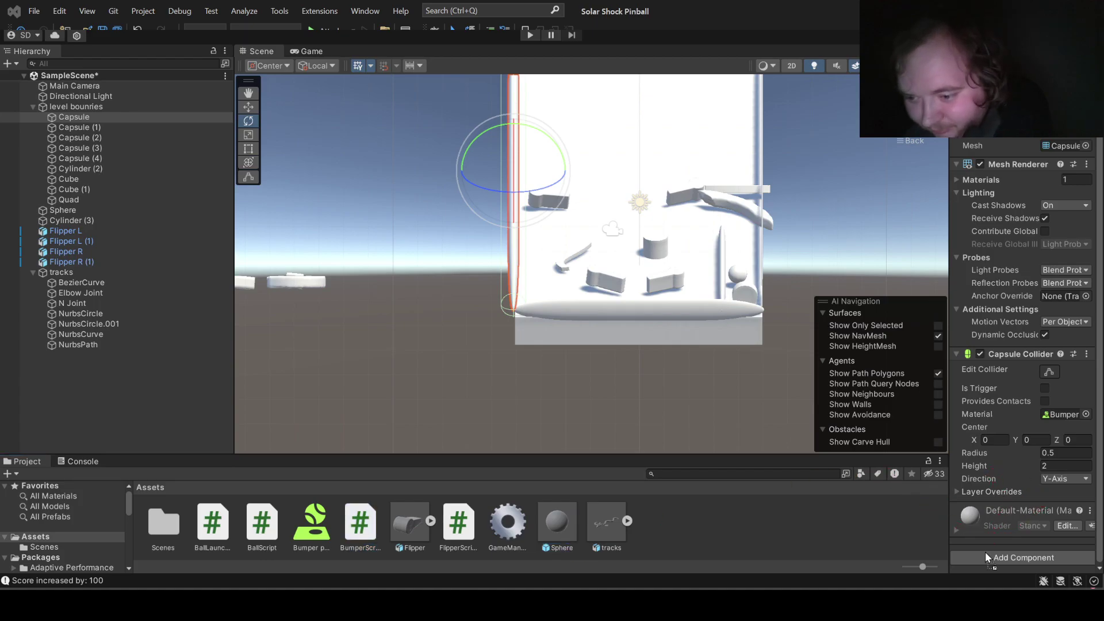
left_click_drag(985, 557, 982, 558)
scroll(995, 550, "down", 2)
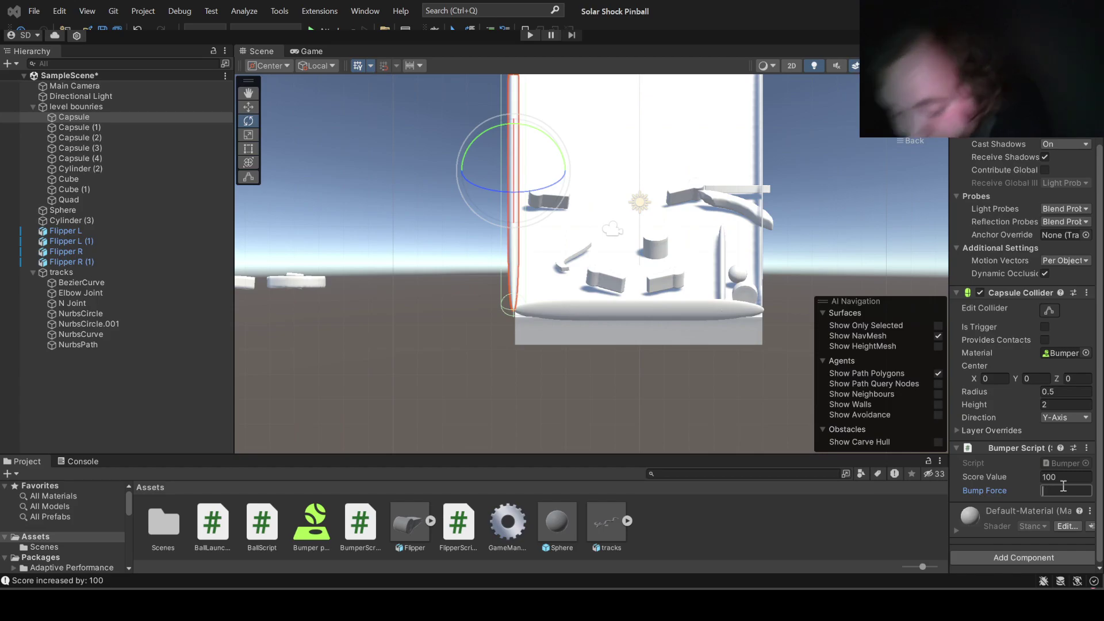
type("2")
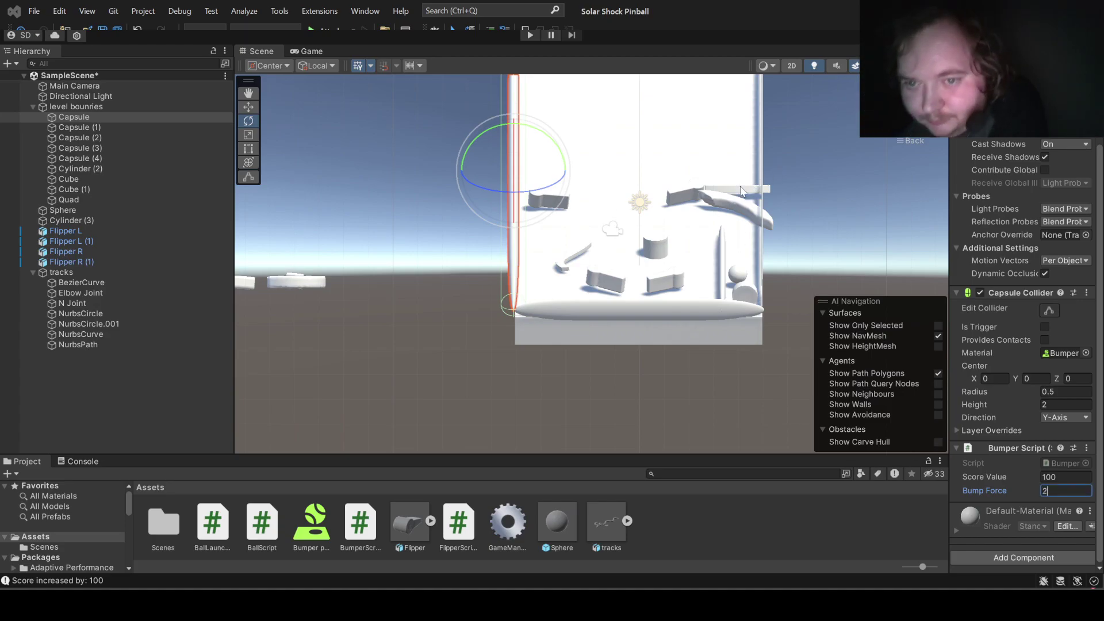
left_click(731, 201)
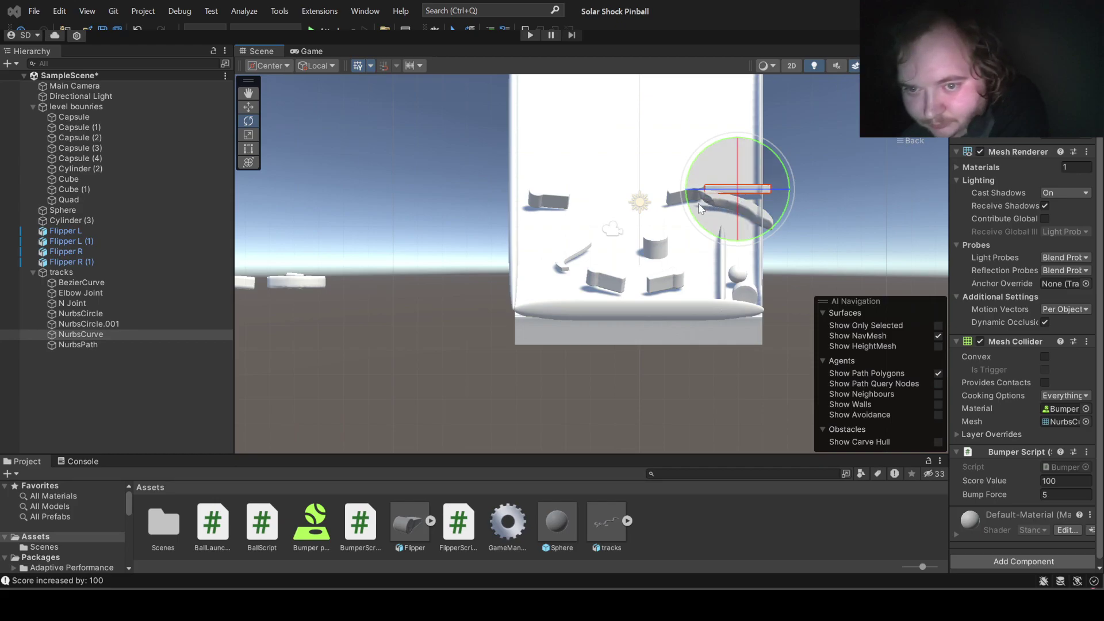
left_click(609, 190)
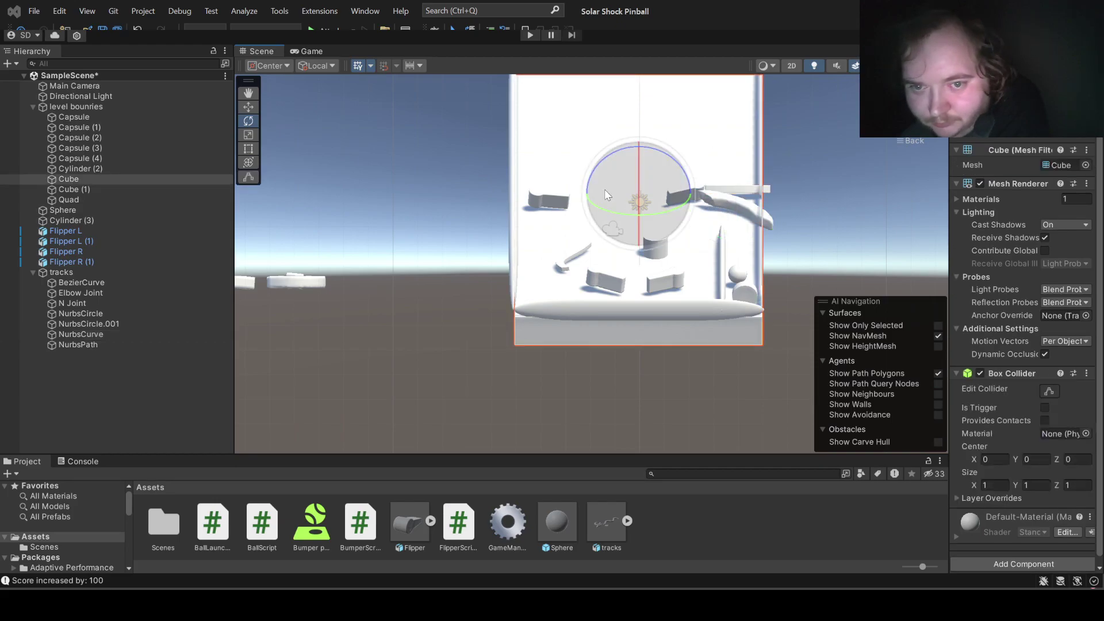
left_click(535, 37)
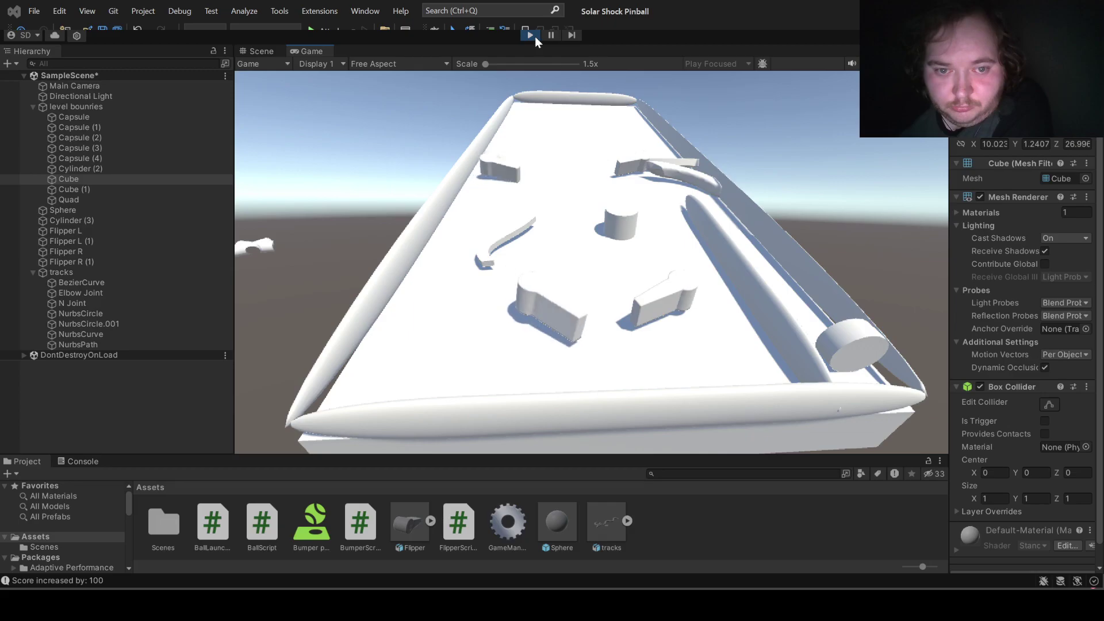
key("Left")
key("Right")
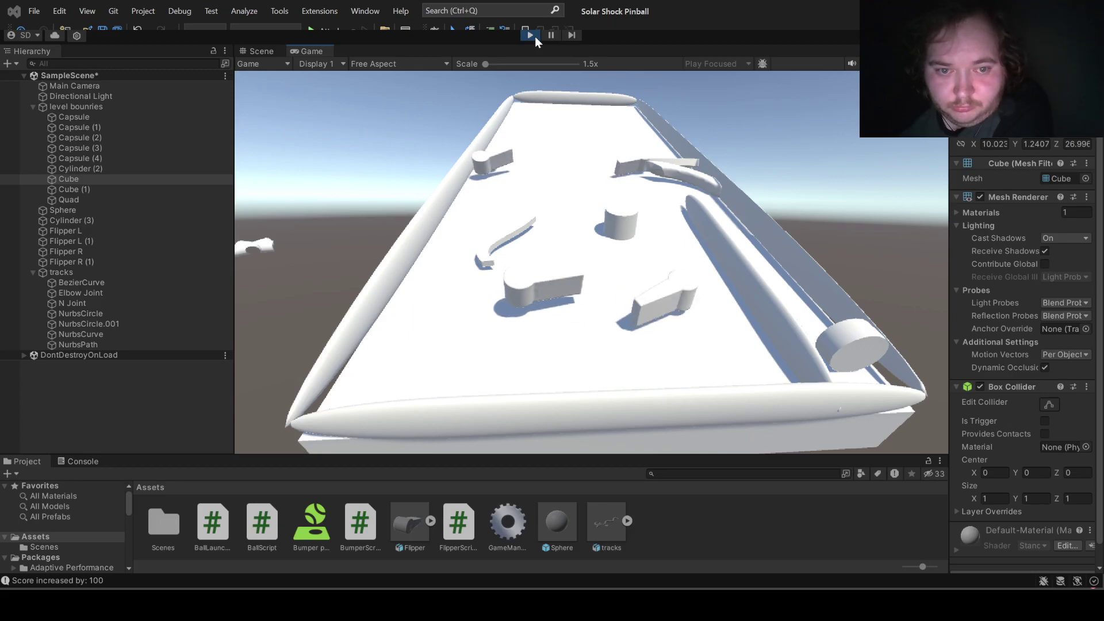
key("Left")
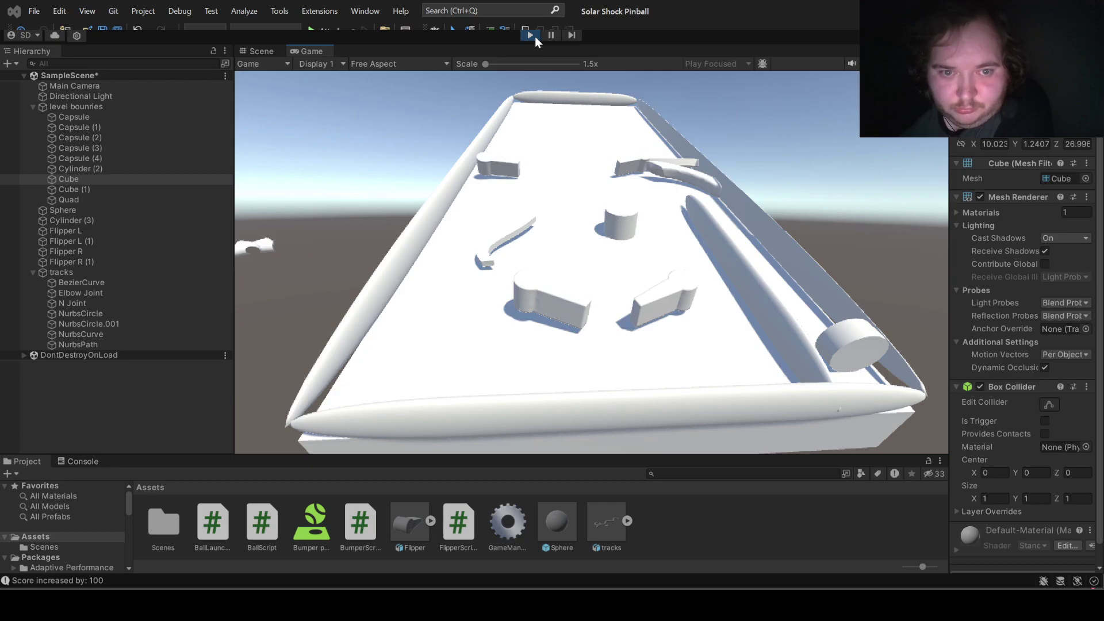
left_click(534, 36)
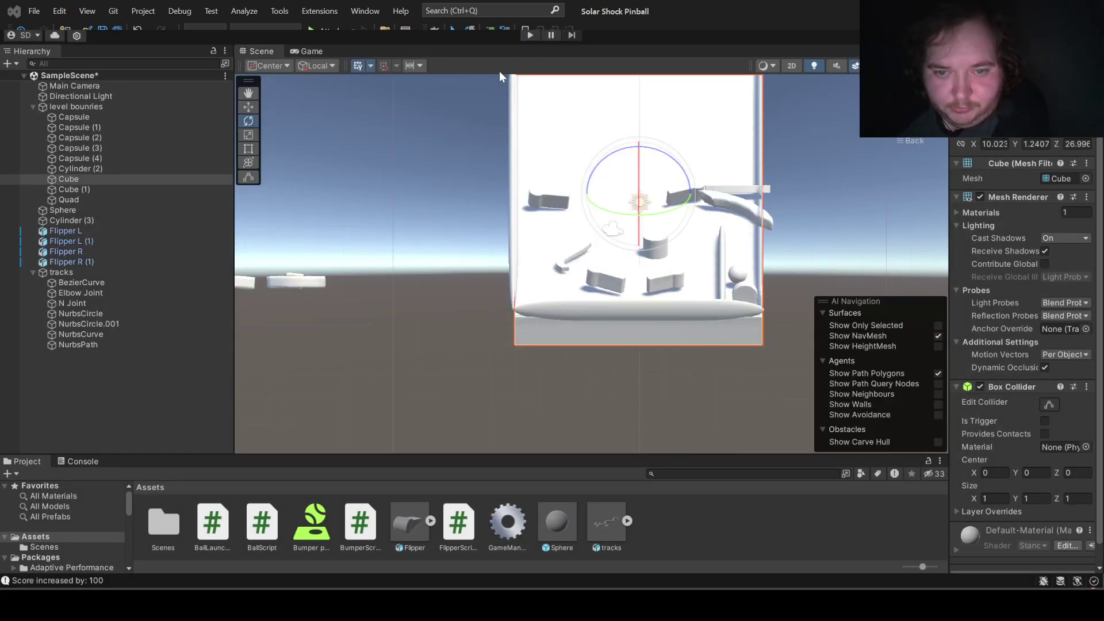
scroll(529, 112, "down", 3)
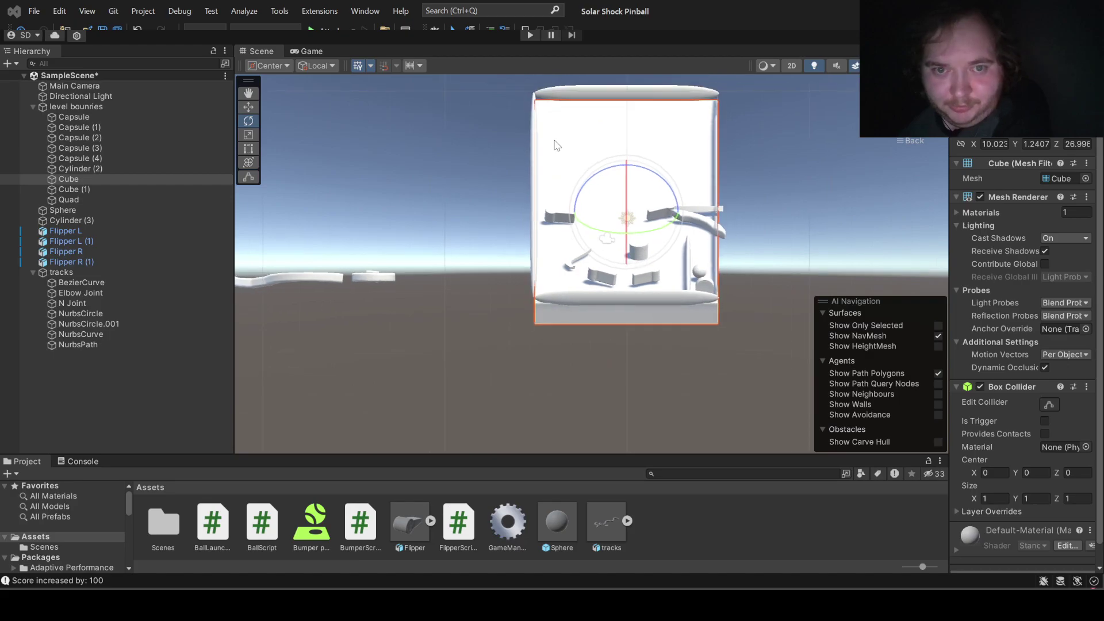
Step: Rotate Flipper R (1) to a shallower angle and save the scene
scroll(557, 145, "up", 3)
left_click(543, 180)
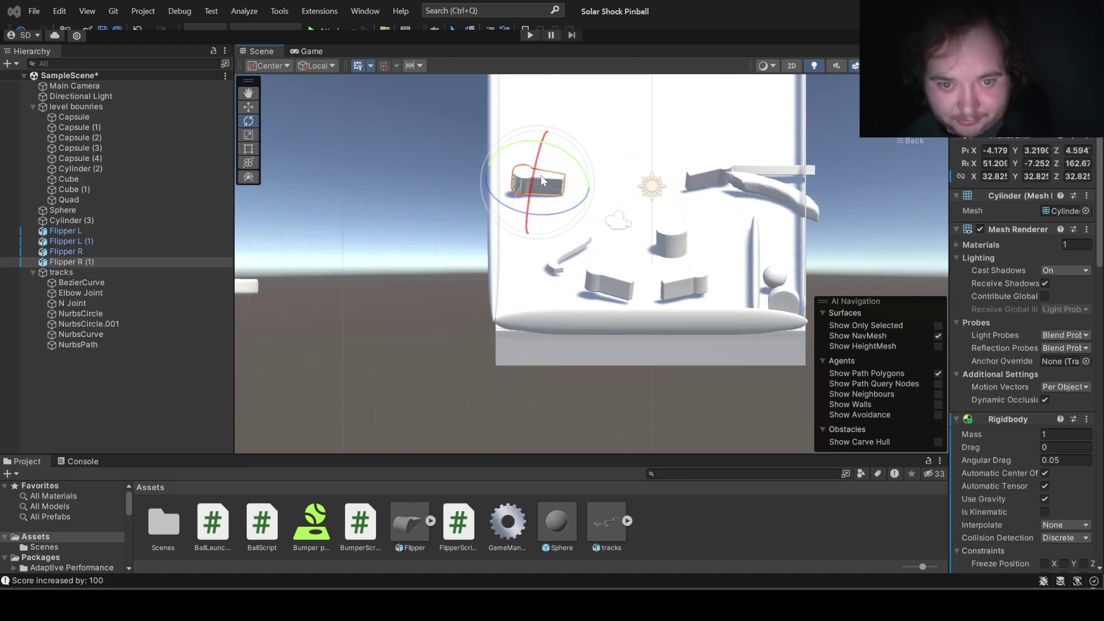
mouse_move(553, 214)
left_mouse_down()
mouse_move(531, 238)
mouse_move(538, 233)
left_mouse_up()
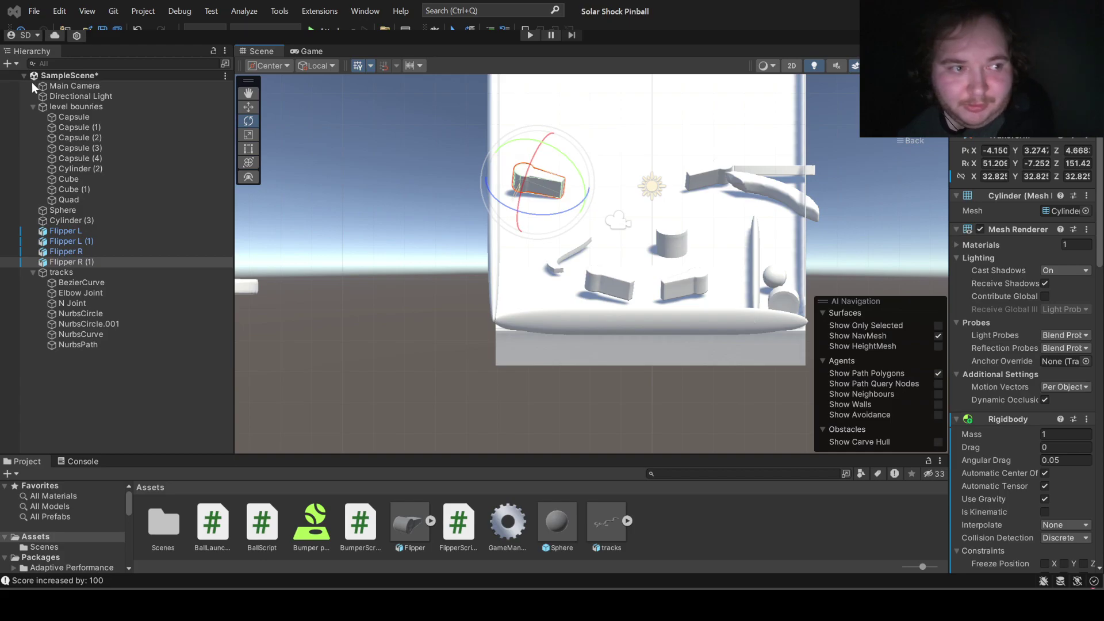
key("ctrl+s")
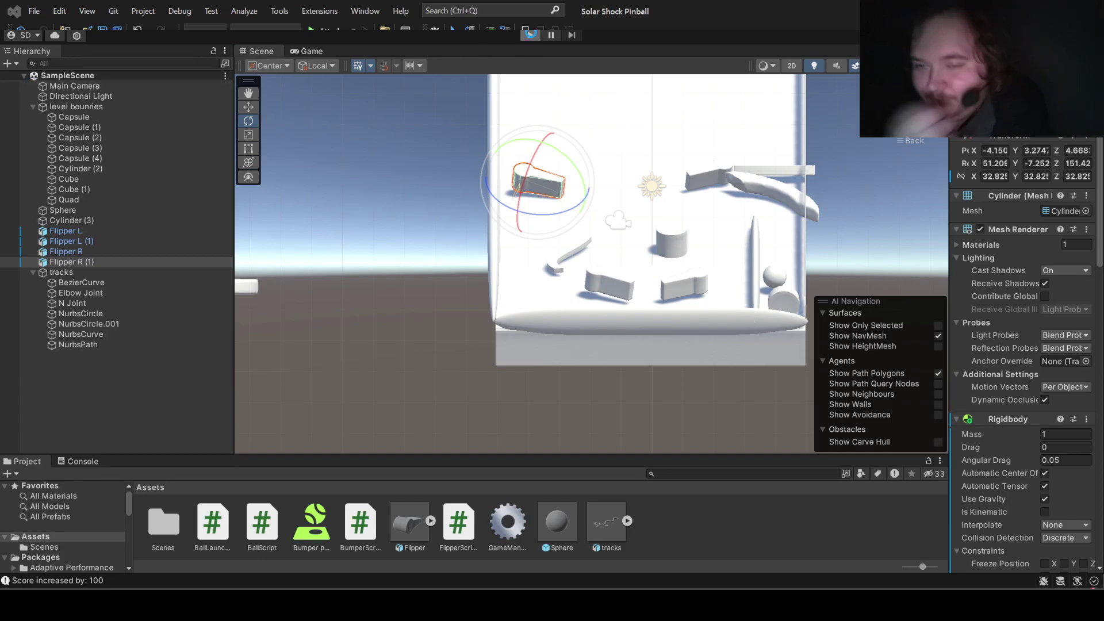
Step: Play-test the flipper, then re-rotate it to about X 49.53, Z 146.88
left_click(530, 35)
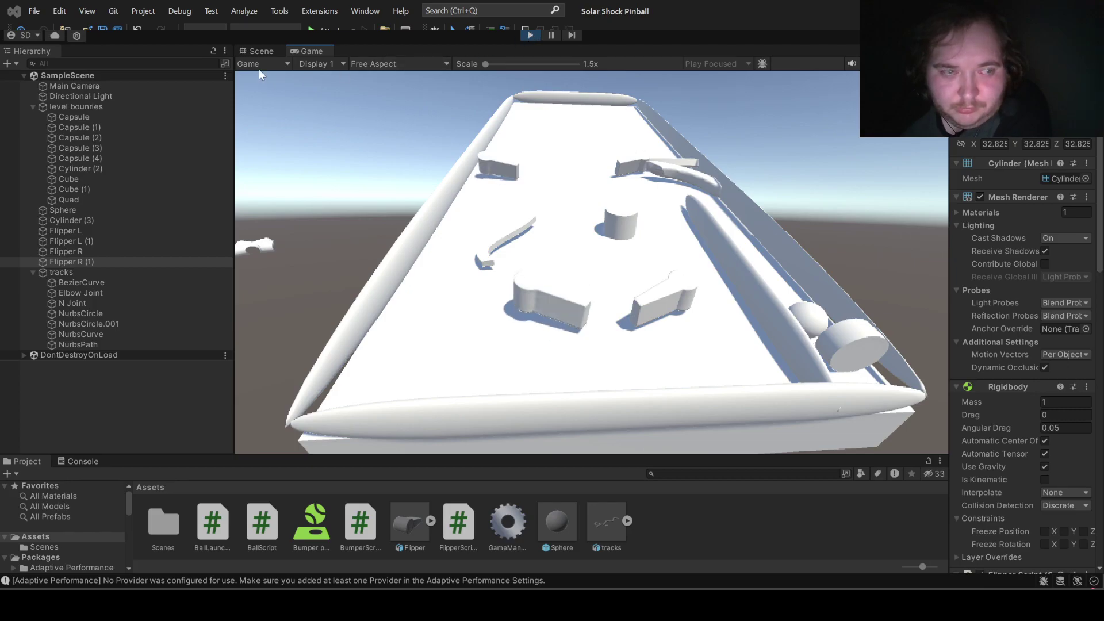
left_click(527, 36)
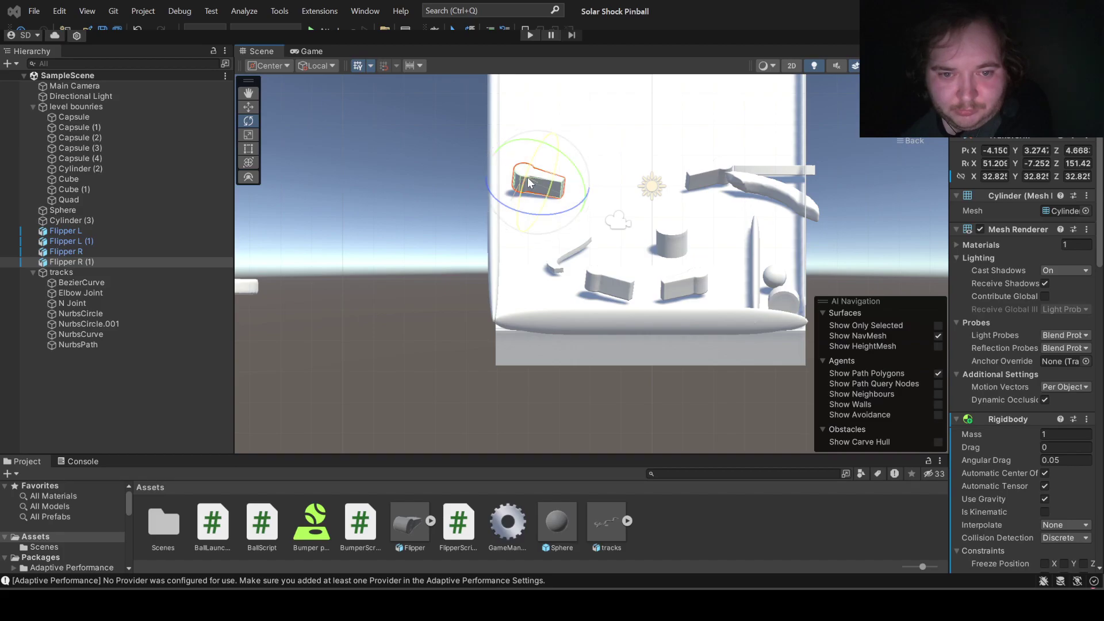
mouse_move(529, 183)
left_mouse_down()
mouse_move(532, 163)
mouse_move(530, 189)
mouse_move(565, 182)
left_mouse_up()
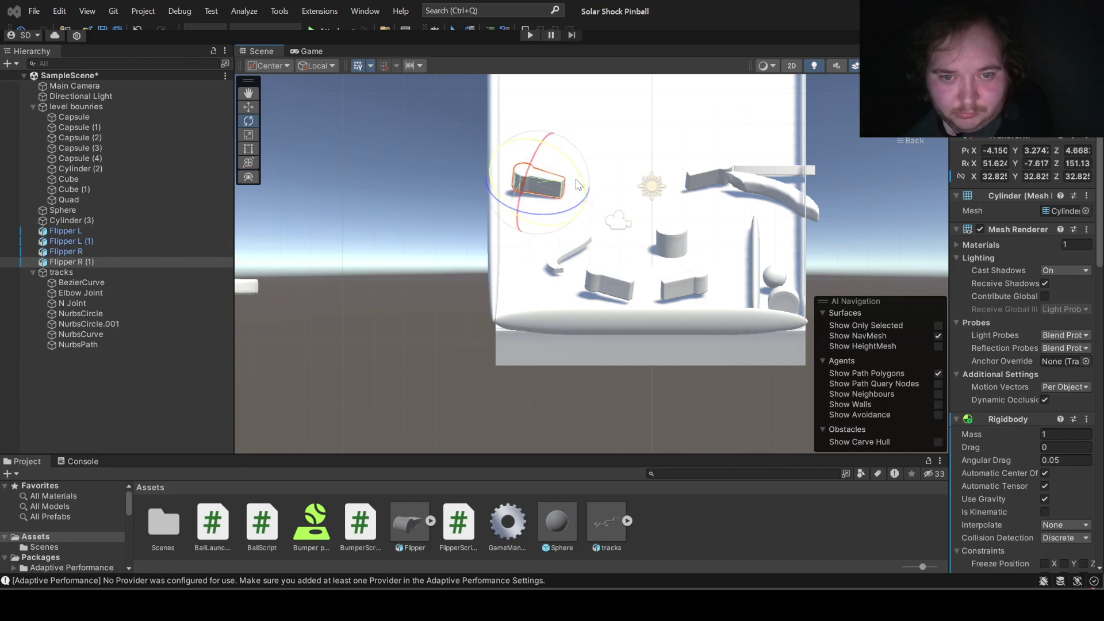
left_click_drag(565, 182, 581, 190)
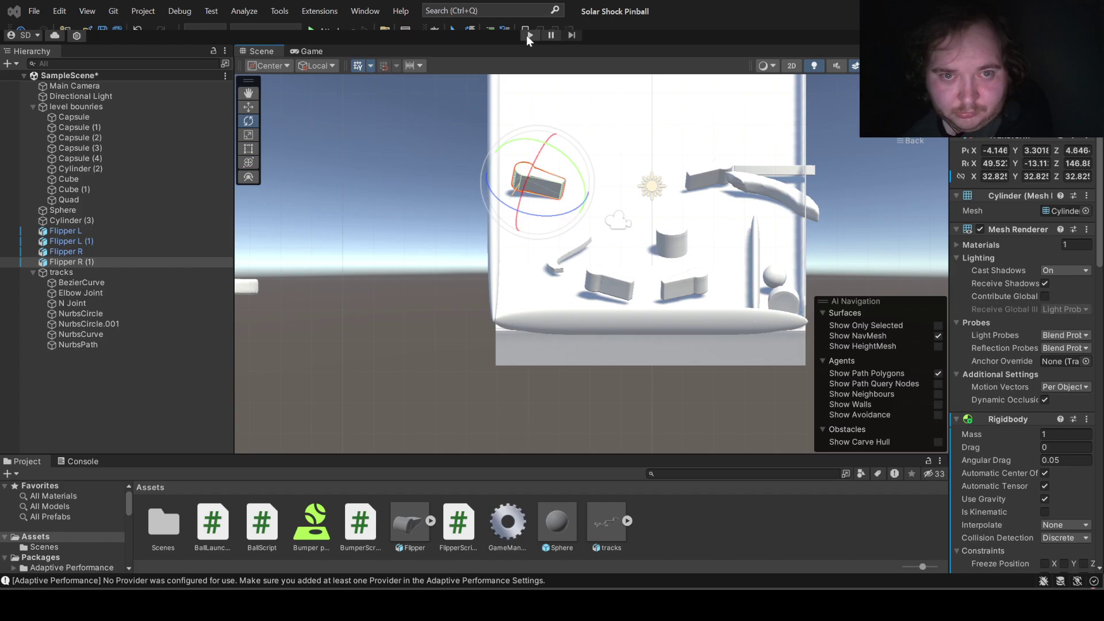
Step: Play-test using the A flipper key, adjusting Flipper R (1) between runs to about X 59.53, Y -6.492, Z 151.81
left_click(529, 36)
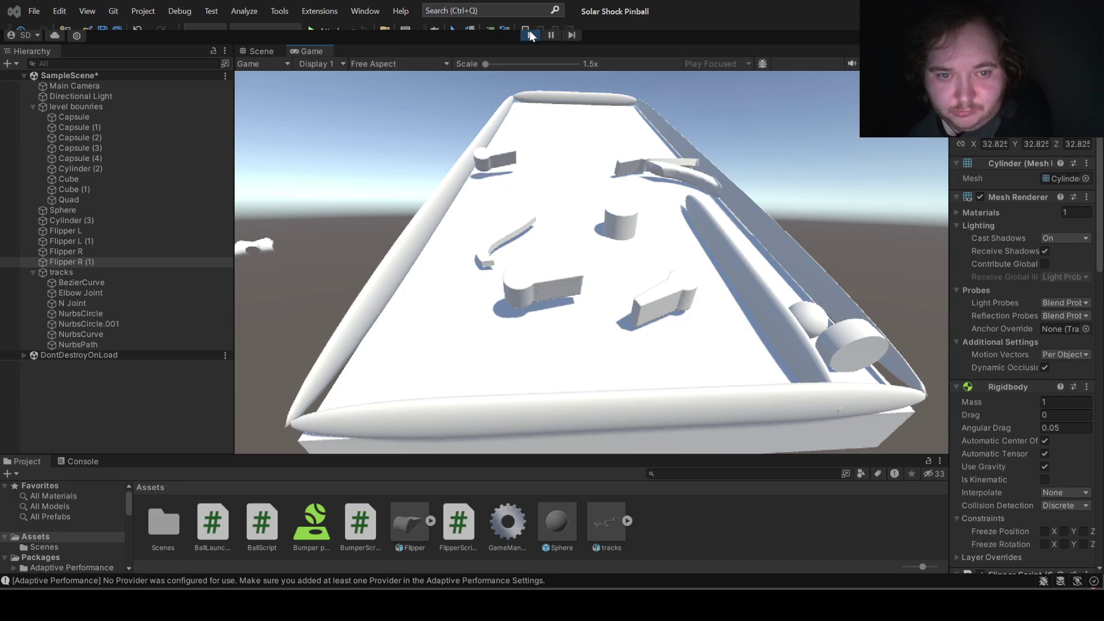
key("a")
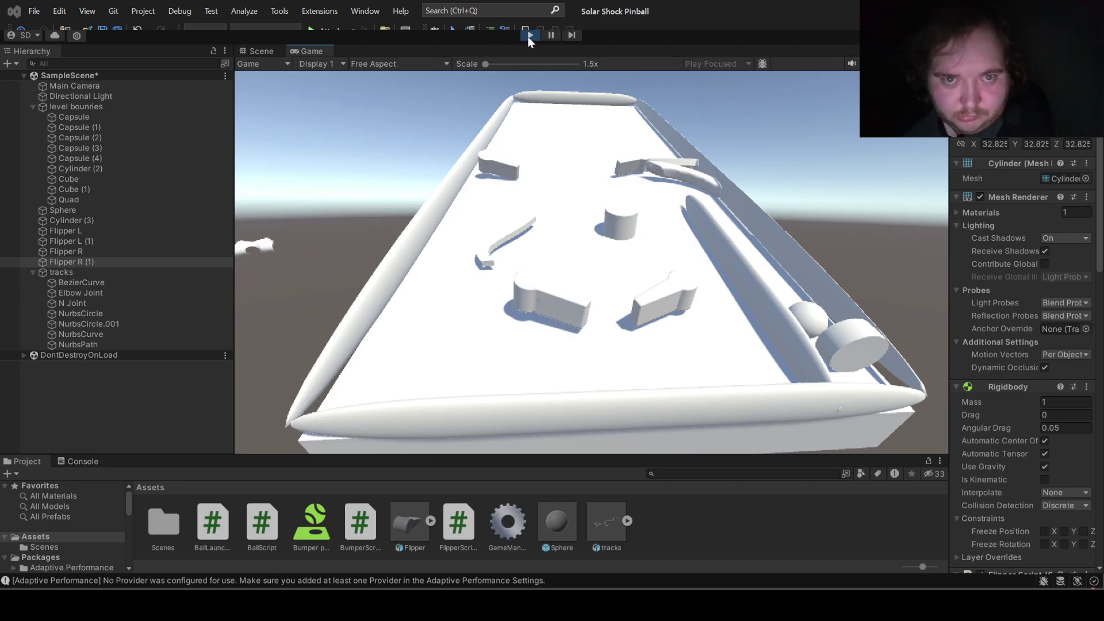
left_click(530, 36)
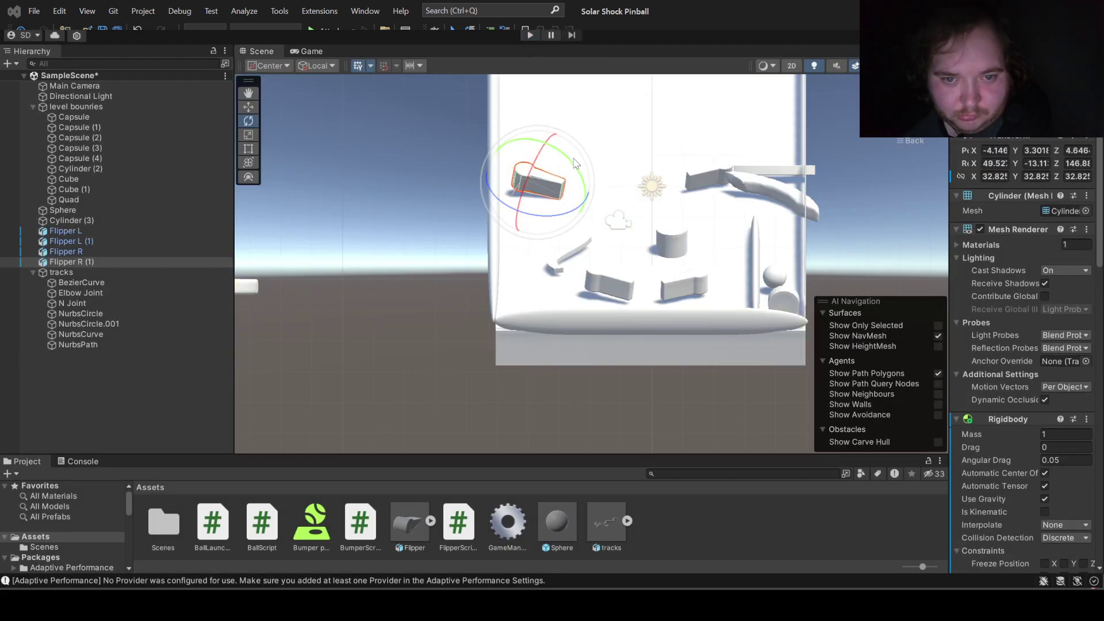
left_click_drag(576, 164, 553, 164)
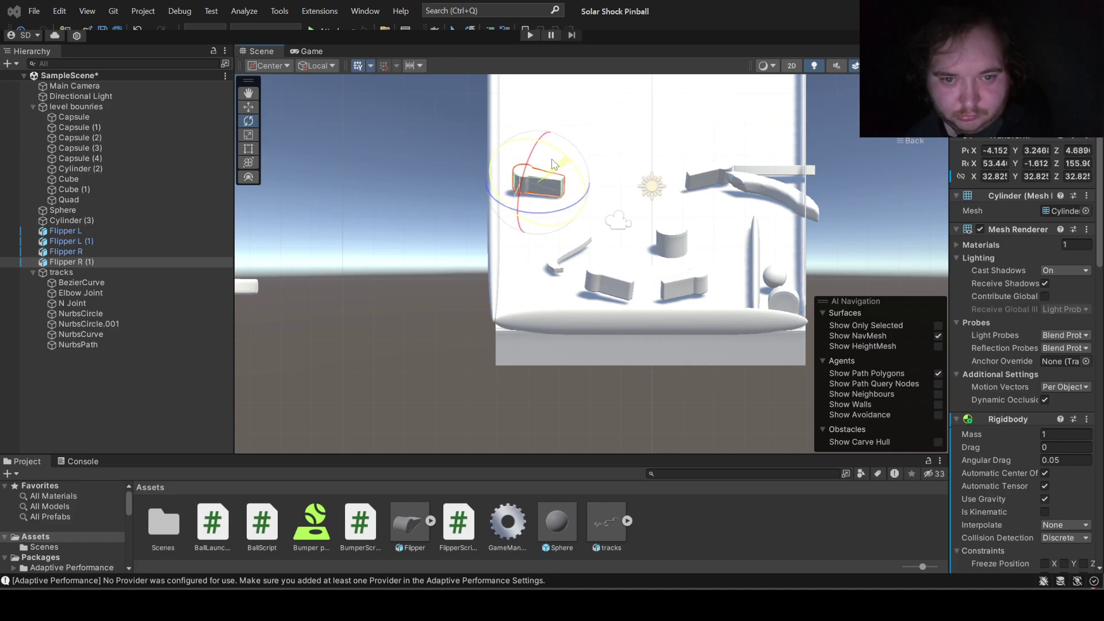
left_click(530, 36)
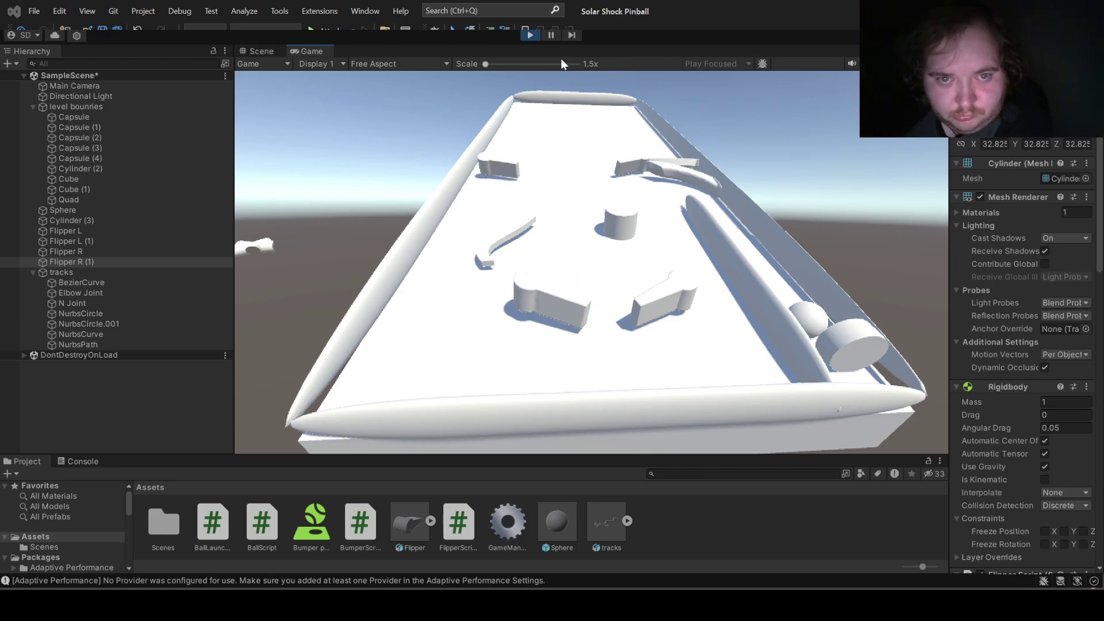
left_click(529, 34)
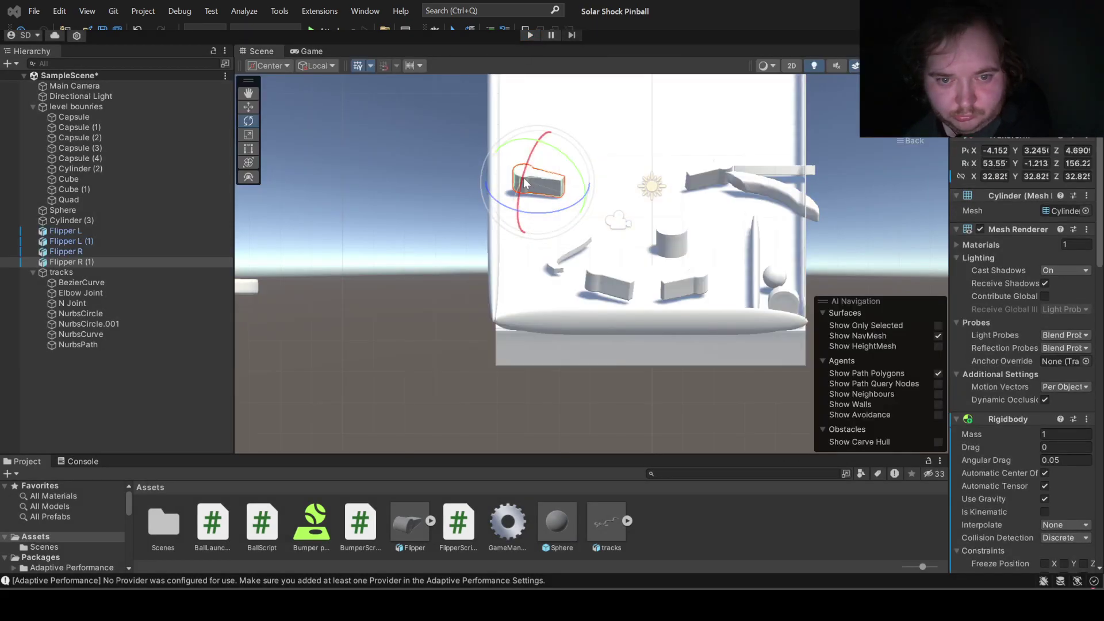
left_click_drag(524, 183, 523, 167)
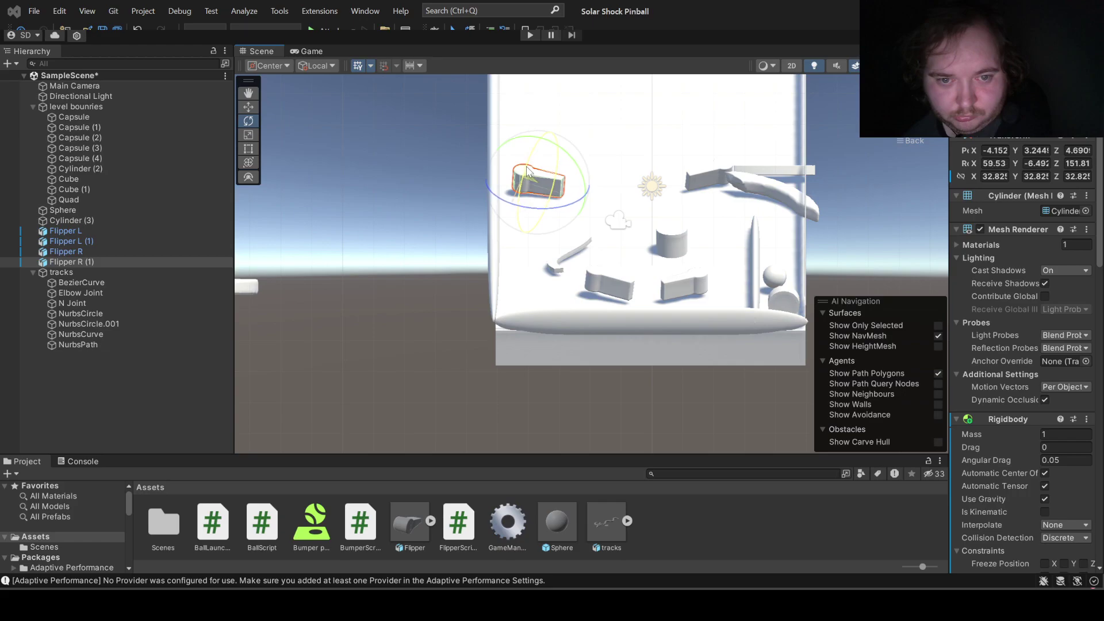
Step: Run another play-test of the table, stop it, and scroll down the Inspector
left_click(529, 36)
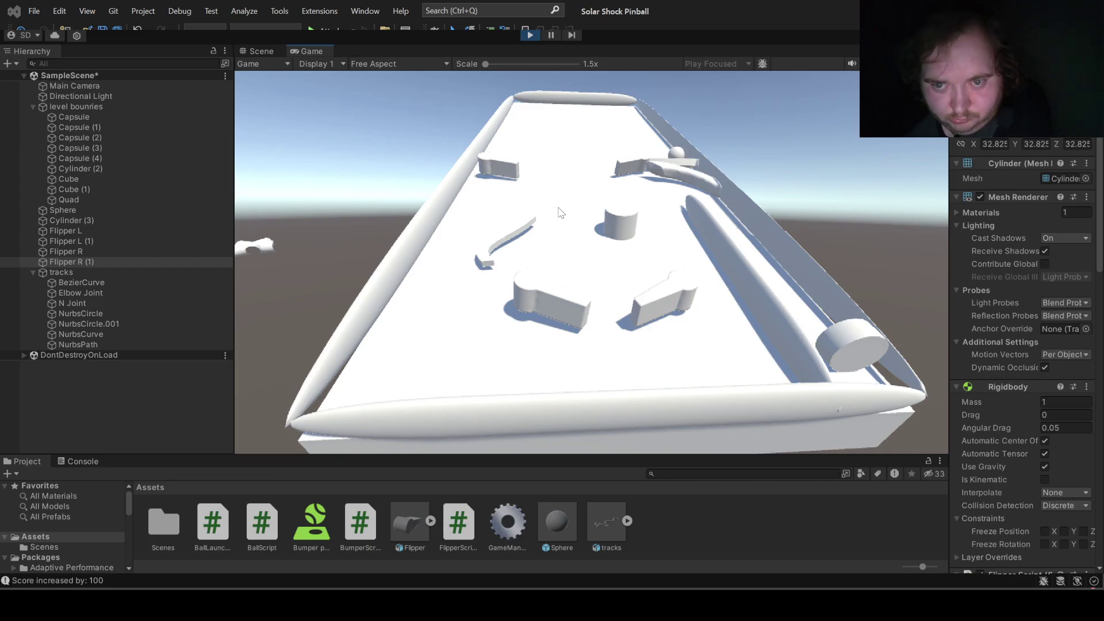
left_click(535, 36)
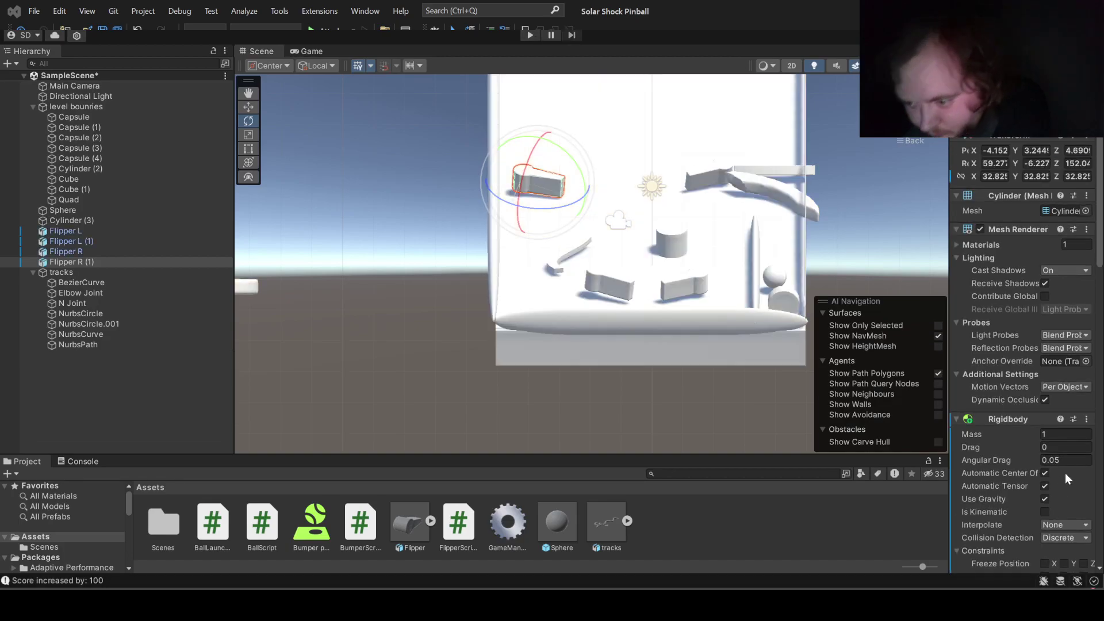
scroll(1040, 472, "down", 3)
scroll(1040, 472, "down", 6)
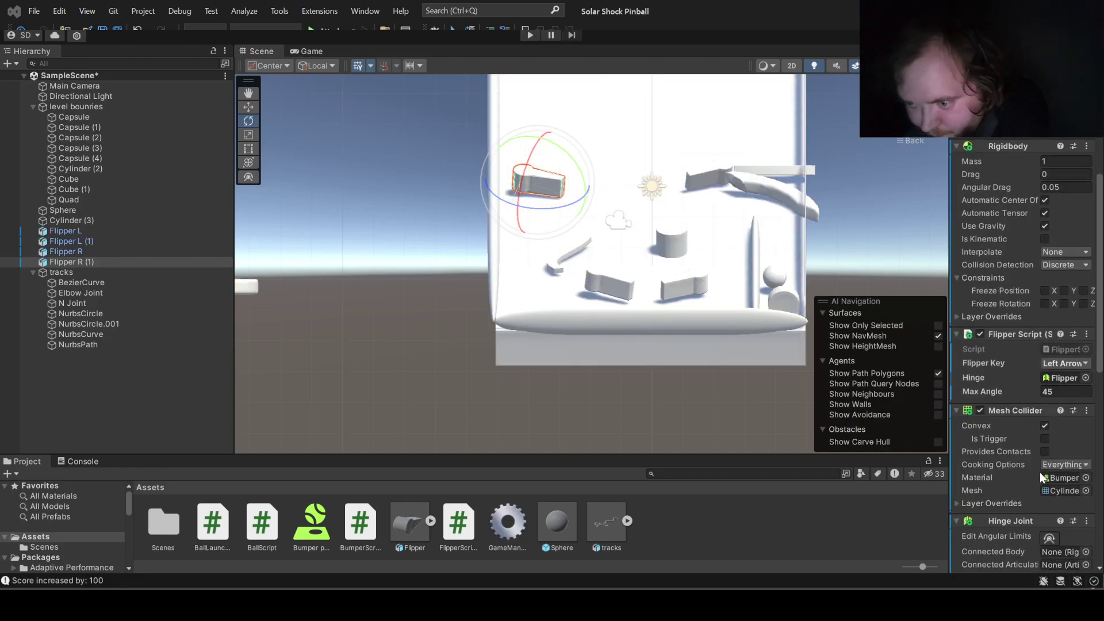
Step: Change the curved NurbsCurve bumper's Bump Force from 5 to 10 in its Bumper Script component
left_click(797, 197)
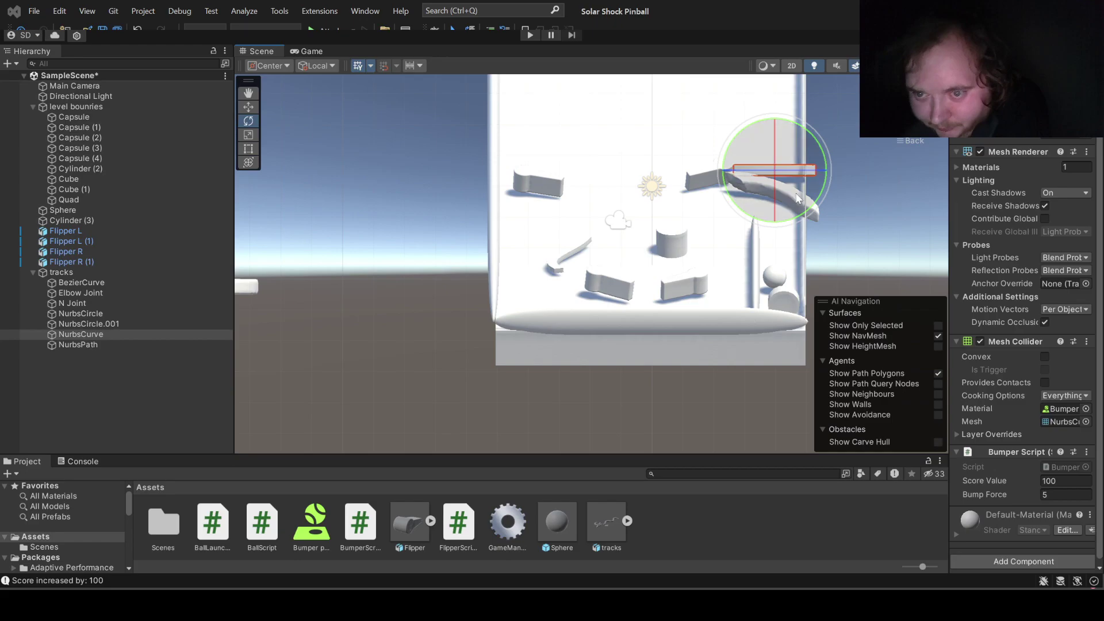
left_click(1056, 481)
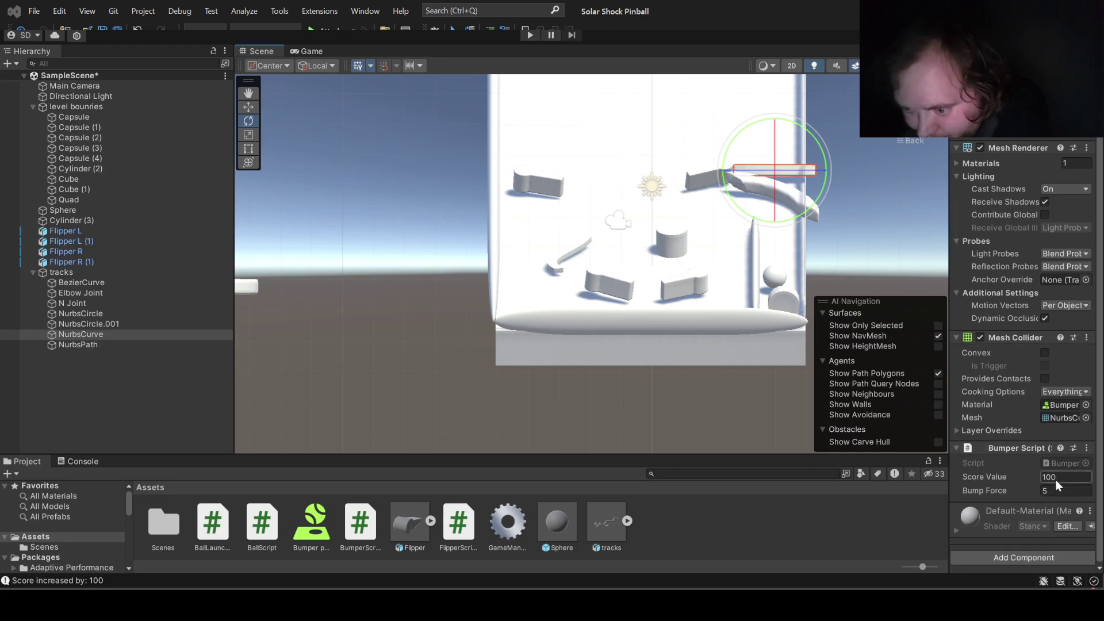
left_click(1054, 492)
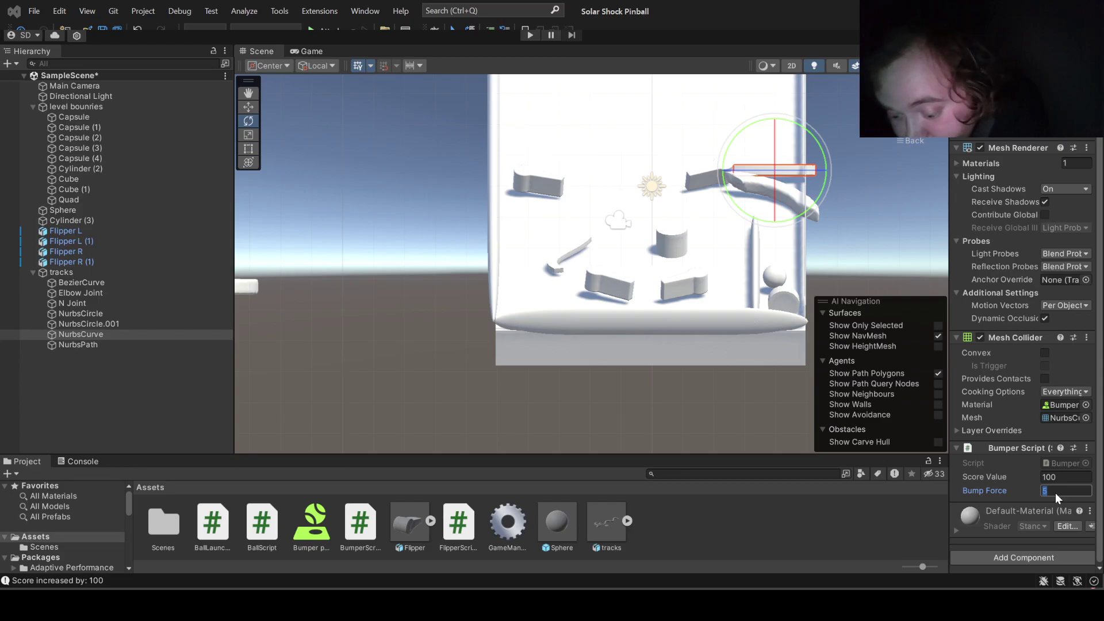
type("10")
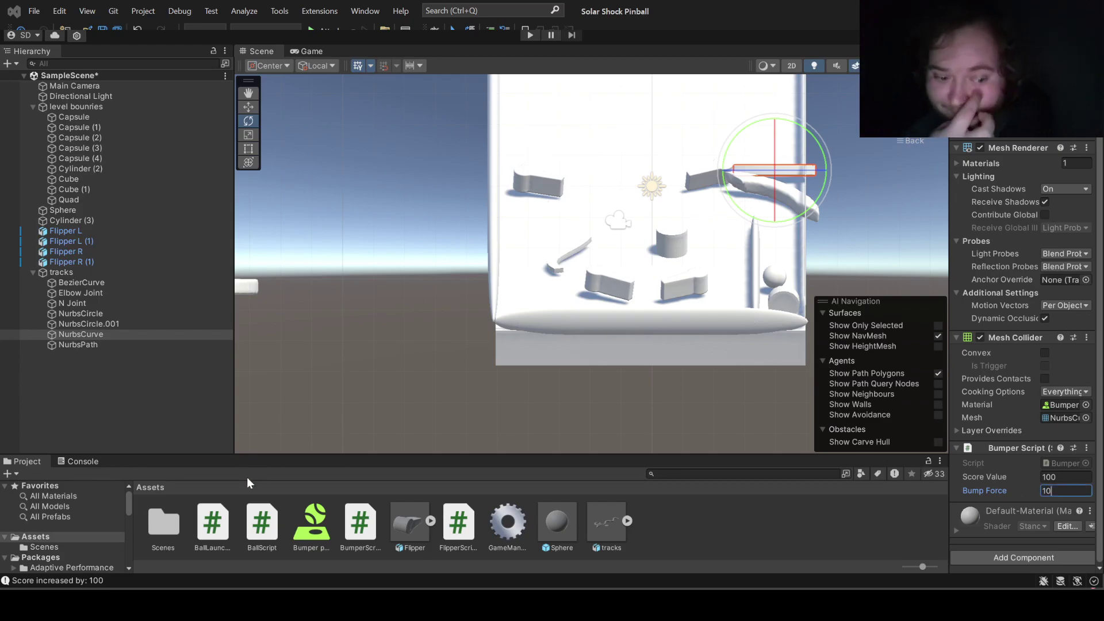
left_click(257, 525)
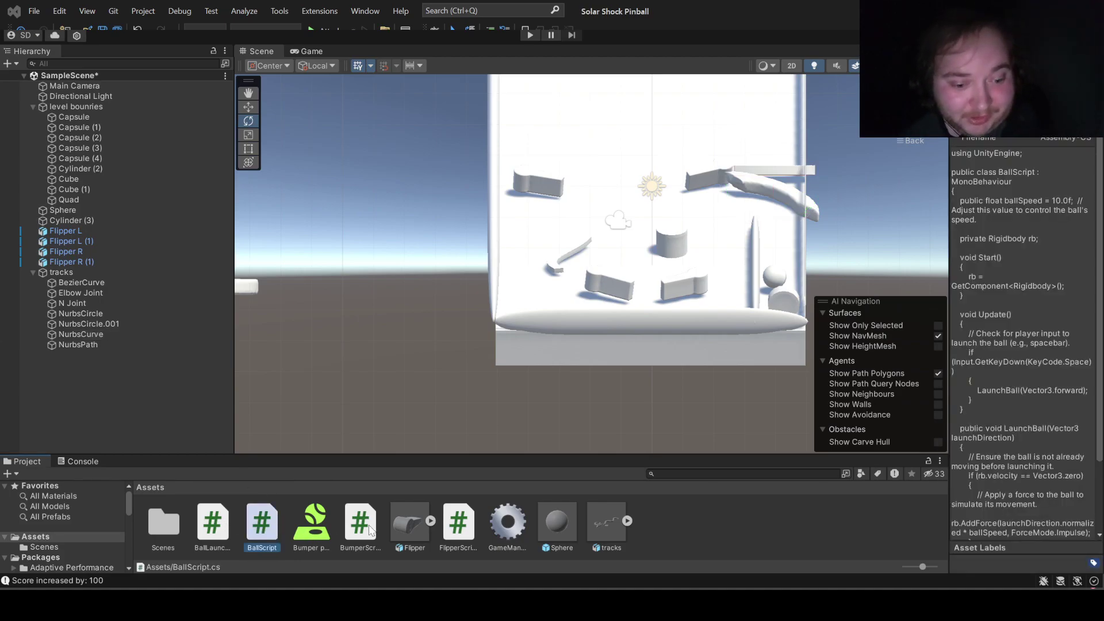
Step: Bring up the FlipperScript code, with motor targetVelocity 1000 and force 1000, and select all of it
left_click(464, 521)
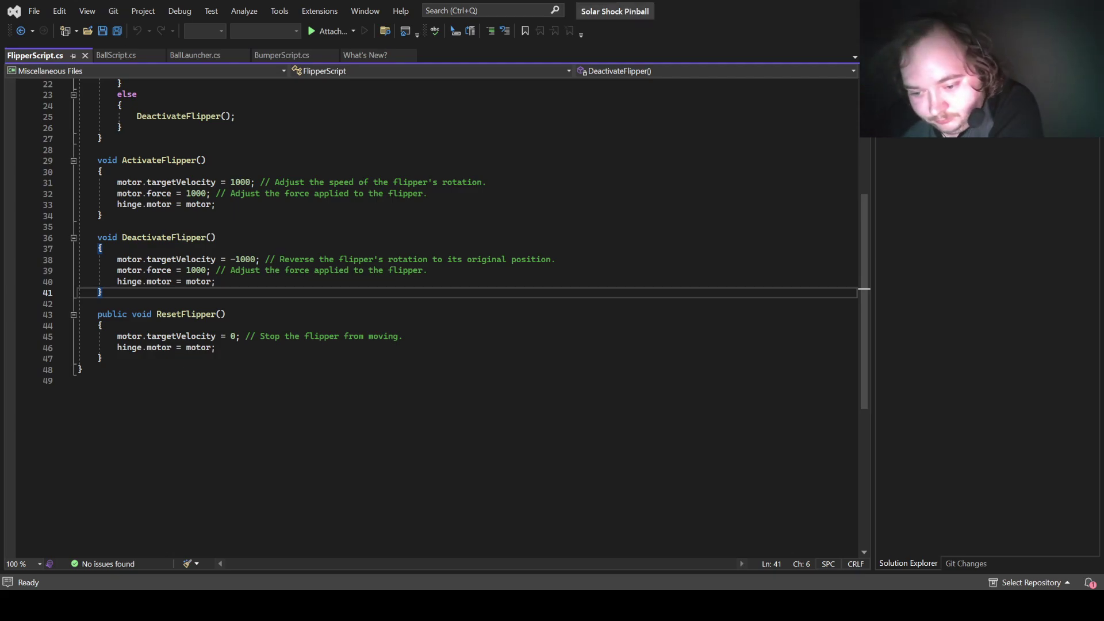
left_click(639, 400)
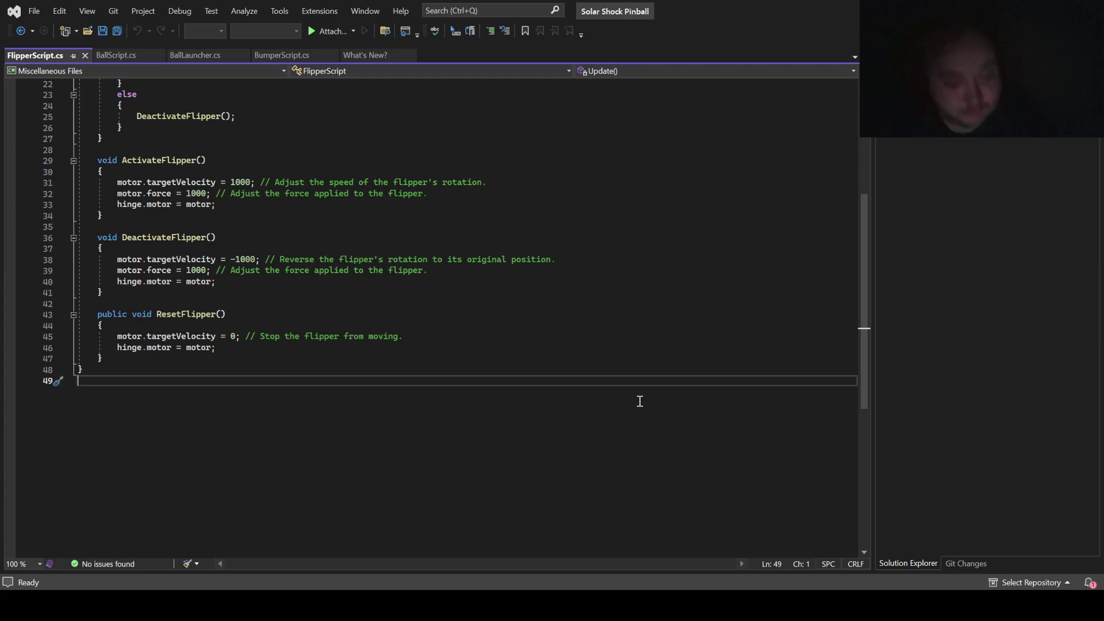
key("ctrl+a")
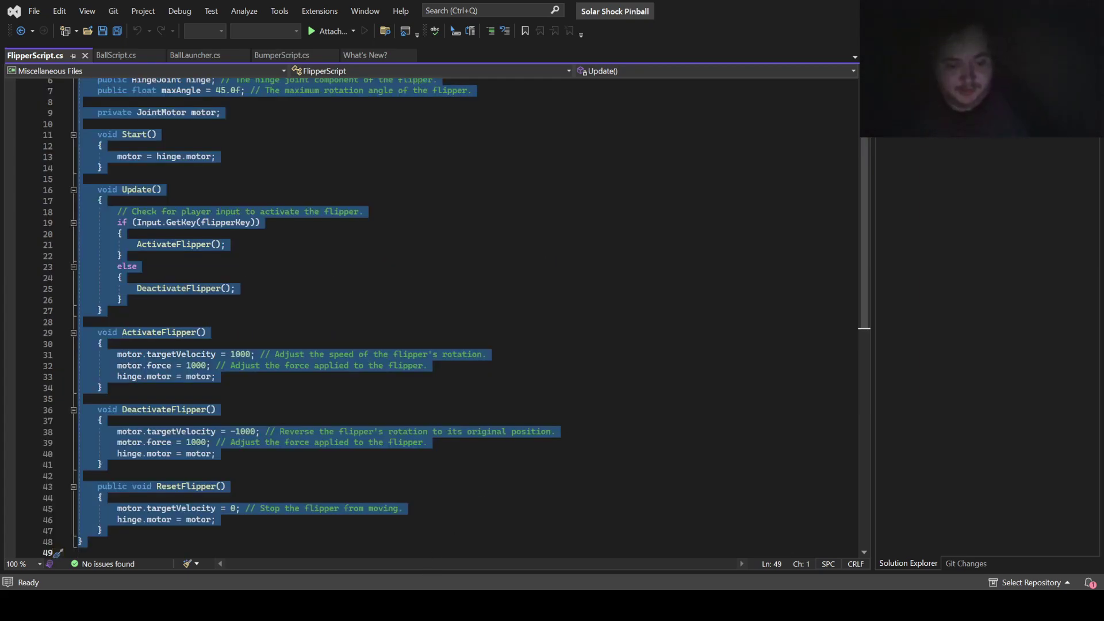
key("alt+Tab")
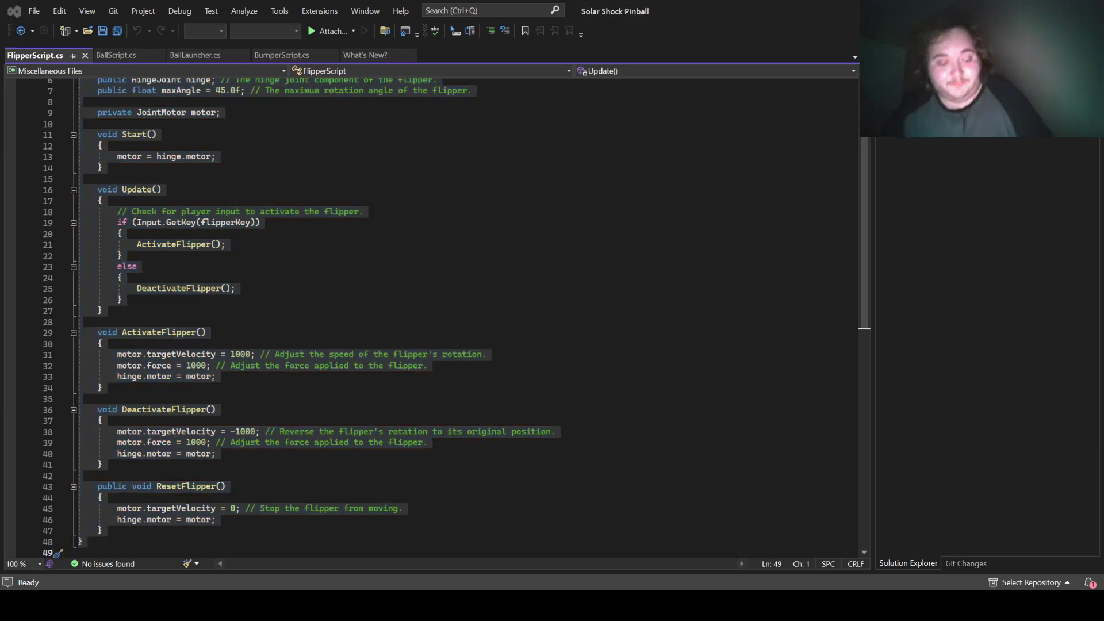
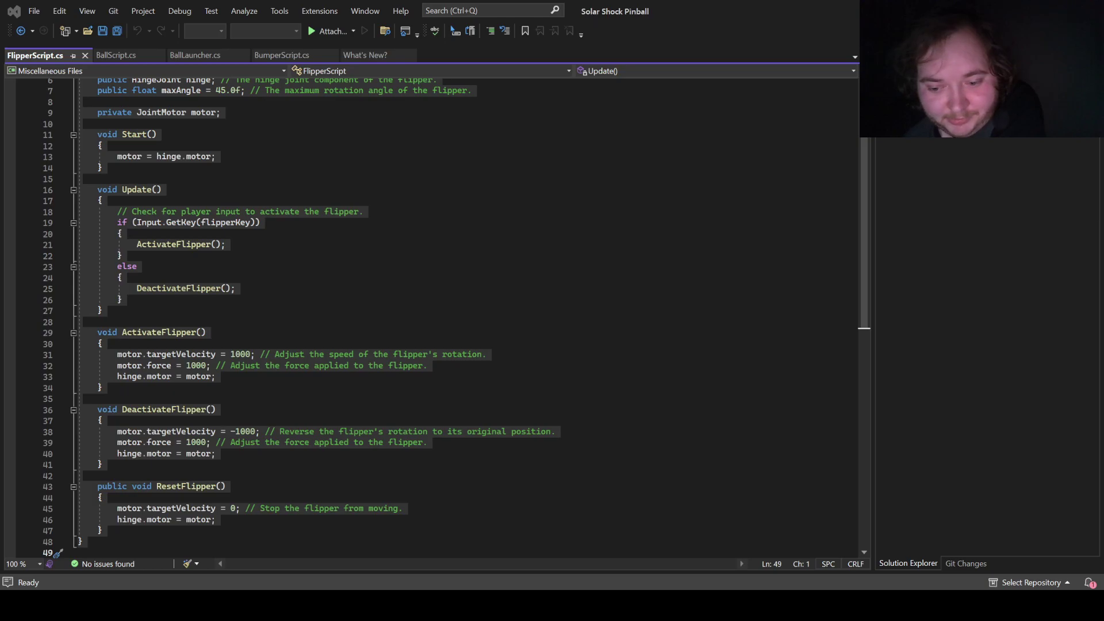
Step: Replace FlipperScript with code adding LaunchBallIfInContact and a 500.0f launchForce, then save it
key("ctrl+a")
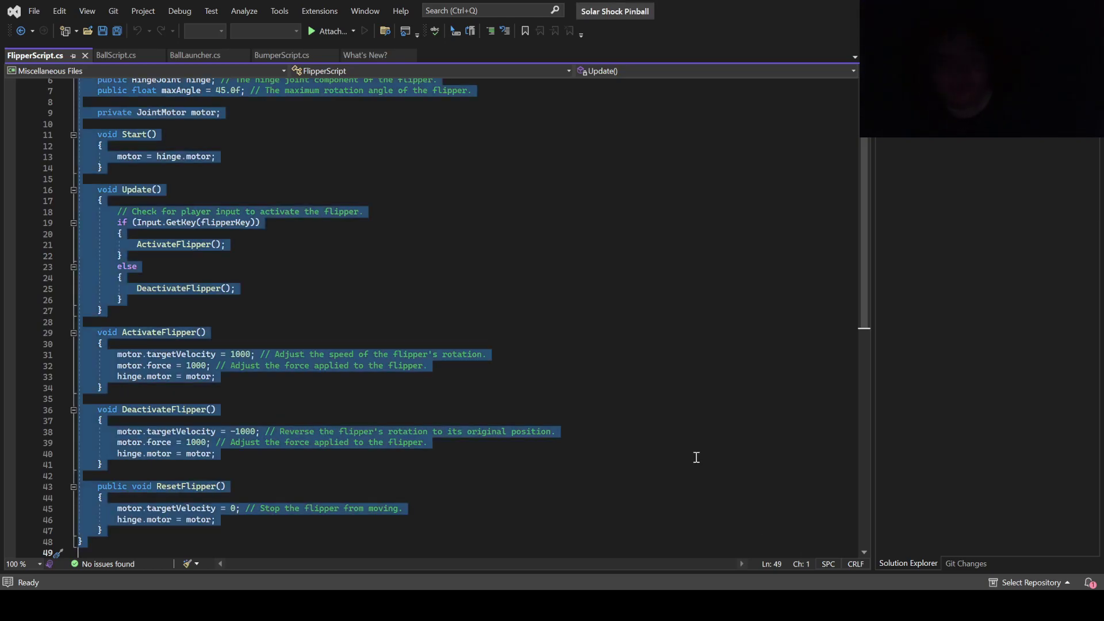
key("ctrl+v")
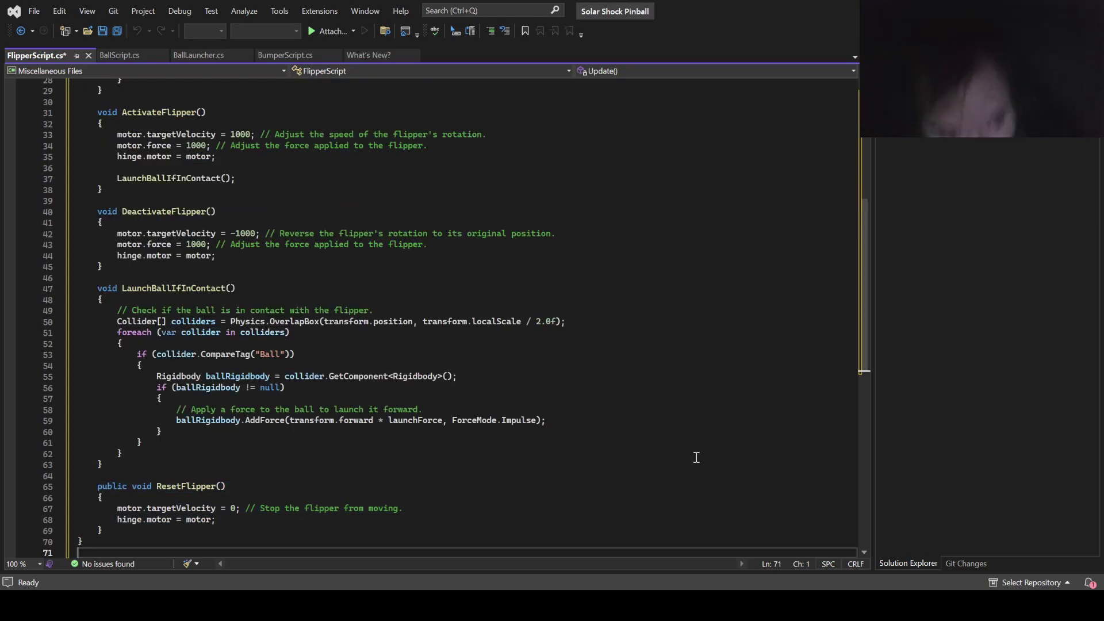
left_click(695, 457)
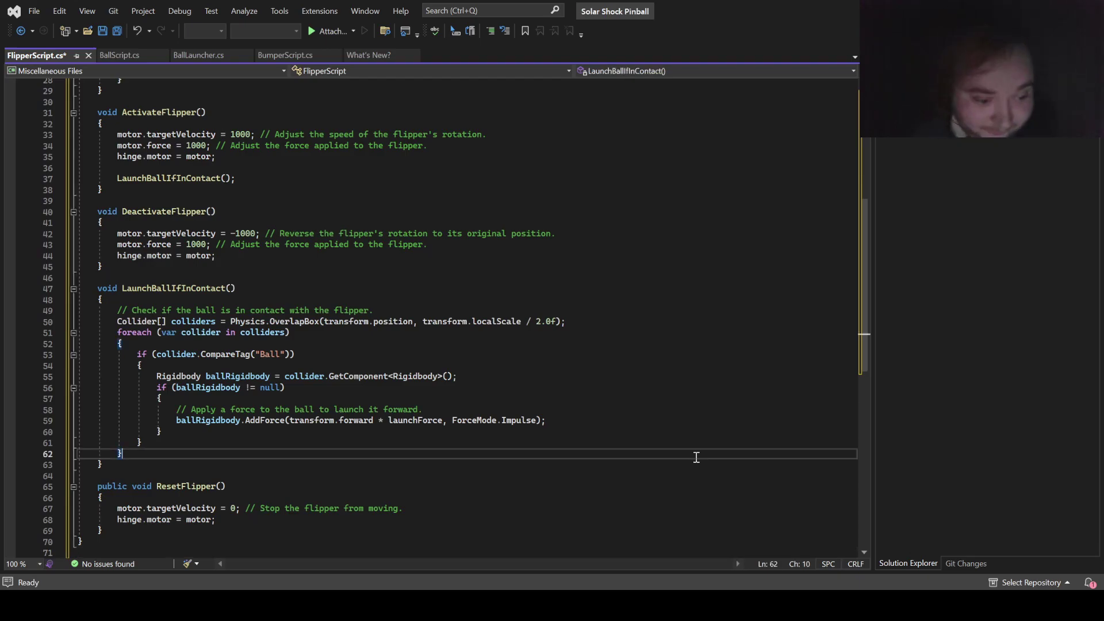
scroll(695, 457, "up", 9)
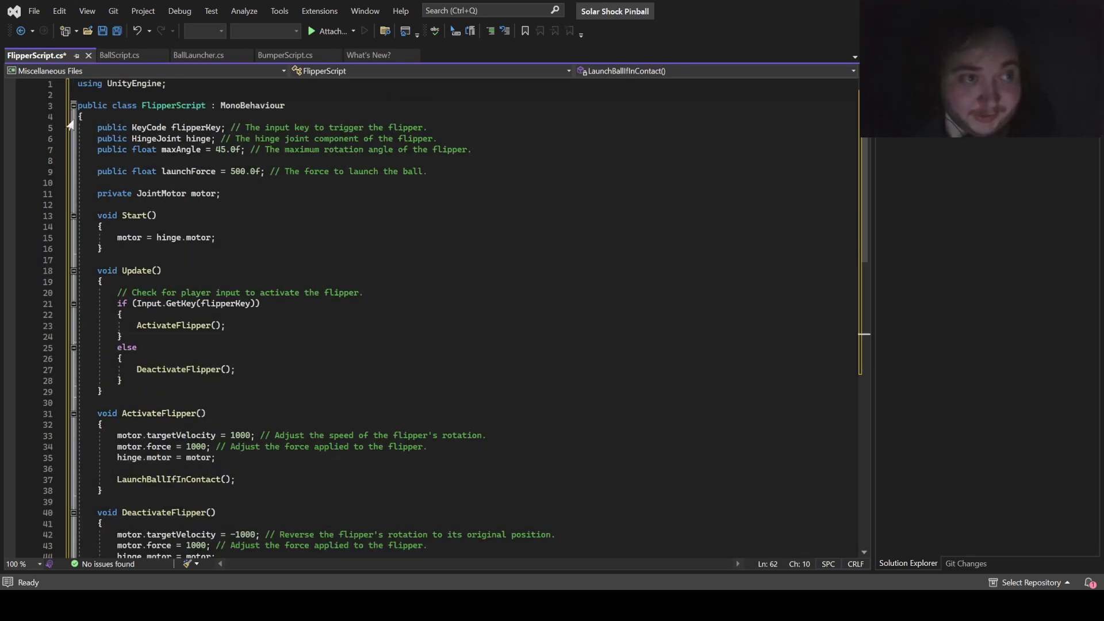
left_click(105, 31)
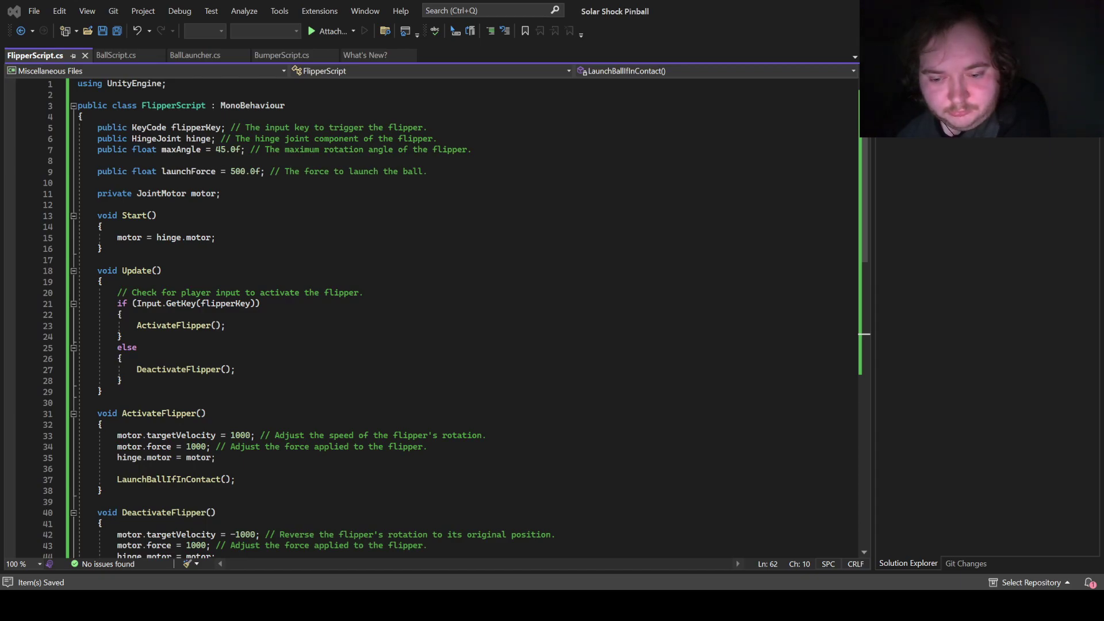
Step: Paste the isBallInContact-tracking version over FlipperScript, save it, and return to Unity
key("alt+Tab")
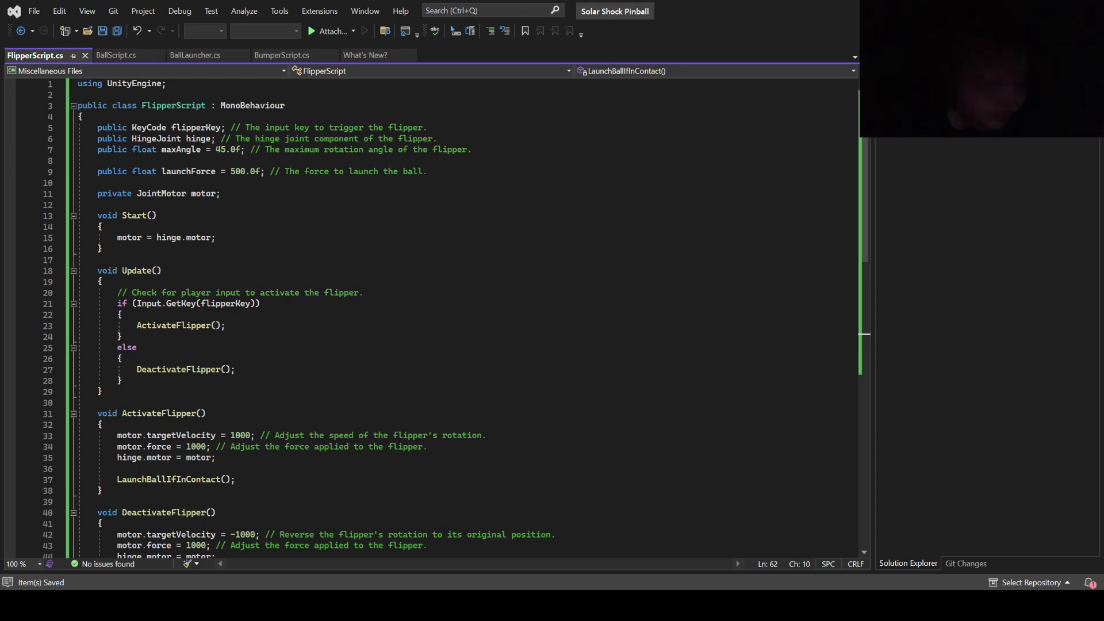
left_click(621, 470)
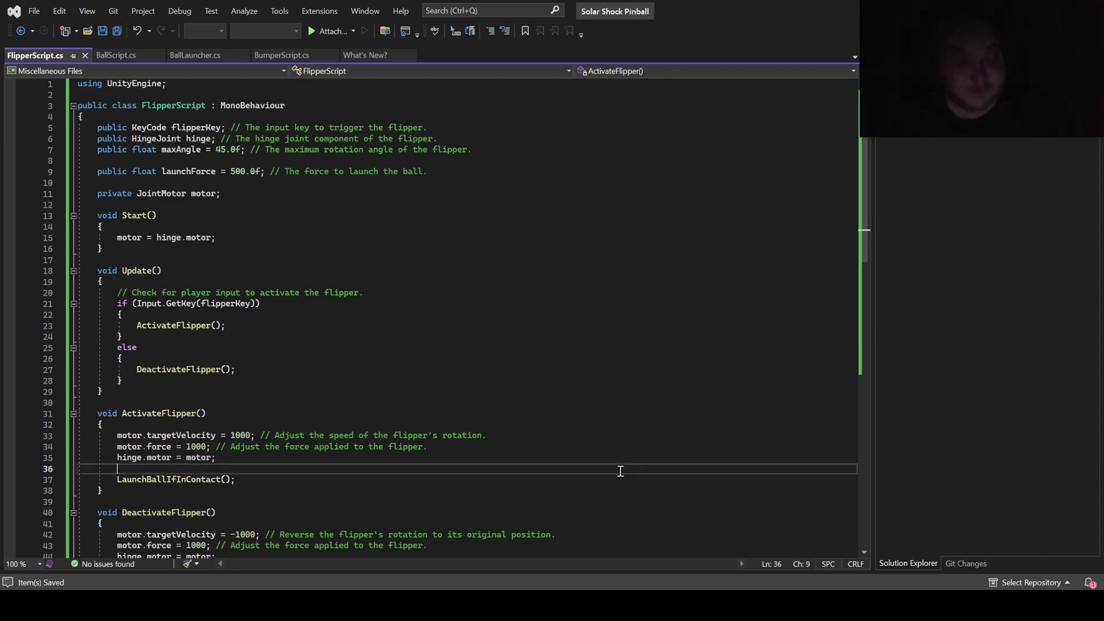
key("ctrl+a")
key("ctrl+v")
key("ctrl+a")
key("Right")
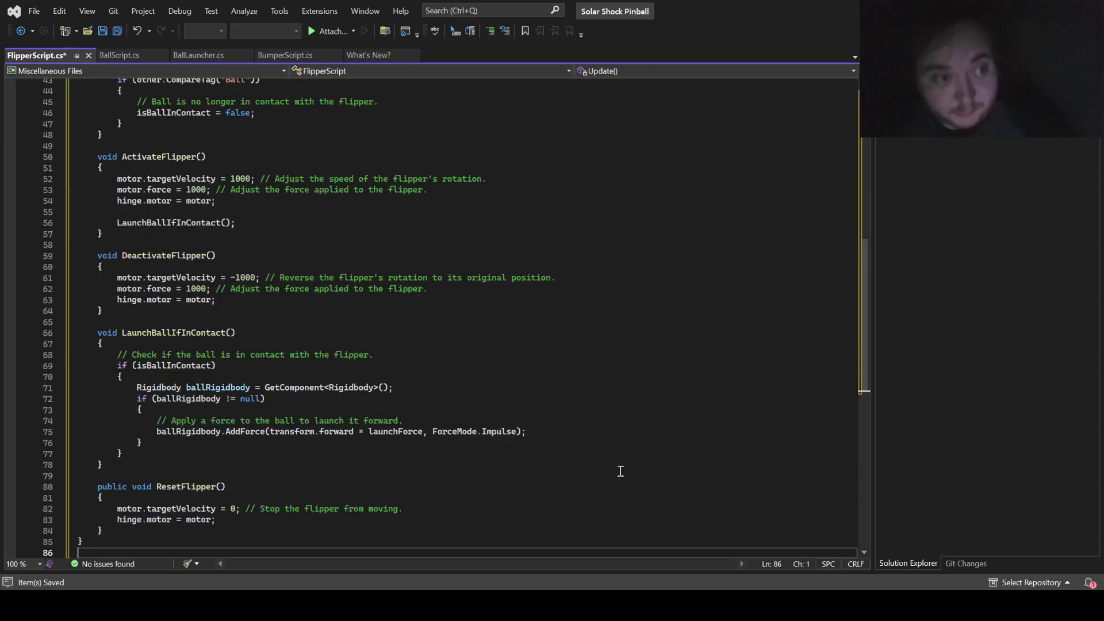
left_click(103, 32)
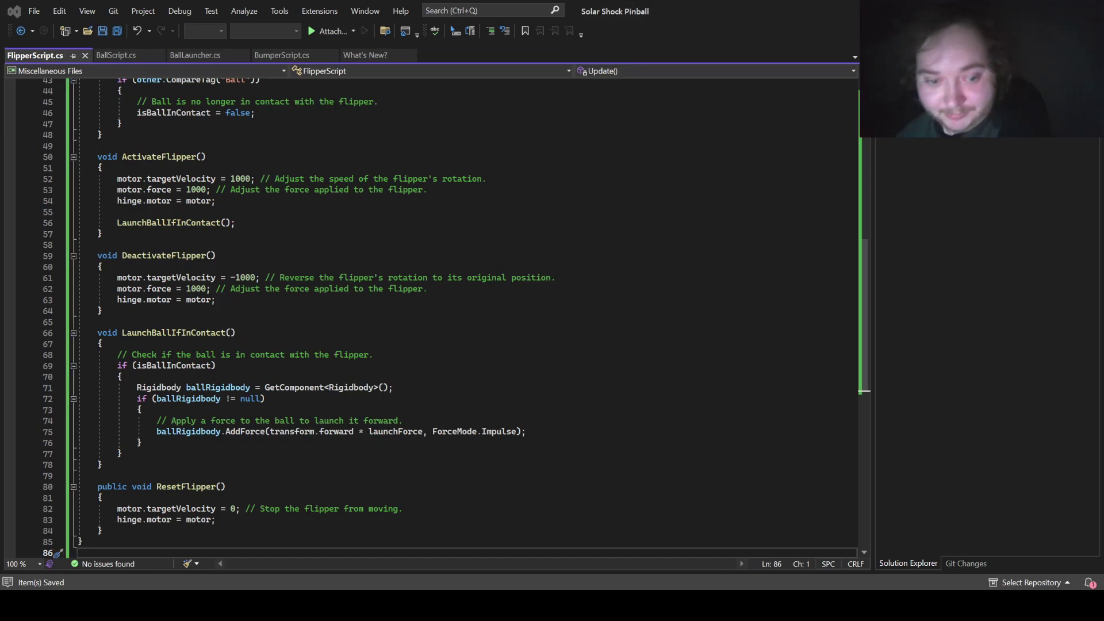
key("alt+Tab")
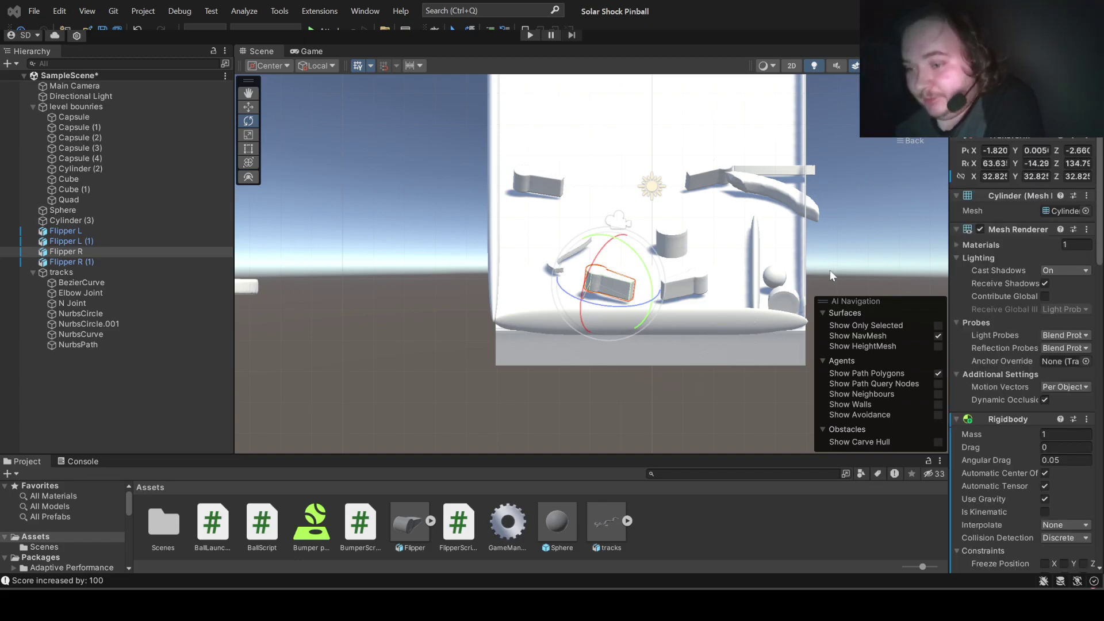
Step: Play the table, launch the ball with Space, and hit it with the left flipper
left_click(530, 35)
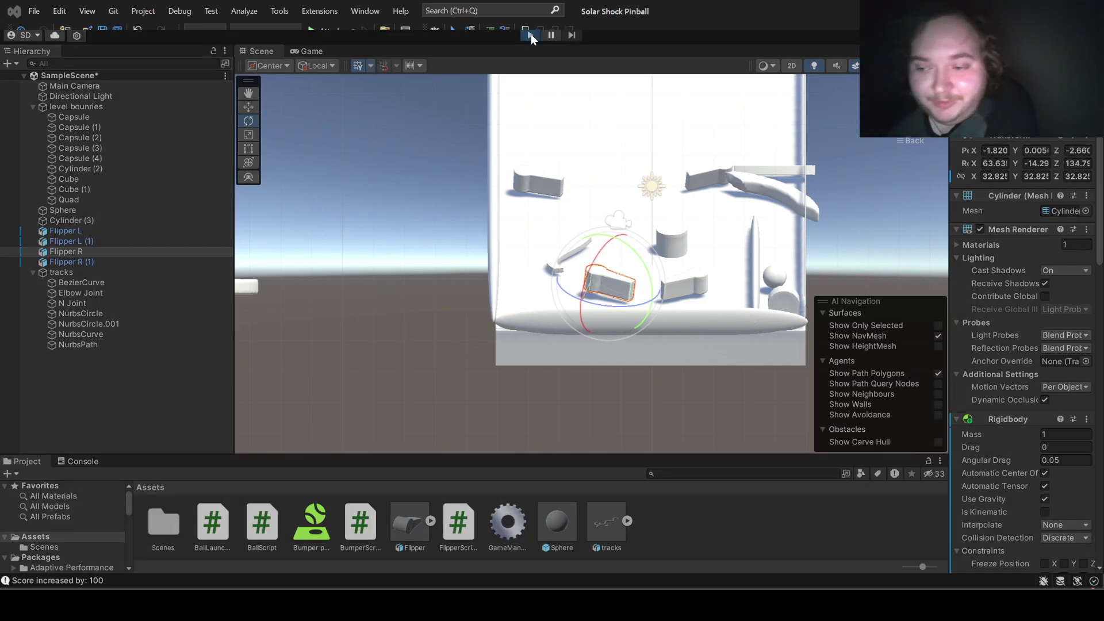
scroll(1035, 212, "down", 2)
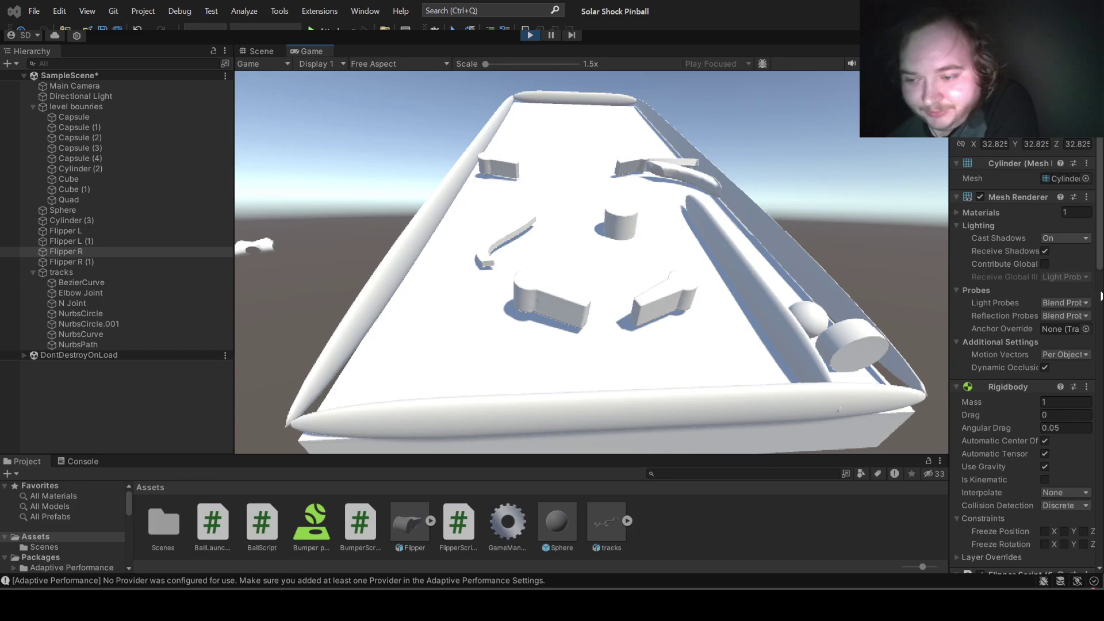
scroll(1064, 217, "down", 5)
scroll(1065, 217, "down", 5)
scroll(1064, 217, "down", 5)
scroll(1065, 217, "down", 3)
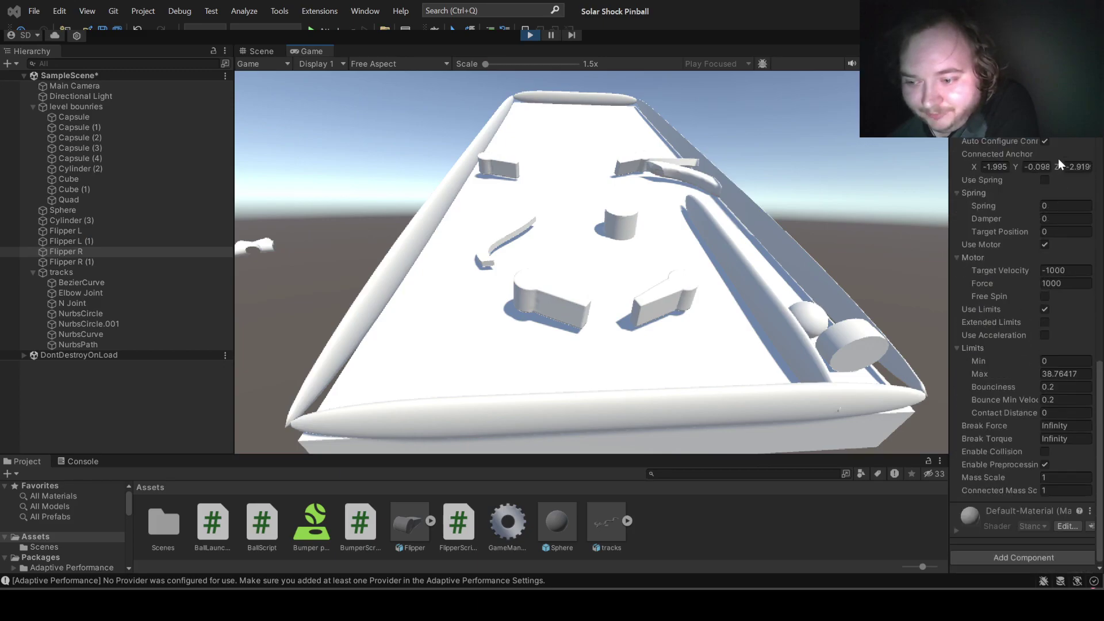
scroll(1059, 157, "up", 5)
scroll(1058, 157, "up", 5)
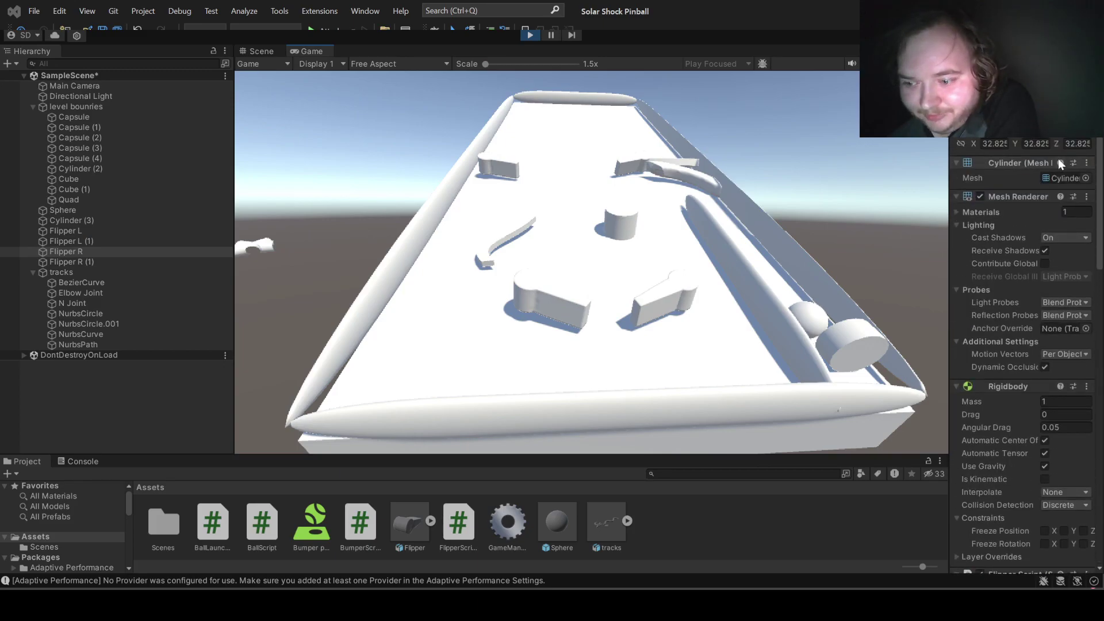
key("space")
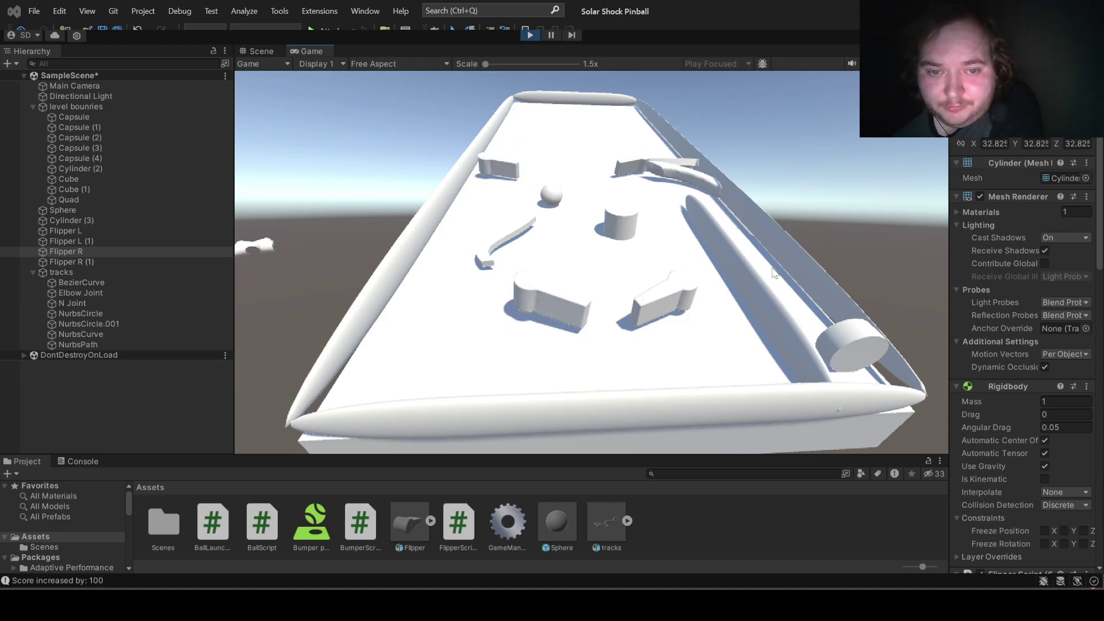
key("Left")
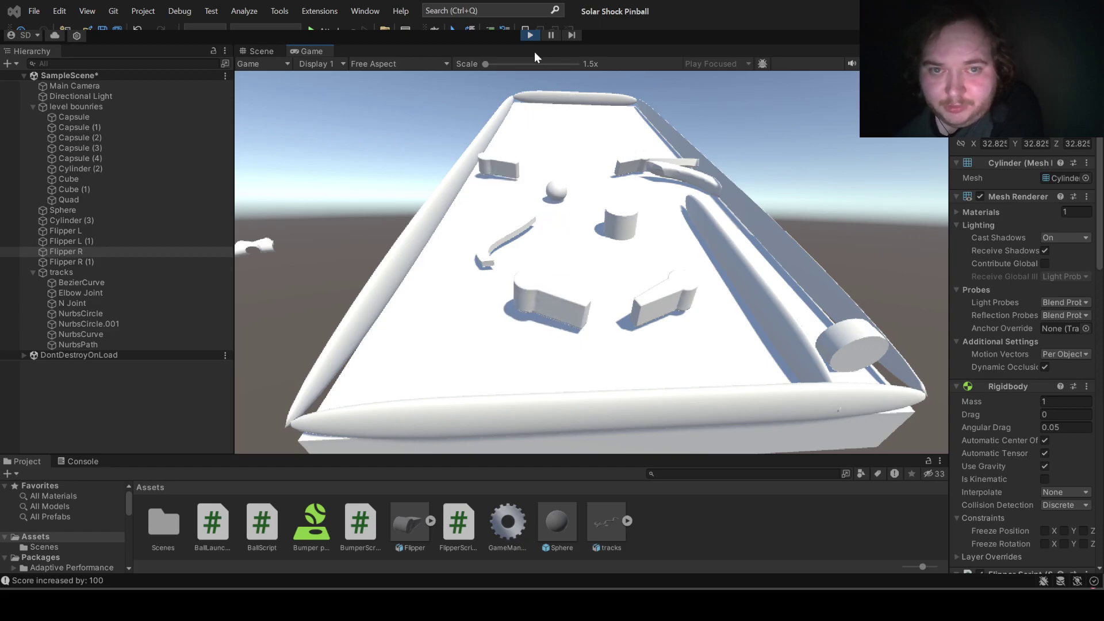
left_click(529, 35)
scroll(1032, 422, "down", 5)
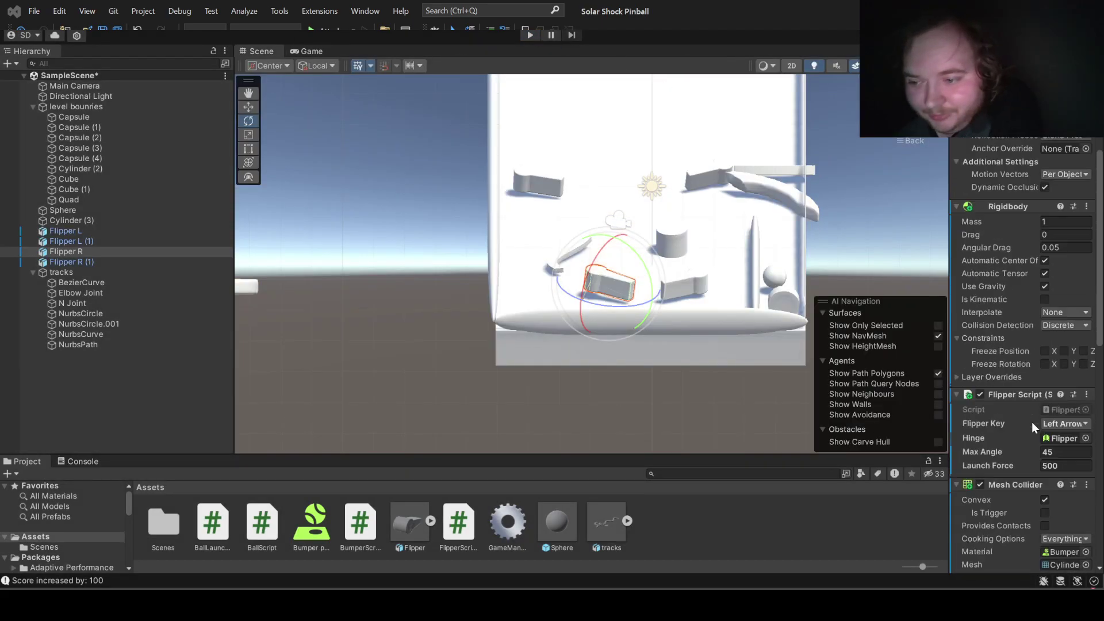
scroll(1032, 422, "down", 5)
scroll(1032, 422, "down", 5)
scroll(1033, 422, "up", 5)
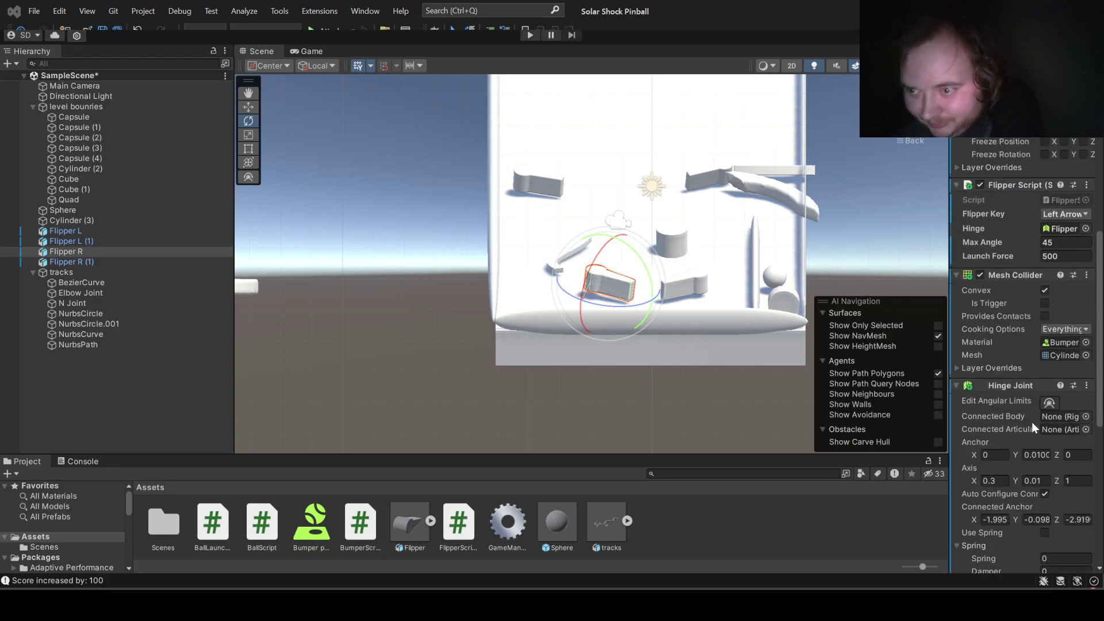
scroll(1032, 422, "up", 5)
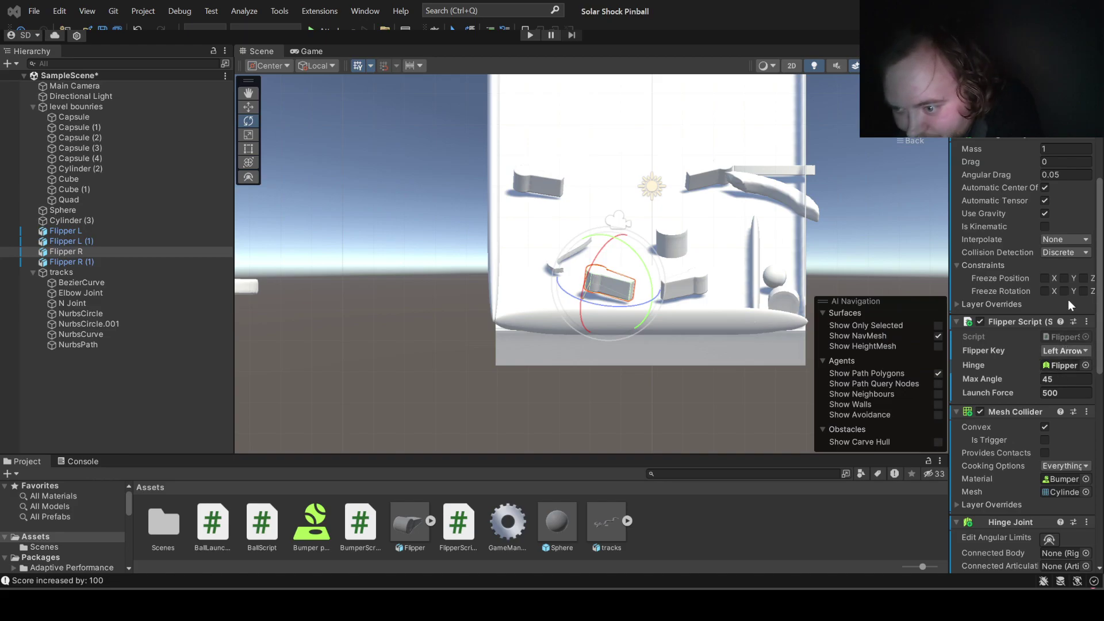
scroll(1052, 406, "down", 3)
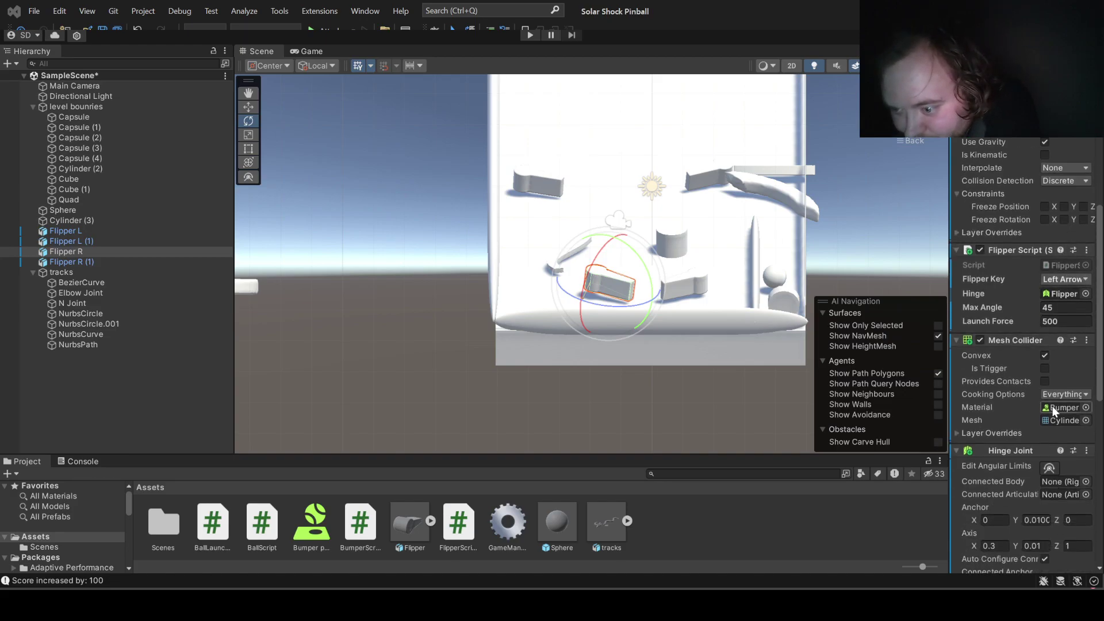
scroll(1052, 406, "up", 5)
scroll(1053, 406, "up", 4)
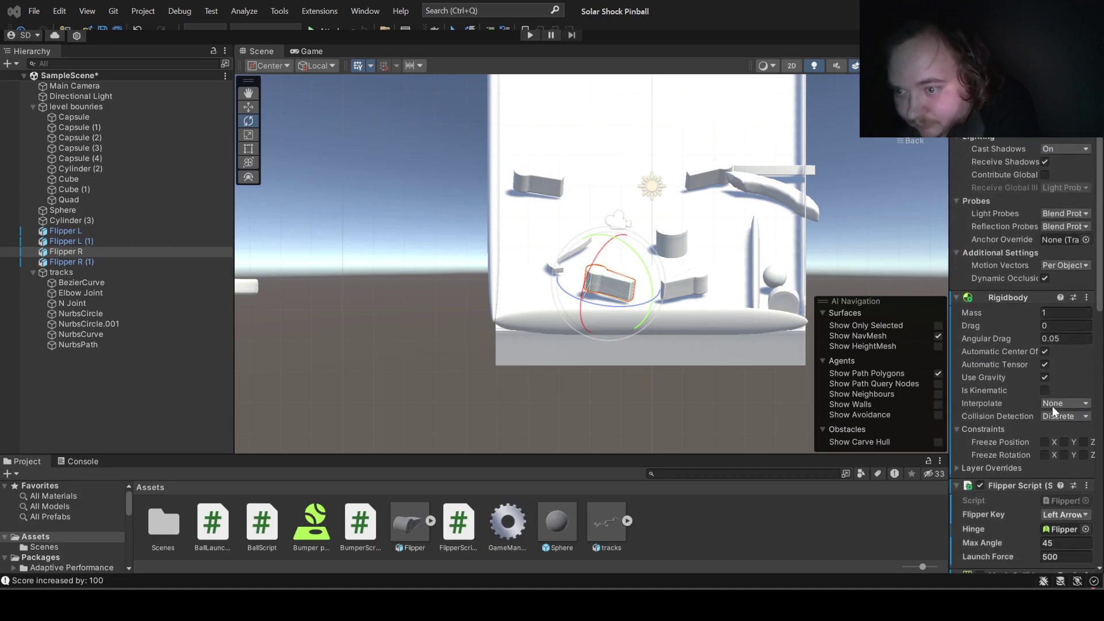
scroll(1052, 406, "down", 4)
scroll(1053, 406, "down", 5)
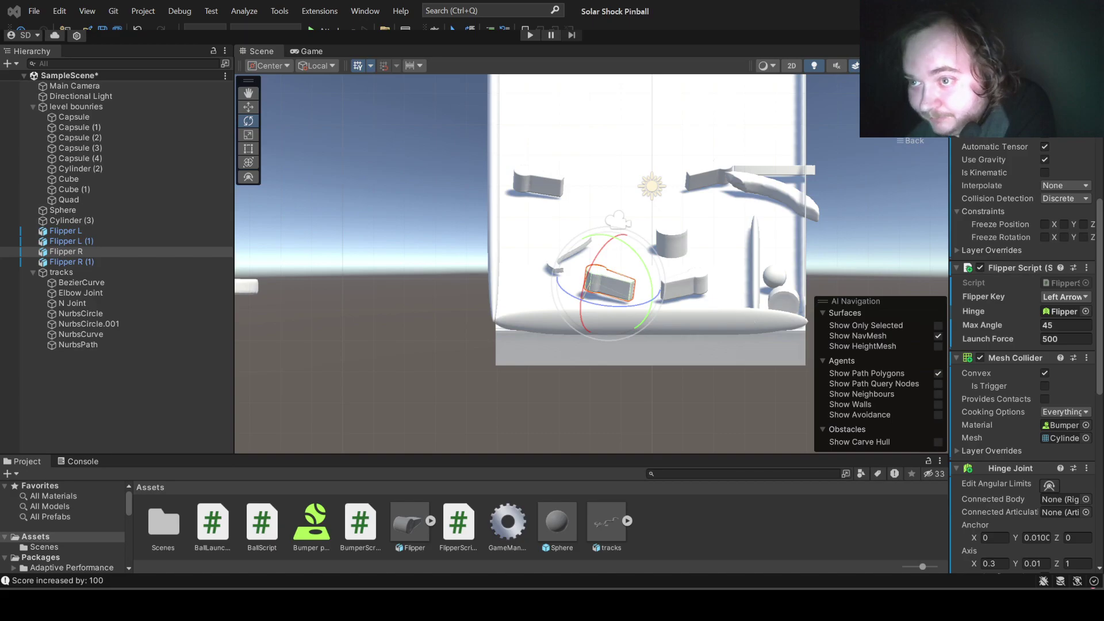
Step: Review the right flipper's hinge motor, limits, Max Angle 45 and Launch Force 500, then select the ball
left_click(681, 285)
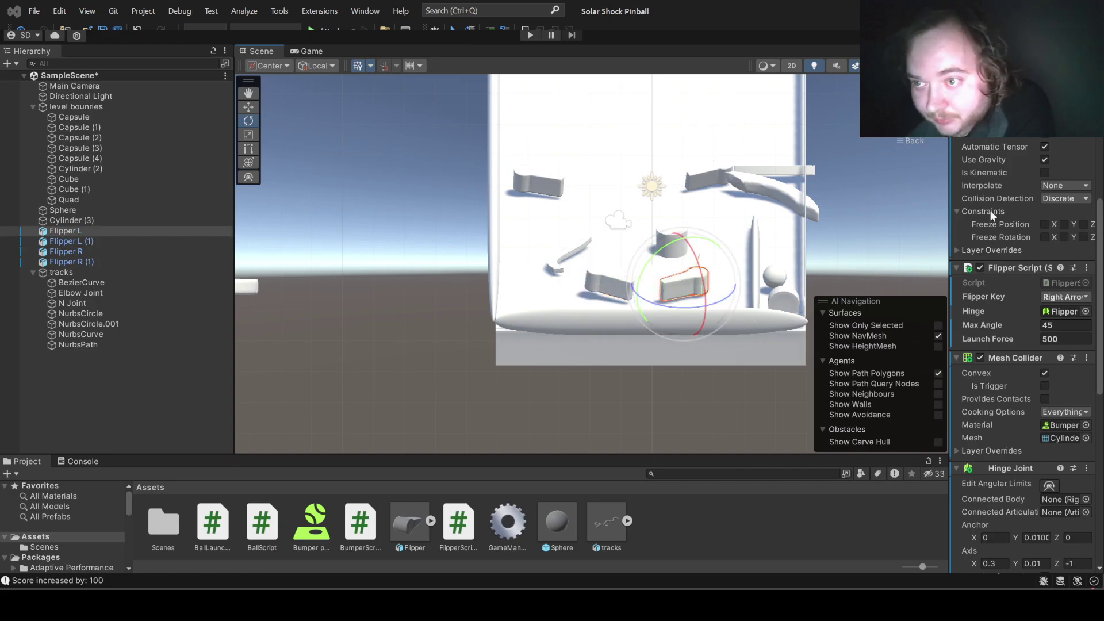
scroll(990, 211, "up", 10)
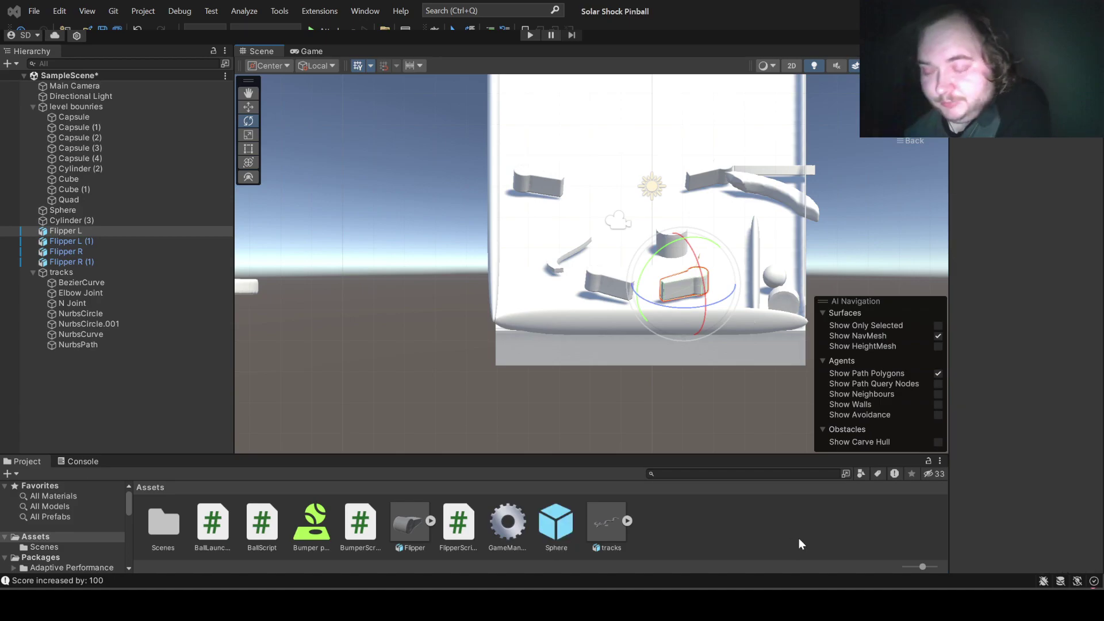
scroll(1003, 482, "down", 5)
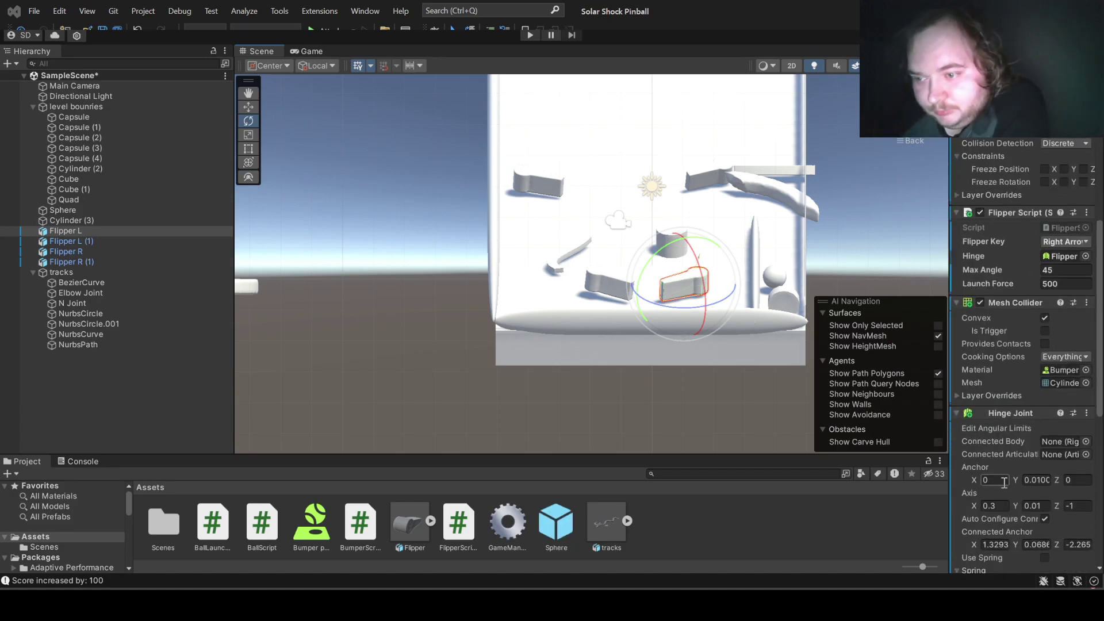
scroll(1003, 482, "down", 5)
scroll(1003, 482, "down", 5)
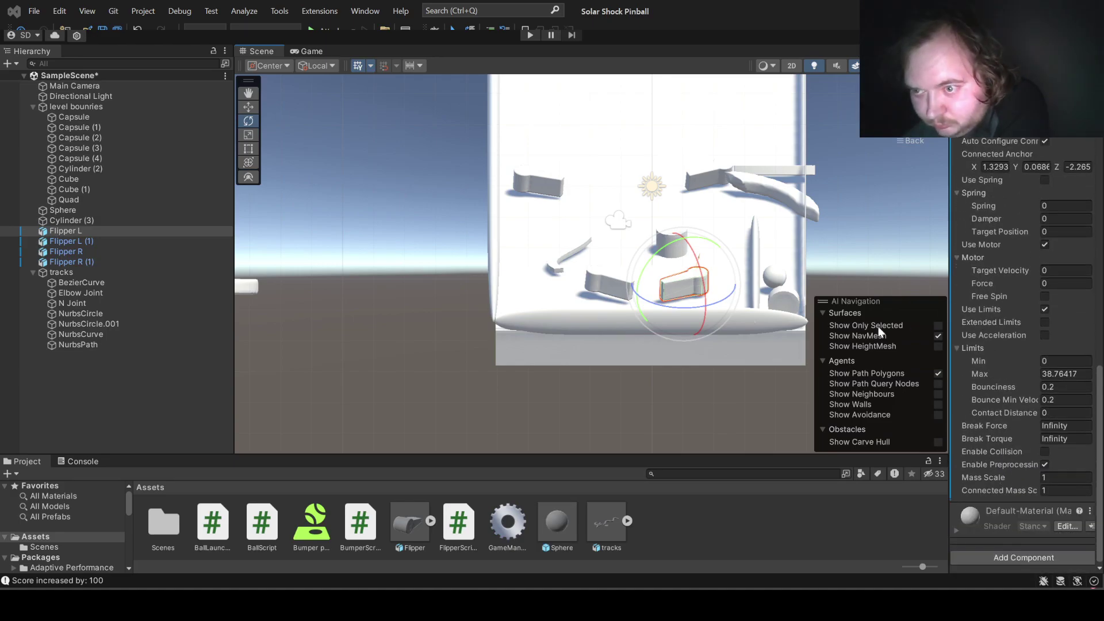
scroll(1009, 360, "up", 5)
scroll(1008, 360, "up", 3)
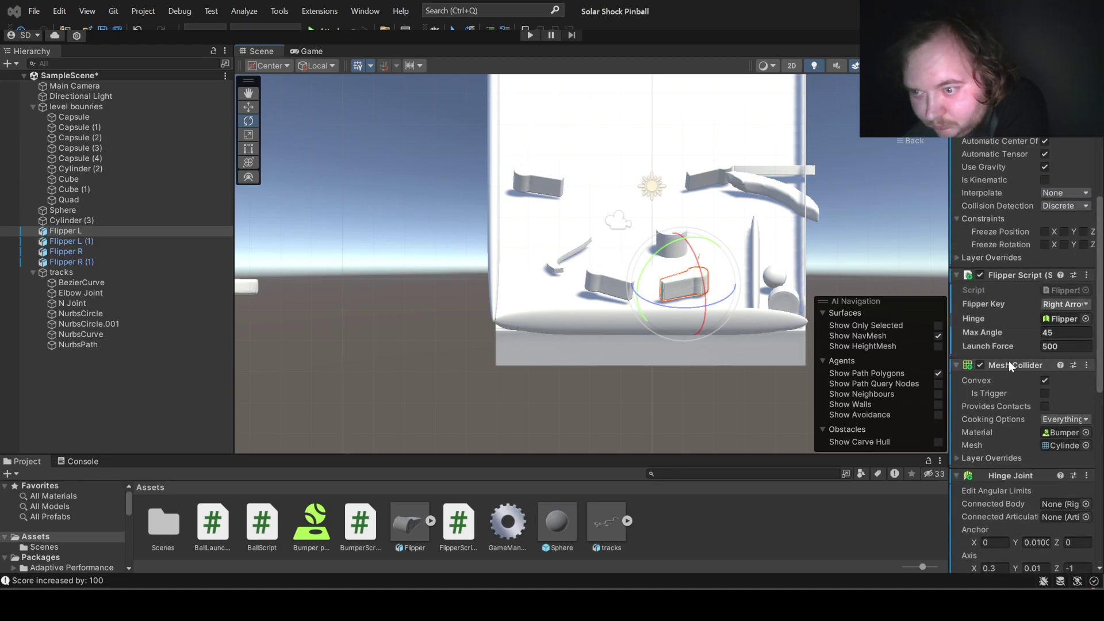
left_click(778, 281)
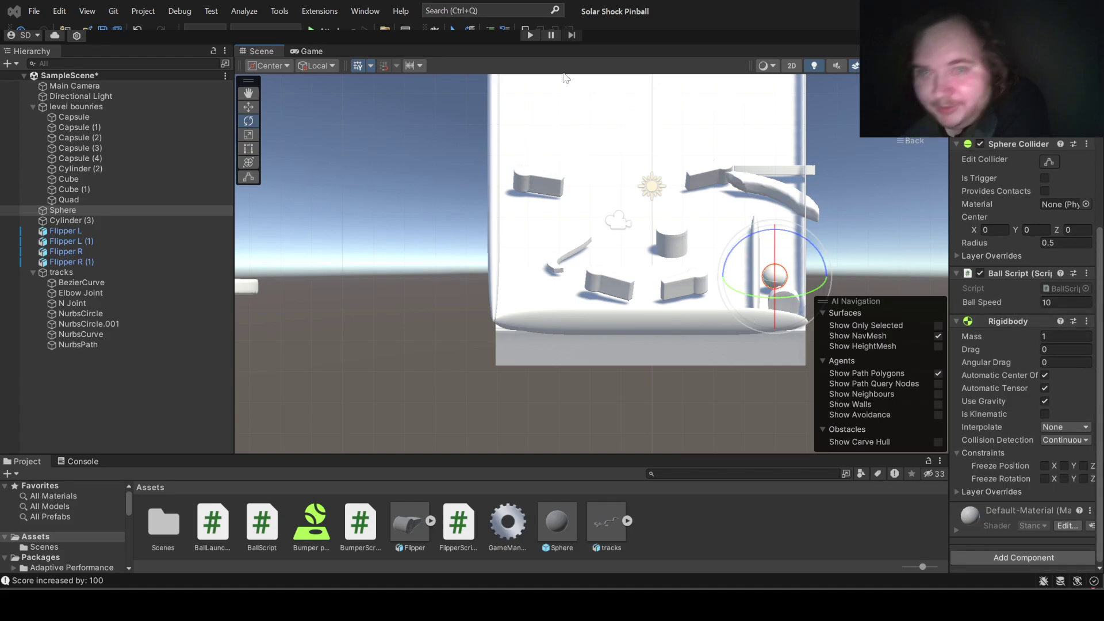
Step: Run the game, flick the ball three times with the right flippers, then stop it
left_click(529, 35)
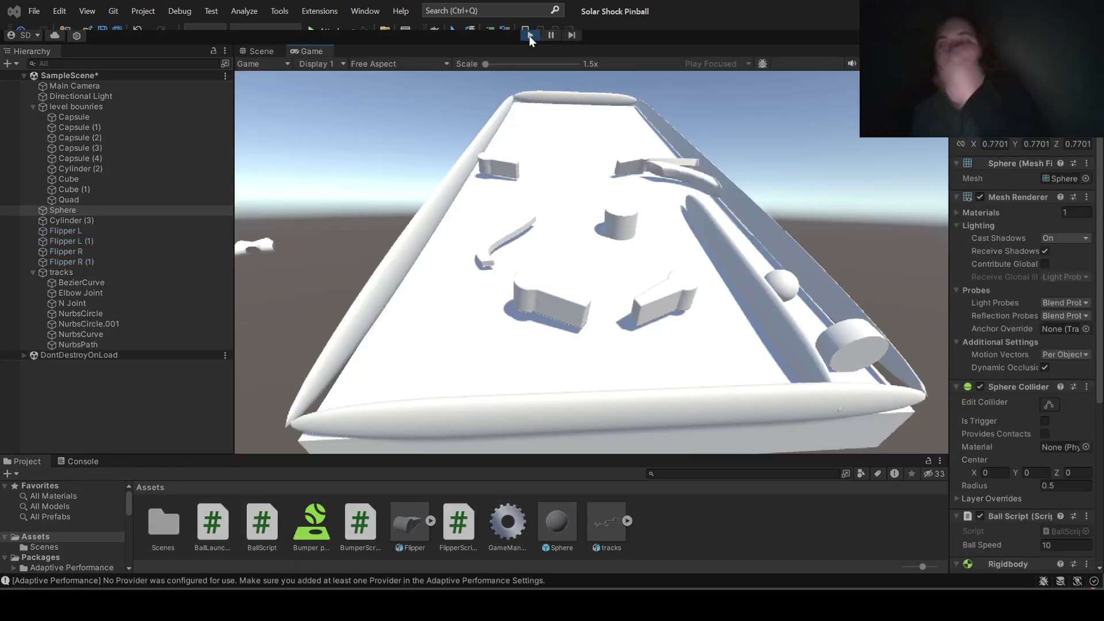
key("Right")
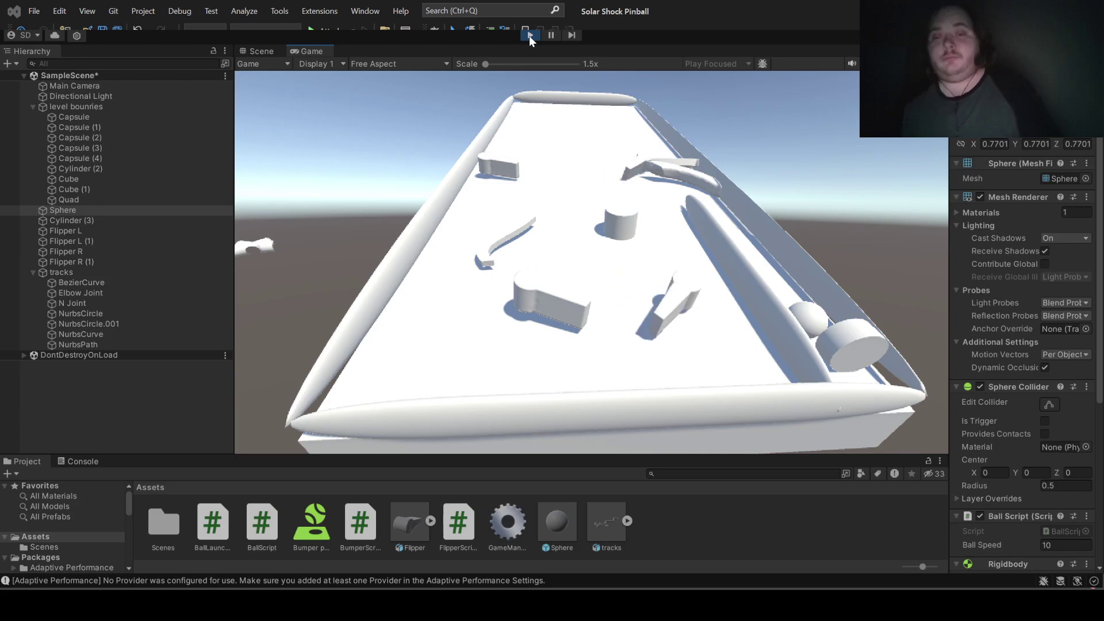
key("Right")
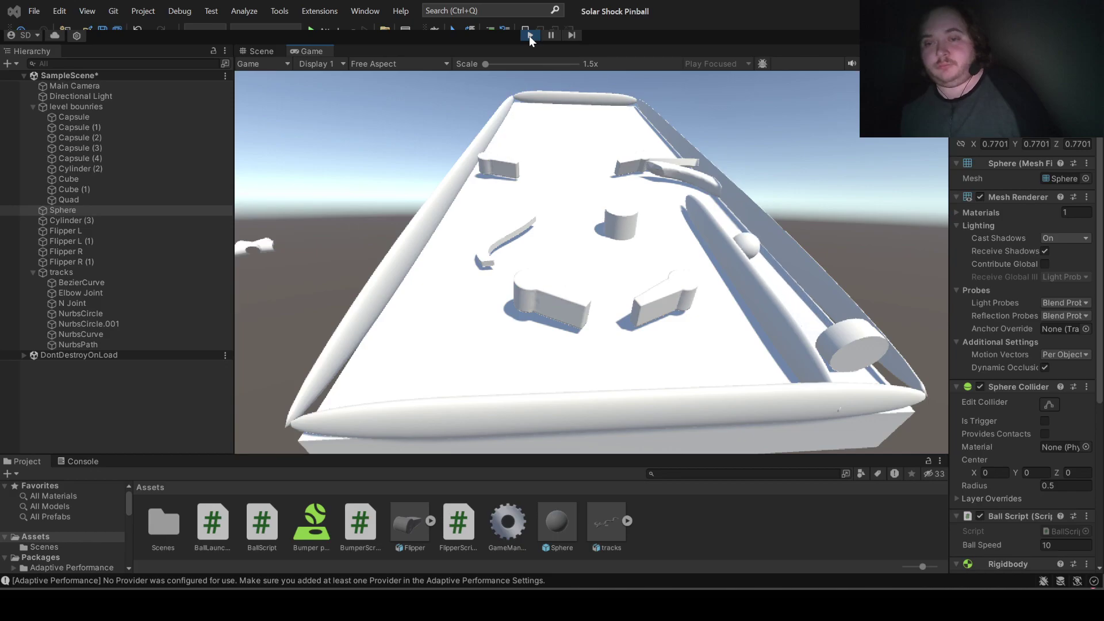
key("Right")
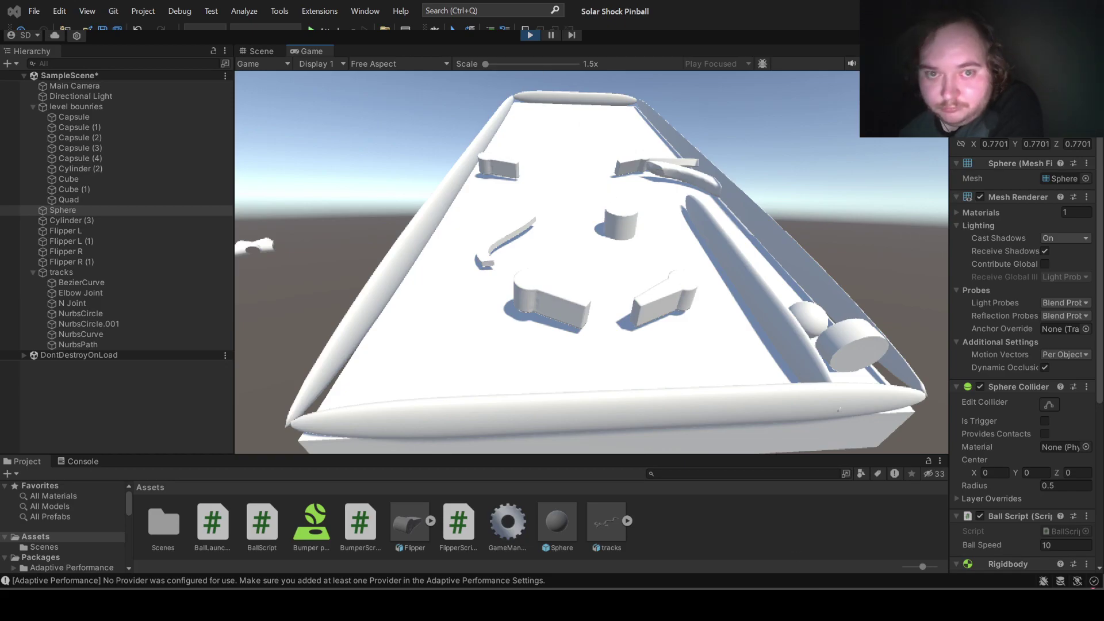
key("ctrl+p")
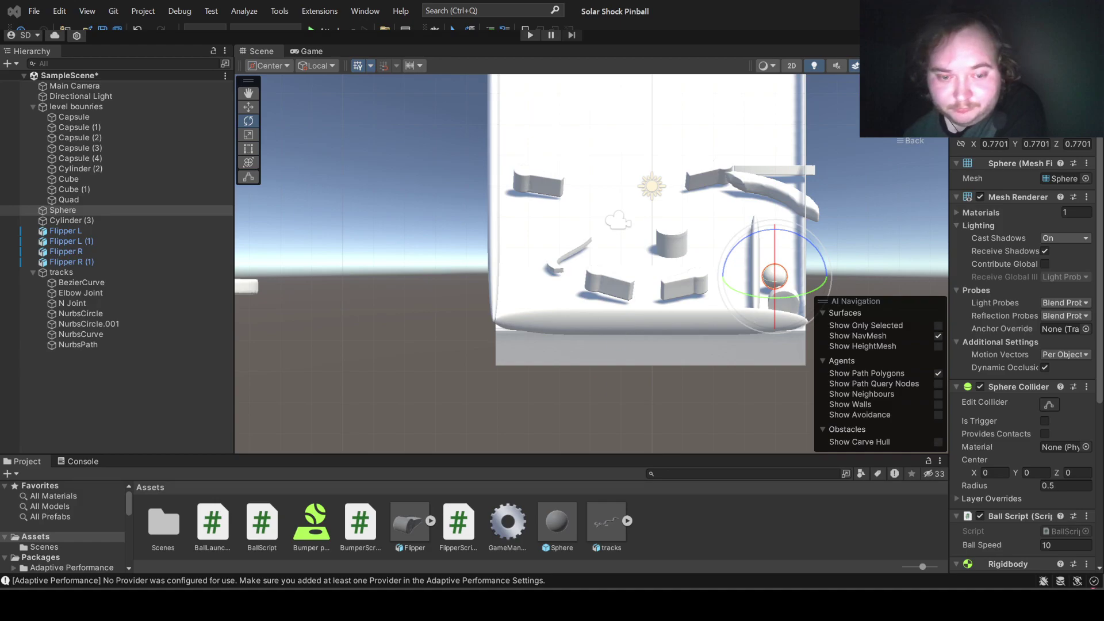
Step: Show the Console, then run the game working left and right flippers for 100-point hits until stopping
key("ctrl+shift+c")
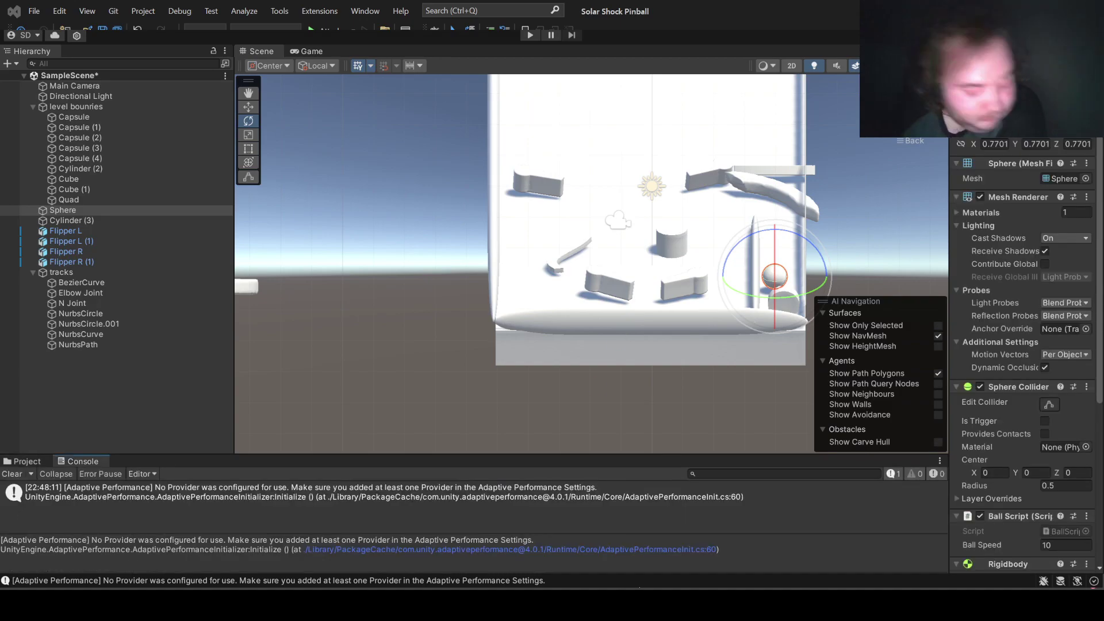
left_click(526, 34)
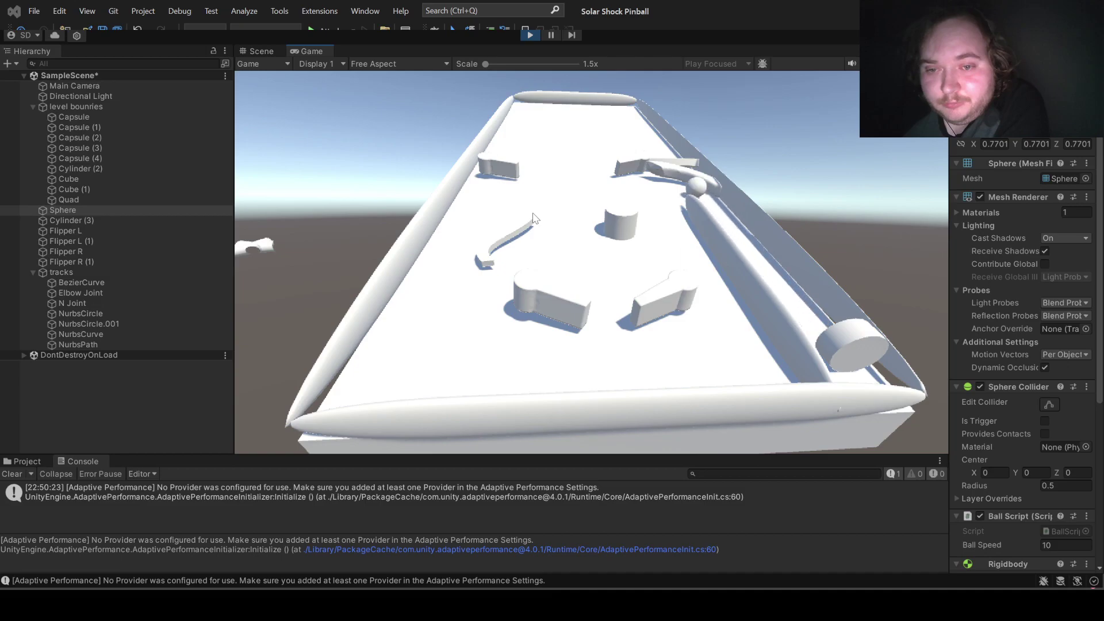
key("Left")
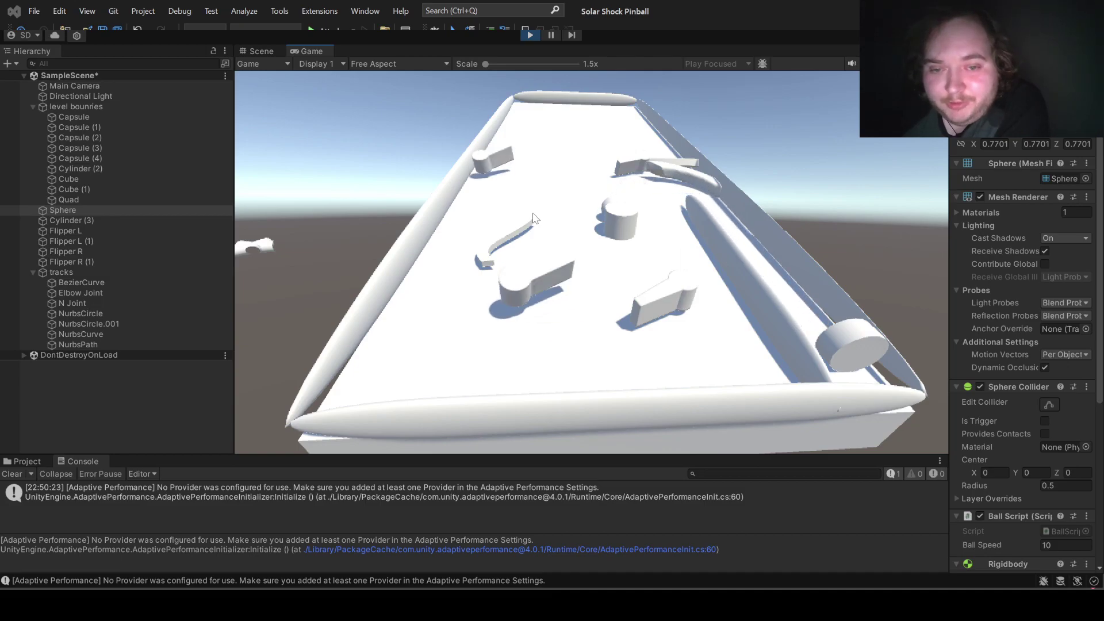
key("Left")
key("Left")
key("Left")
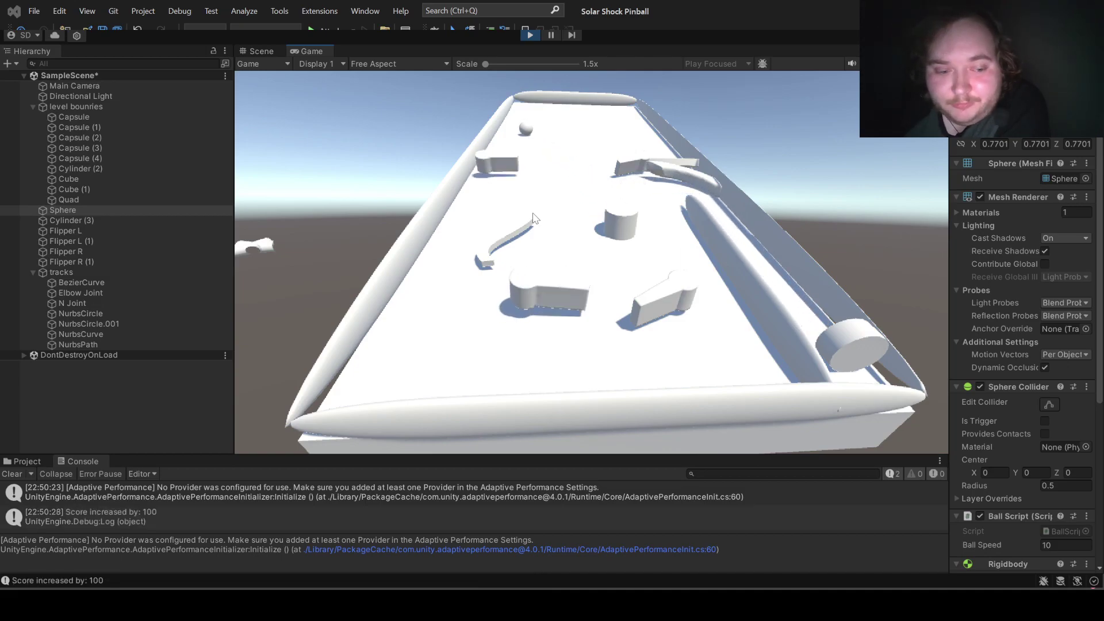
key("Left")
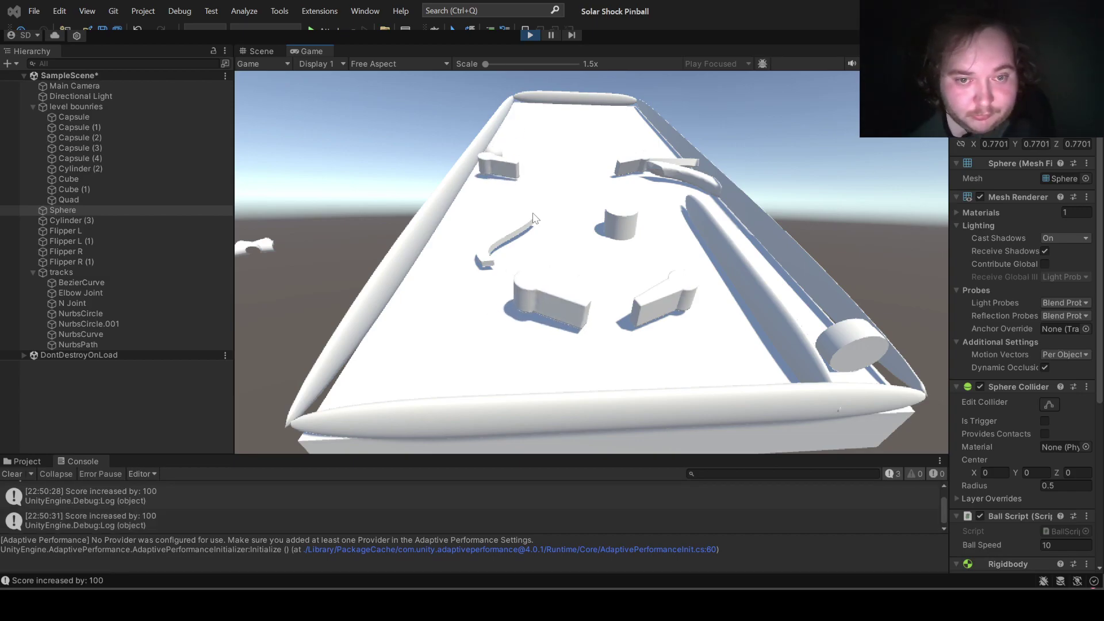
key("Left")
key("Left")
key("Left")
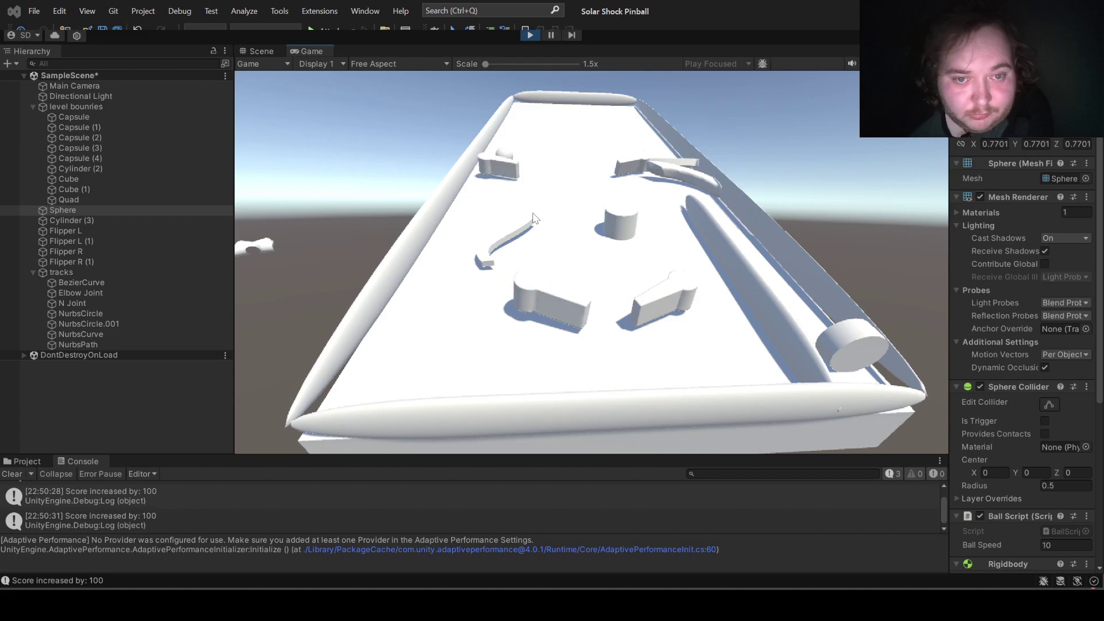
key("Left")
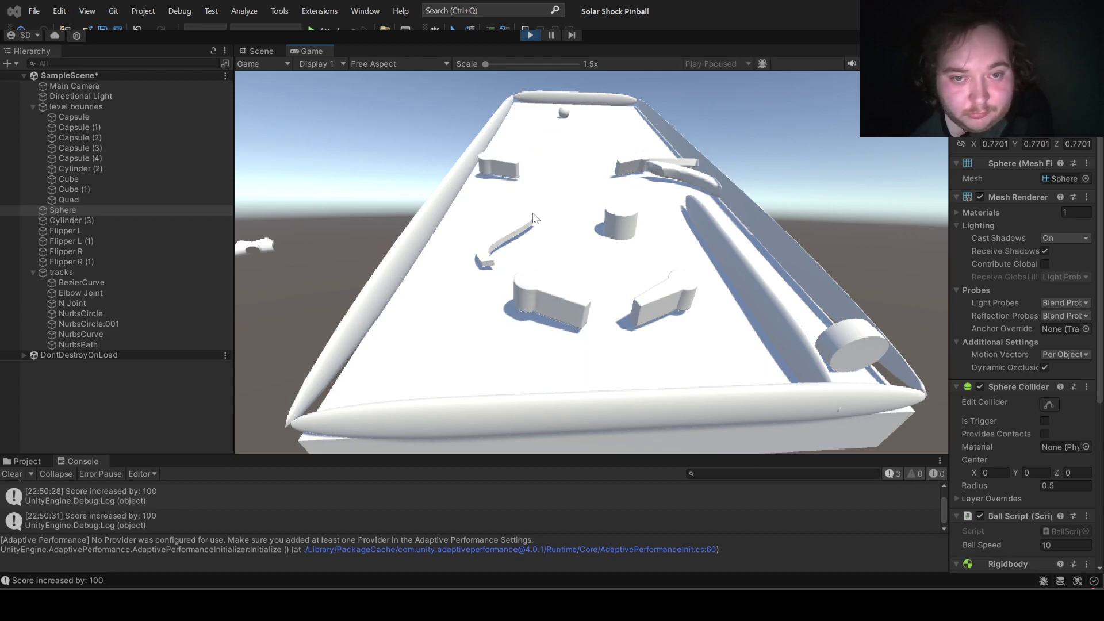
key("Right")
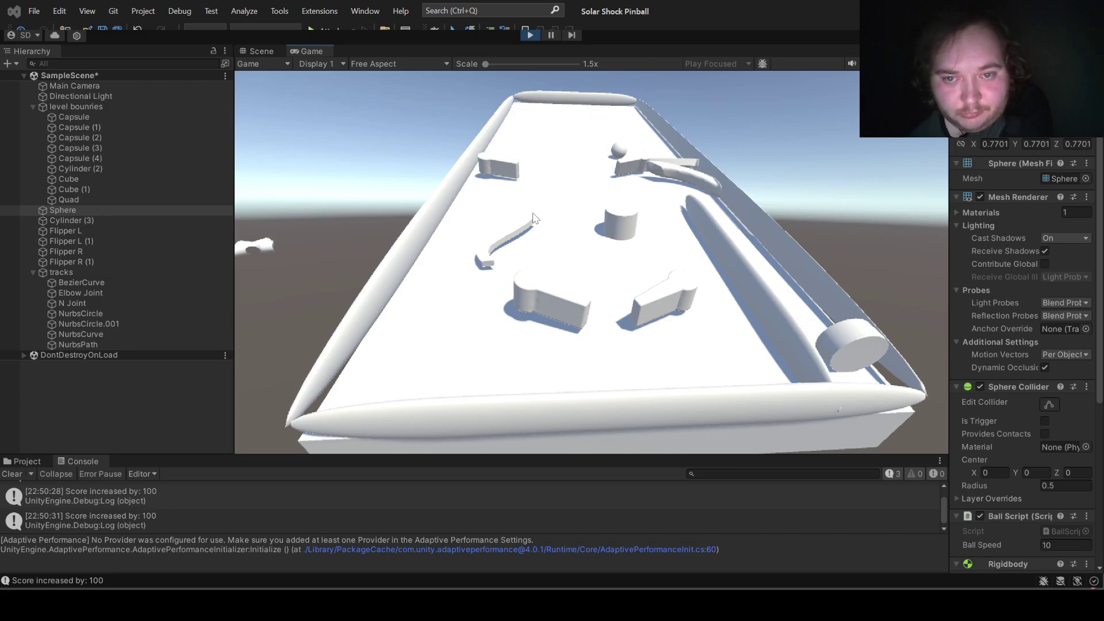
key("Right")
key("Right")
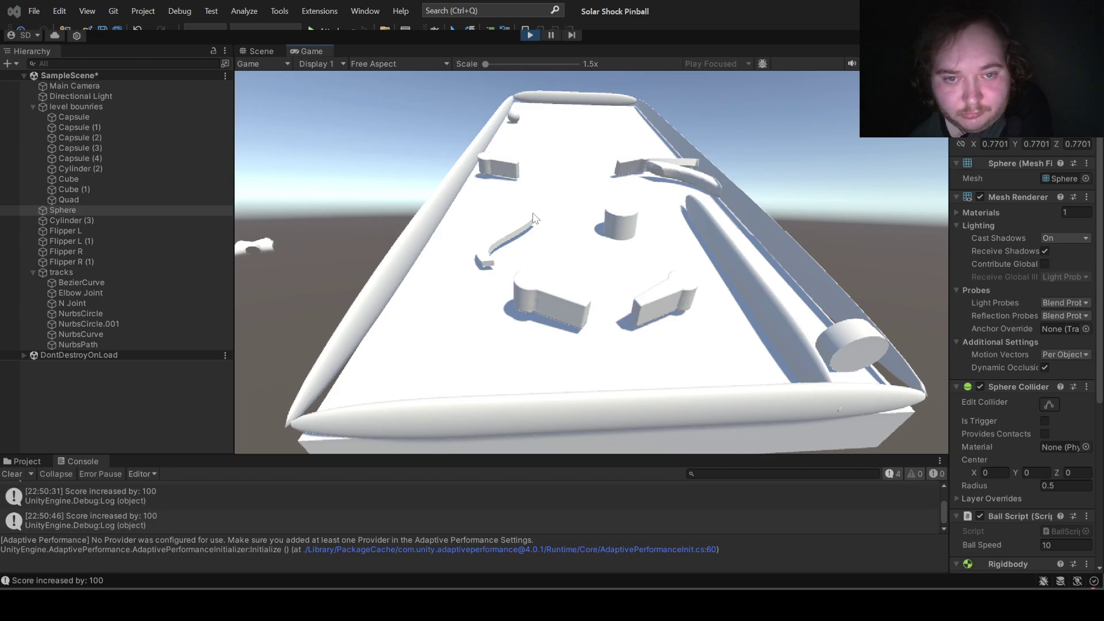
key("Left")
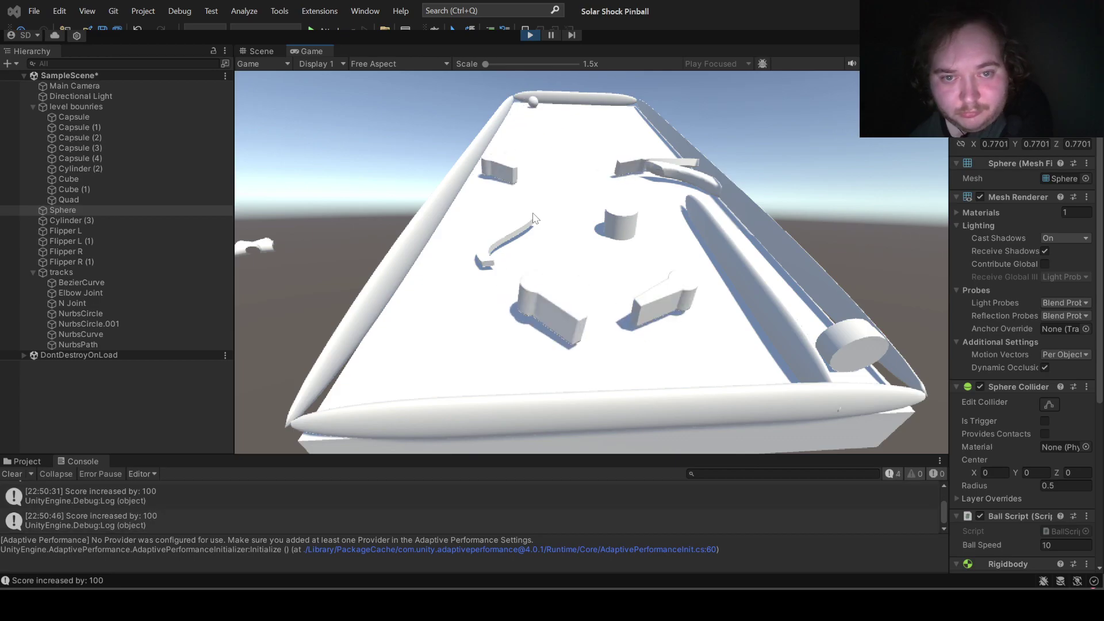
key("Left")
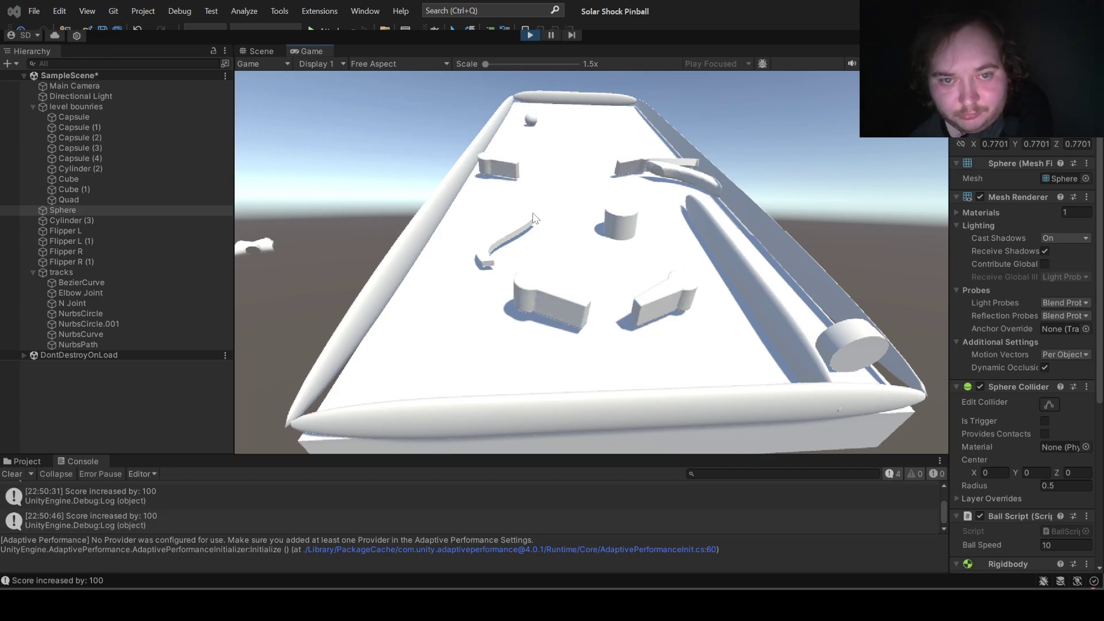
key("Left")
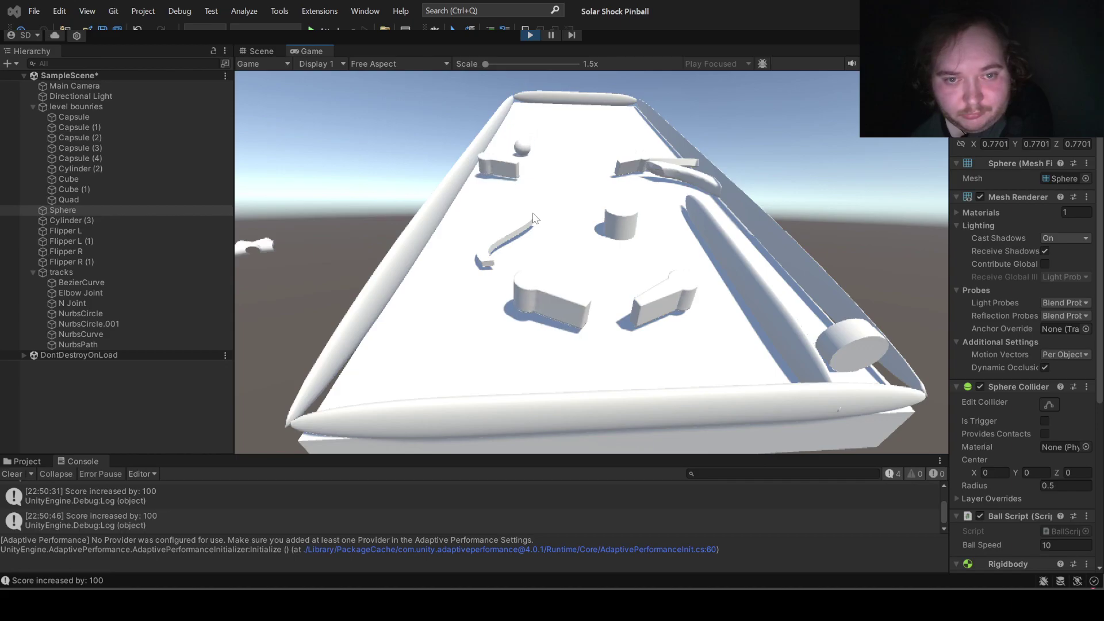
key("Left")
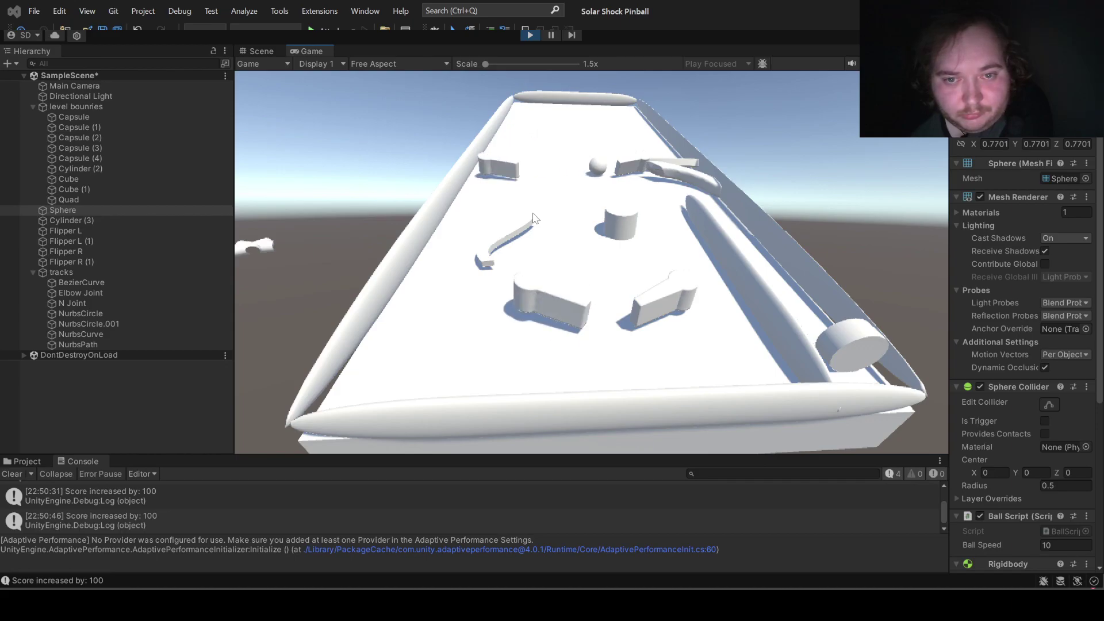
key("Right")
key("Left")
key("Right")
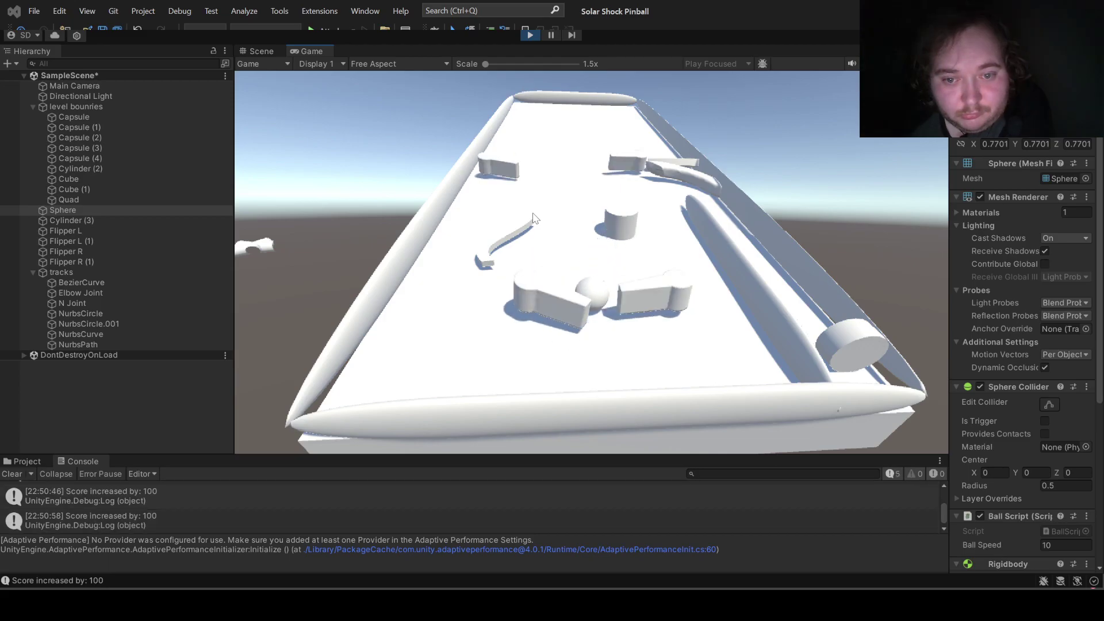
key("Left")
key("Right")
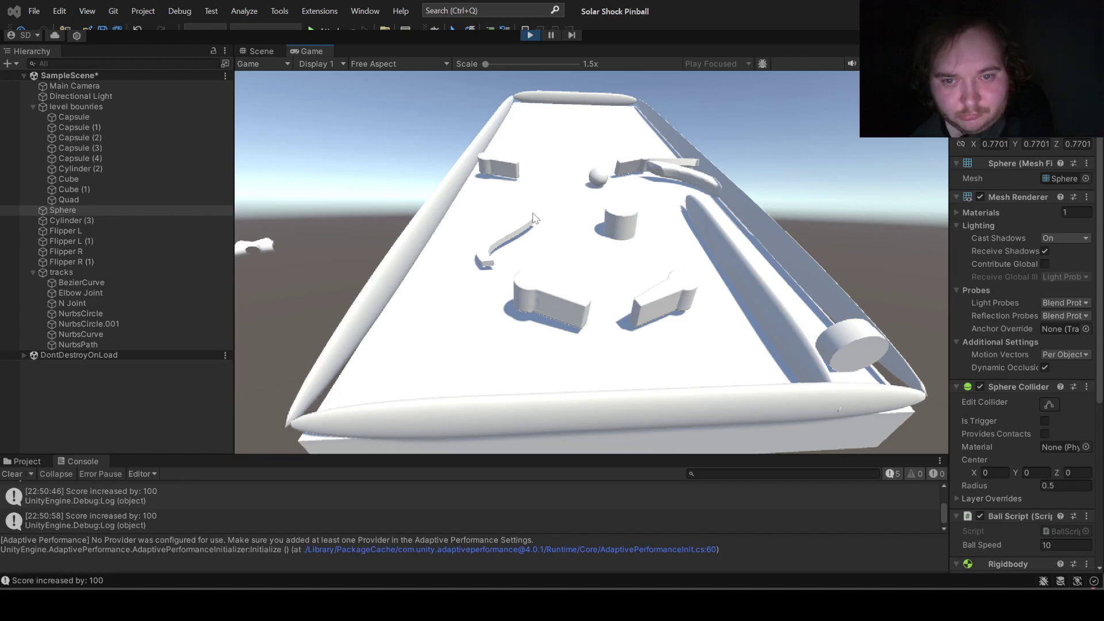
key("Left")
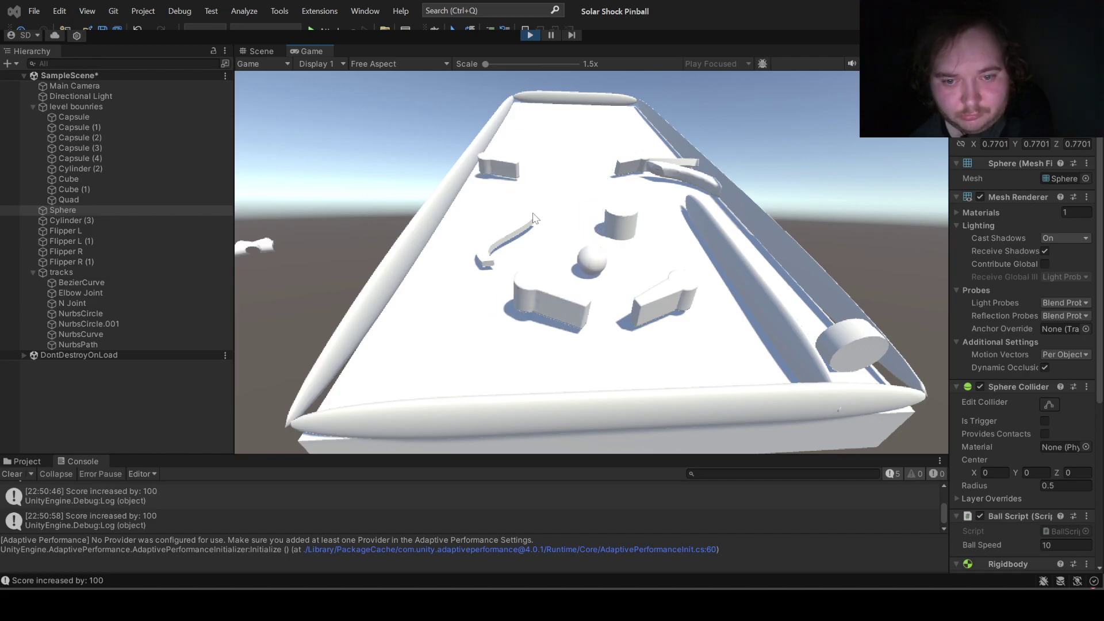
key("Left")
key("Left")
key("Right")
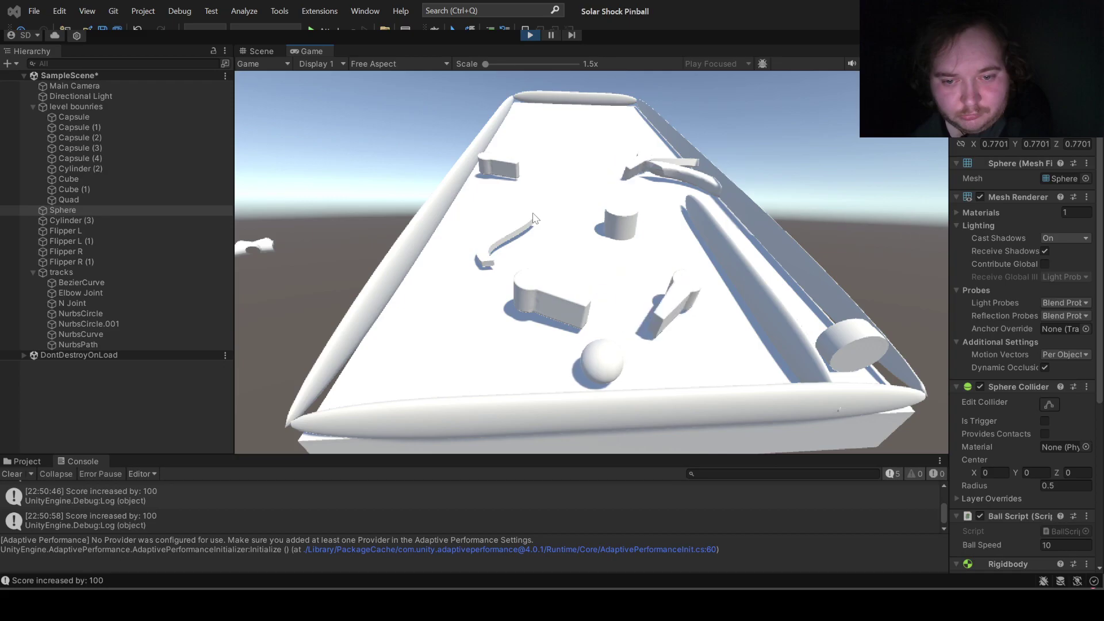
left_click(530, 35)
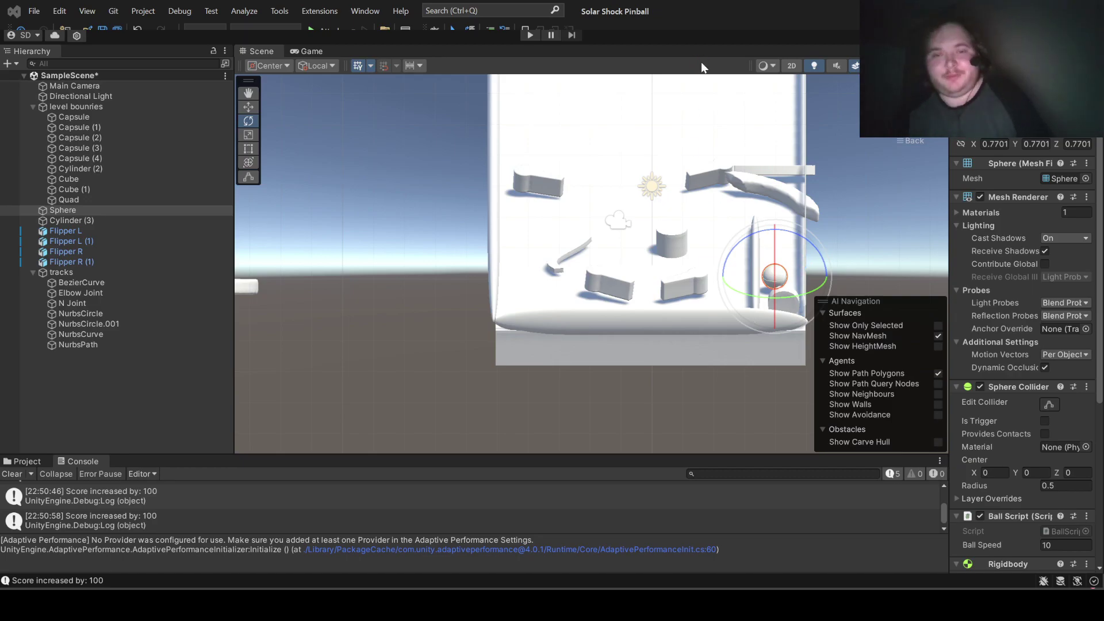
Step: Run the play test, restart it, watch the ball roll and score, then stop it
left_click(530, 36)
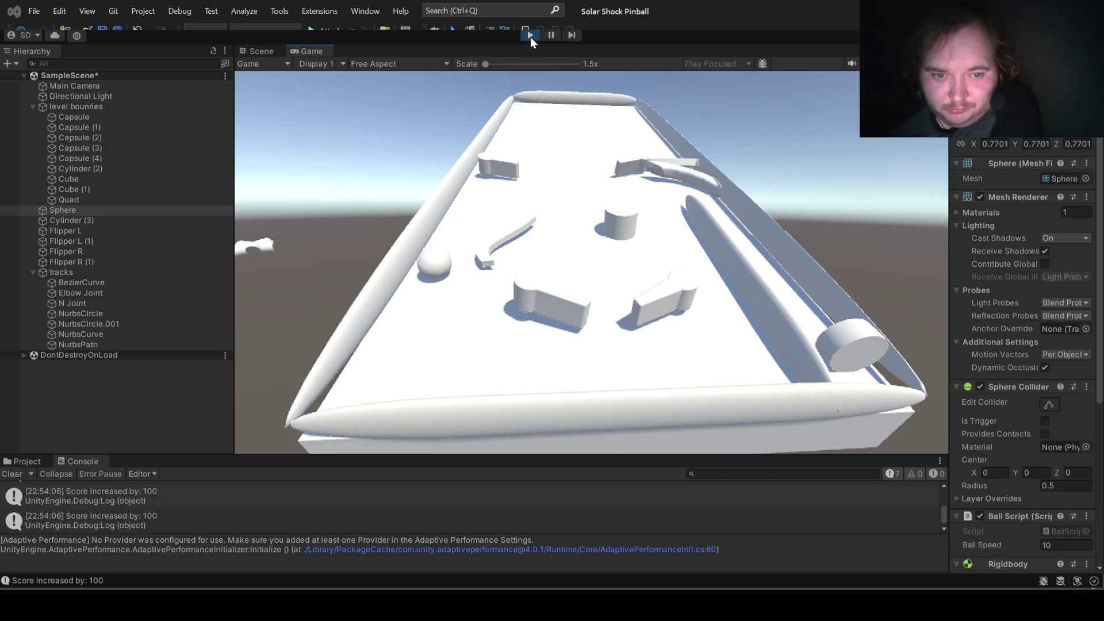
left_click(530, 35)
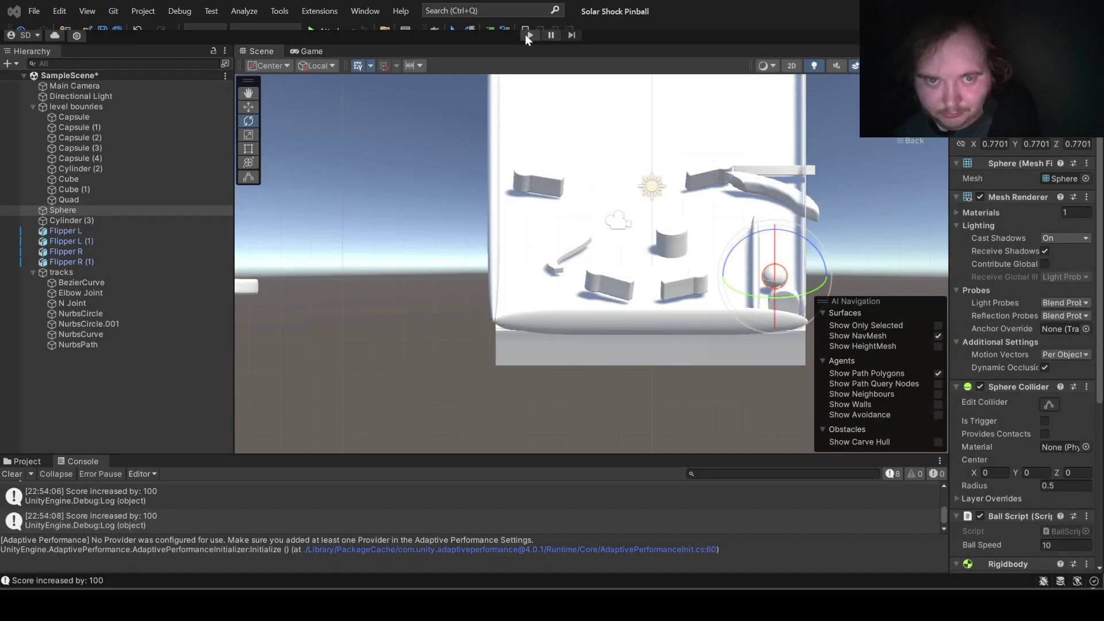
left_click(527, 35)
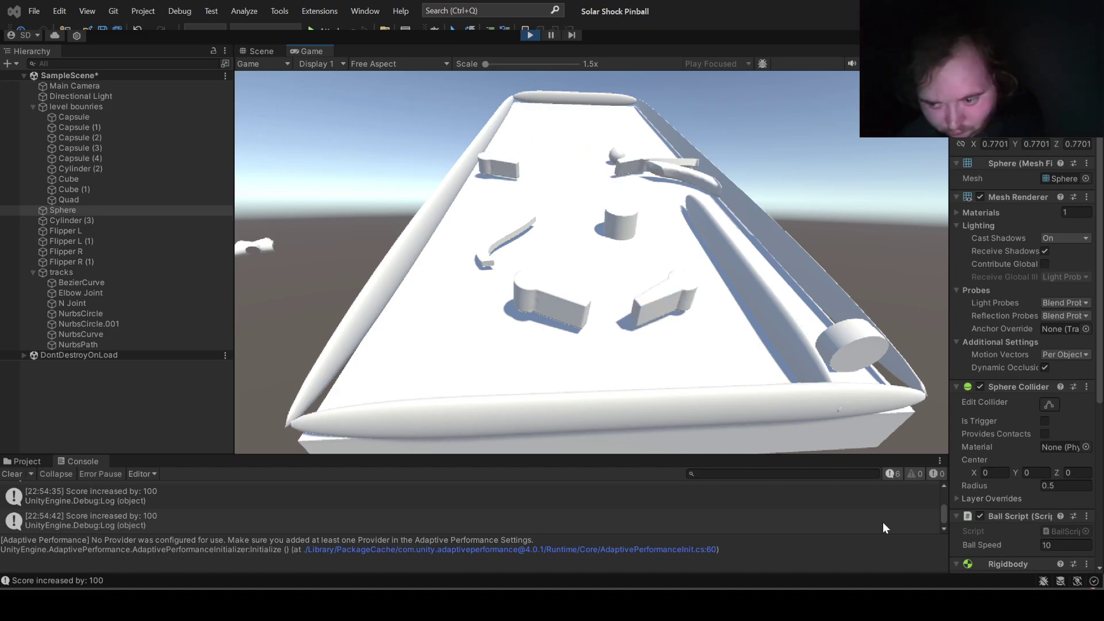
scroll(881, 522, "down", 1)
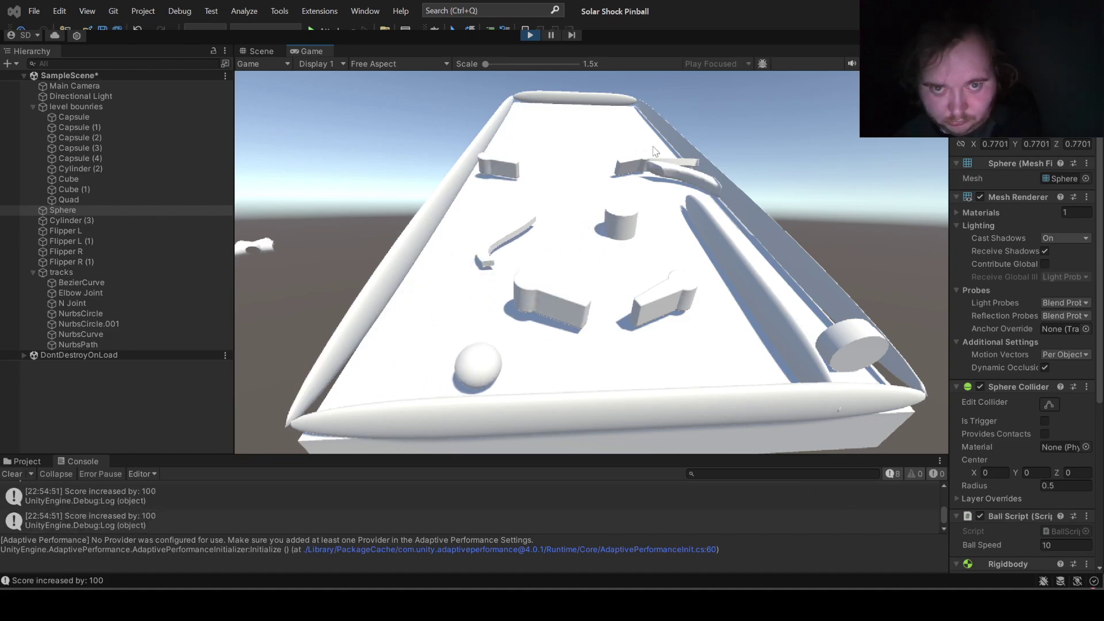
left_click(531, 35)
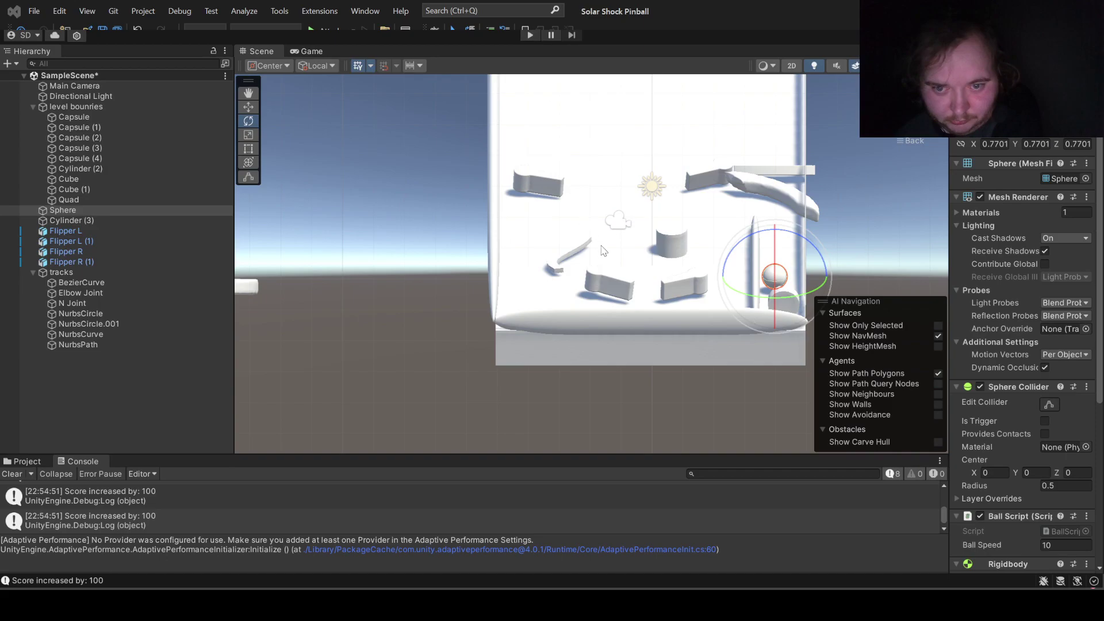
Step: Select Cylinder (2), then Flipper R, and look through its Hinge Joint and Flipper Script settings
left_click(670, 237)
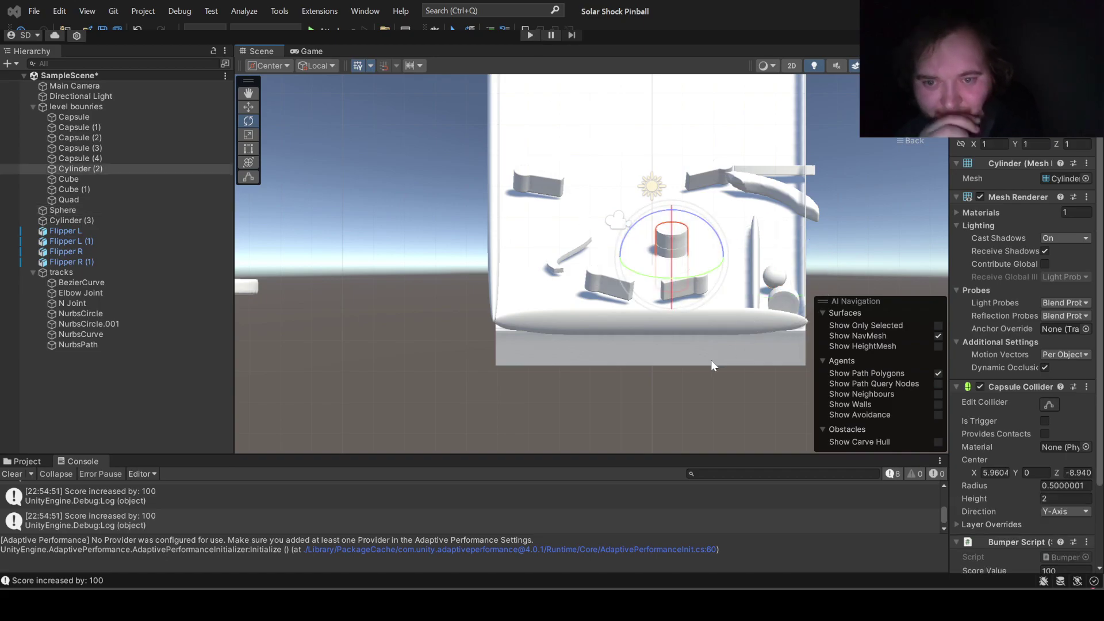
left_click(603, 281)
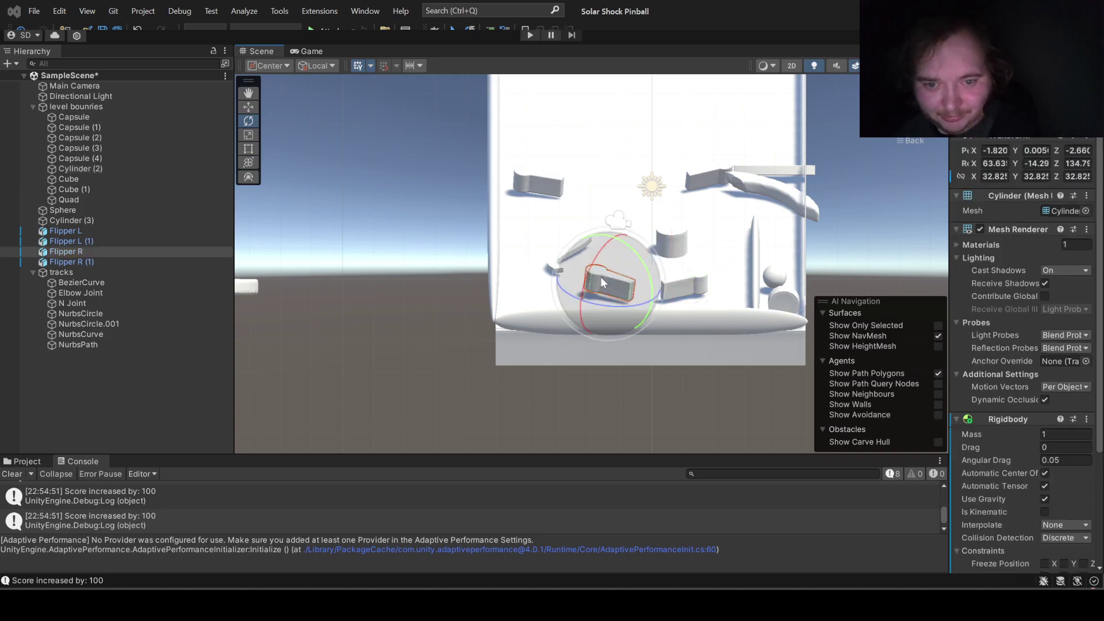
scroll(1048, 509, "down", 5)
scroll(1048, 509, "down", 5)
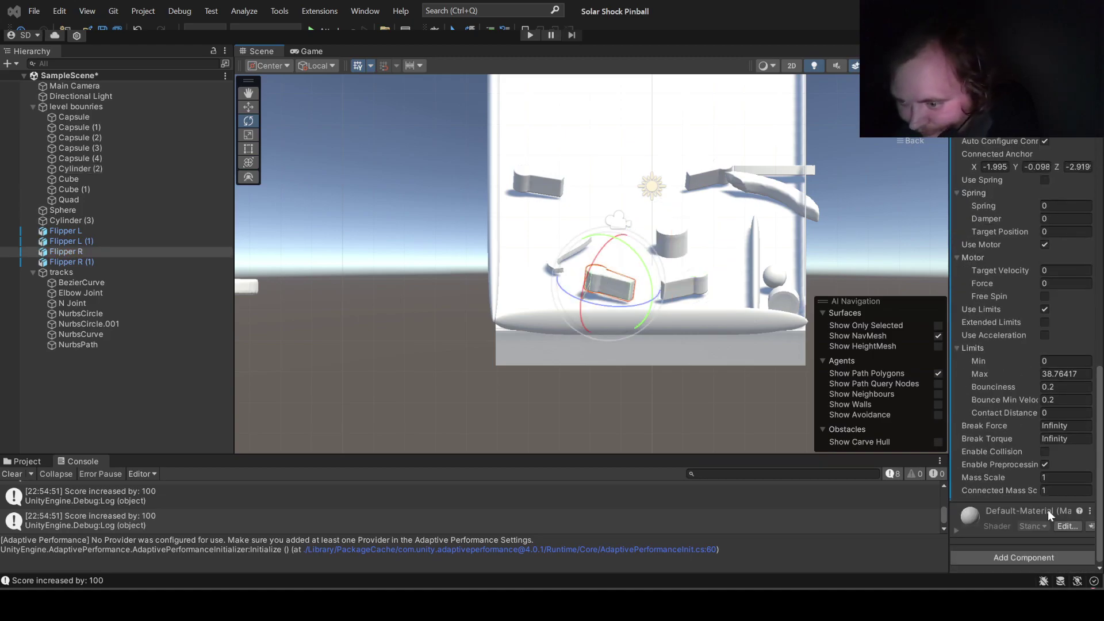
scroll(1048, 509, "up", 5)
scroll(1048, 510, "up", 2)
scroll(1048, 509, "down", 2)
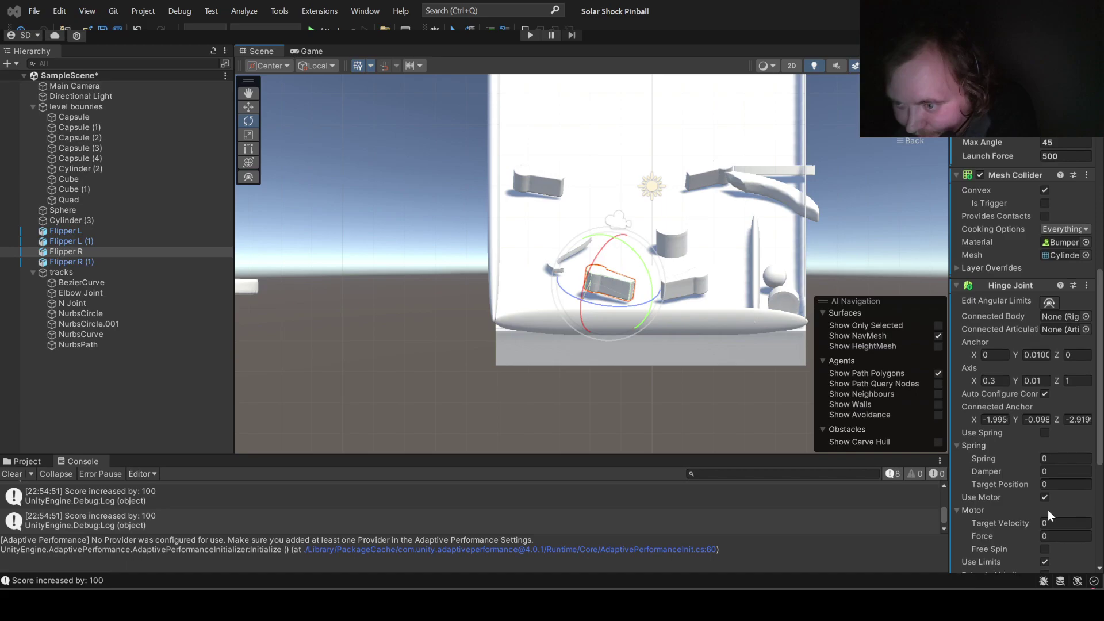
scroll(1048, 510, "down", 1)
scroll(1048, 509, "down", 4)
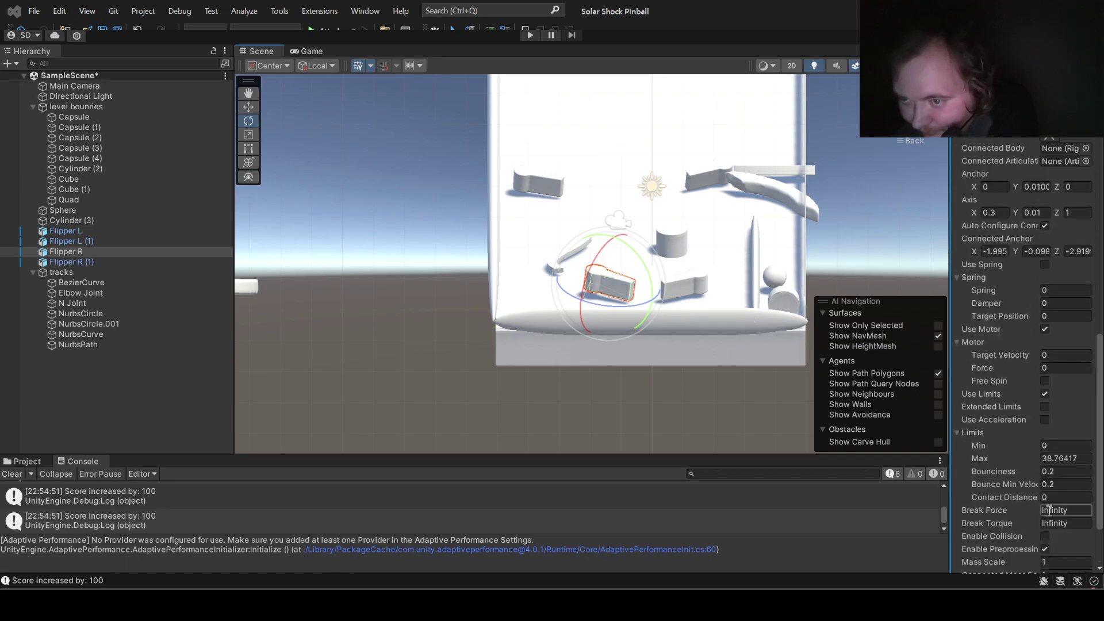
scroll(1050, 510, "down", 1)
scroll(1050, 510, "down", 2)
scroll(1048, 509, "down", 1)
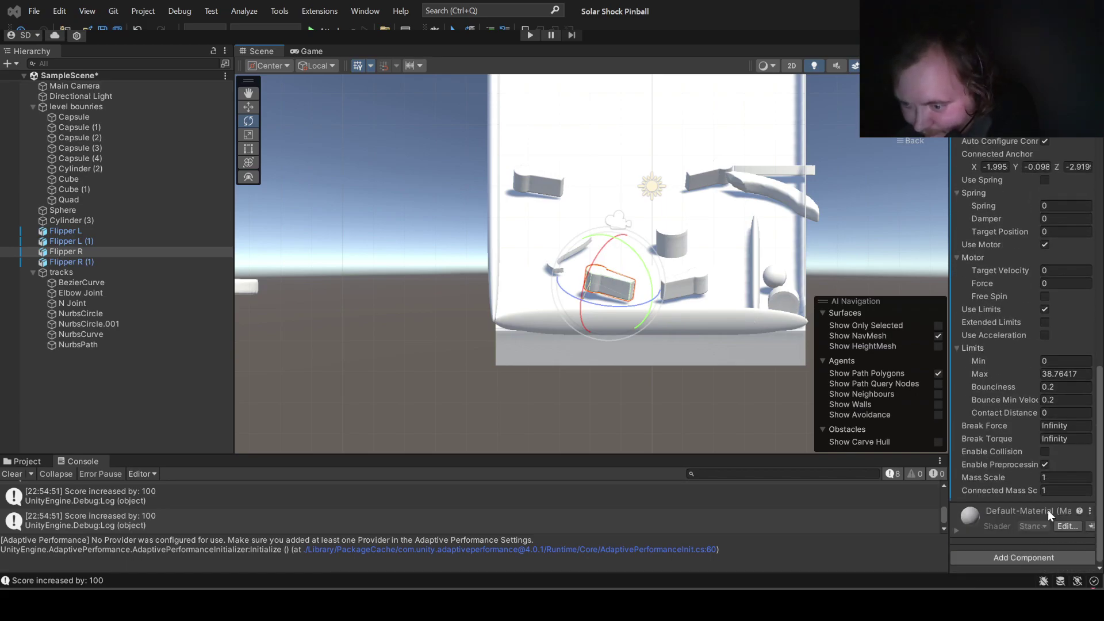
scroll(1048, 510, "up", 3)
scroll(1047, 509, "up", 2)
scroll(1048, 510, "up", 2)
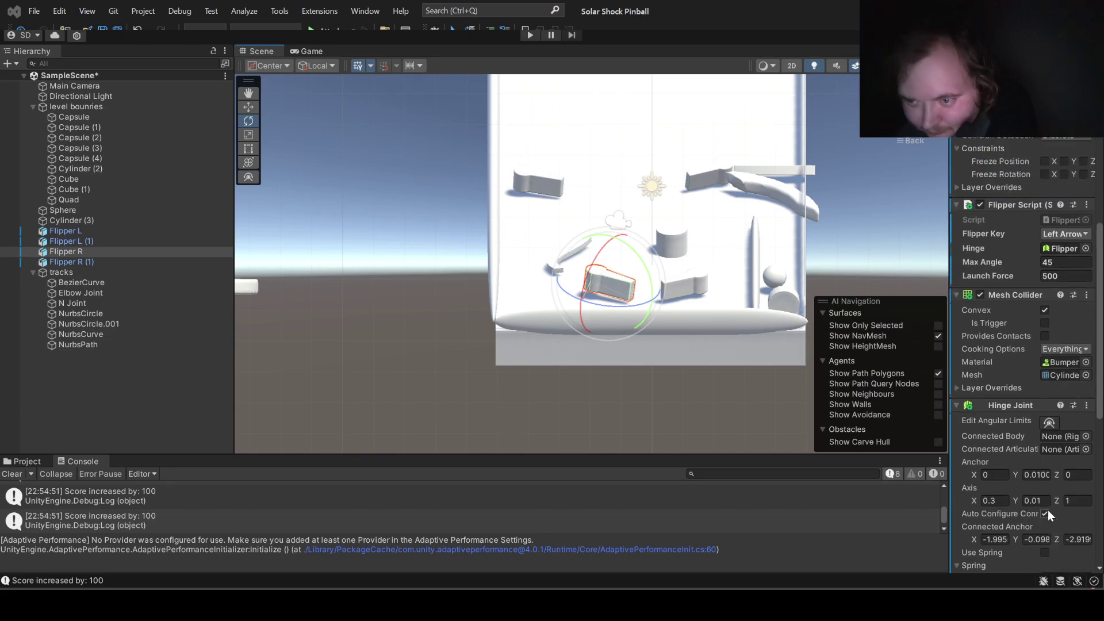
scroll(1048, 511, "up", 4)
scroll(1048, 511, "down", 2)
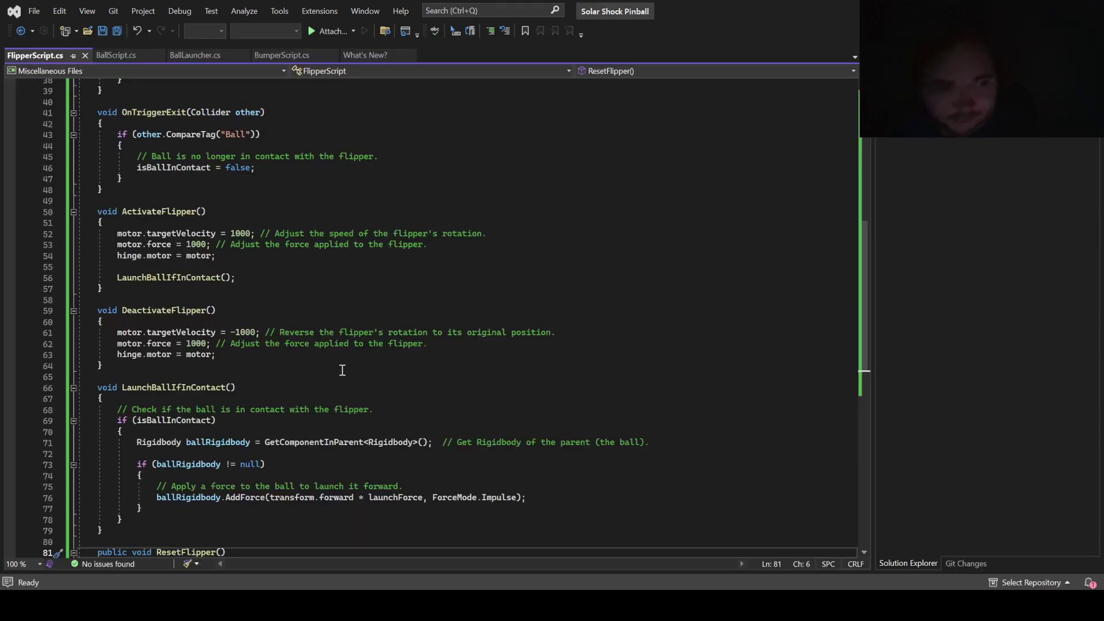
scroll(342, 370, "down", 3)
scroll(342, 371, "up", 1)
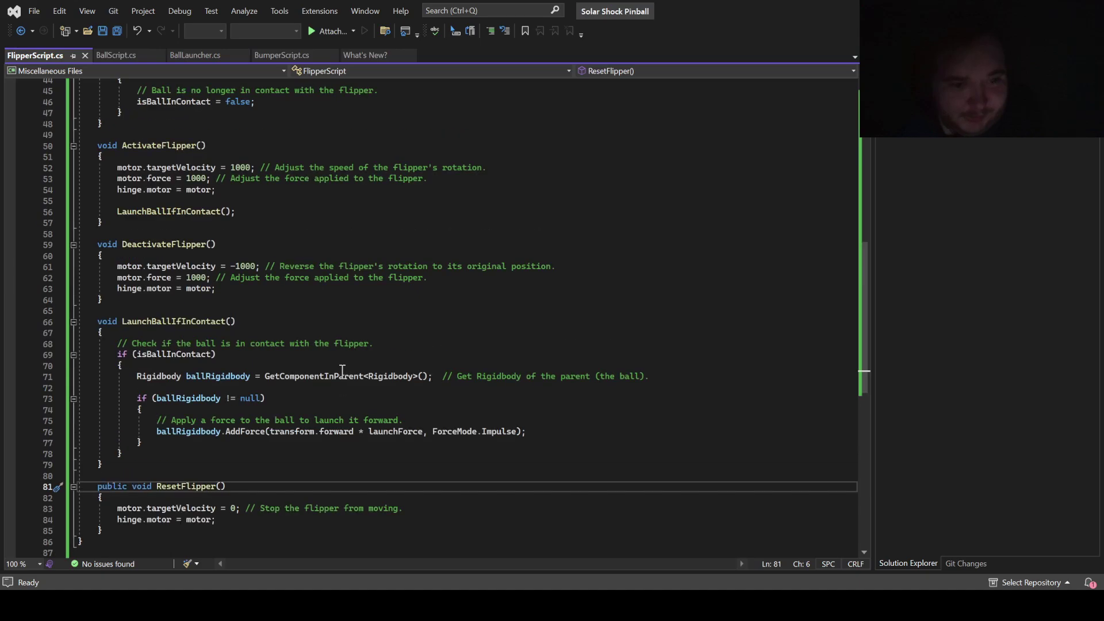
scroll(342, 370, "up", 2)
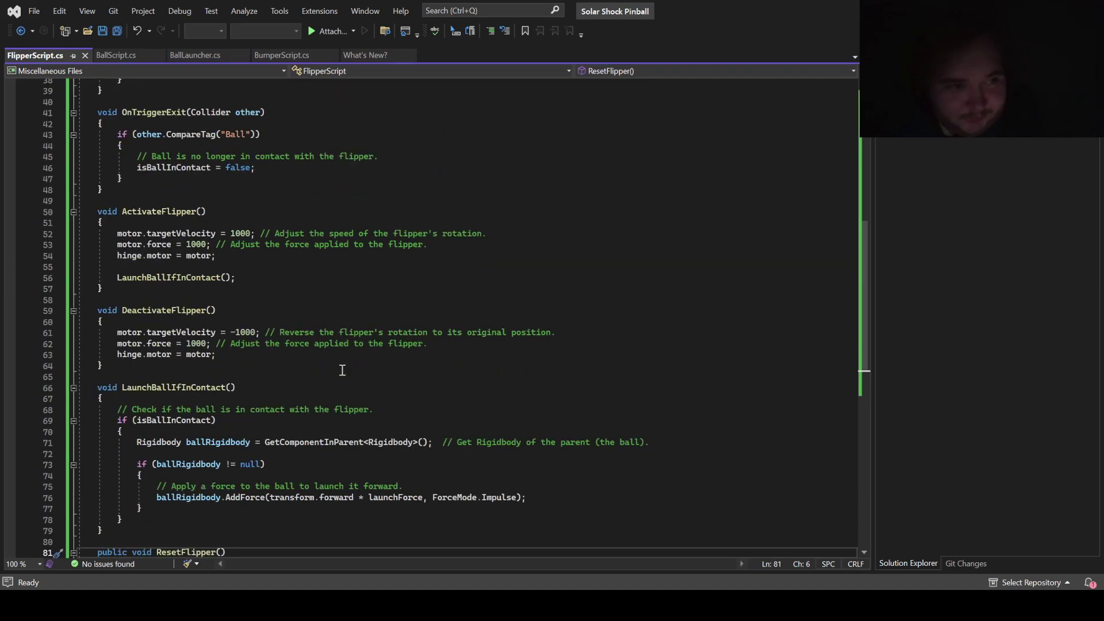
scroll(342, 370, "up", 1)
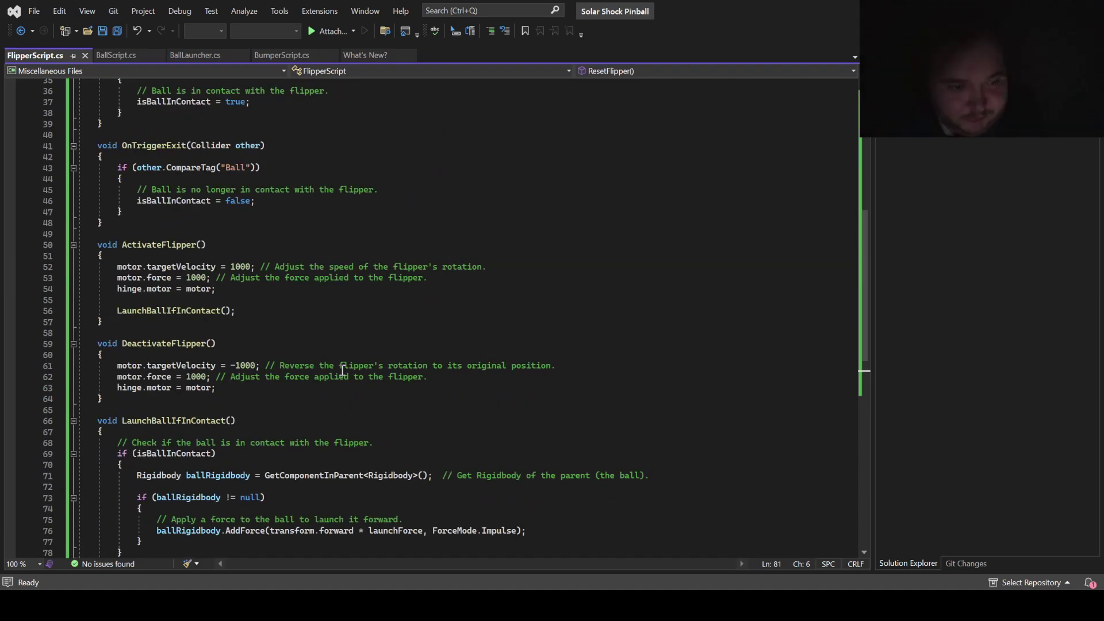
scroll(343, 370, "down", 3)
scroll(342, 370, "up", 2)
scroll(342, 371, "up", 4)
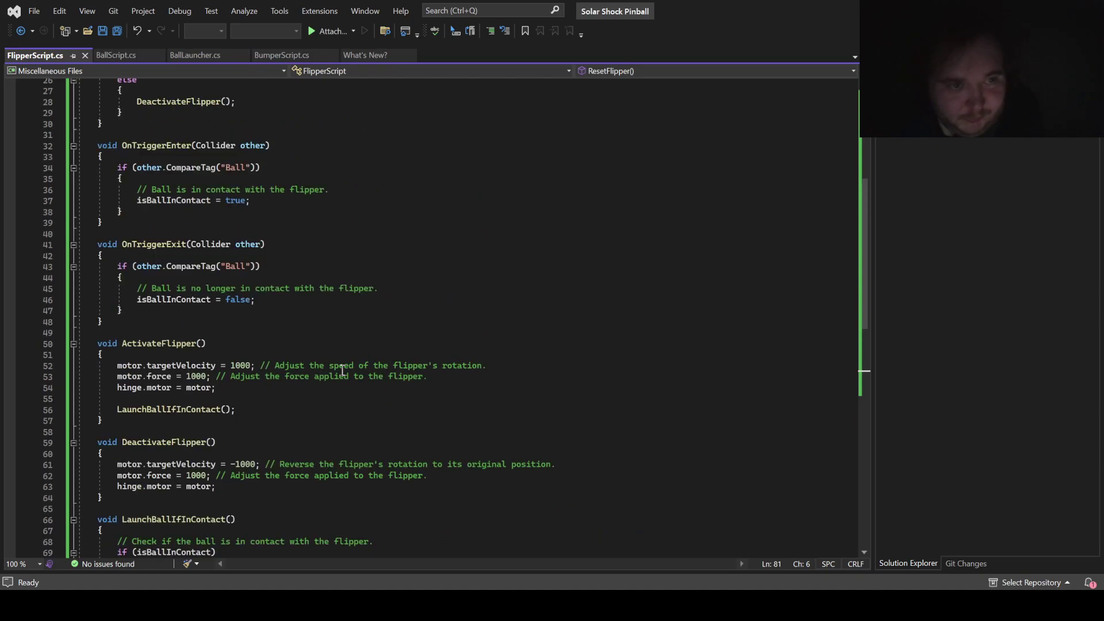
scroll(342, 370, "down", 1)
scroll(342, 370, "up", 1)
scroll(342, 370, "down", 4)
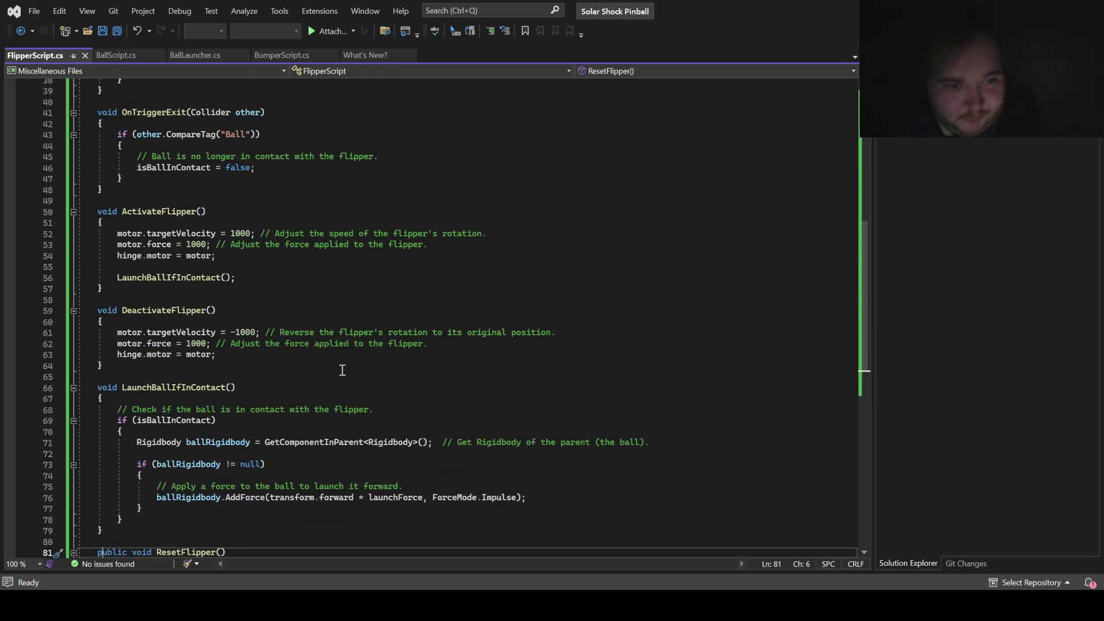
scroll(342, 371, "down", 1)
scroll(342, 371, "up", 2)
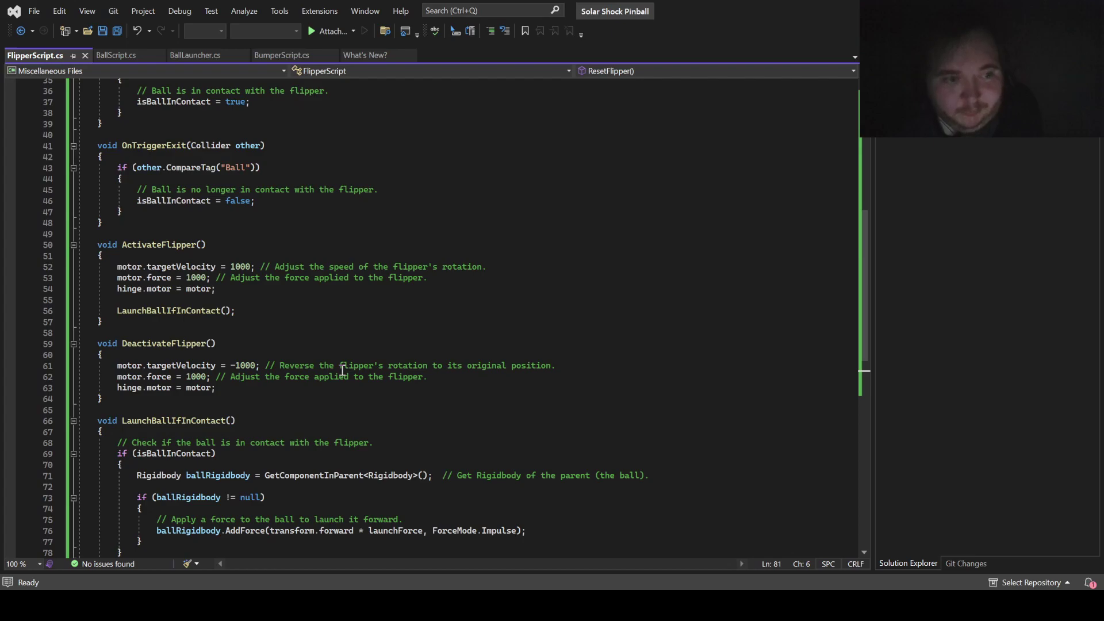
scroll(382, 283, "up", 5)
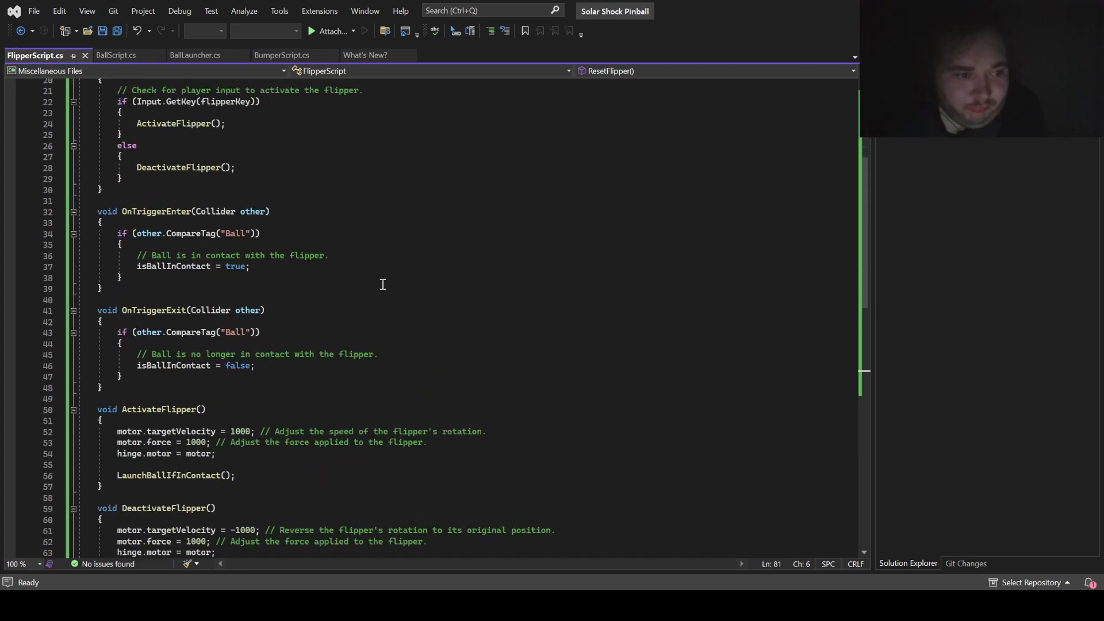
scroll(383, 285, "down", 2)
scroll(382, 284, "down", 1)
scroll(383, 284, "up", 4)
scroll(383, 284, "up", 4)
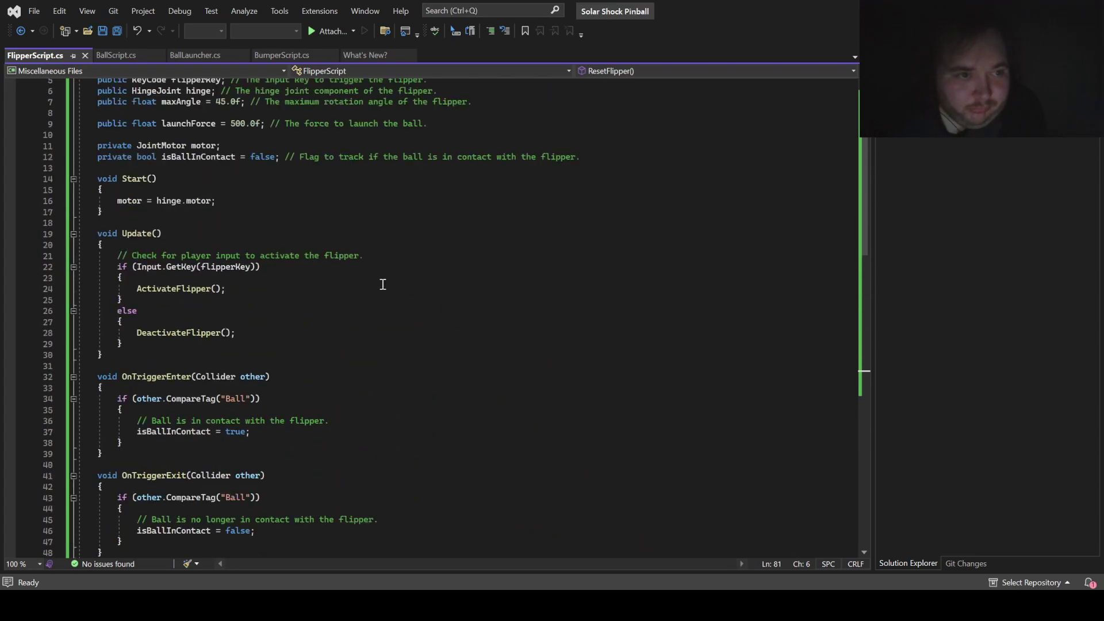
scroll(382, 284, "up", 2)
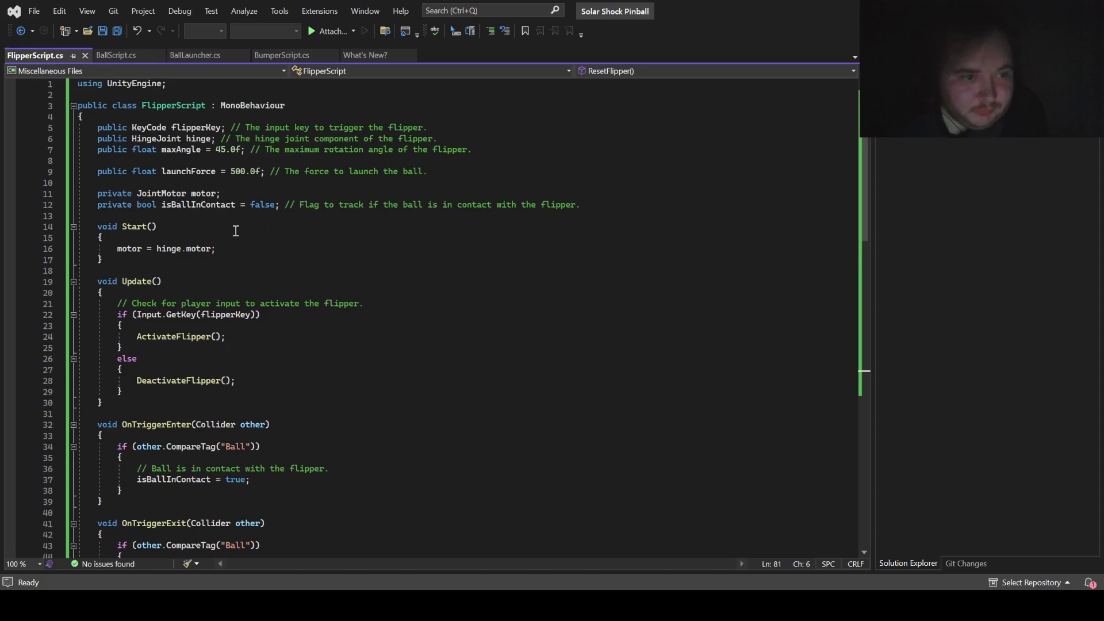
scroll(305, 233, "down", 1)
scroll(304, 232, "down", 1)
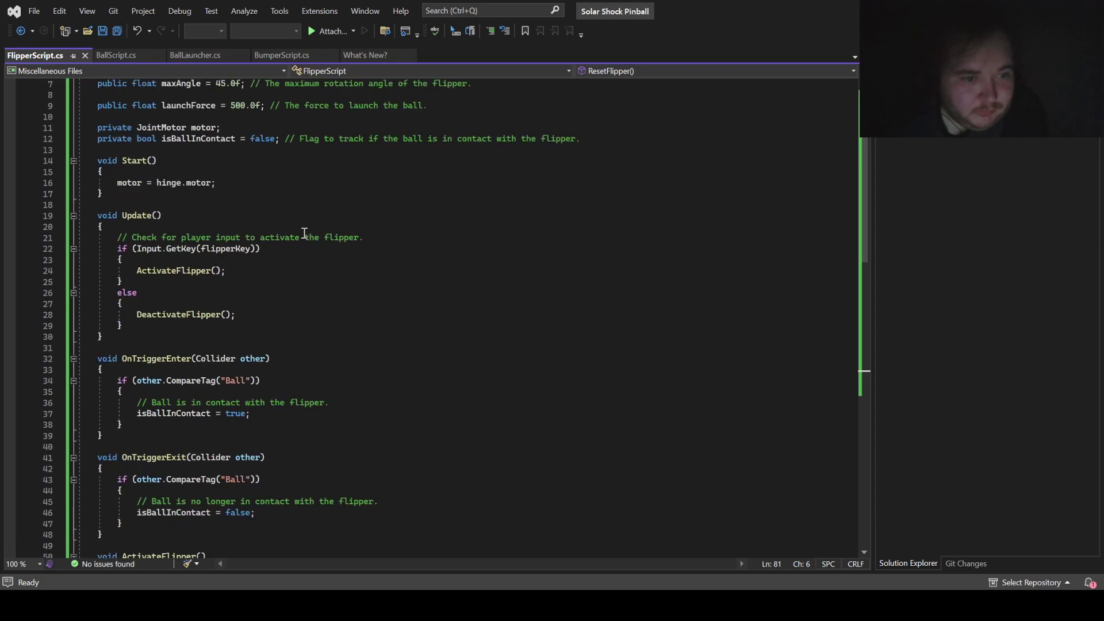
scroll(304, 233, "down", 4)
scroll(304, 233, "down", 3)
scroll(304, 233, "down", 2)
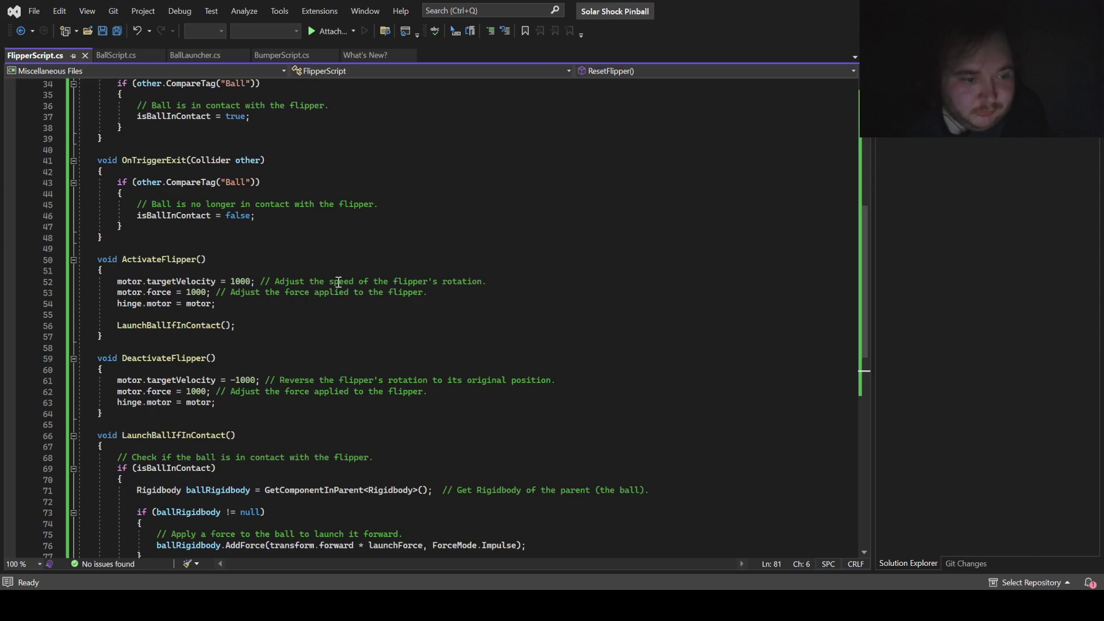
scroll(339, 281, "down", 4)
scroll(356, 310, "down", 2)
scroll(389, 352, "up", 4)
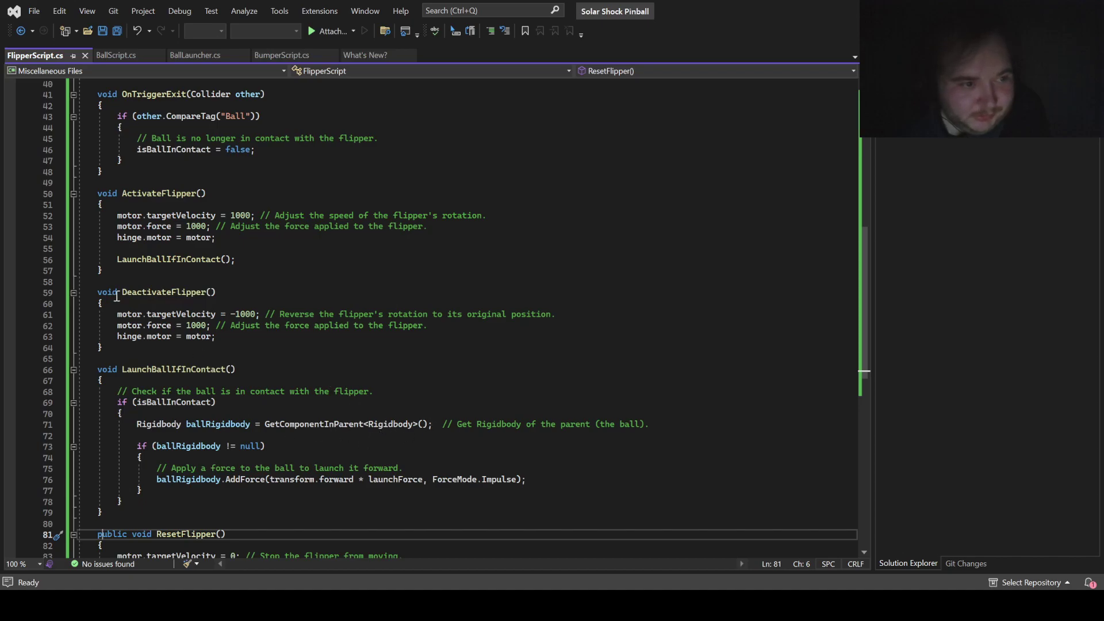
scroll(279, 296, "down", 2)
scroll(279, 295, "down", 1)
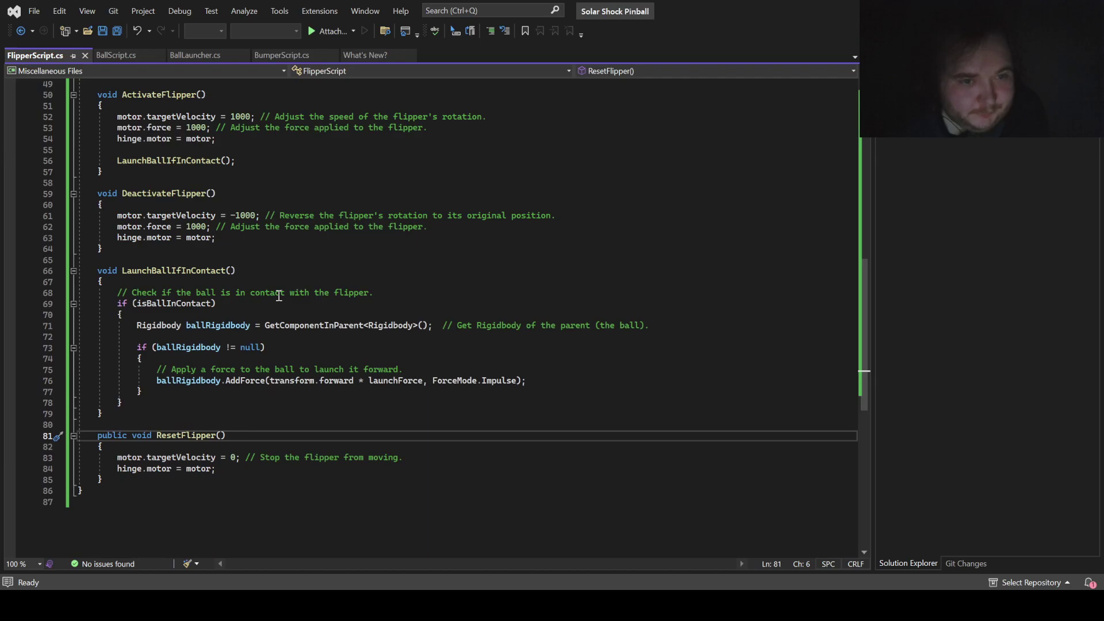
scroll(380, 336, "up", 4)
scroll(380, 335, "up", 6)
scroll(380, 335, "up", 4)
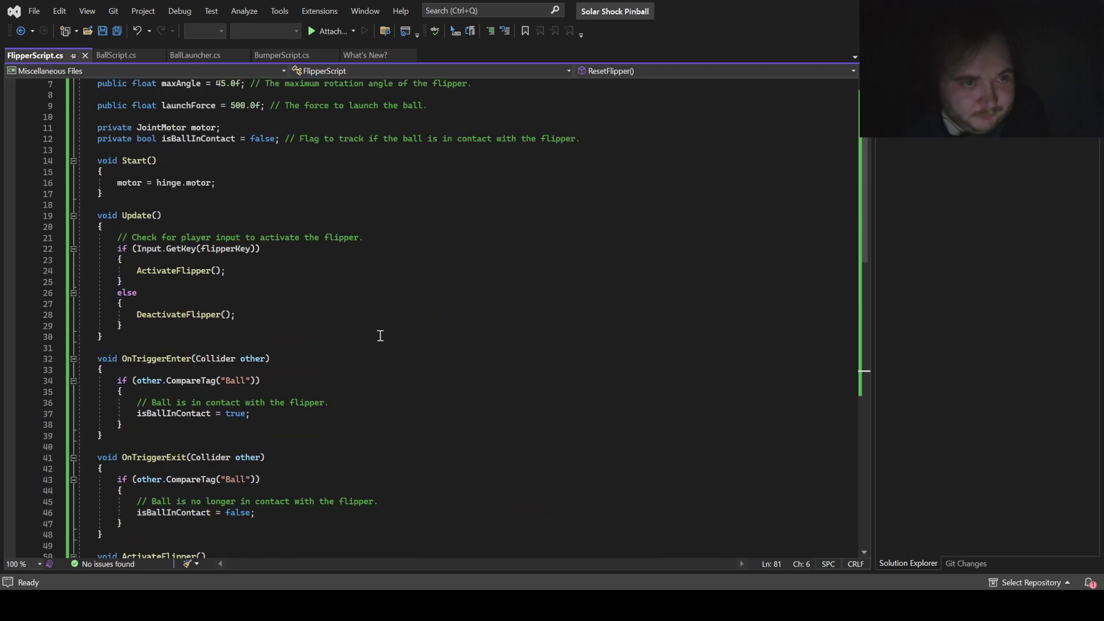
scroll(380, 335, "up", 2)
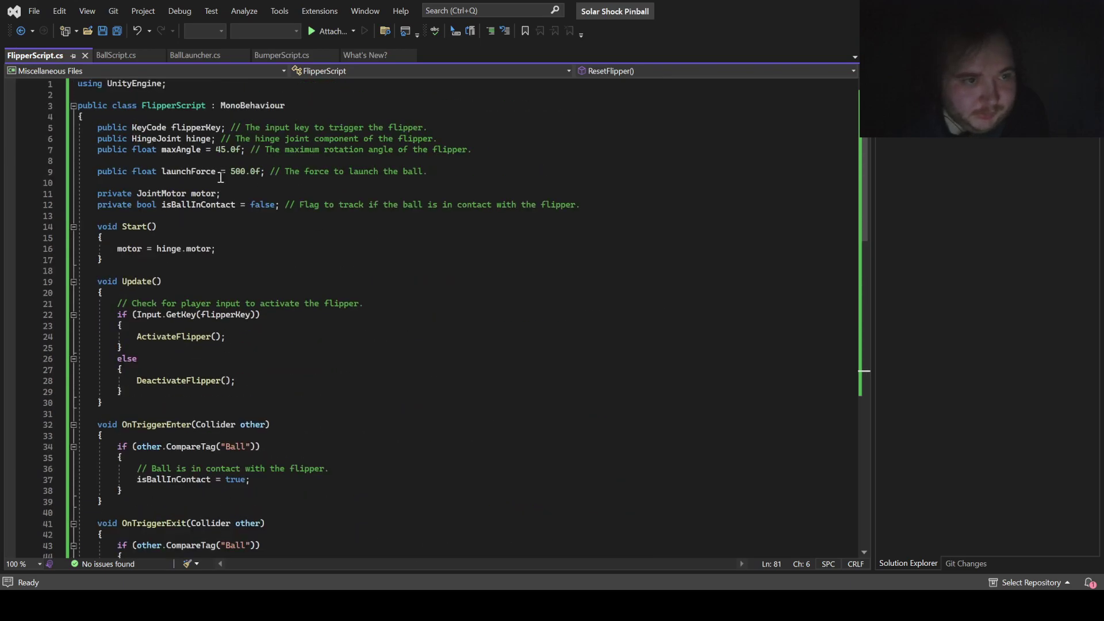
scroll(334, 196, "down", 1)
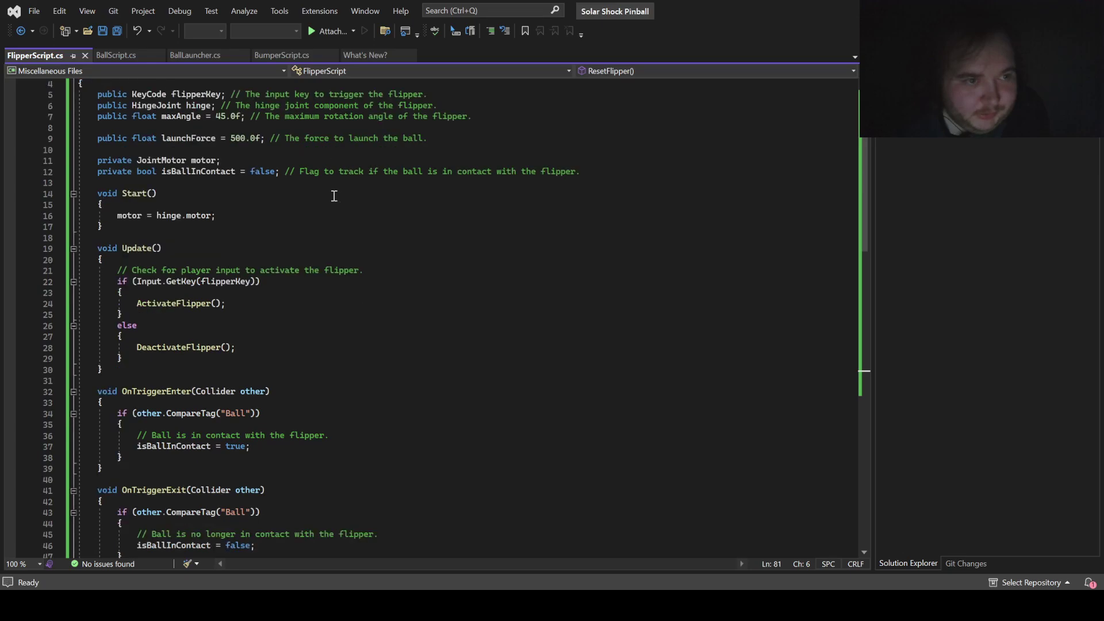
scroll(335, 196, "up", 1)
scroll(334, 196, "down", 1)
scroll(334, 196, "down", 1)
scroll(334, 196, "down", 3)
scroll(334, 196, "down", 2)
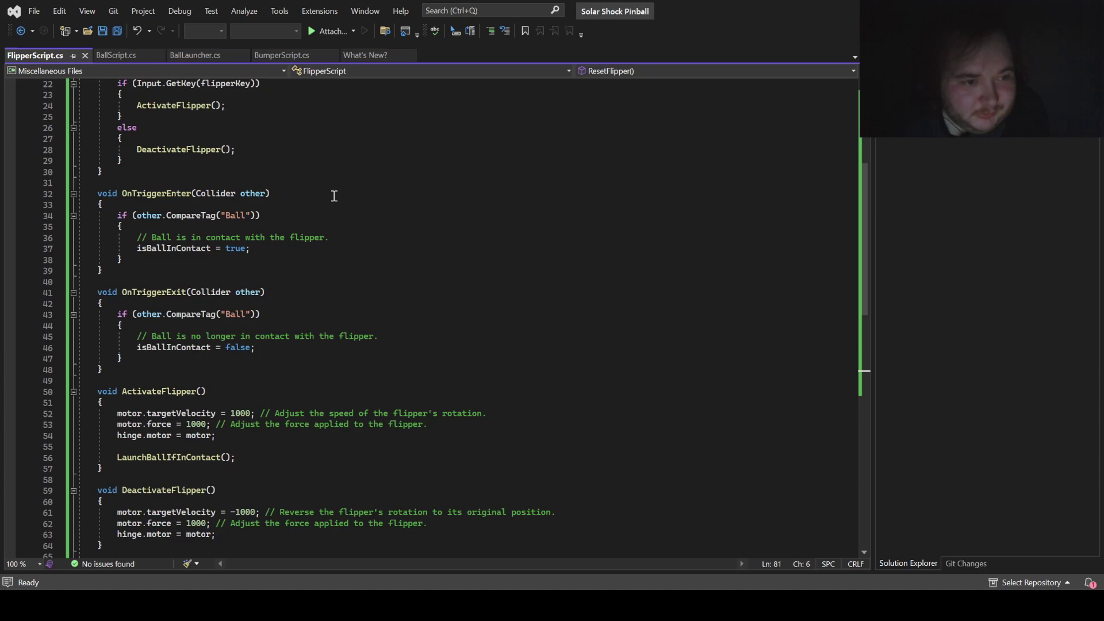
scroll(334, 196, "up", 7)
scroll(334, 196, "down", 1)
scroll(334, 196, "down", 3)
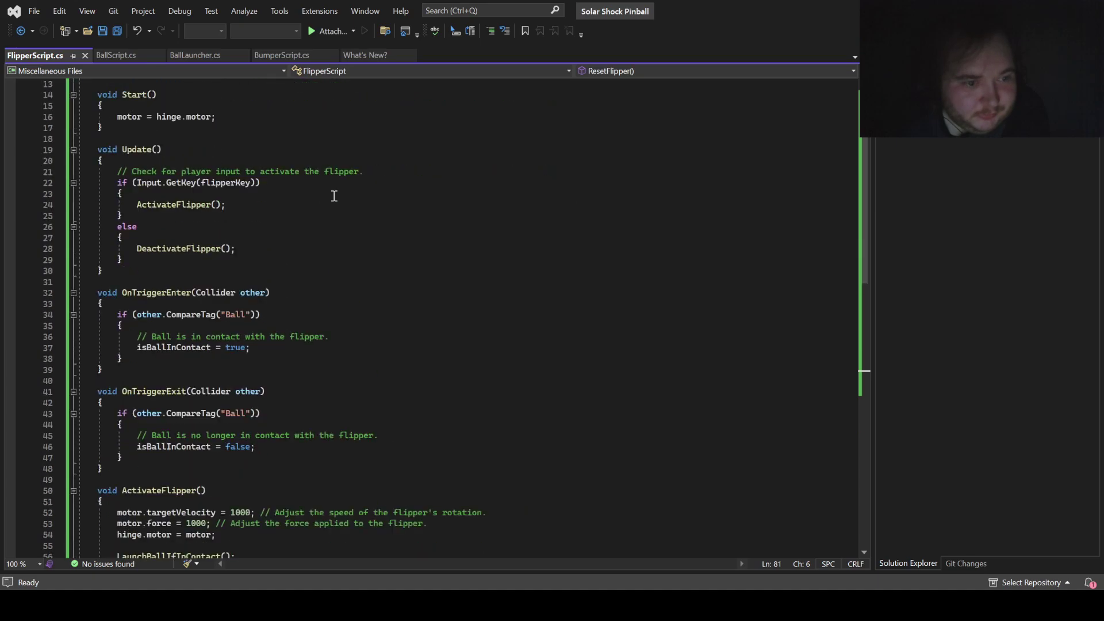
scroll(334, 196, "down", 2)
scroll(334, 196, "down", 4)
scroll(334, 196, "down", 2)
scroll(335, 196, "down", 2)
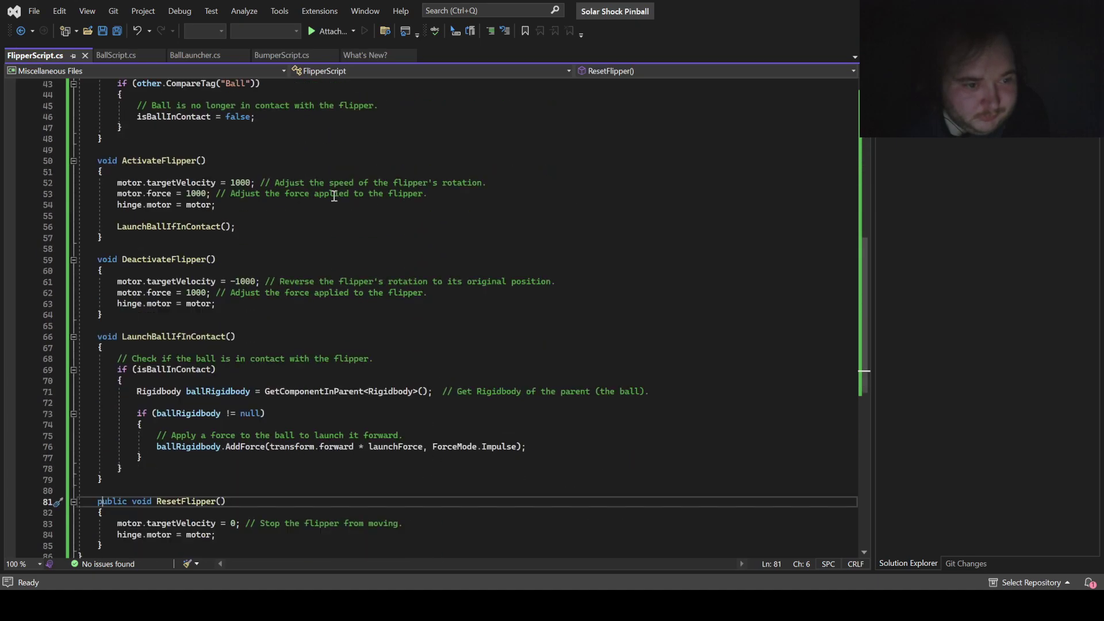
scroll(334, 196, "down", 2)
scroll(334, 196, "down", 1)
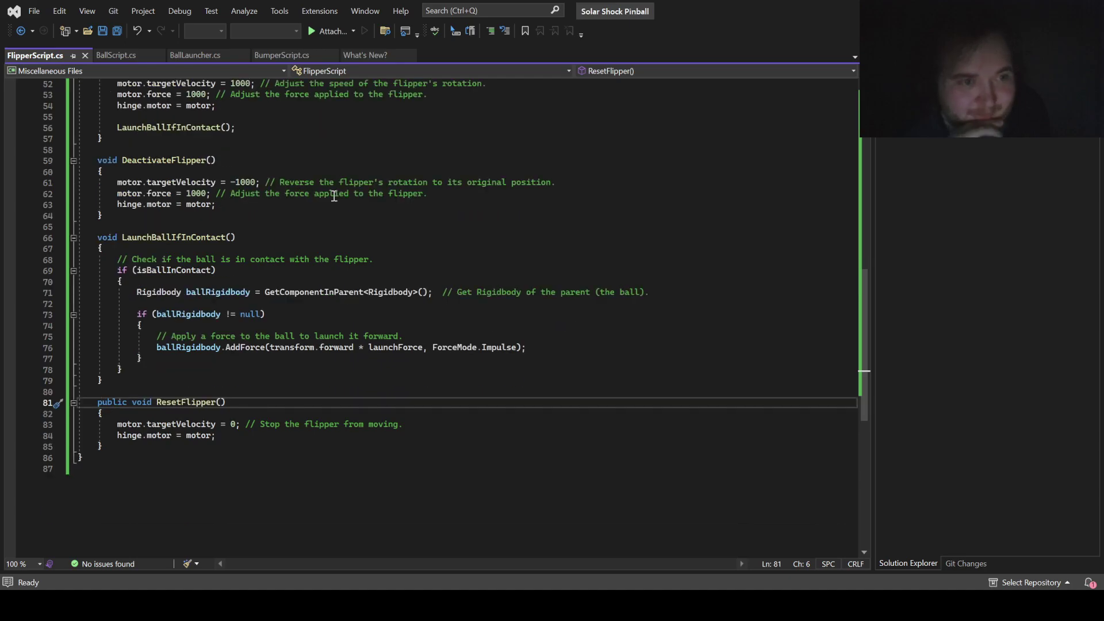
scroll(334, 196, "up", 4)
scroll(335, 196, "up", 1)
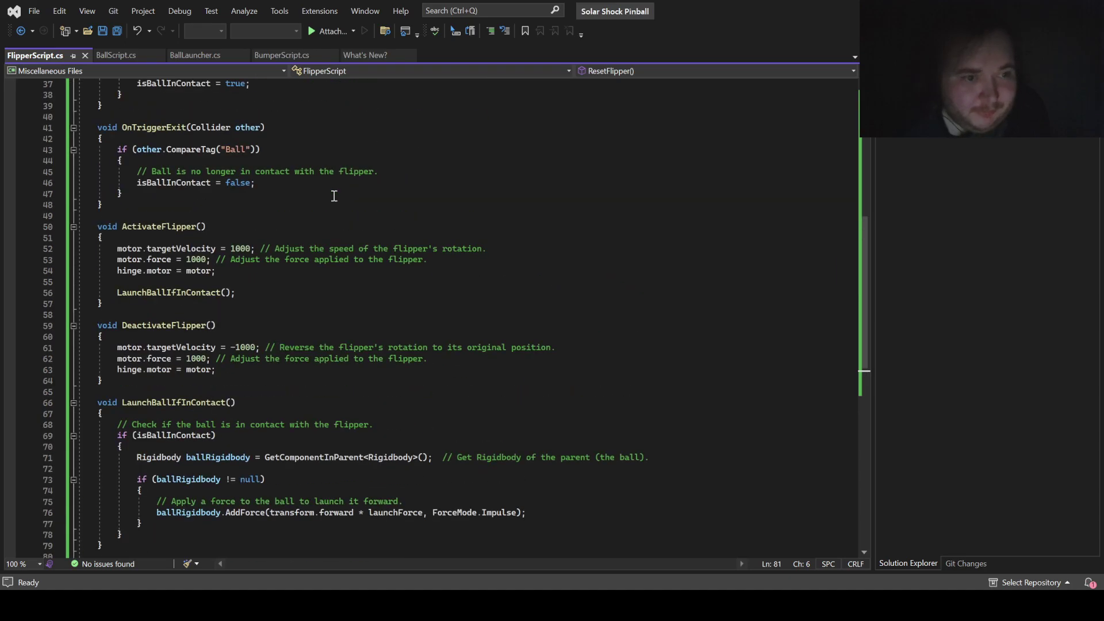
Step: Review FlipperScript's isBallInContact check, AddForce launch line and null-check block
left_click(352, 221)
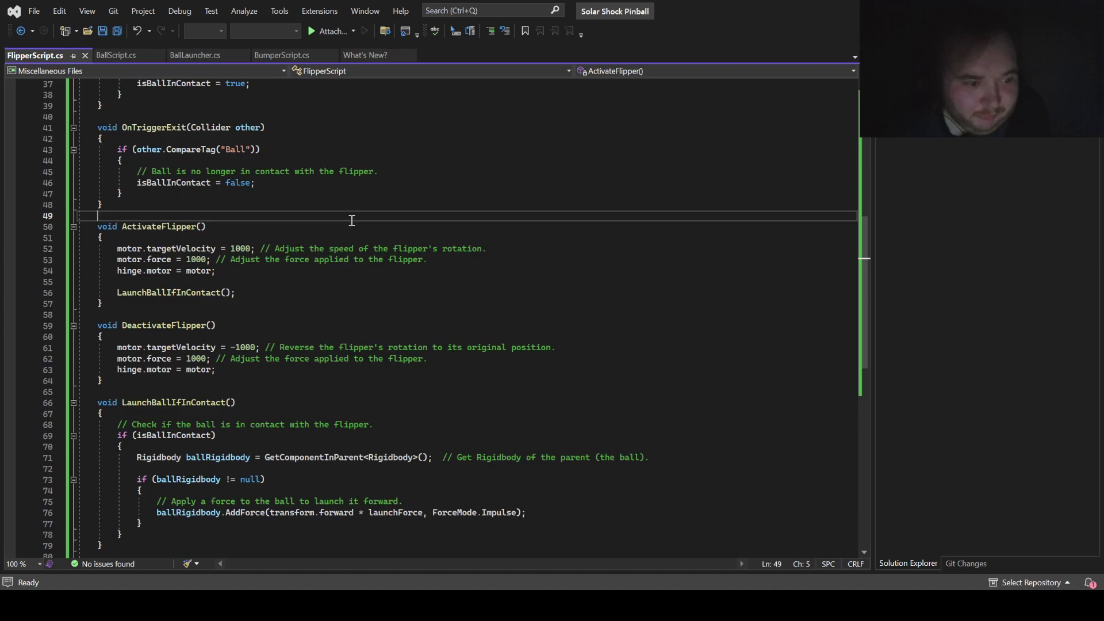
key("Down")
key("Down")
key("Down")
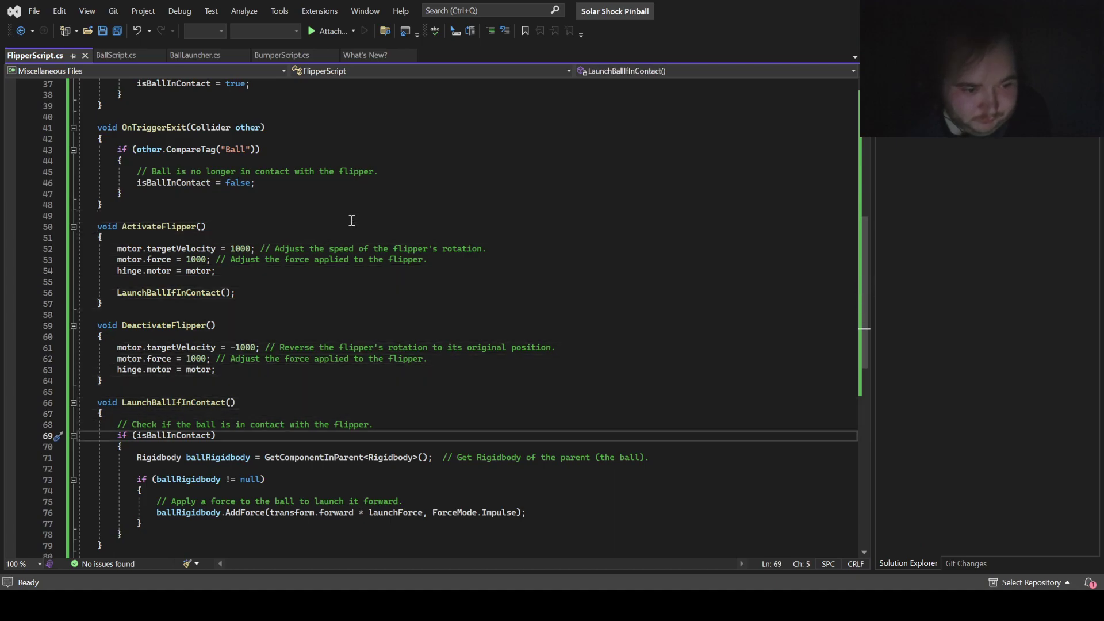
scroll(259, 456, "down", 2)
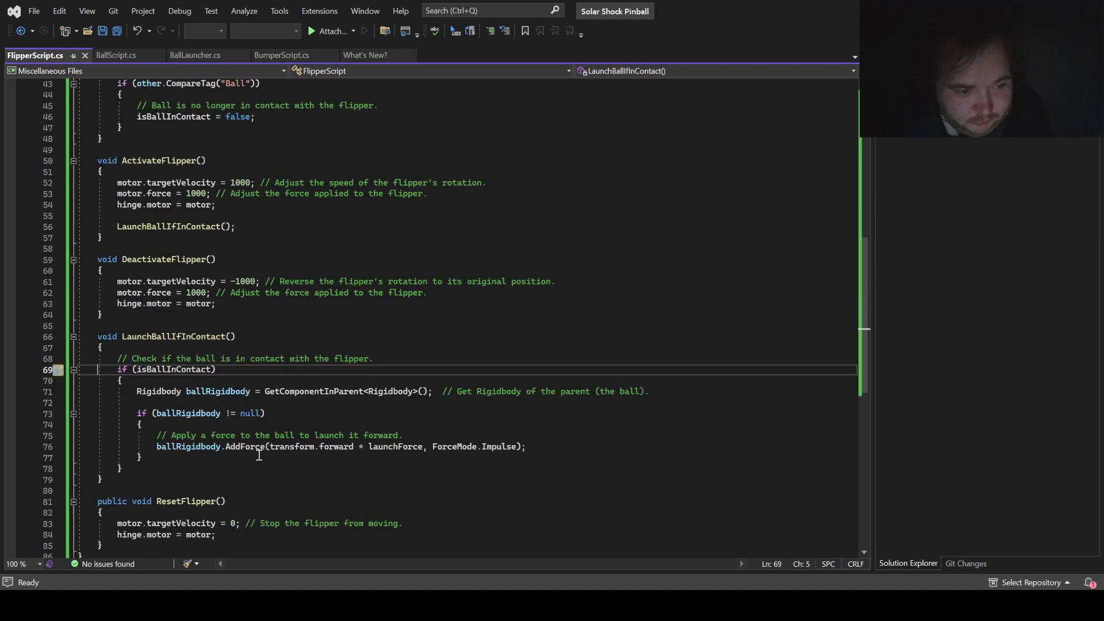
scroll(265, 406, "down", 1)
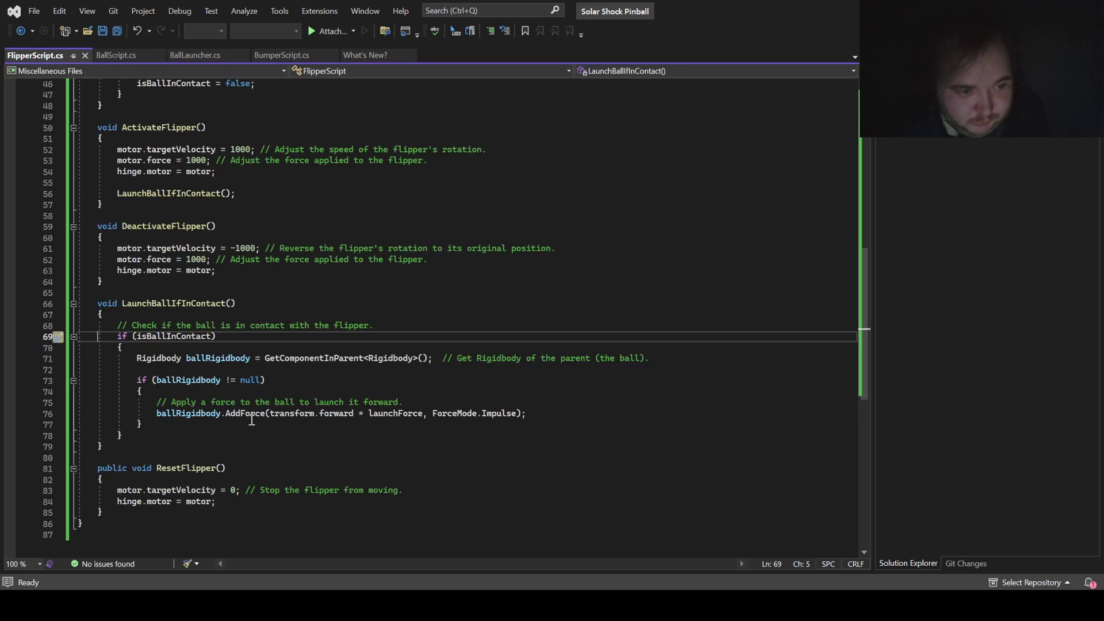
left_click(303, 417)
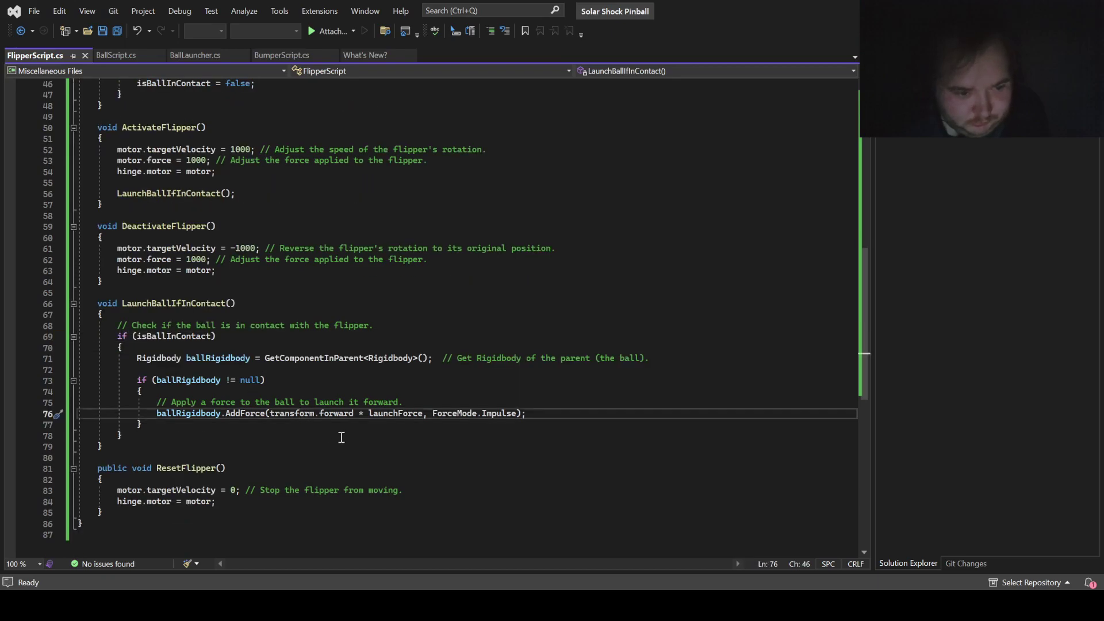
left_click(308, 387)
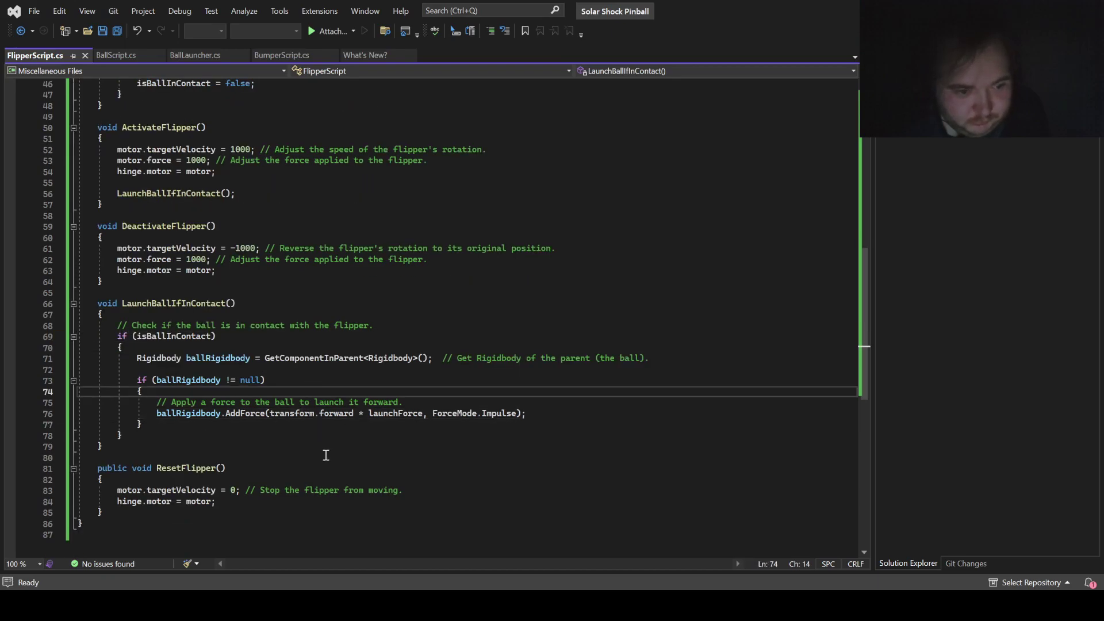
scroll(325, 454, "down", 3)
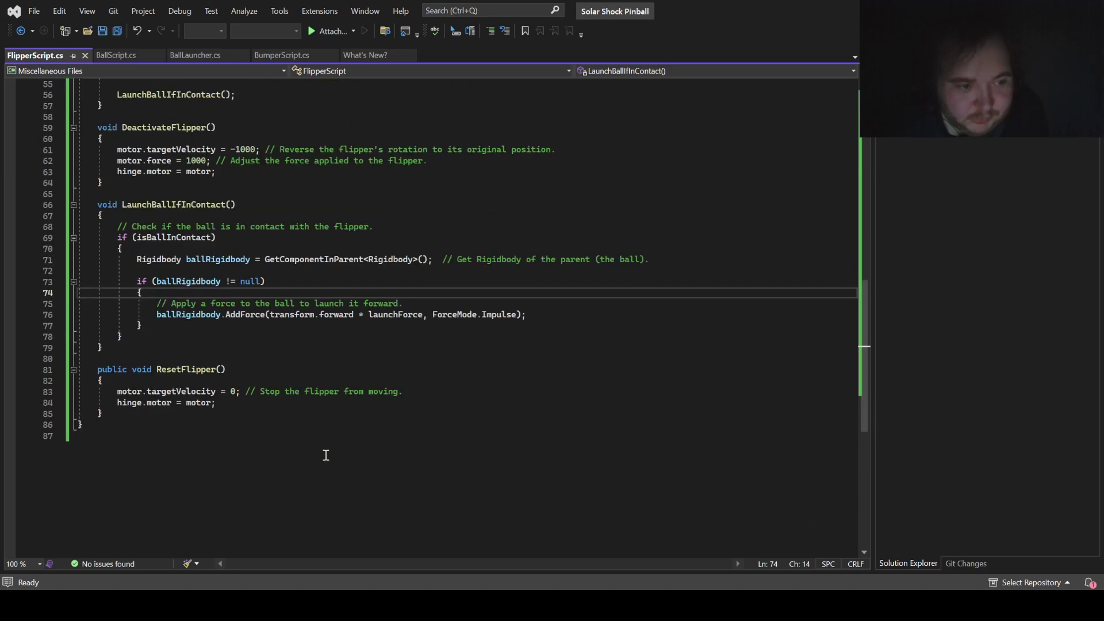
scroll(325, 455, "up", 3)
scroll(325, 454, "up", 9)
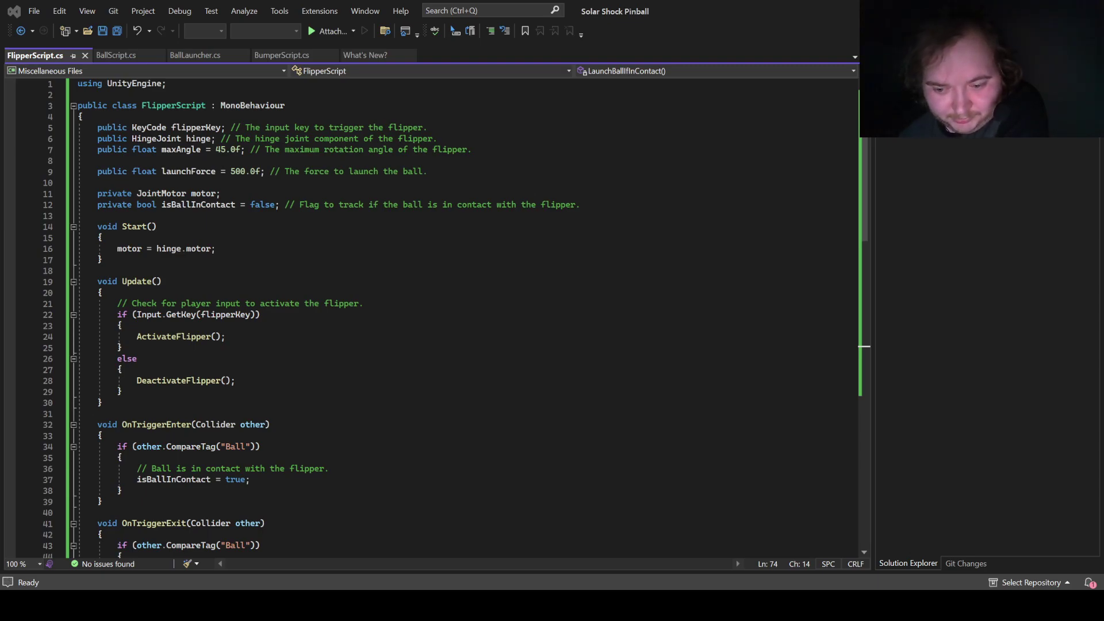
Step: Replace the entire FlipperScript with the revised code containing the LaunchBall method
left_click(697, 449)
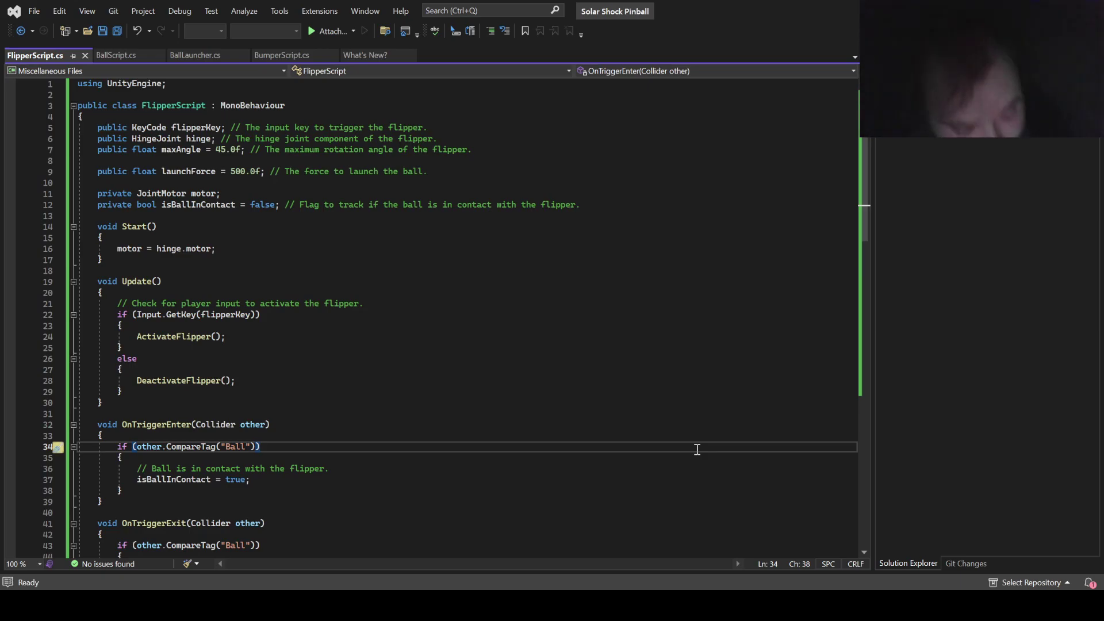
key("ctrl+a")
key("ctrl+v")
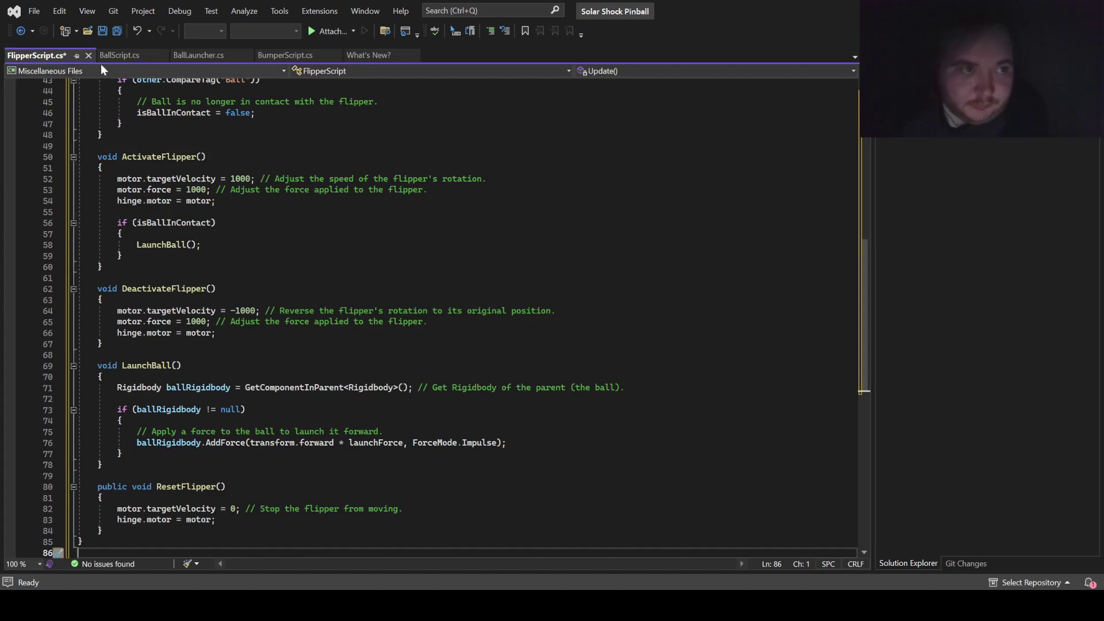
Step: Save FlipperScript.cs and look over the new ActivateFlipper and LaunchBall code
left_click(103, 32)
scroll(381, 305, "up", 14)
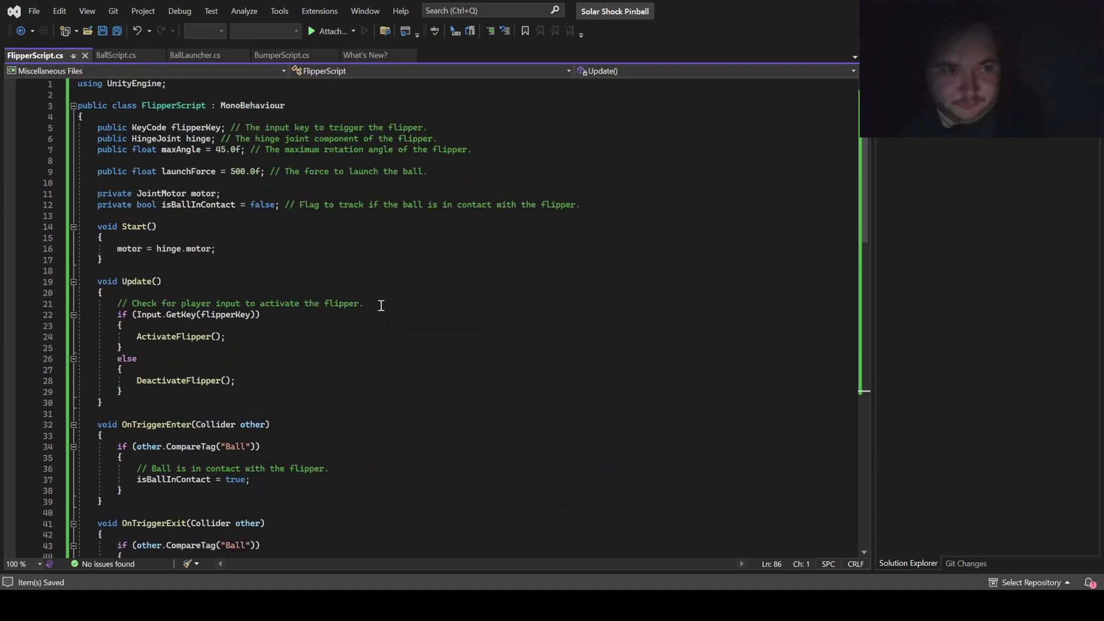
scroll(381, 305, "down", 13)
scroll(381, 305, "down", 15)
scroll(381, 305, "up", 11)
scroll(381, 306, "up", 8)
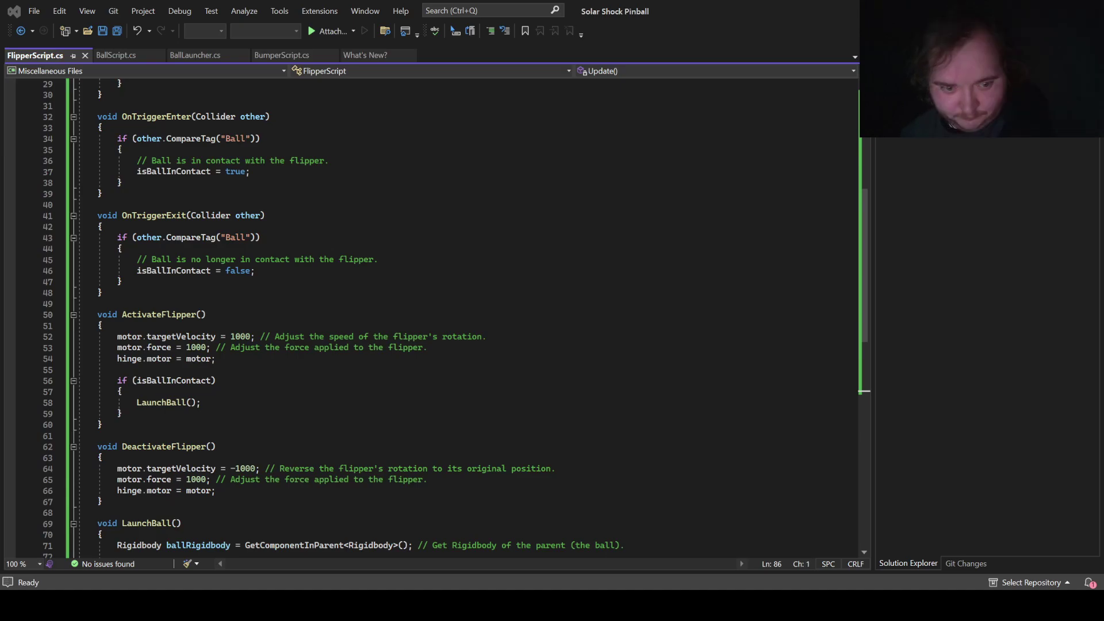
Step: Stop the play test and review Flipper L's Hinge Joint limits and Flipper Script (Max Angle 45, Launch Force 500)
key("alt+Tab")
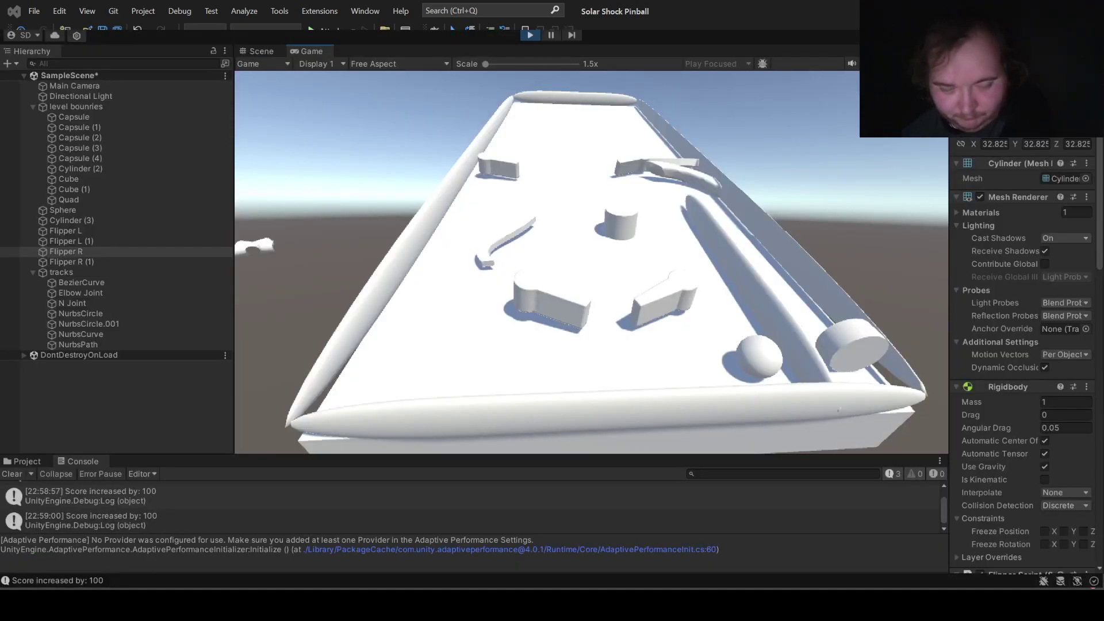
left_click(525, 37)
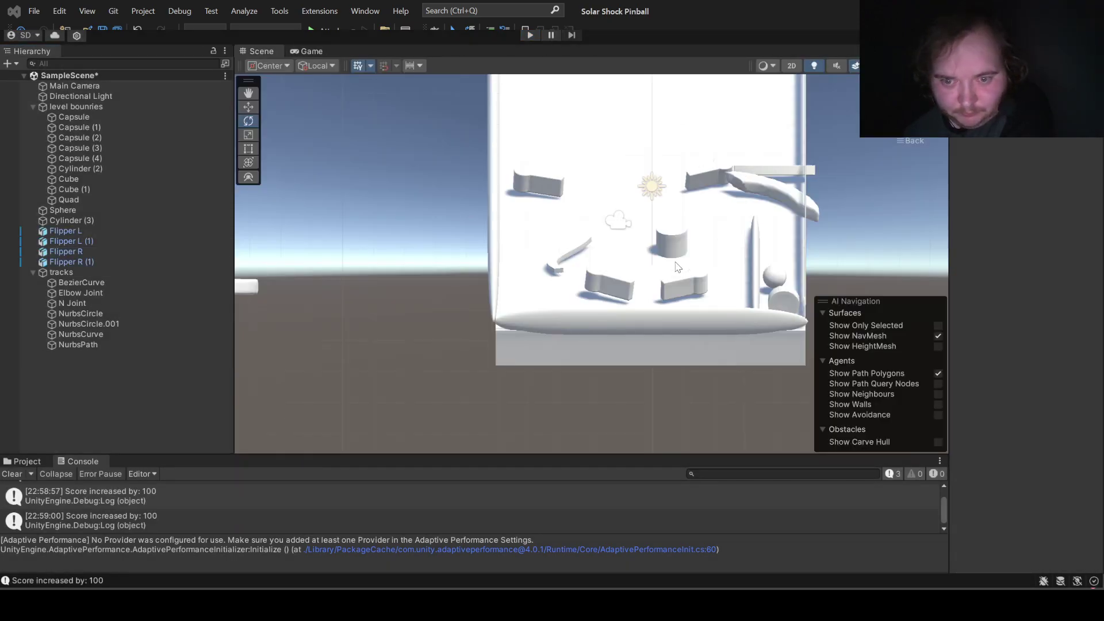
left_click(680, 282)
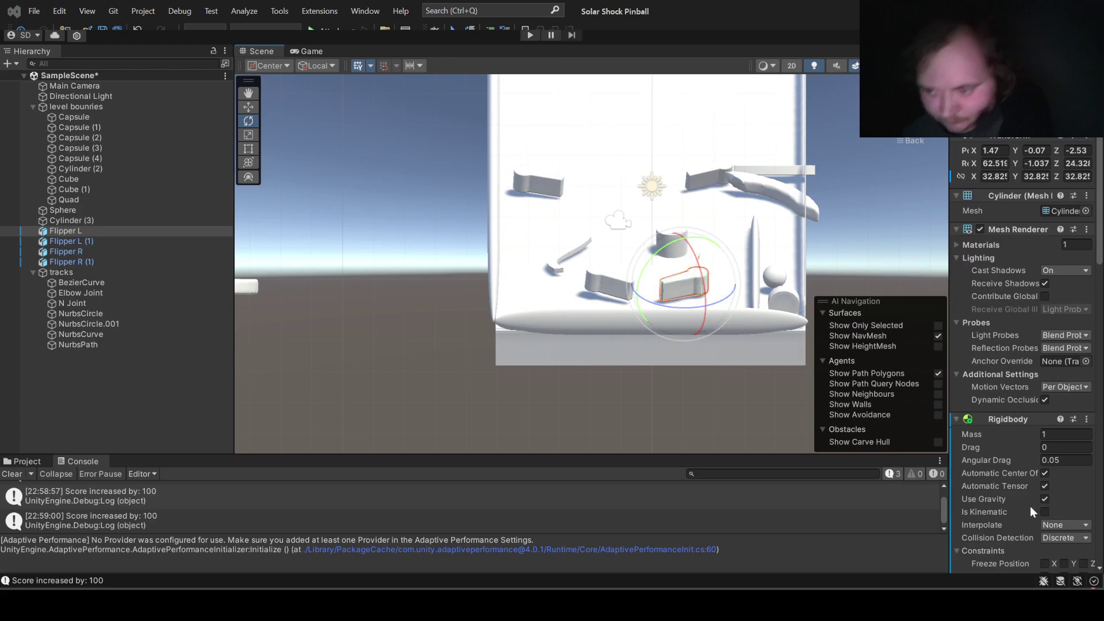
scroll(1027, 512, "down", 10)
scroll(1023, 516, "down", 5)
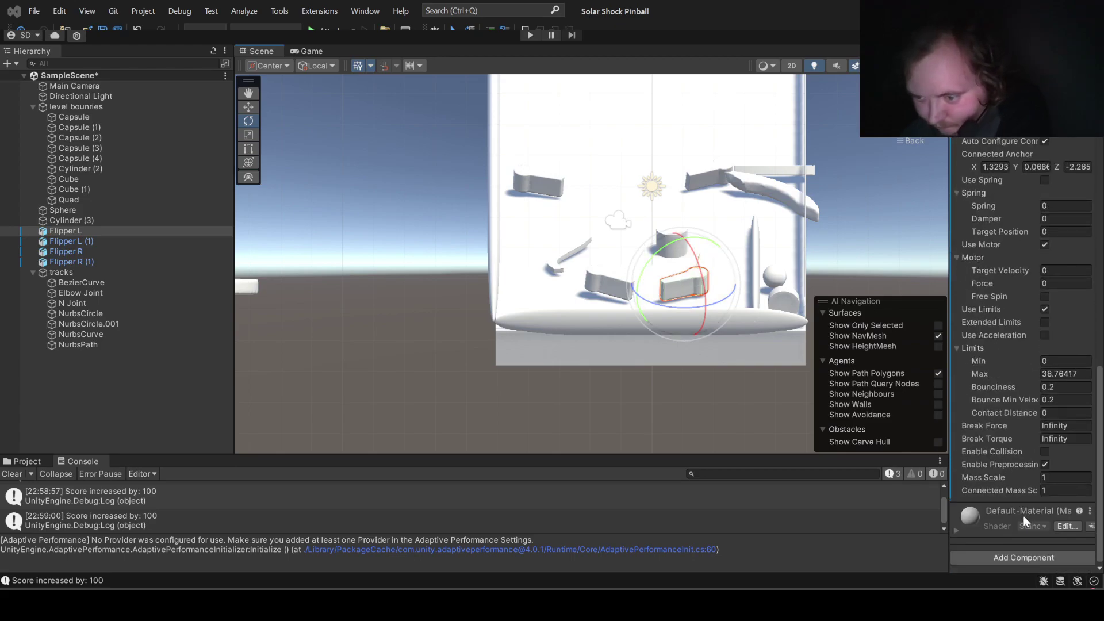
left_click(1049, 362)
scroll(1055, 369, "up", 5)
scroll(1061, 371, "up", 5)
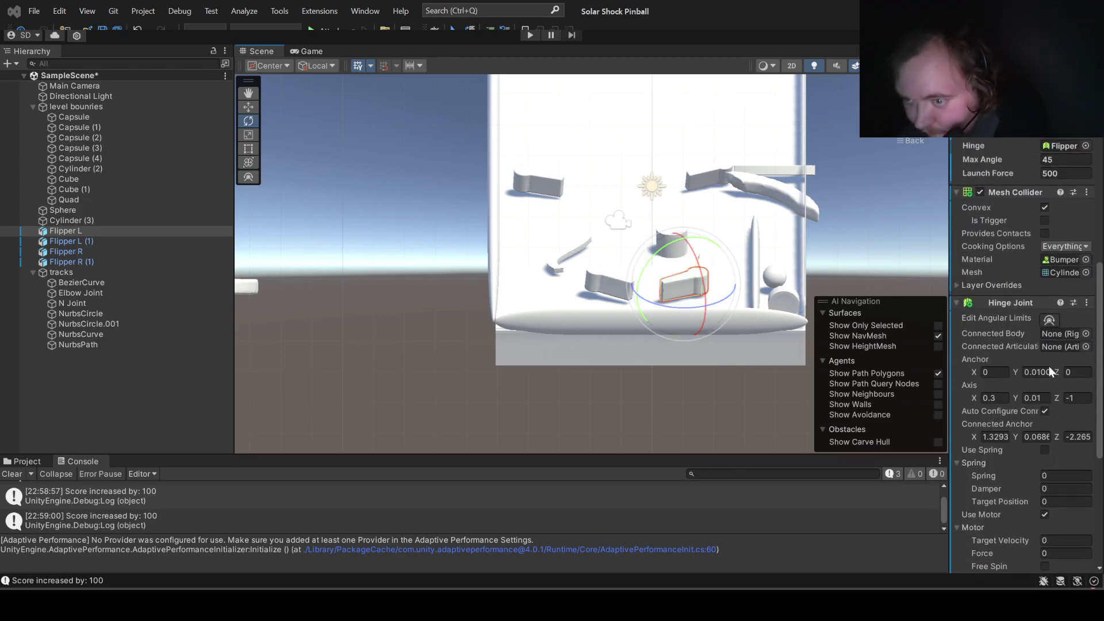
scroll(1067, 373, "up", 5)
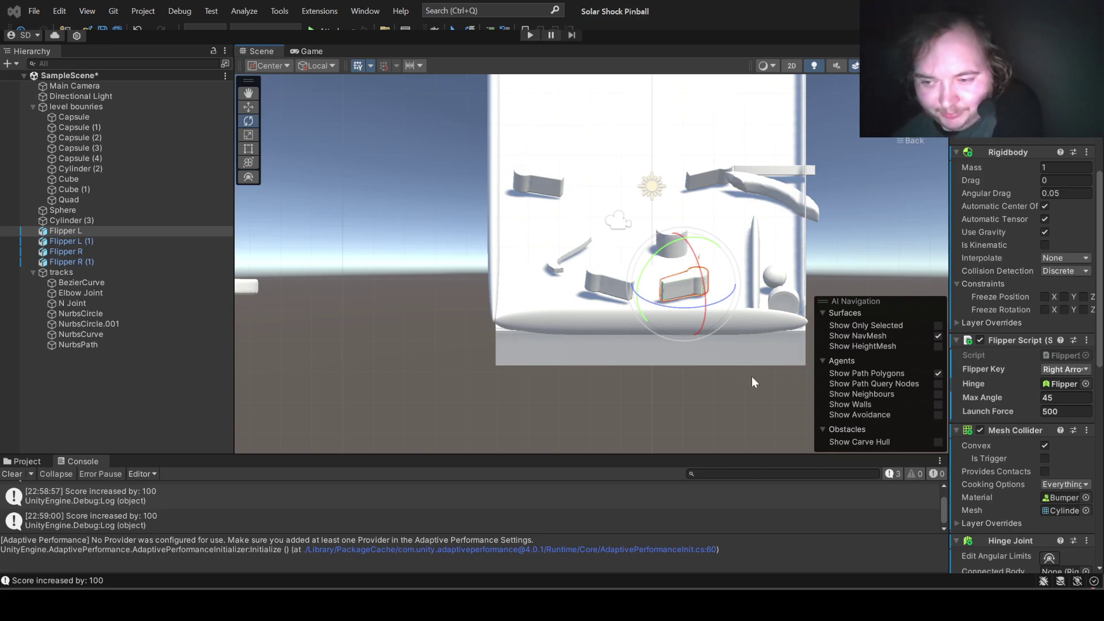
Step: Check the Hinge Joint settings in the Inspector, then start the play test
scroll(1047, 502, "down", 5)
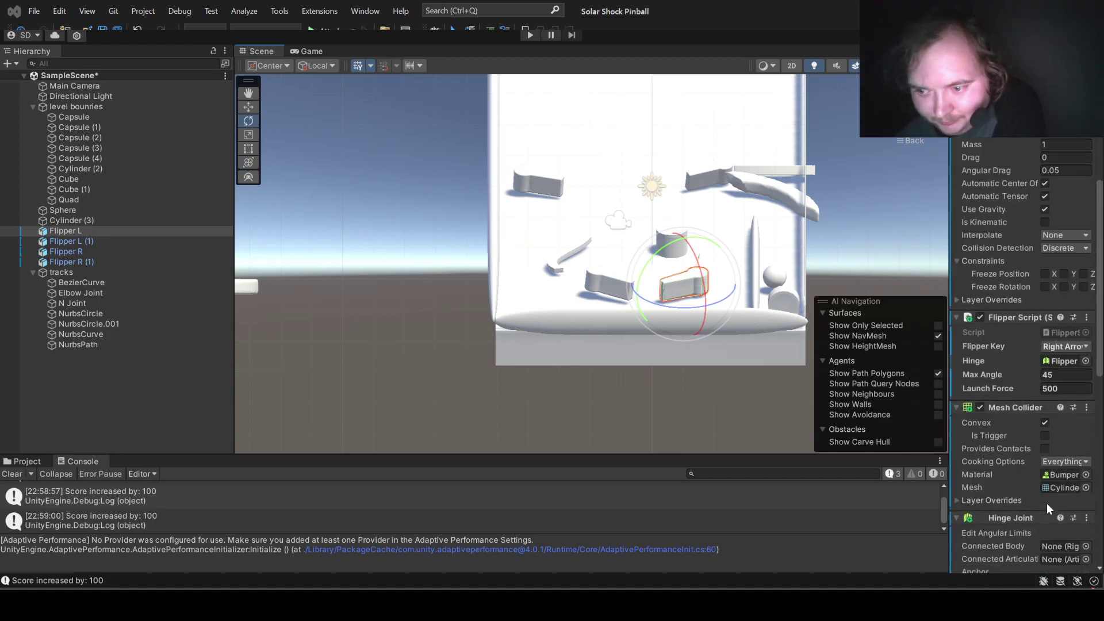
scroll(1046, 503, "down", 5)
scroll(1047, 503, "down", 5)
scroll(1047, 503, "down", 5)
scroll(1047, 503, "up", 8)
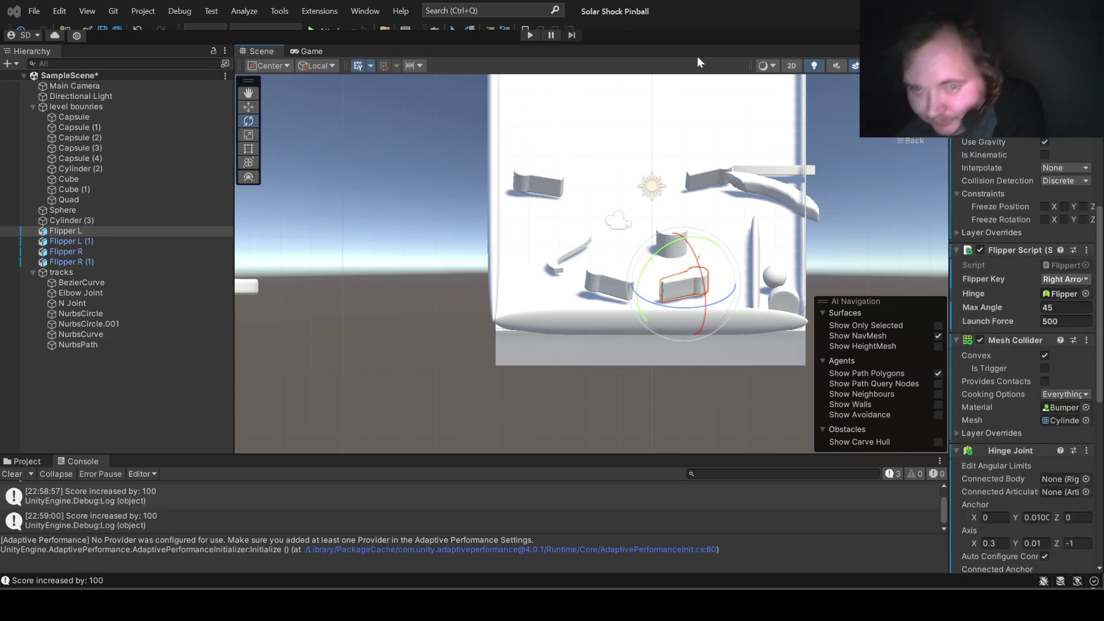
left_click(526, 32)
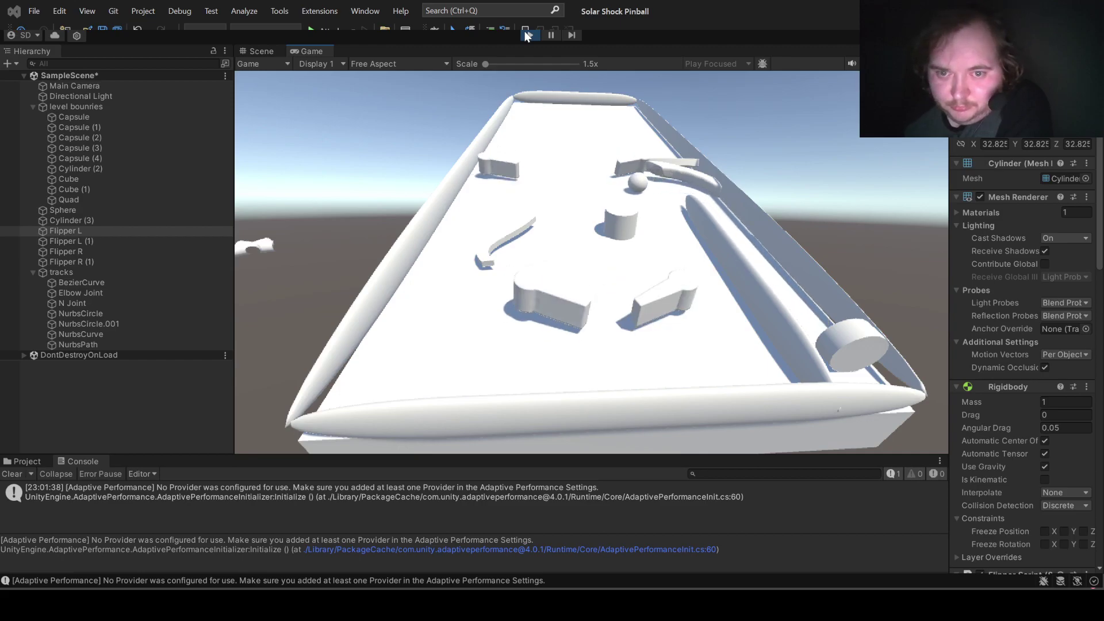
Step: Work the flippers with the A and D keys as the ball rolls and scores
key("a")
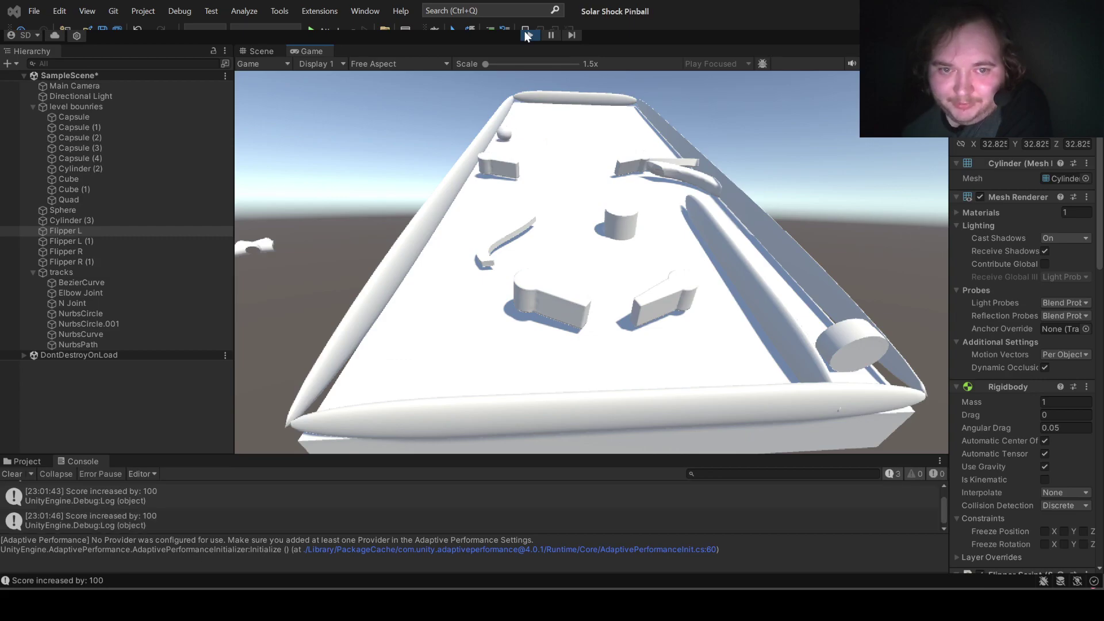
key("a")
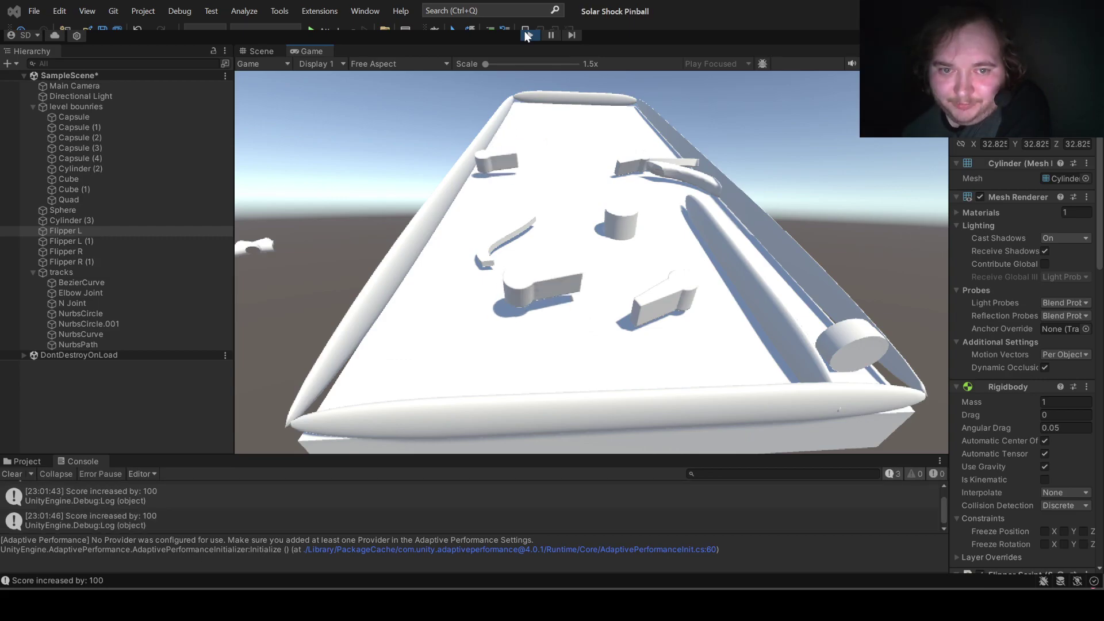
key("d")
key("a")
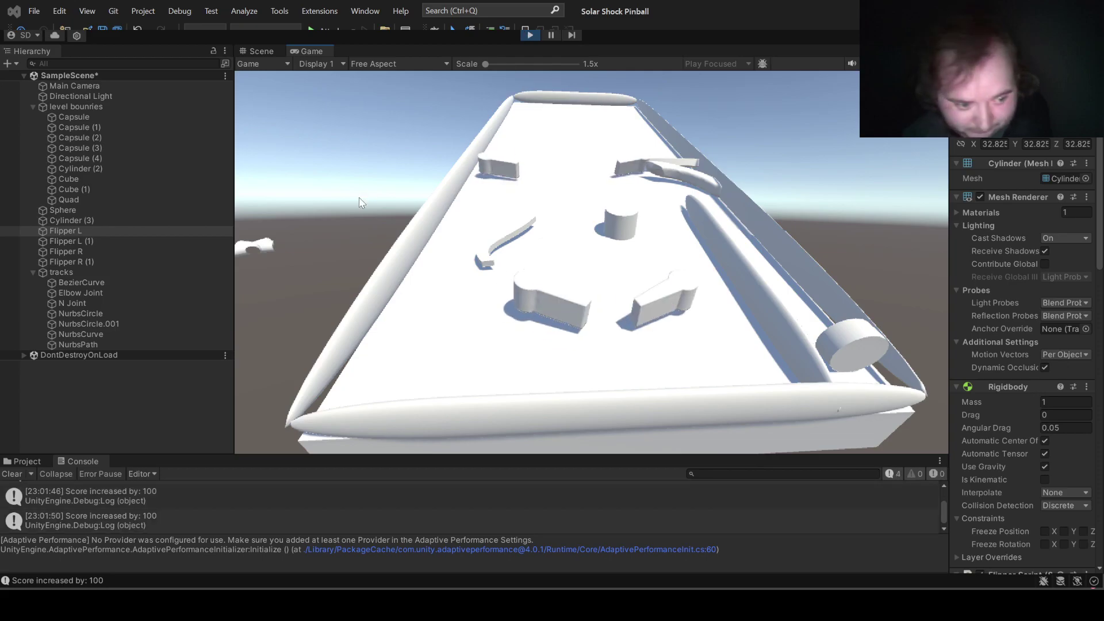
Step: Inspect the score message's stack trace, flip with the arrow keys, then stop the play test
left_click(132, 492)
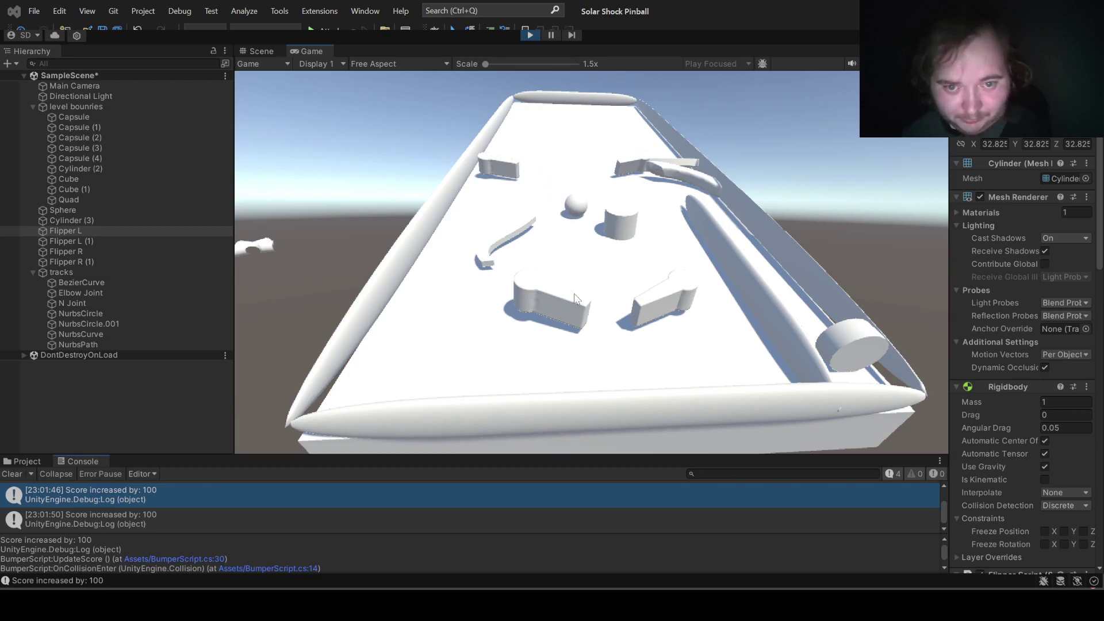
key("Right")
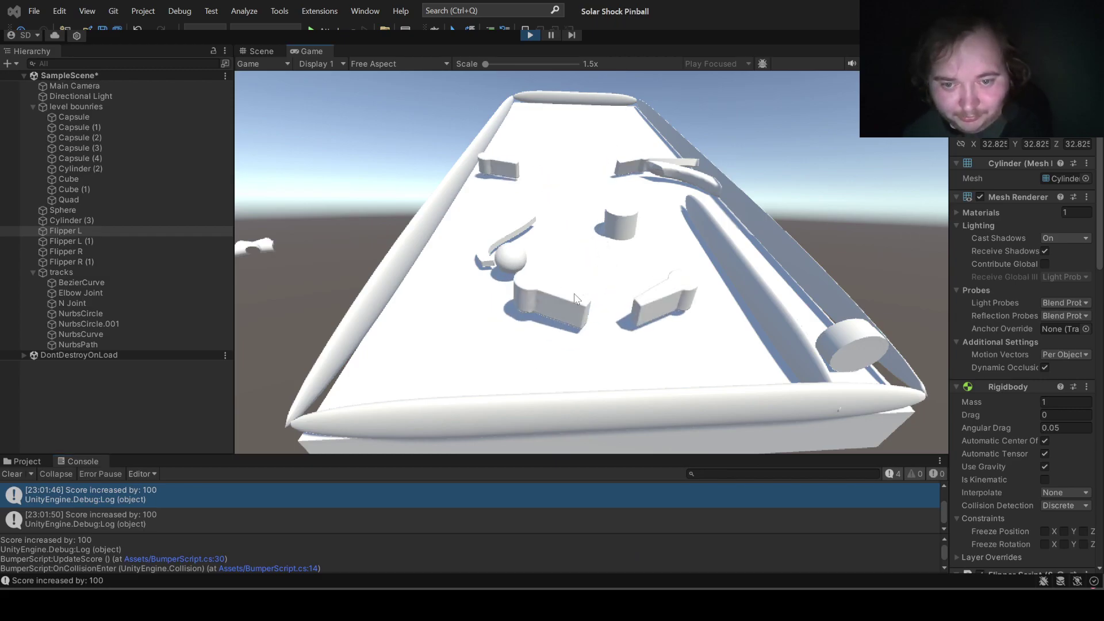
key("Left")
key("Right")
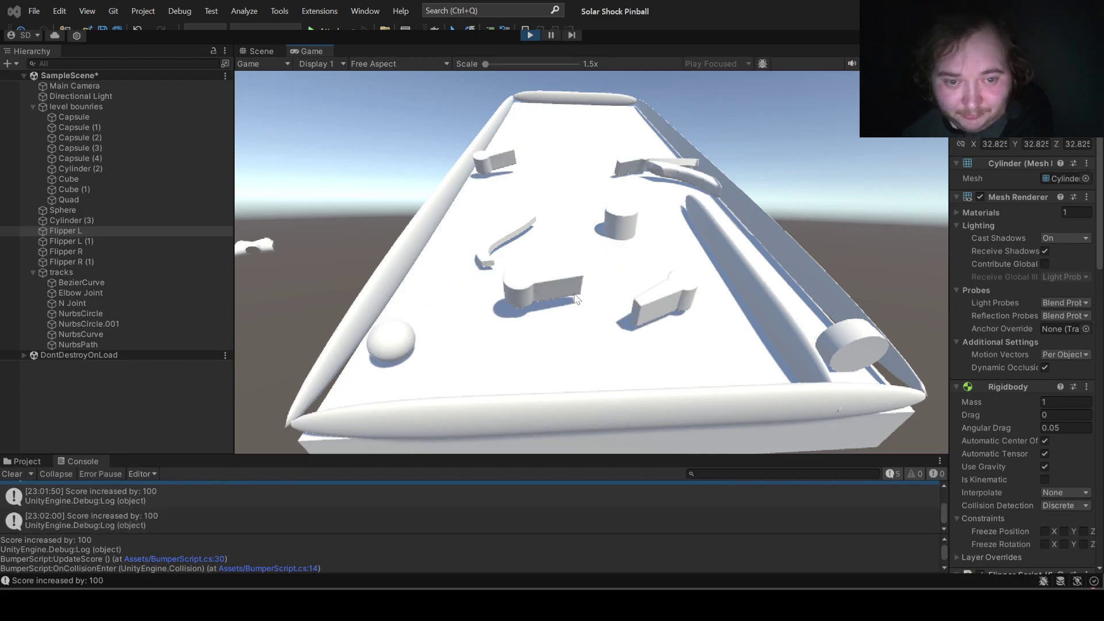
key("Left")
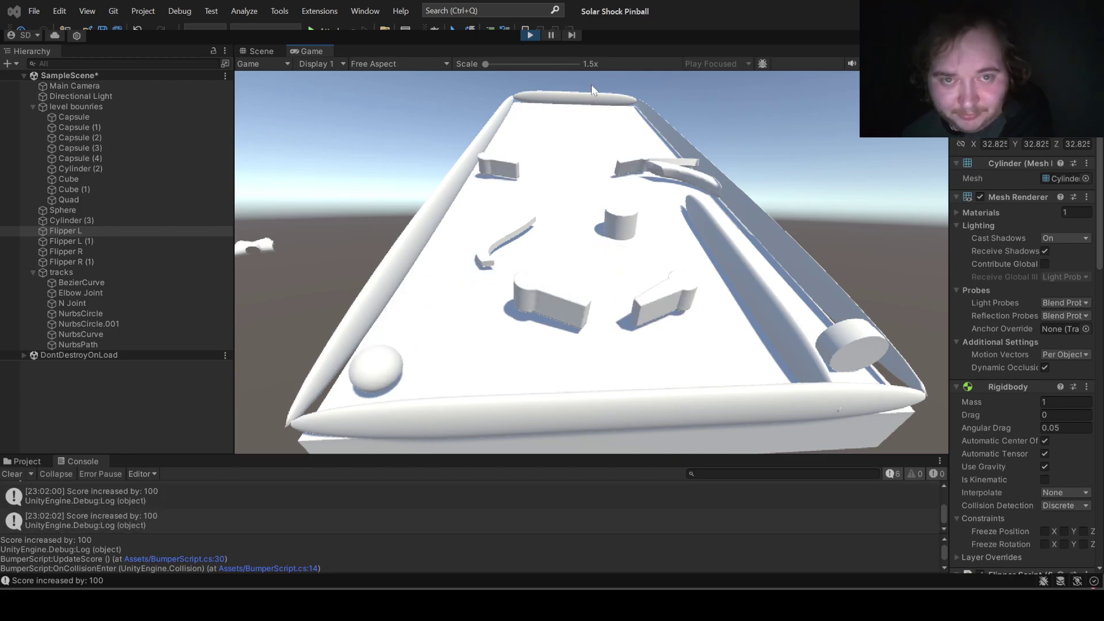
left_click(529, 33)
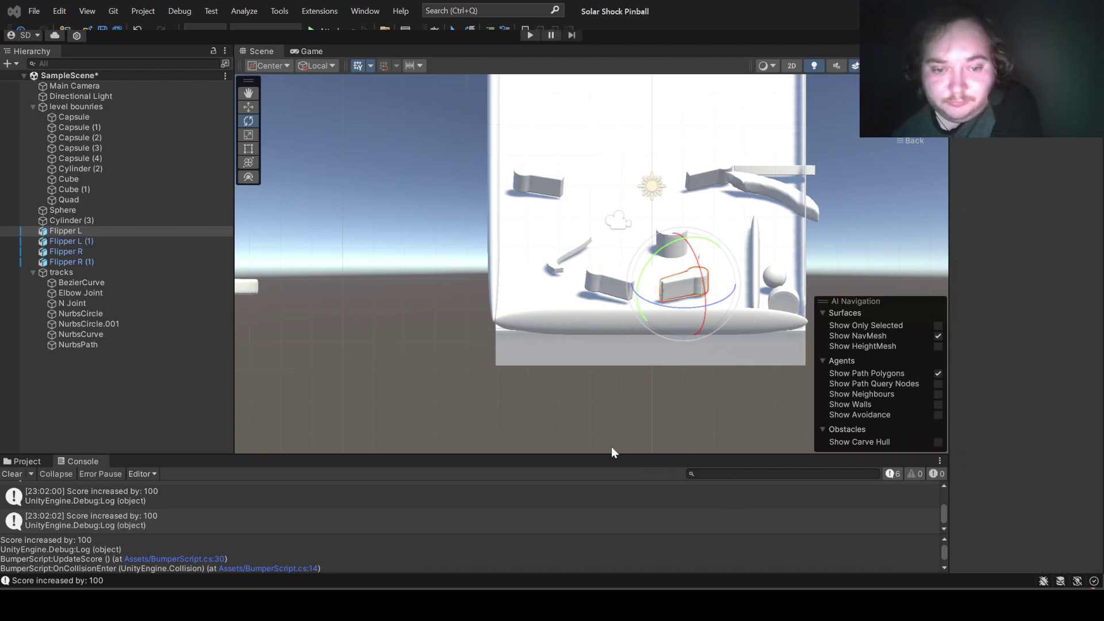
Step: Start, stop and restart Play mode so a fresh play test runs
left_click(530, 34)
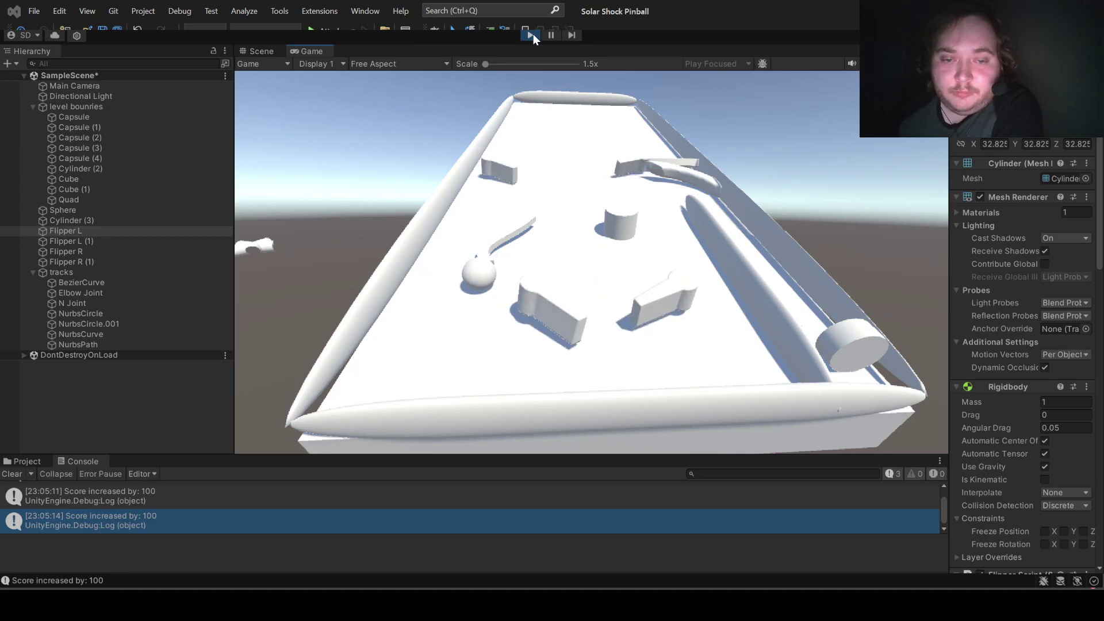
left_click(532, 39)
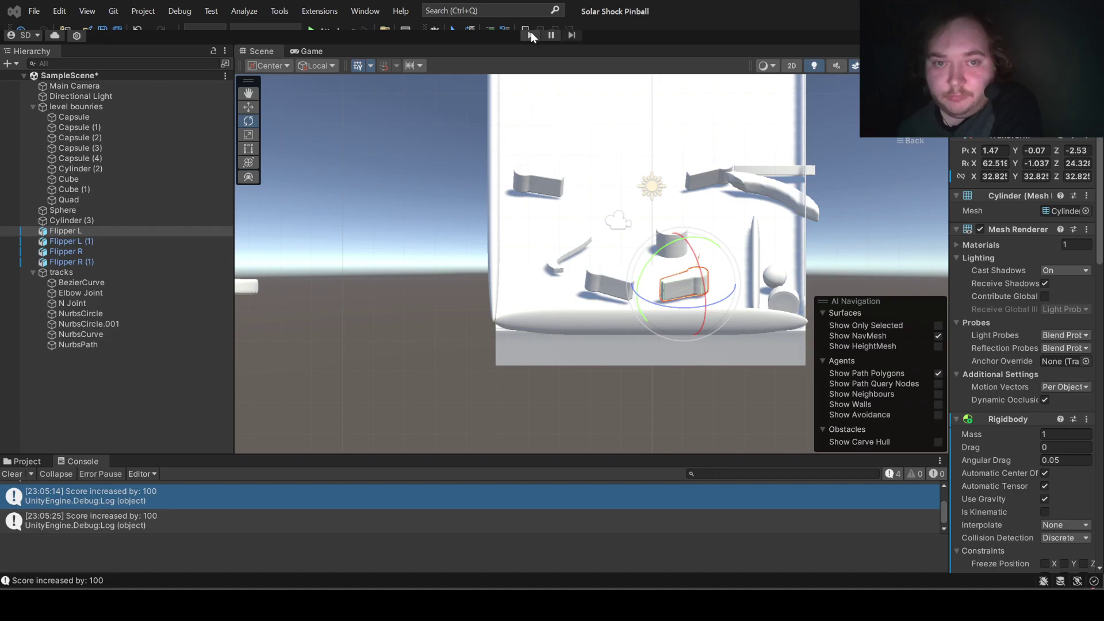
left_click(530, 33)
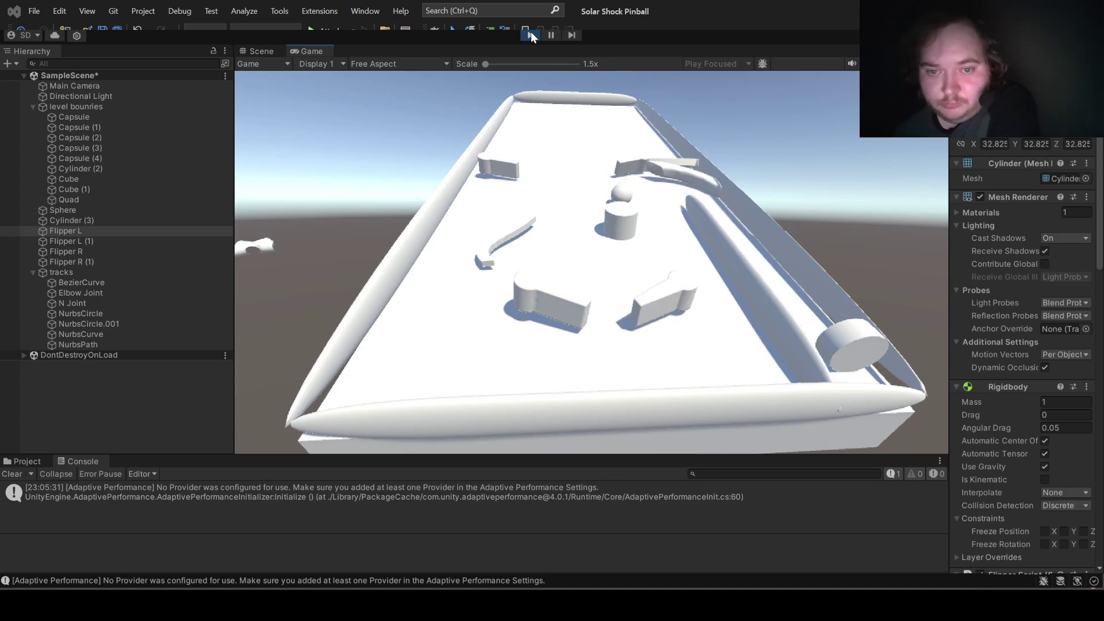
Step: Swing the flippers with the space bar to keep the ball in play
key("space")
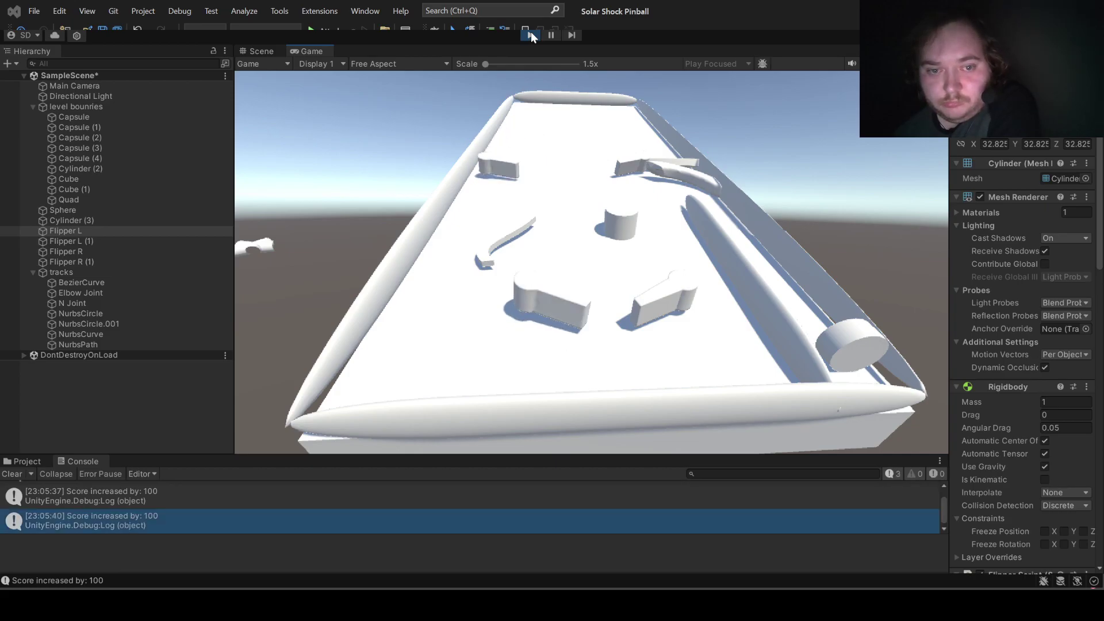
key("space")
key("space")
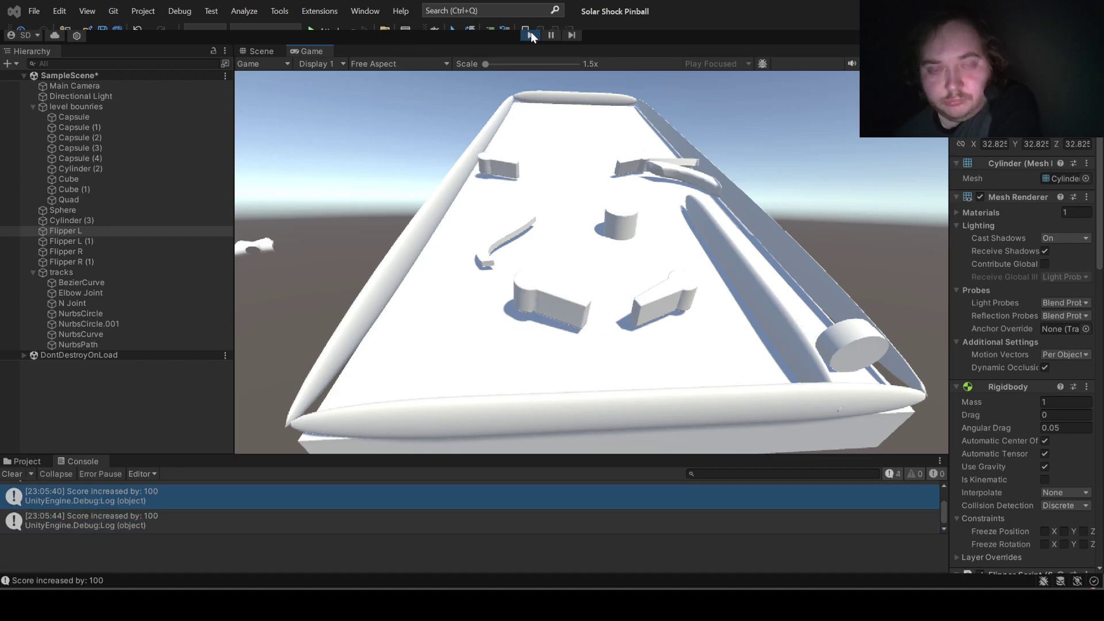
key("space")
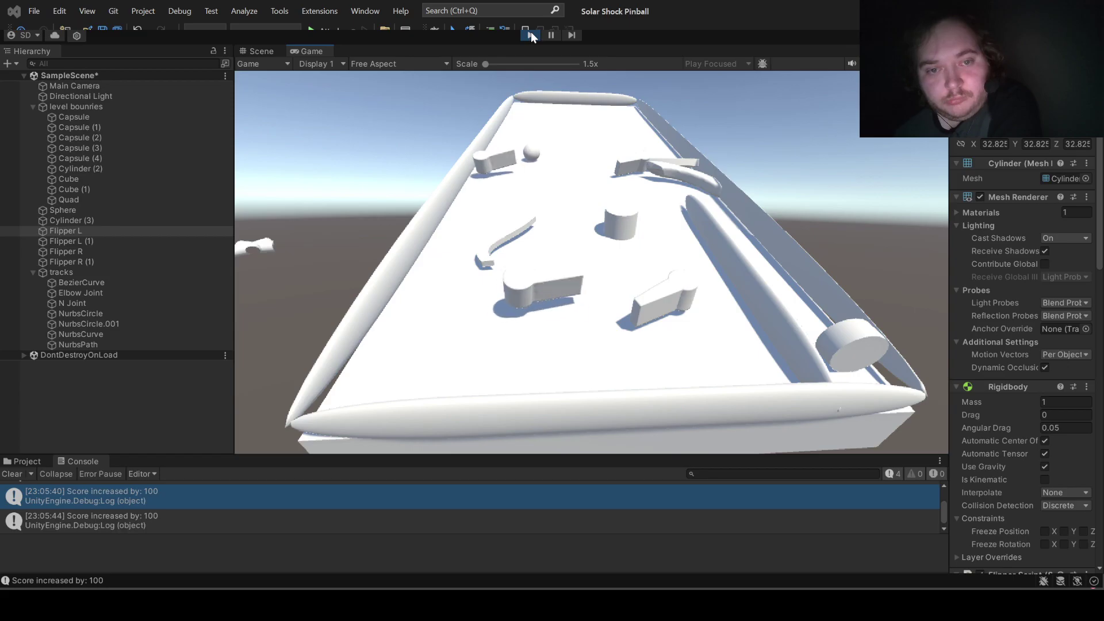
key("space")
key("space")
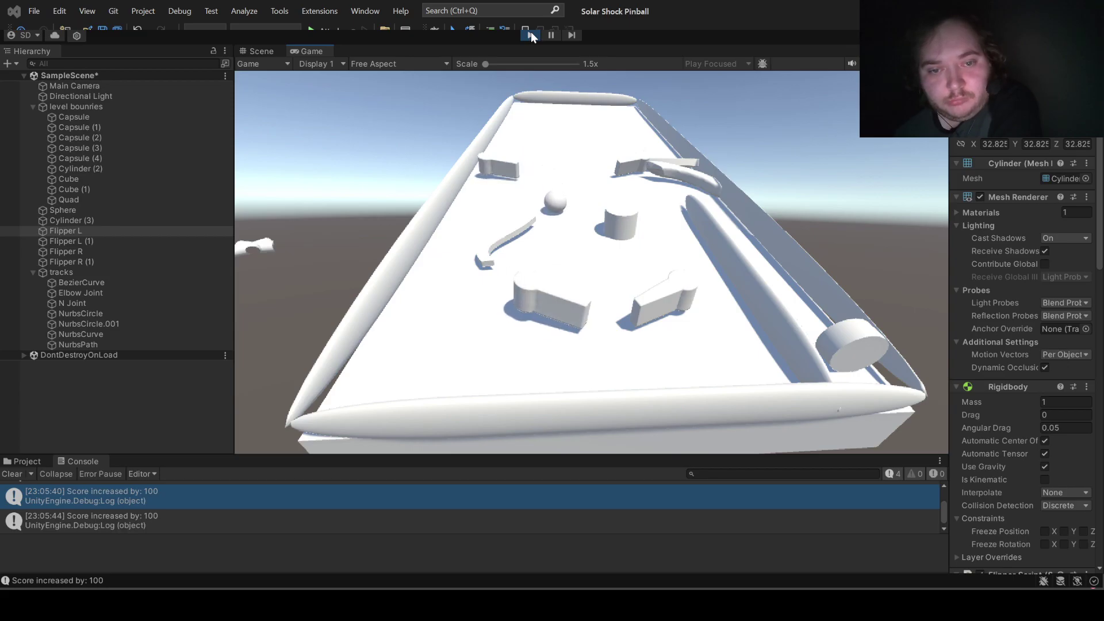
Step: Flick the left and right flippers with the arrow keys to drive respawned balls into the bumpers
key("Left")
key("Left")
key("Right")
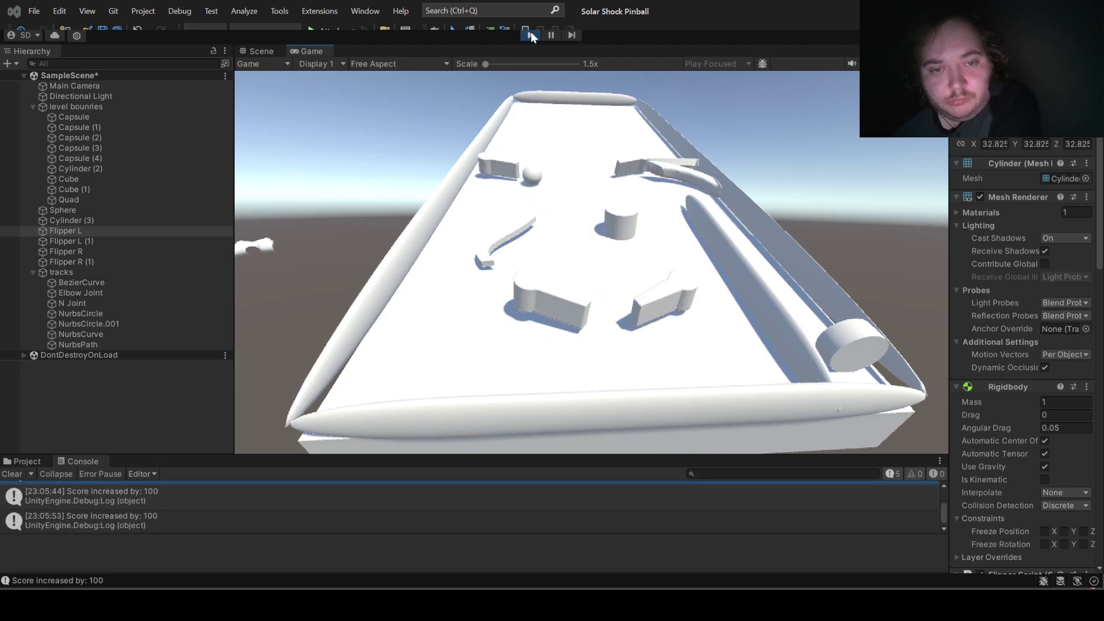
key("Left")
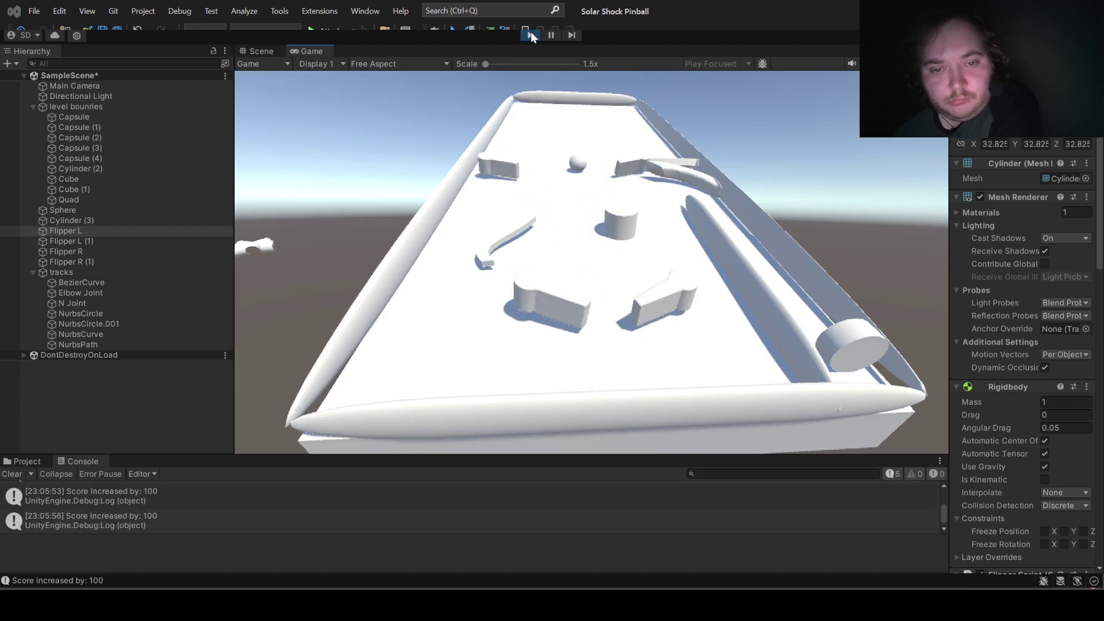
key("Left")
key("Right")
key("Right")
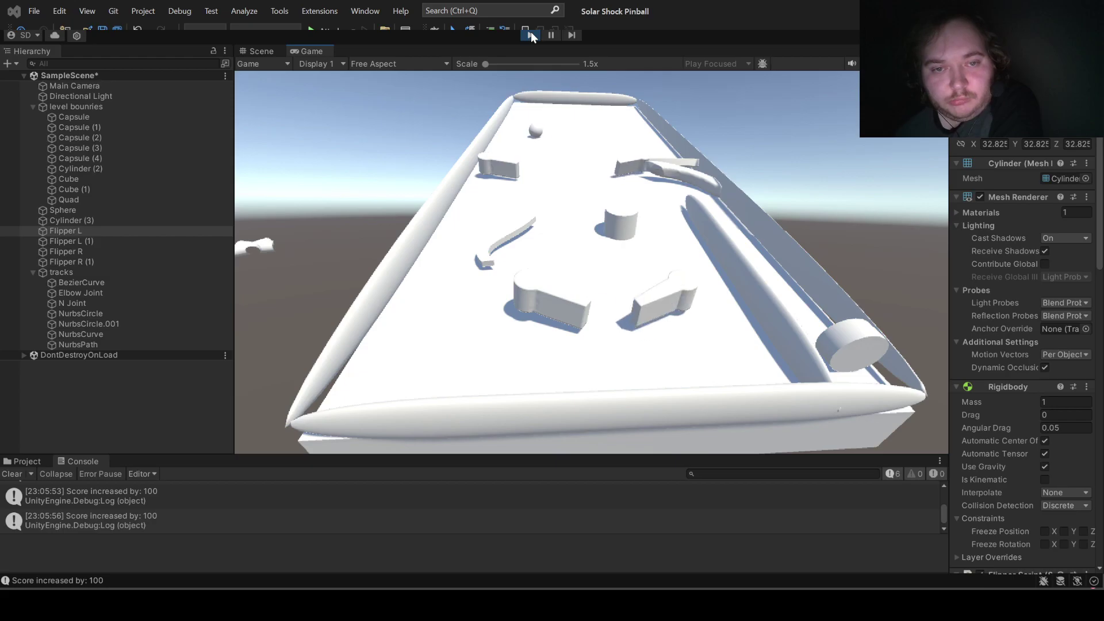
key("Left")
key("Left")
key("Right")
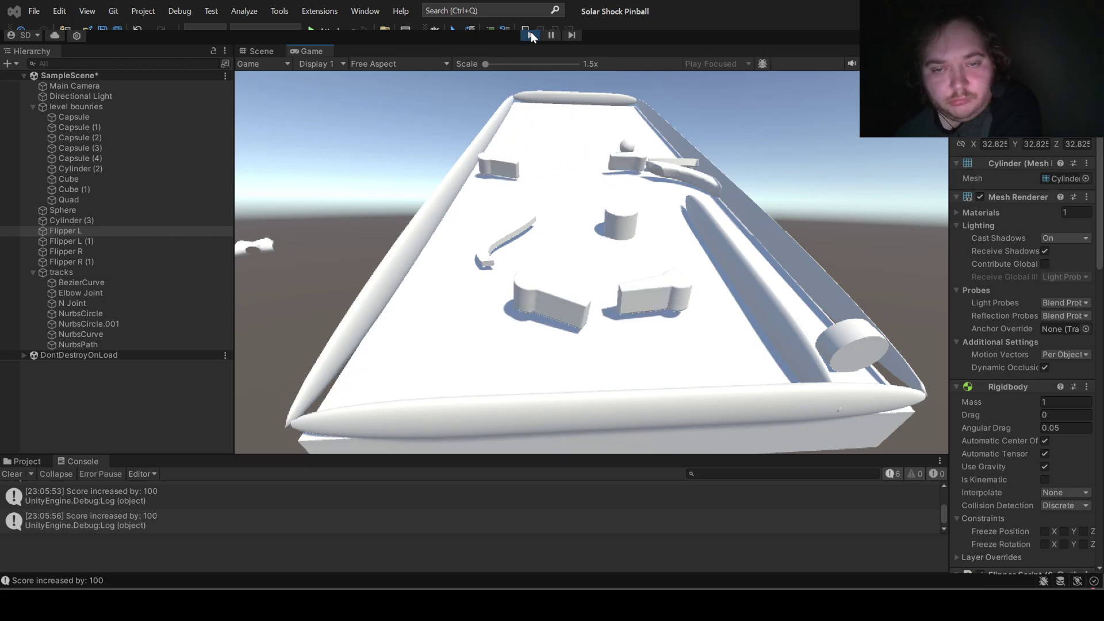
key("Right")
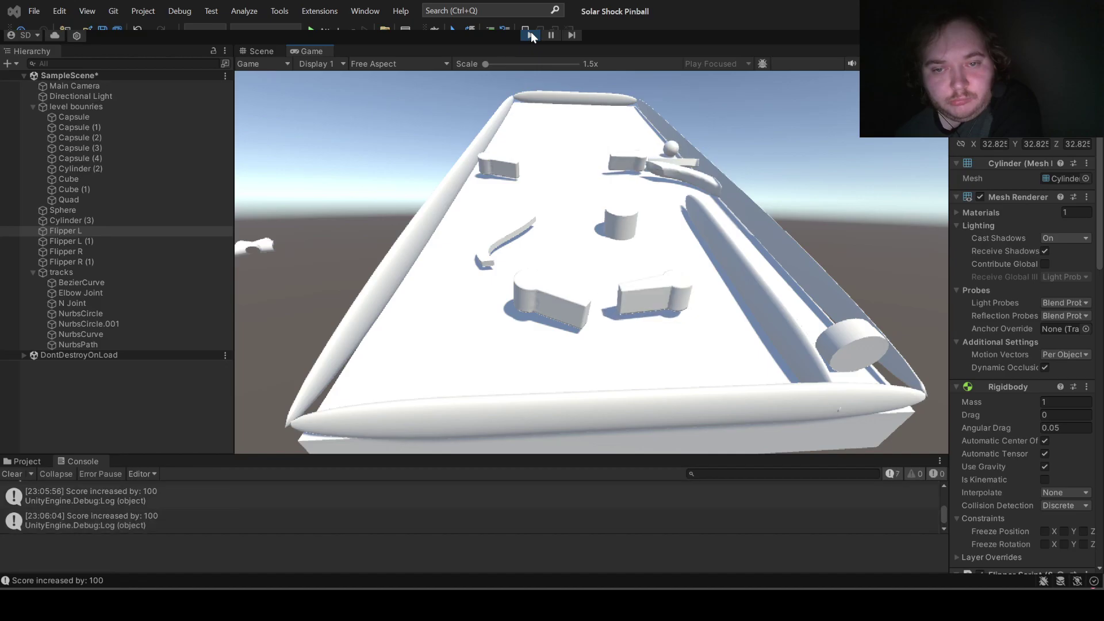
key("Right")
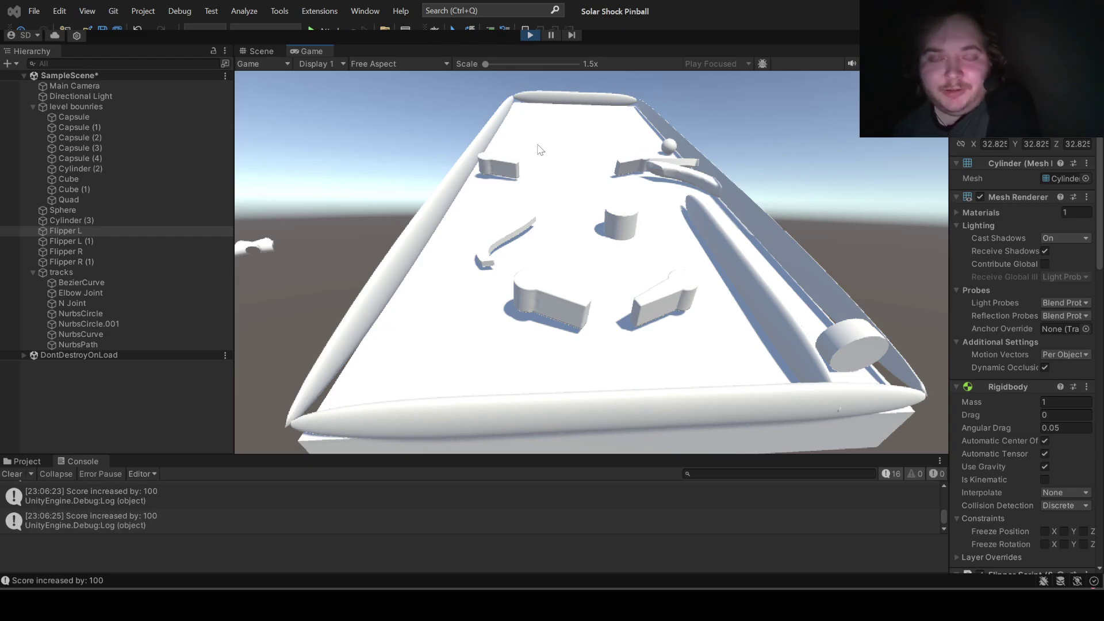
Step: Stop the play test, tilt the NurbsCurve rail, and shift it along its Z axis
left_click(530, 36)
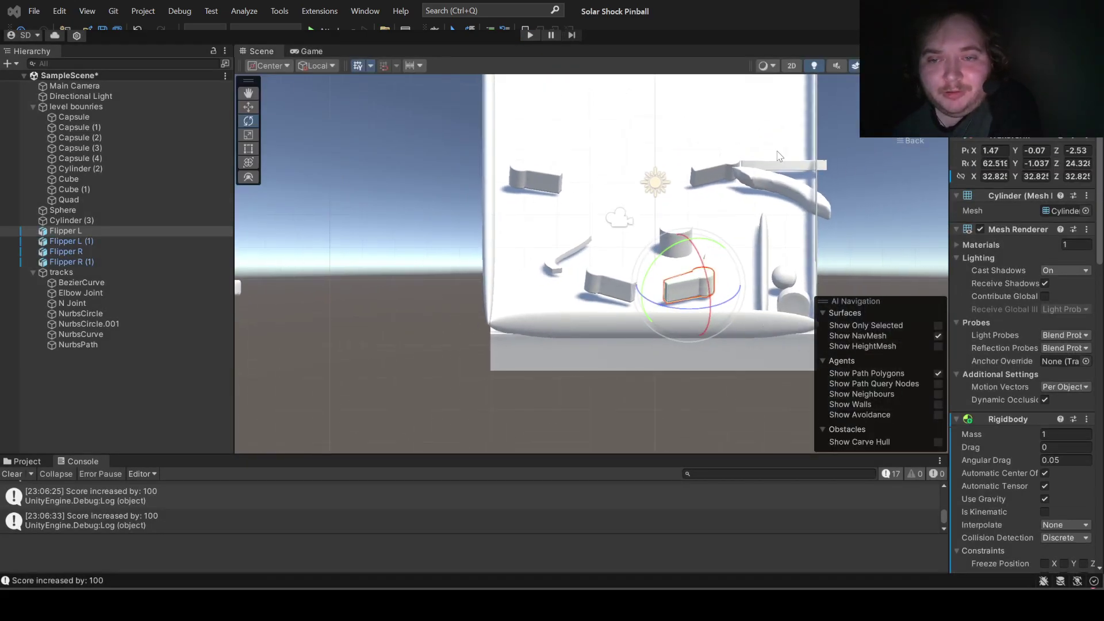
left_click(792, 171)
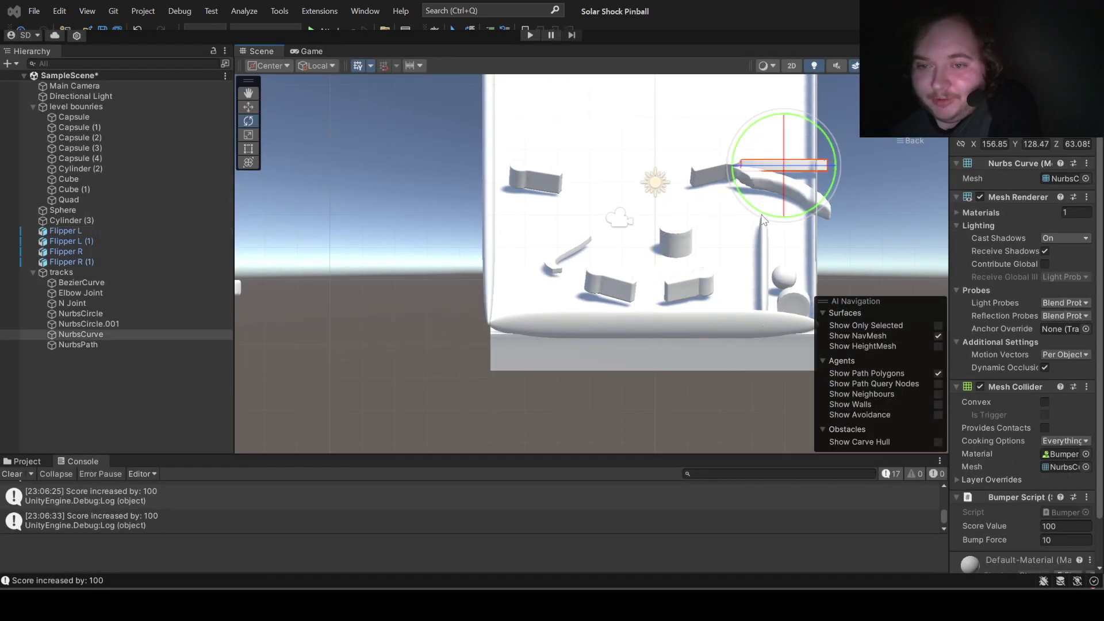
left_click_drag(763, 220, 765, 230)
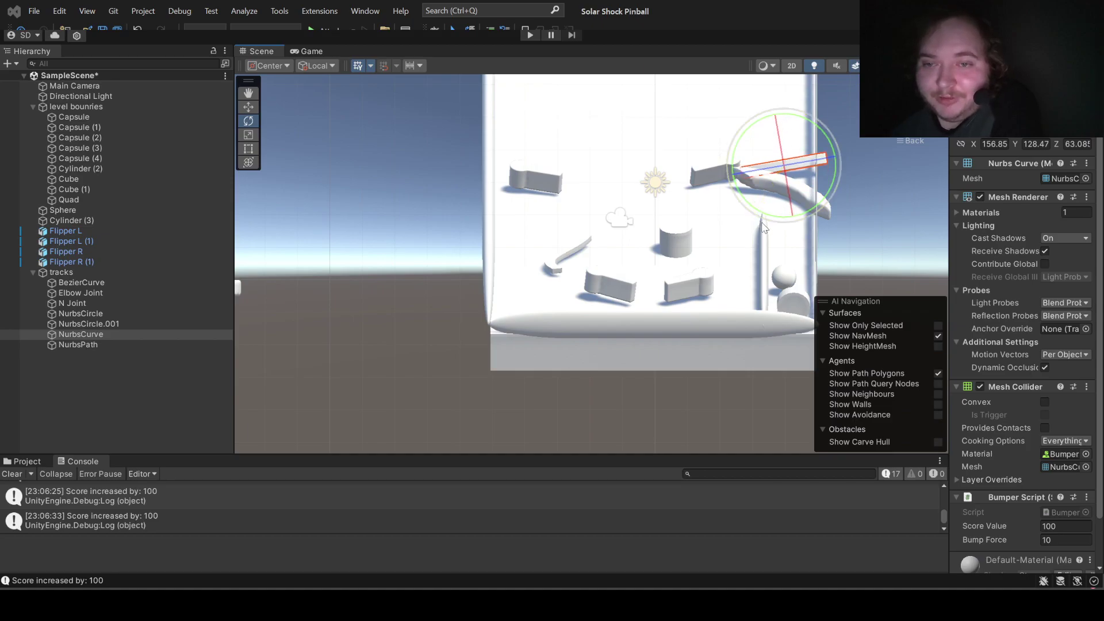
left_click(248, 107)
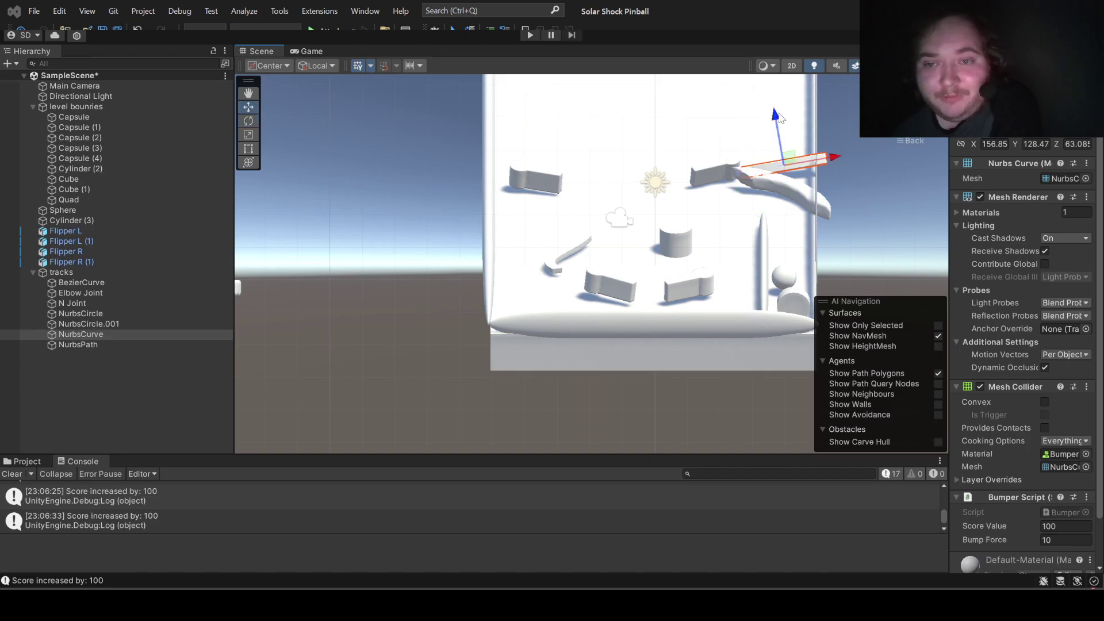
left_click_drag(780, 118, 782, 111)
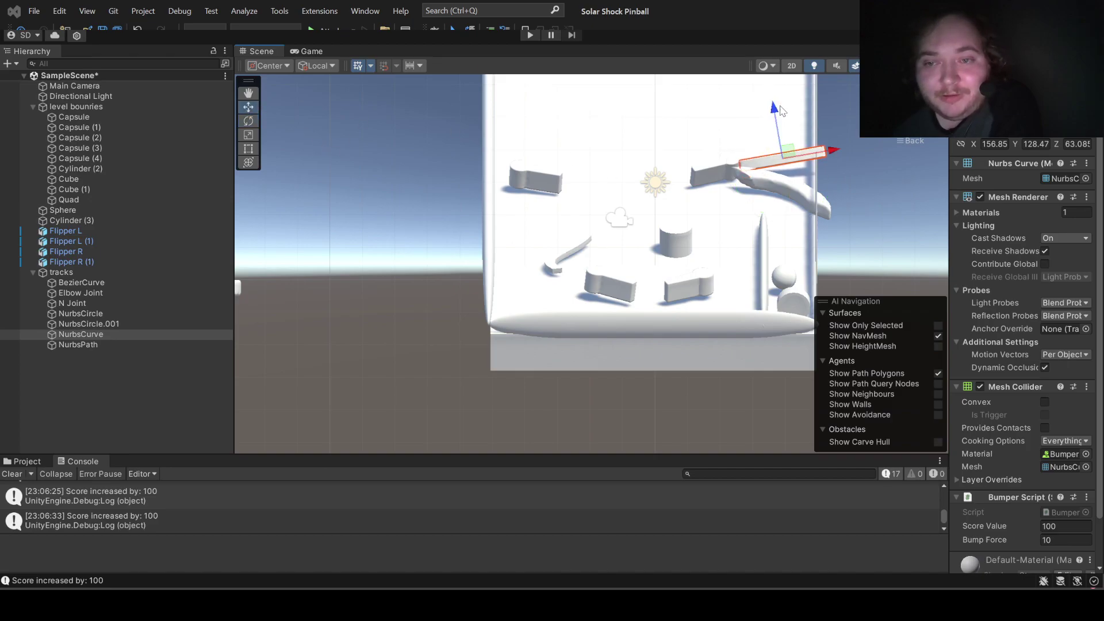
Step: Enter Play mode to test the table with the repositioned NurbsCurve rail
left_click(530, 35)
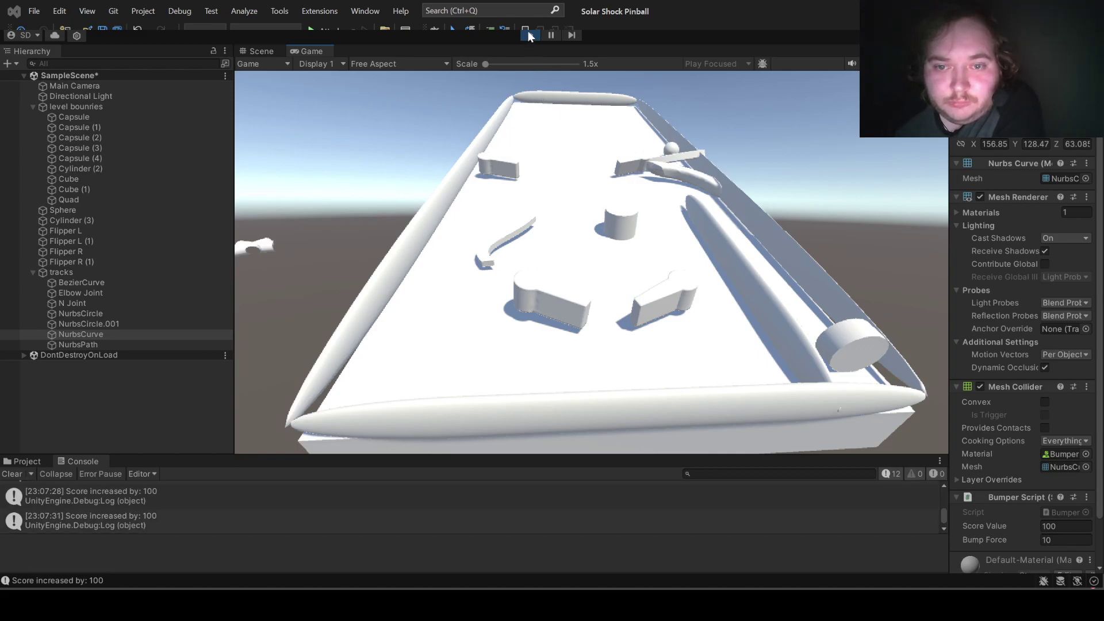
Step: Stop the play test and rotate the NurbsCircle ring to face up
left_click(529, 35)
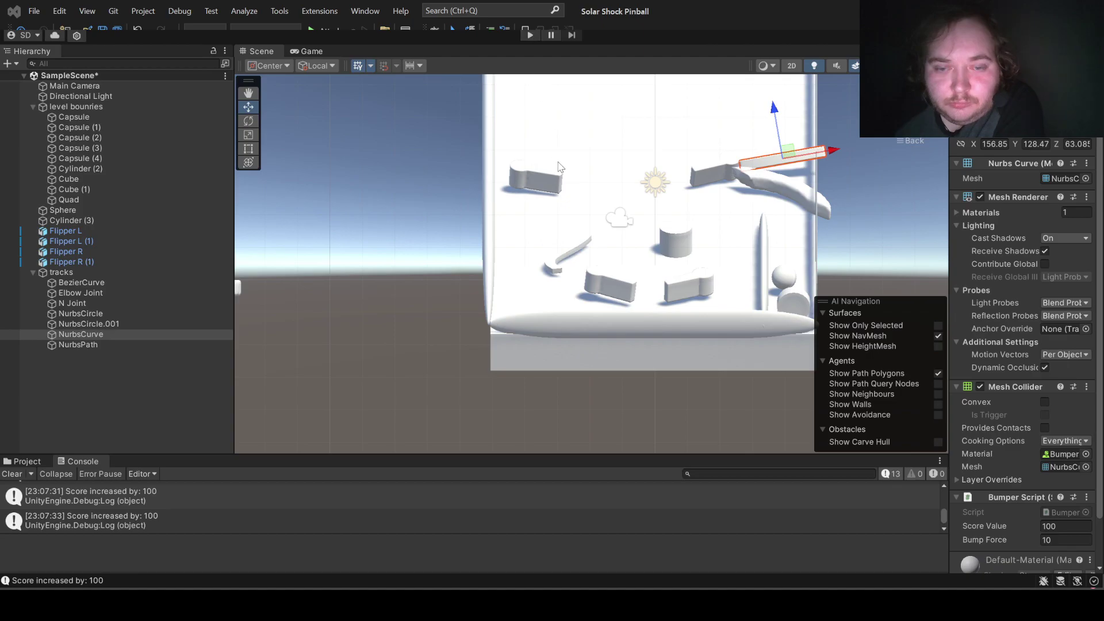
scroll(560, 167, "down", 5)
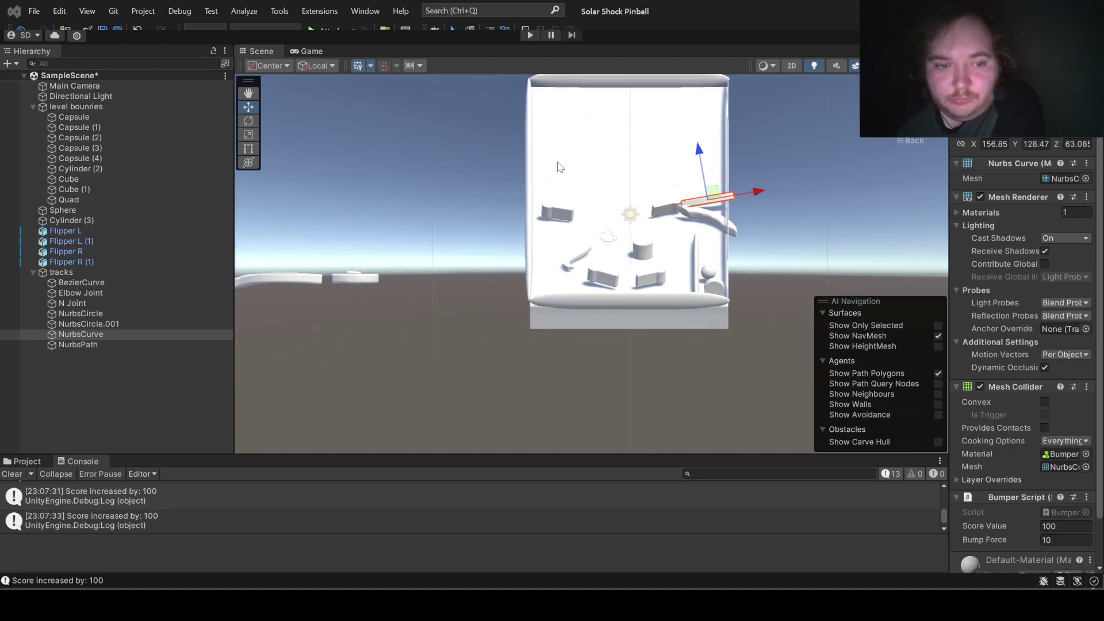
left_click(322, 282)
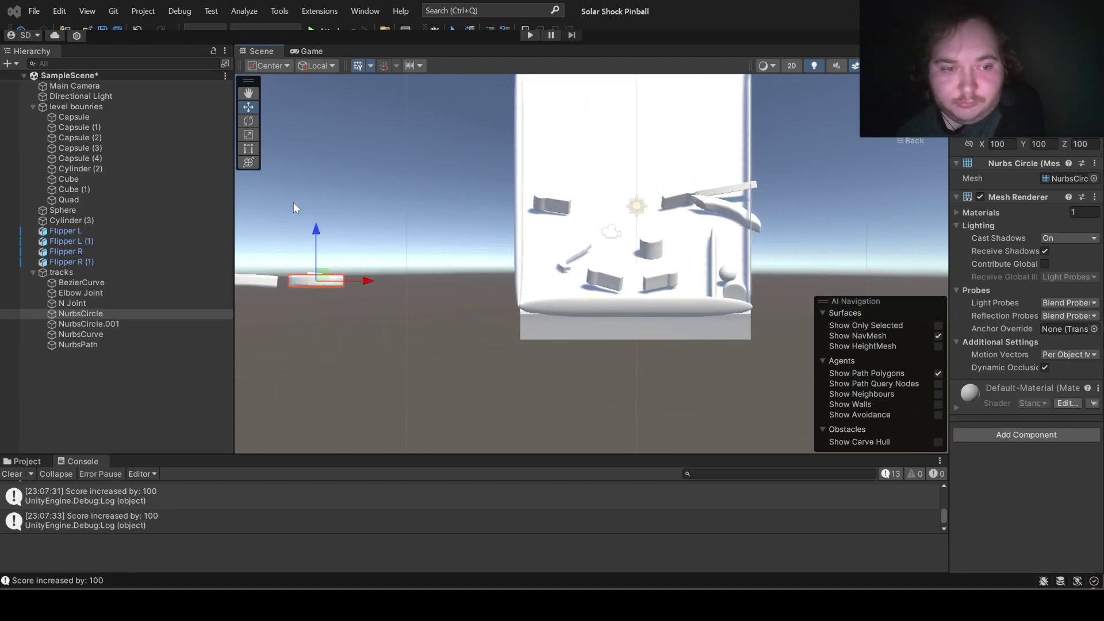
left_click(249, 121)
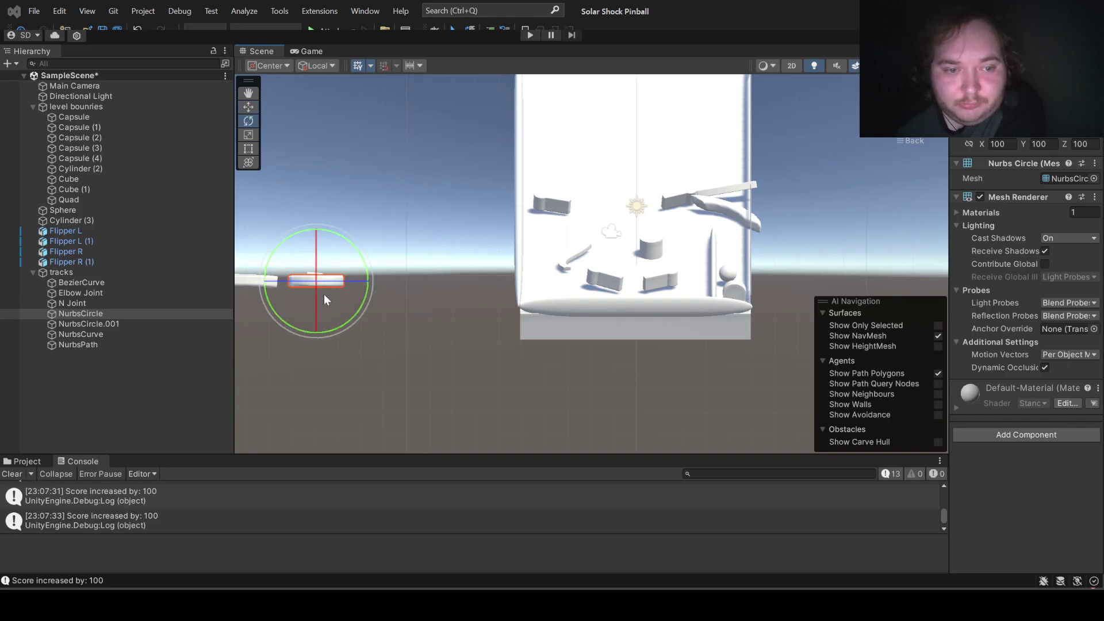
mouse_move(315, 295)
left_mouse_down()
mouse_move(396, 476)
mouse_move(315, 361)
left_mouse_up()
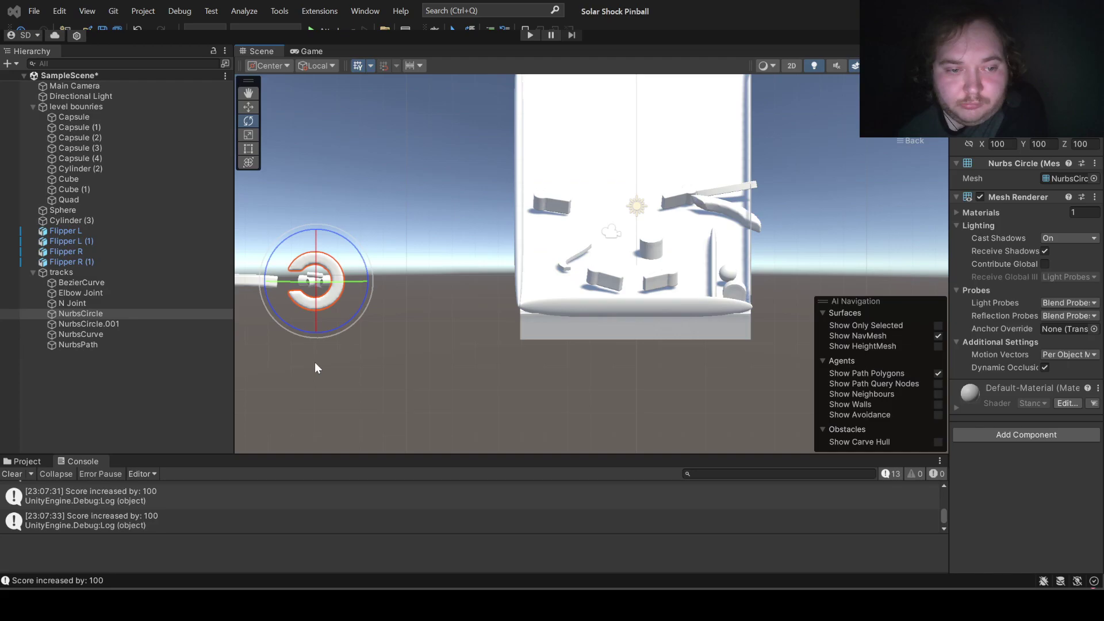
Step: Give the ring a Mesh Collider and move it onto the table's upper right
left_click(250, 110)
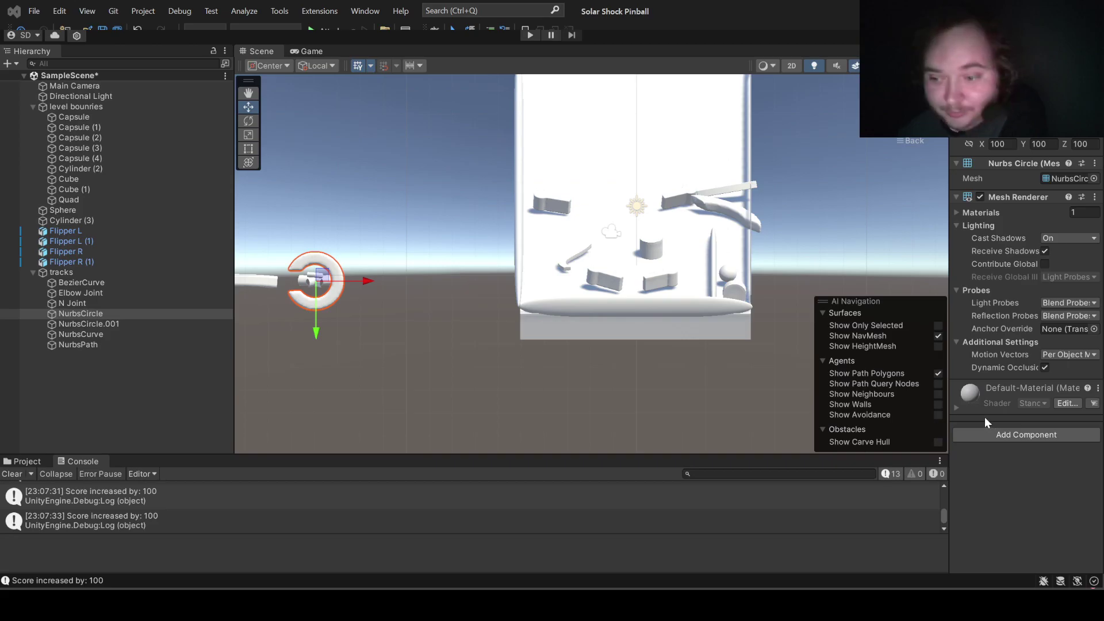
key("ctrl+z")
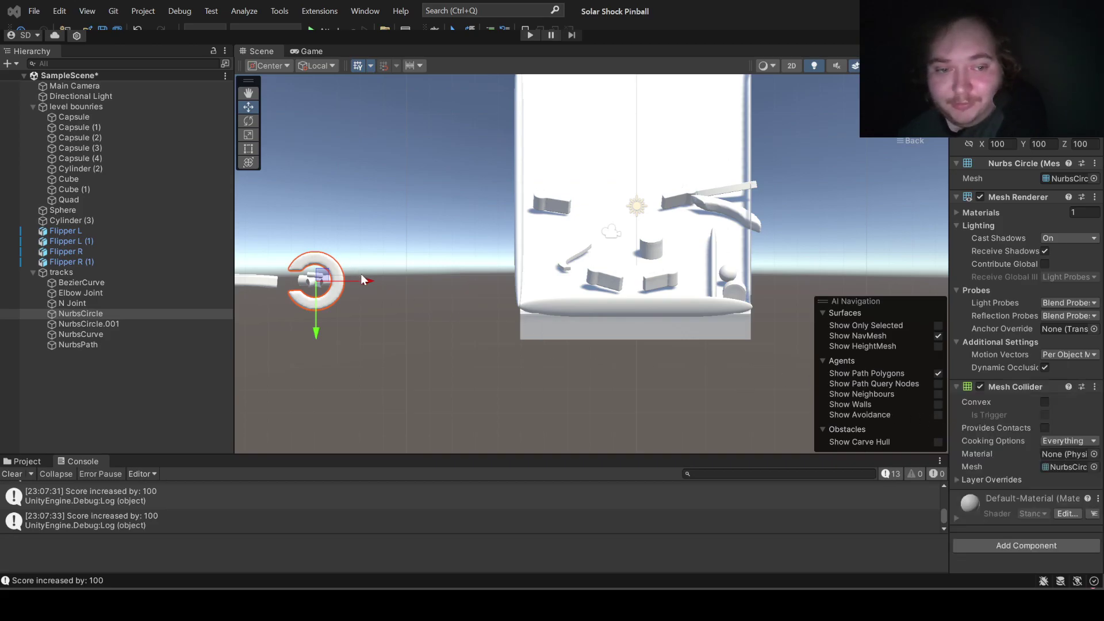
mouse_move(360, 273)
left_mouse_down()
mouse_move(811, 276)
mouse_move(842, 262)
left_mouse_up()
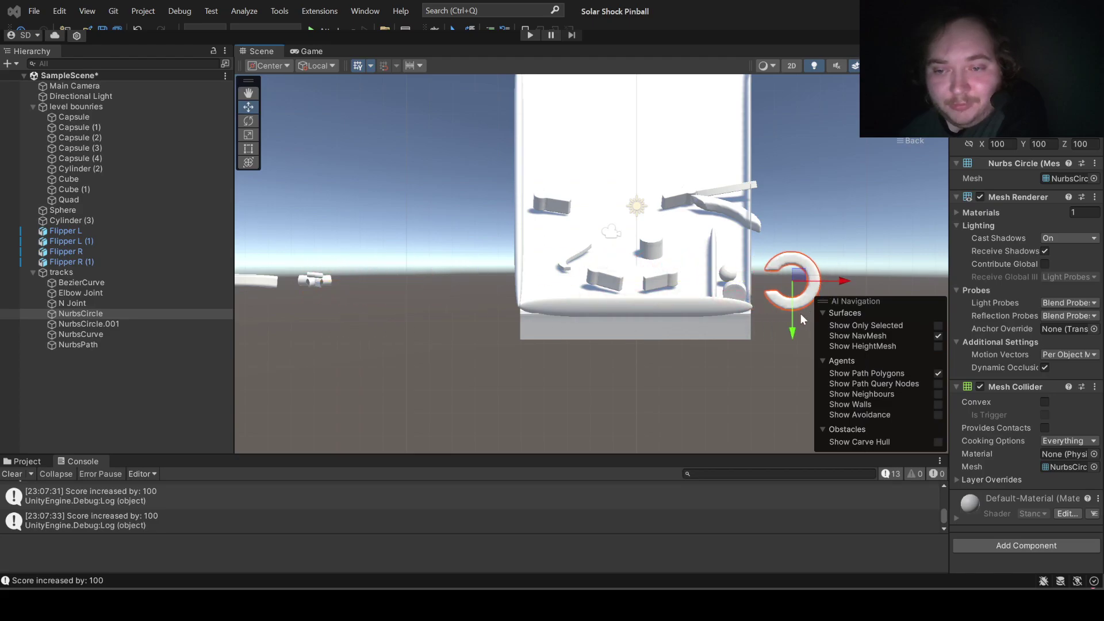
left_click_drag(793, 338, 789, 282)
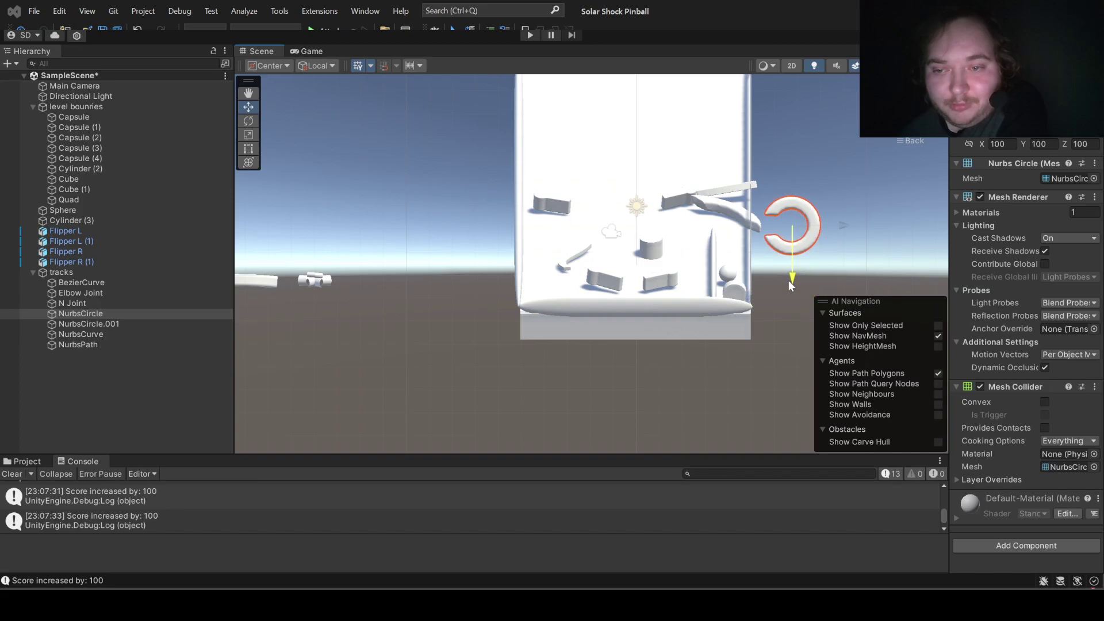
mouse_move(799, 223)
left_mouse_down()
mouse_move(743, 202)
mouse_move(737, 222)
left_mouse_up()
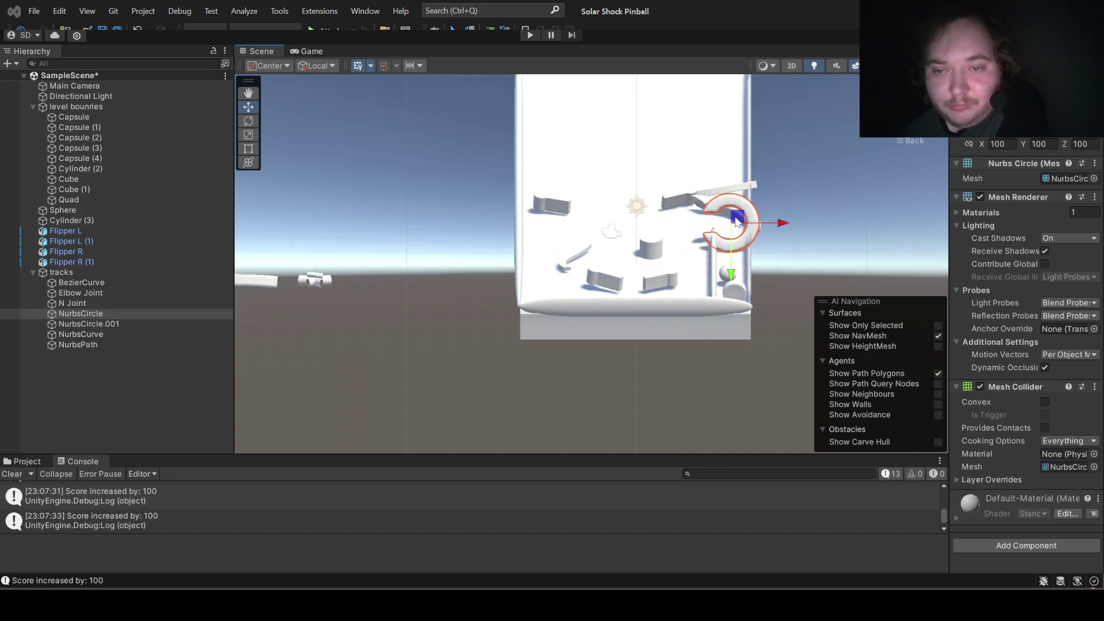
left_click_drag(732, 275, 732, 245)
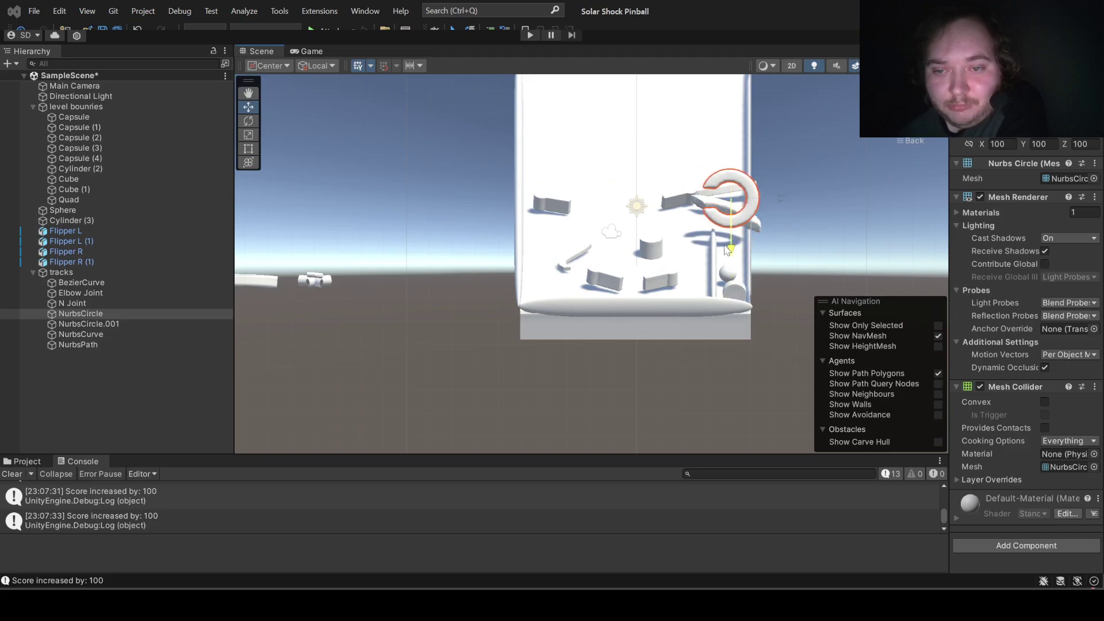
Step: View the table obliquely and slide the NurbsCircle ring along the table
left_click(872, 140)
left_click_drag(874, 161, 638, 340, "alt")
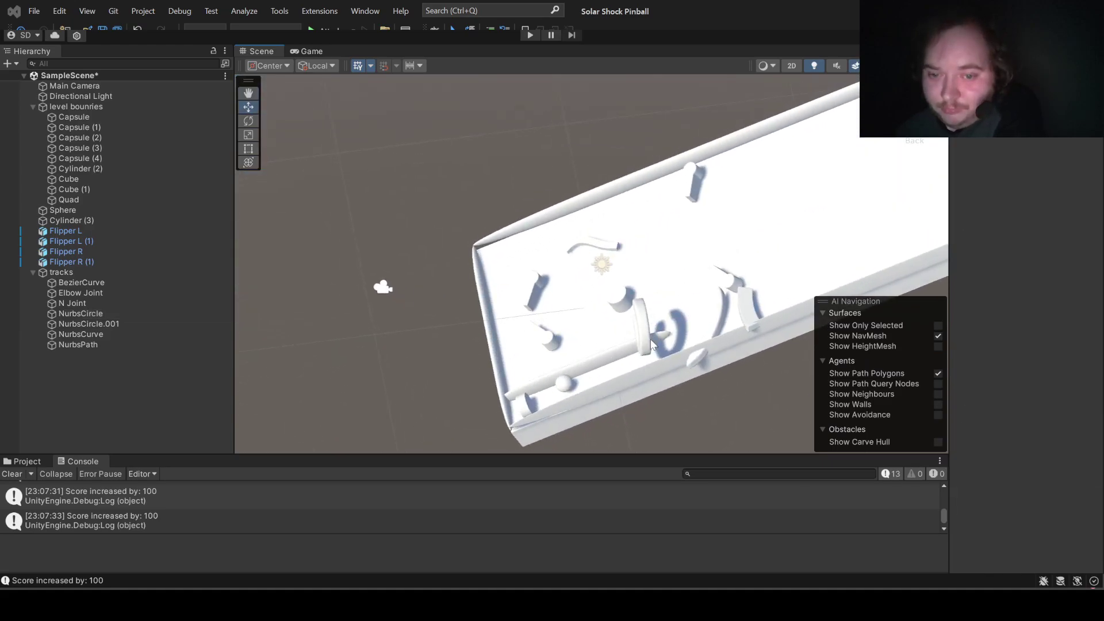
left_click(650, 339)
mouse_move(598, 339)
left_mouse_down()
mouse_move(694, 304)
mouse_move(644, 314)
left_mouse_up()
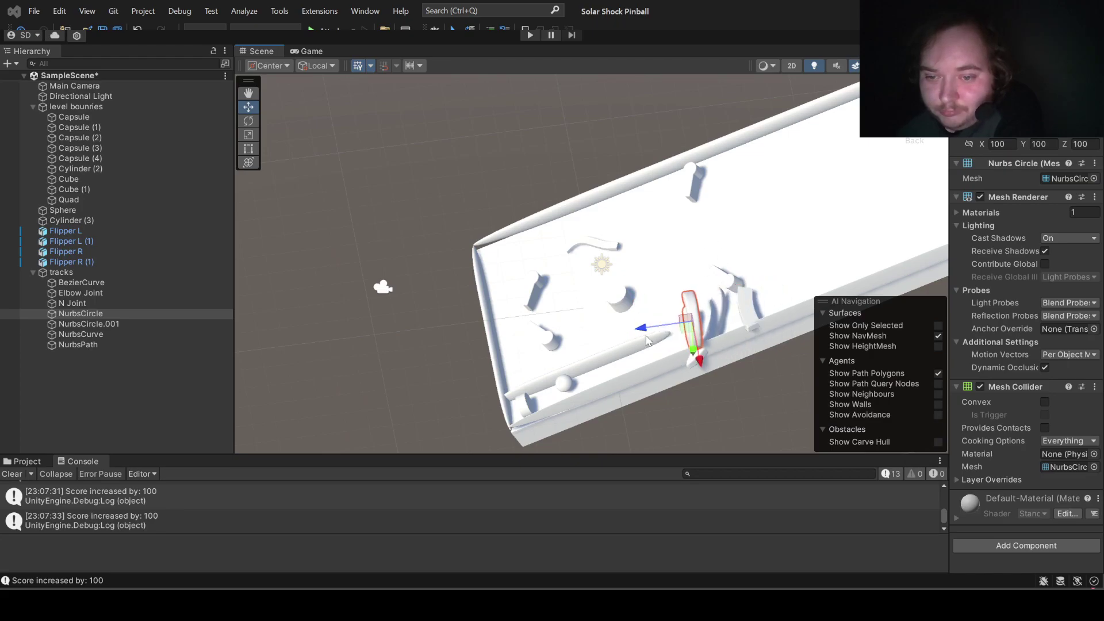
Step: Rotate the NurbsCurve rail and shift it along its Y axis
left_click(748, 313)
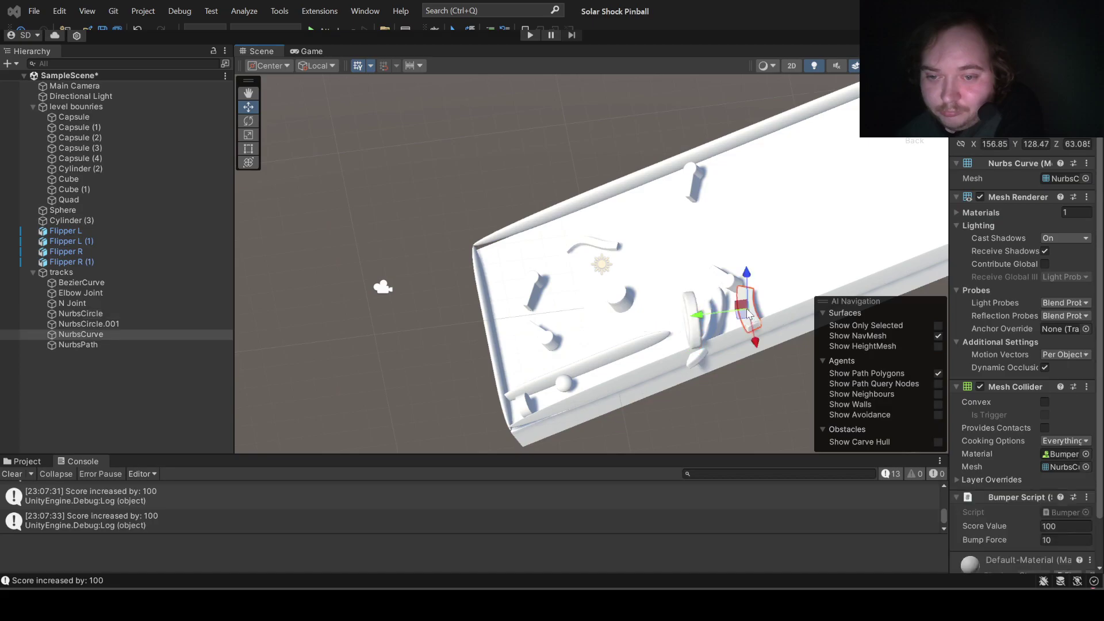
left_click(248, 121)
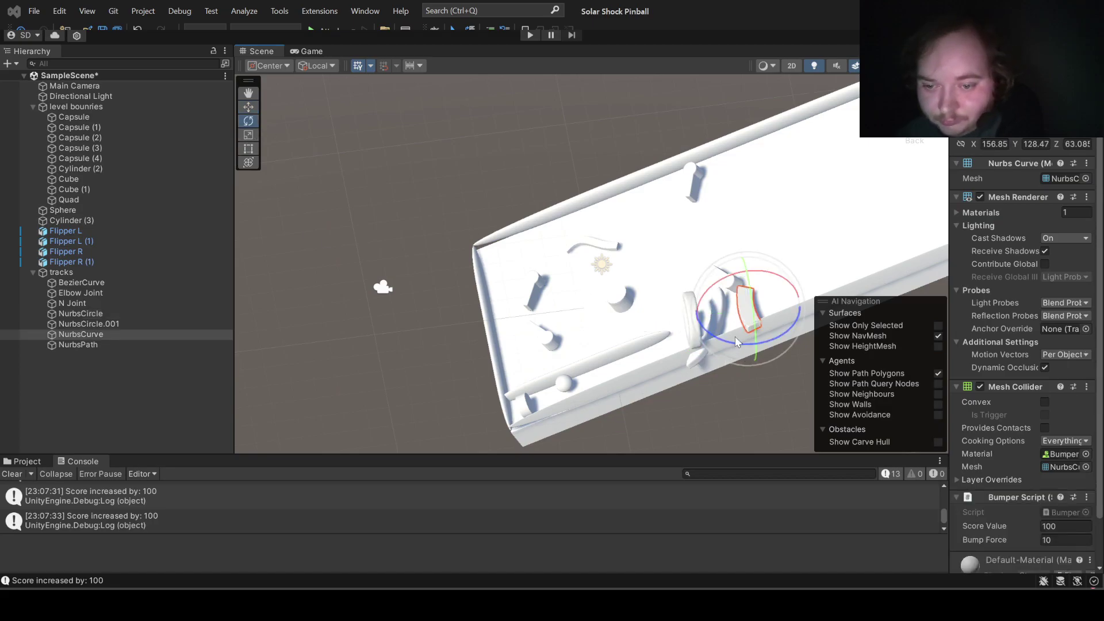
mouse_move(735, 338)
left_mouse_down()
mouse_move(793, 333)
mouse_move(733, 298)
mouse_move(705, 341)
left_mouse_up()
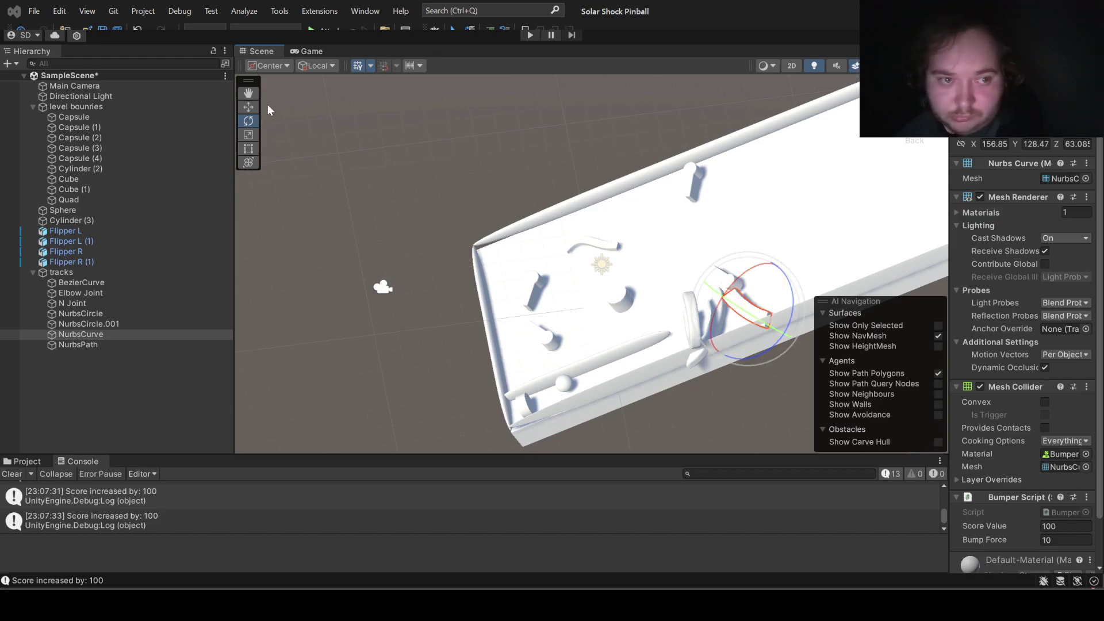
left_click(251, 109)
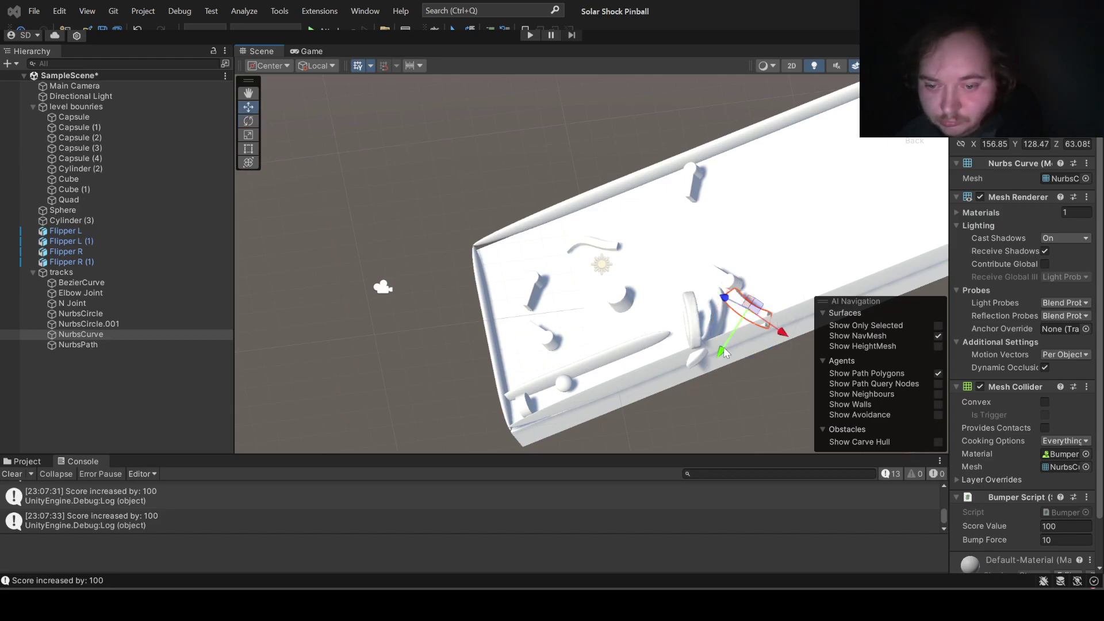
left_click_drag(725, 353, 738, 357)
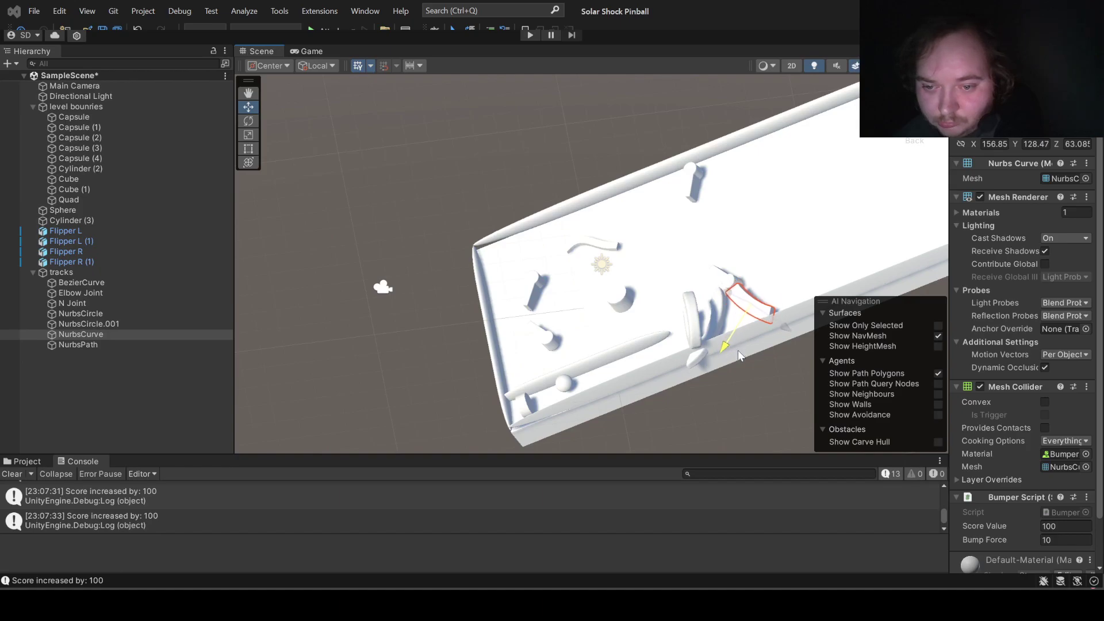
mouse_move(771, 339)
left_mouse_down("alt")
mouse_move(792, 331)
mouse_move(788, 341)
left_mouse_up("alt")
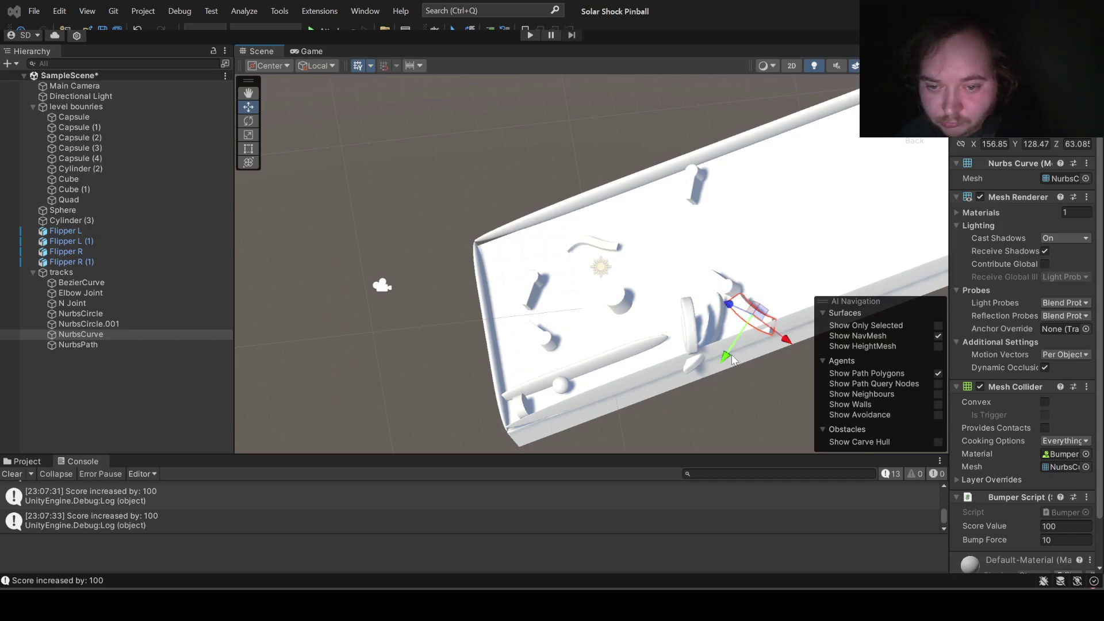
left_click_drag(725, 358, 733, 352)
left_click(769, 388)
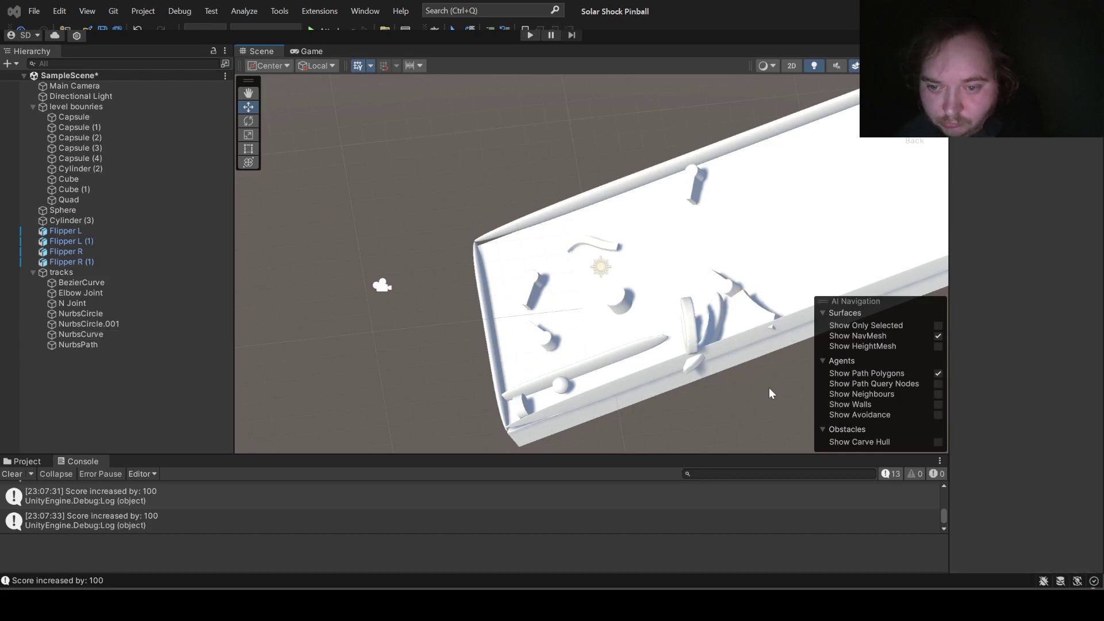
Step: Stretch the NurbsCurve track piece with the Rect tool handle
left_click(758, 311)
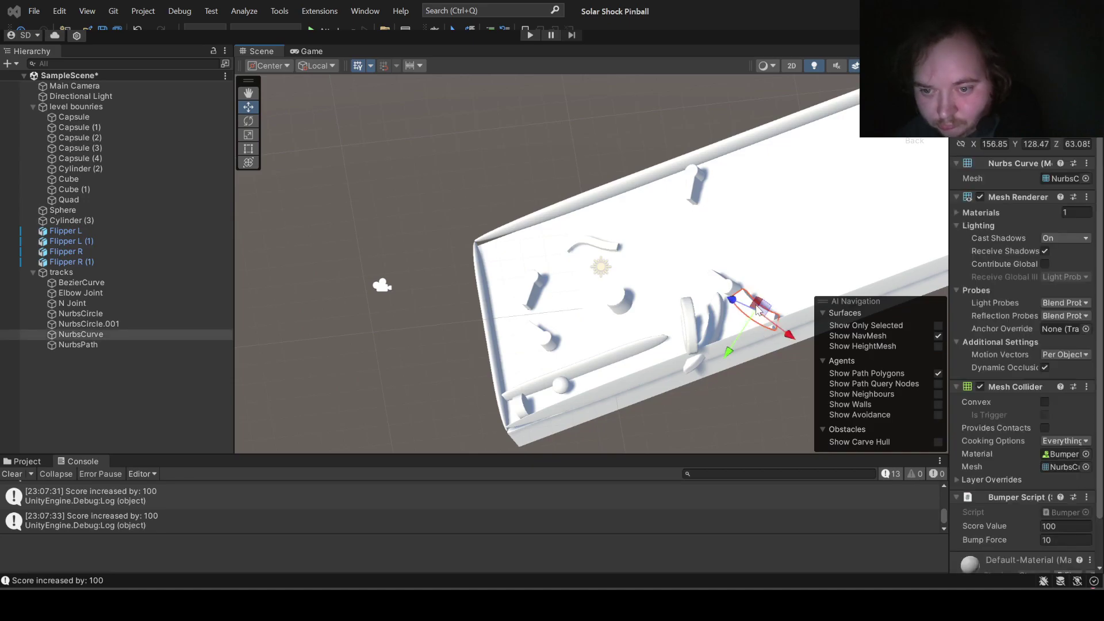
left_click(254, 147)
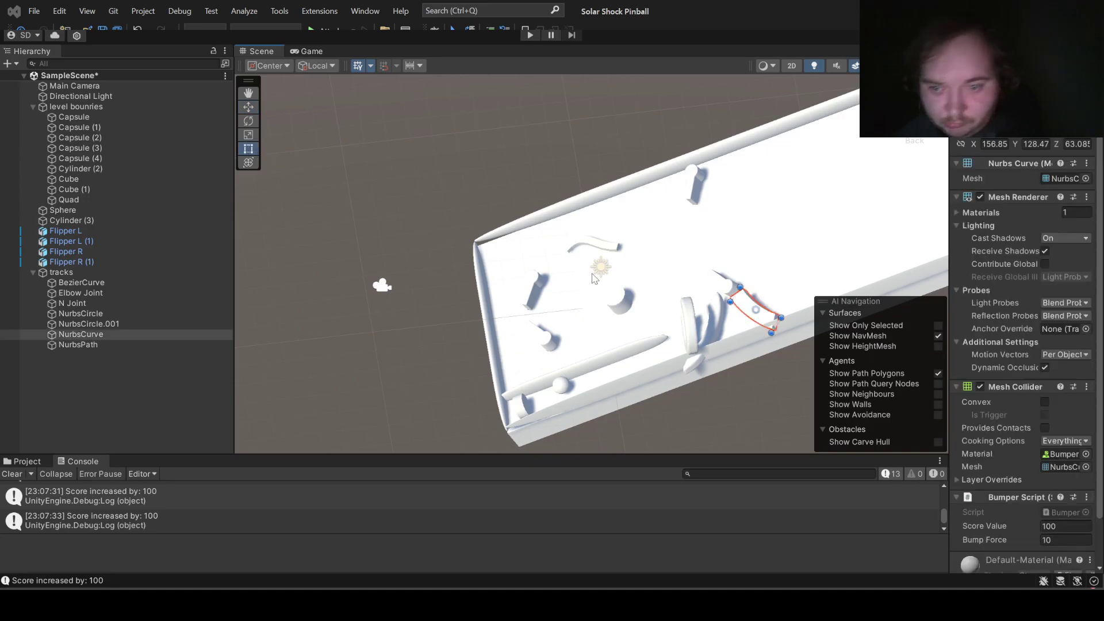
left_click_drag(780, 318, 789, 326)
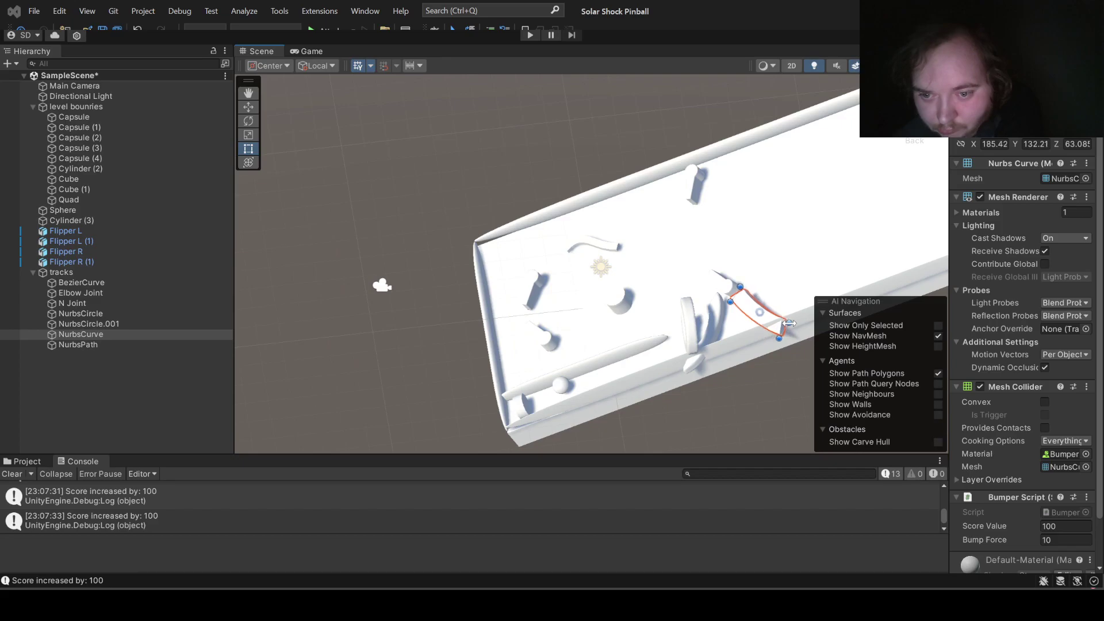
left_click(760, 424)
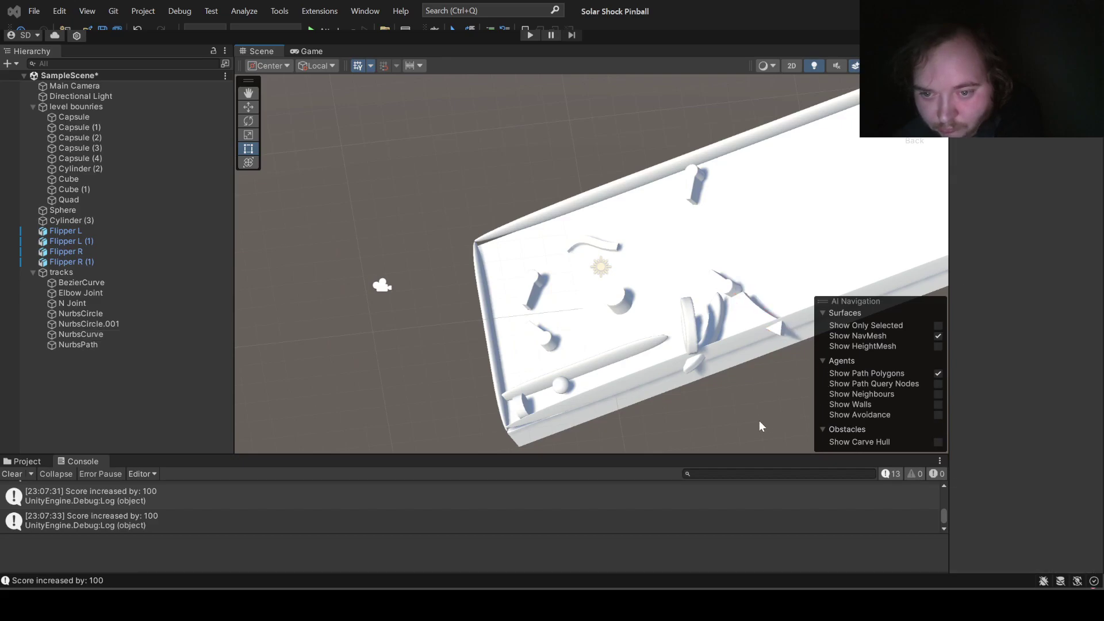
Step: Rotate the NurbsCurve track piece until it lies nearly horizontal
left_click(748, 315)
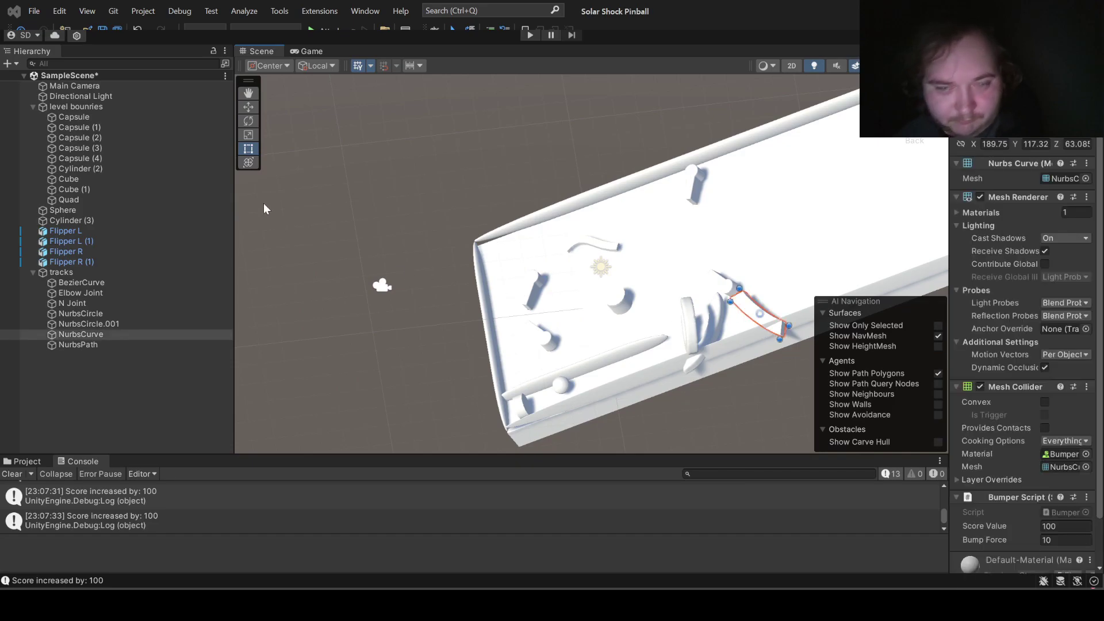
left_click(248, 123)
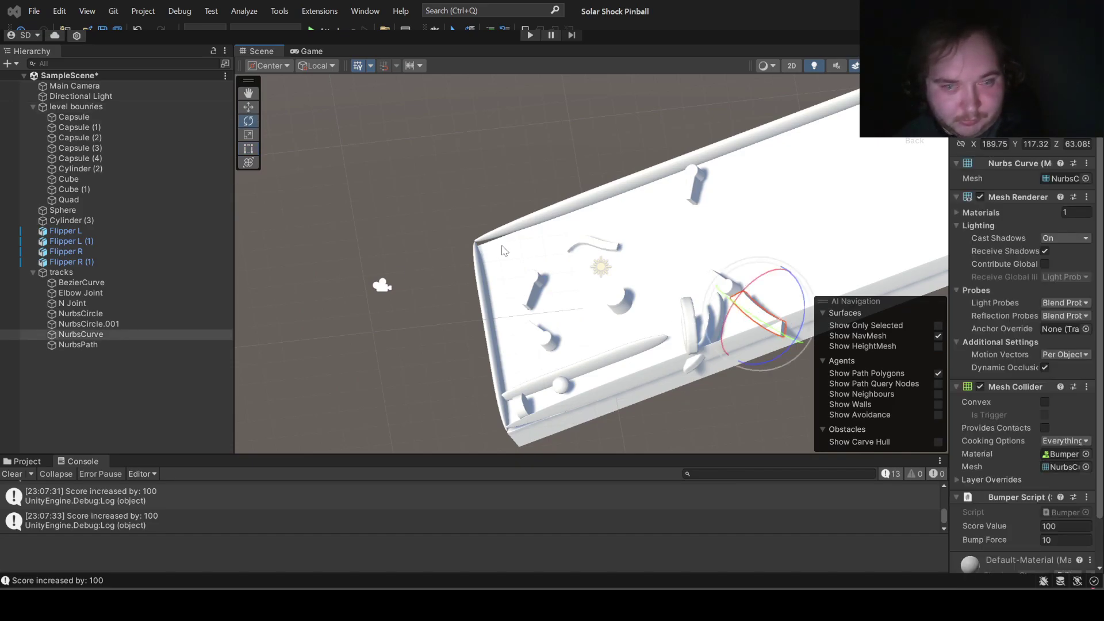
mouse_move(767, 350)
left_mouse_down()
mouse_move(827, 544)
mouse_move(1027, 370)
left_mouse_up()
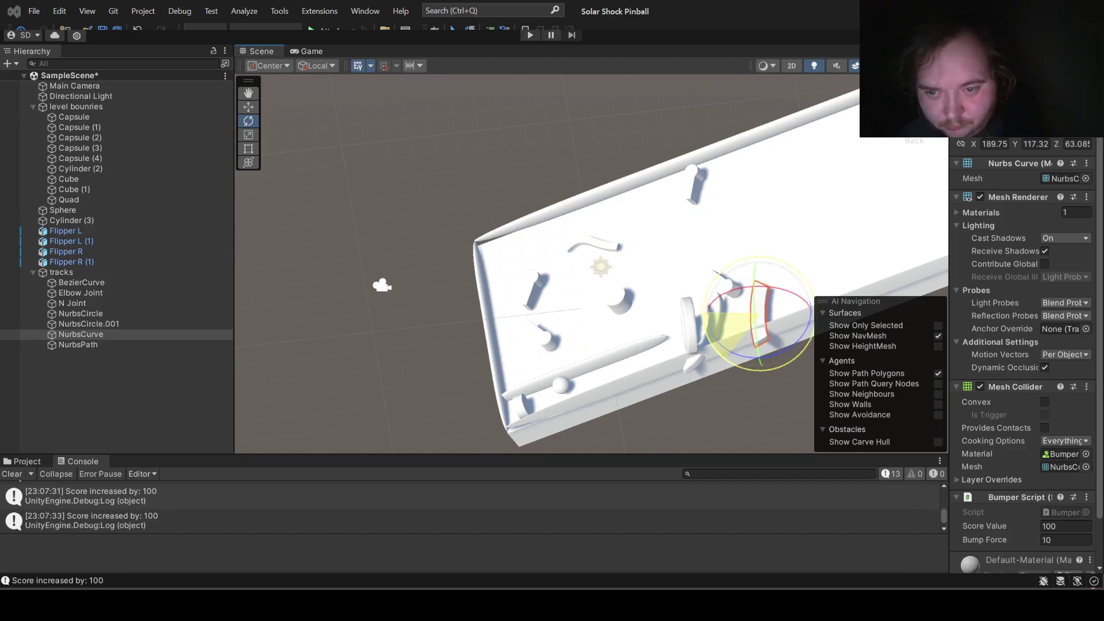
mouse_move(1027, 369)
left_mouse_down()
mouse_move(1012, 104)
mouse_move(984, 97)
left_mouse_up()
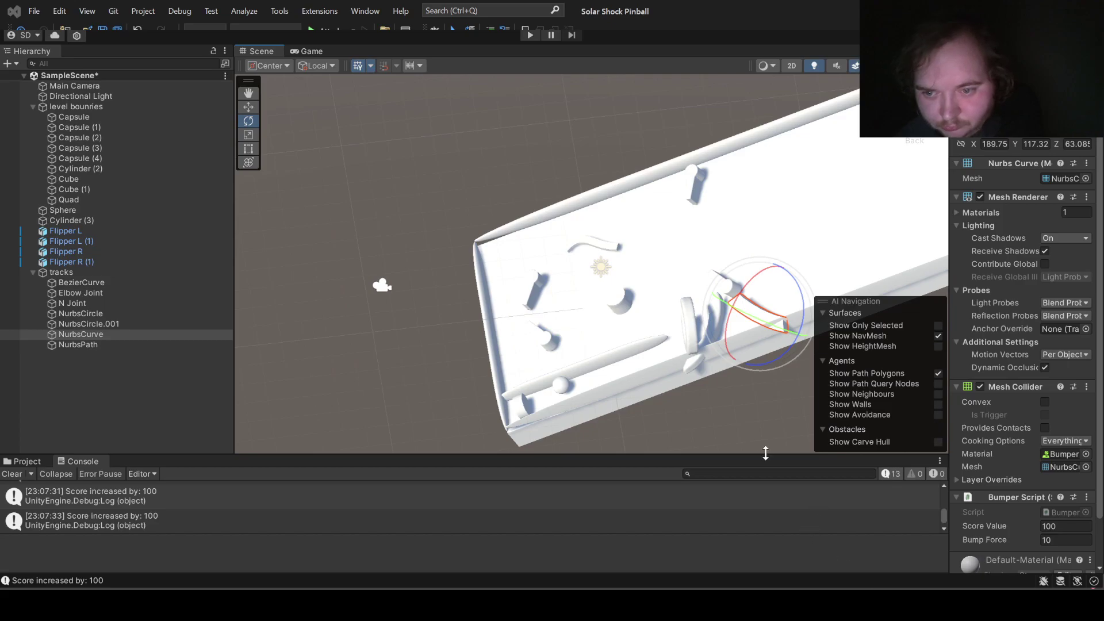
Step: Rotate the NurbsCircle ring so it faces on as a torus
left_click(755, 438)
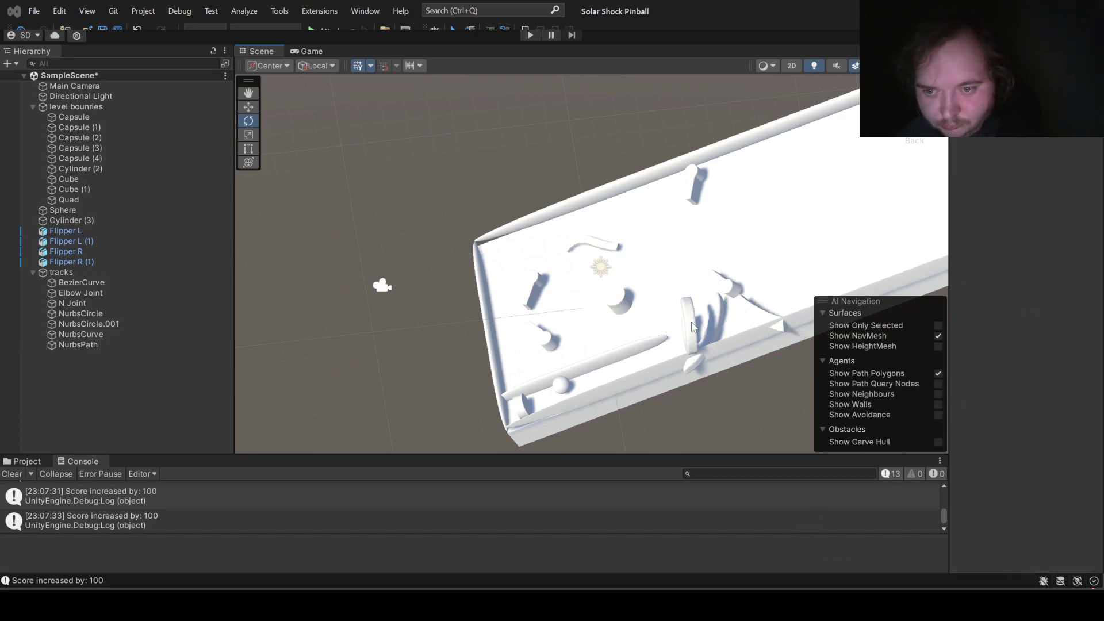
left_click(692, 324)
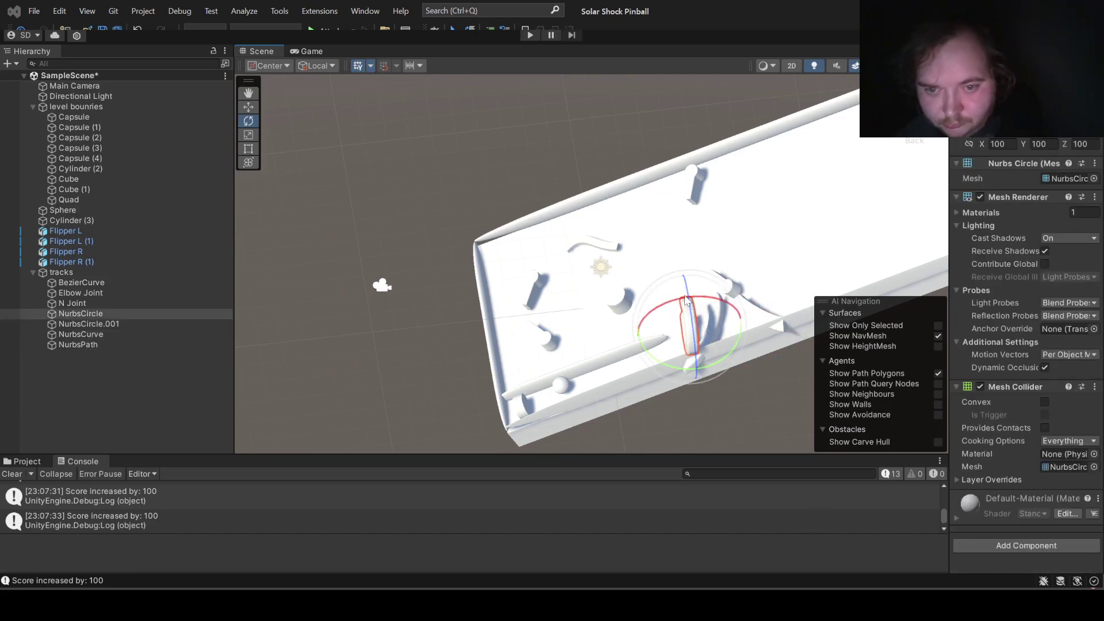
left_click_drag(685, 301, 804, 295)
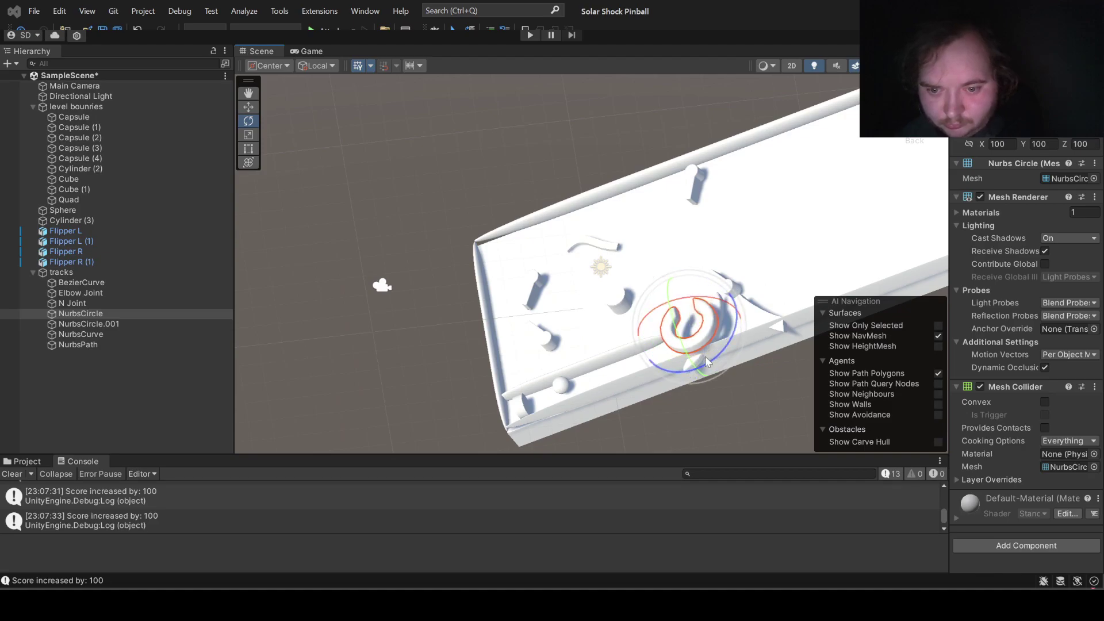
left_click_drag(706, 359, 785, 211)
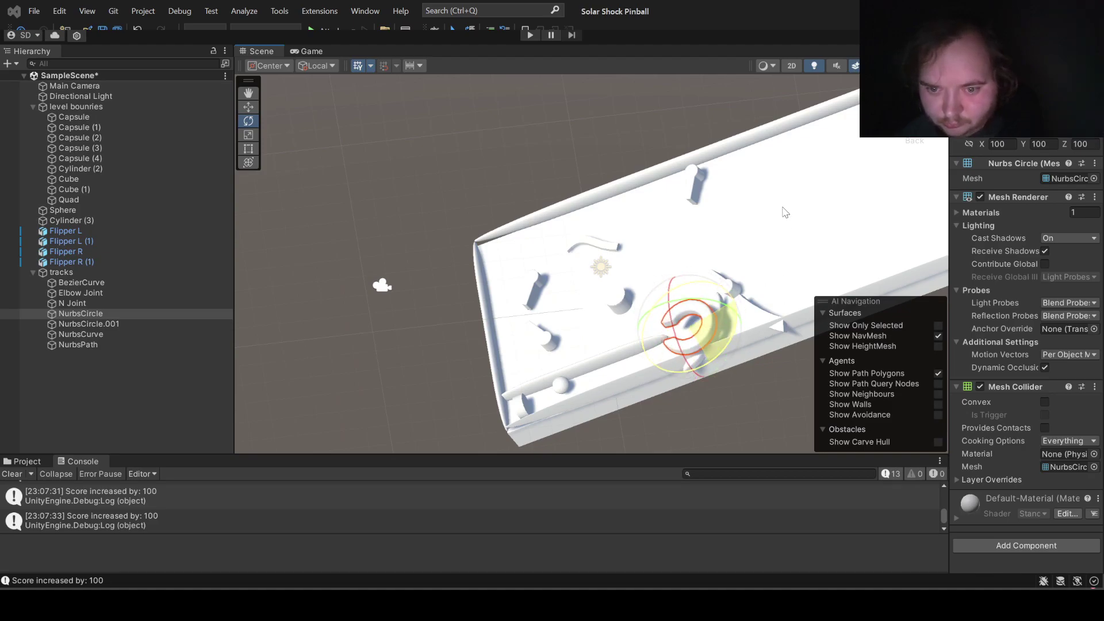
mouse_move(712, 323)
left_mouse_down()
mouse_move(686, 371)
mouse_move(753, 395)
left_mouse_up()
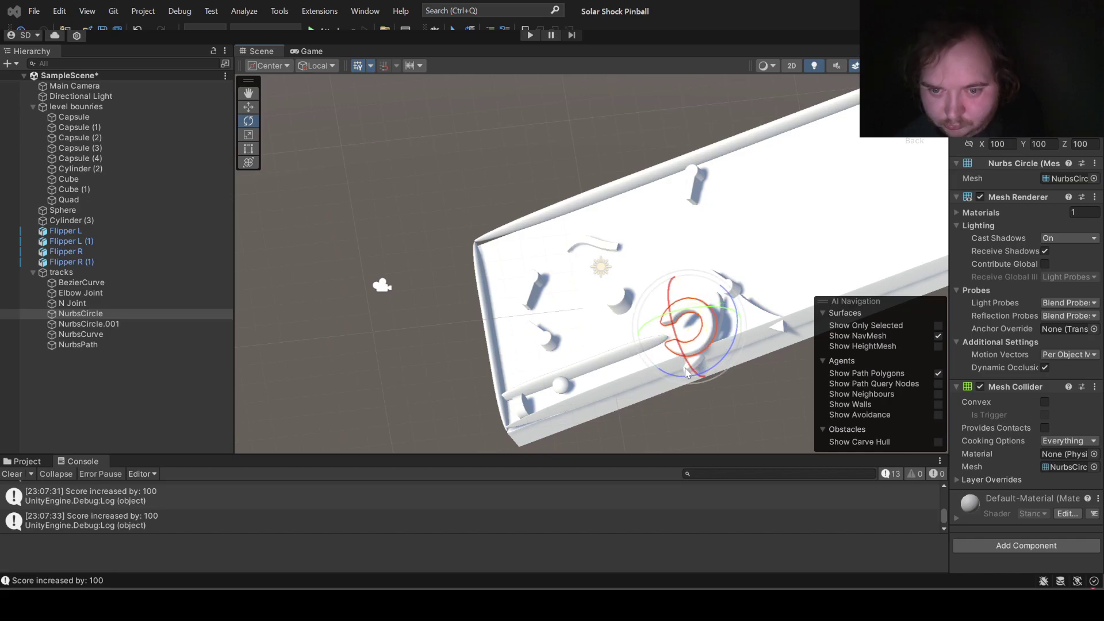
left_click(754, 397)
left_click(708, 338)
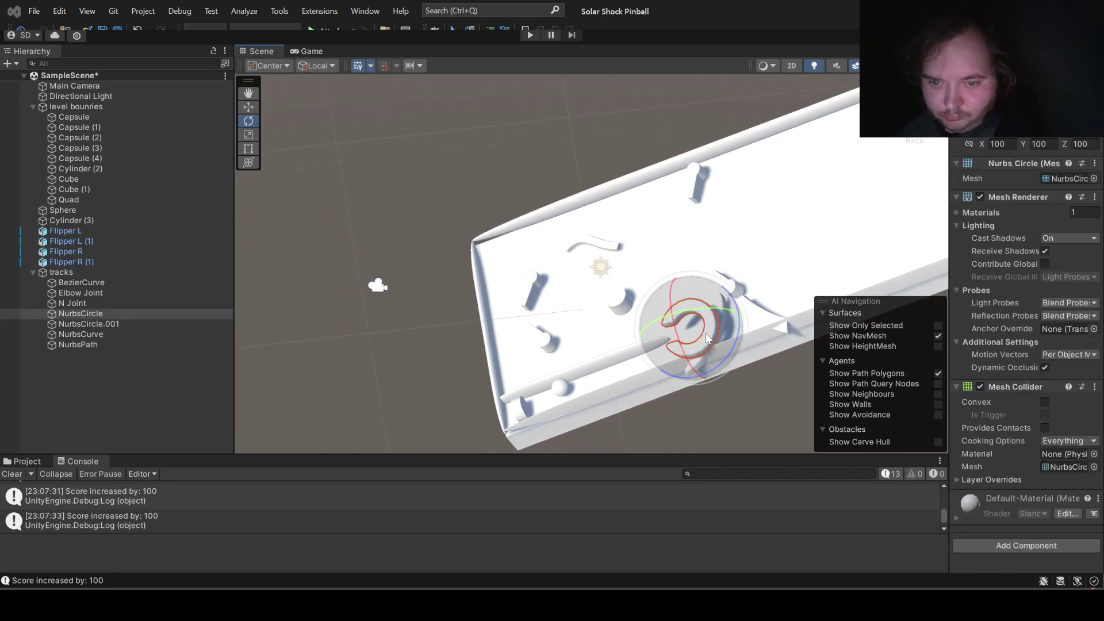
Step: Move the ring along its X, Z and Y axes to the table's top end
left_click(246, 109)
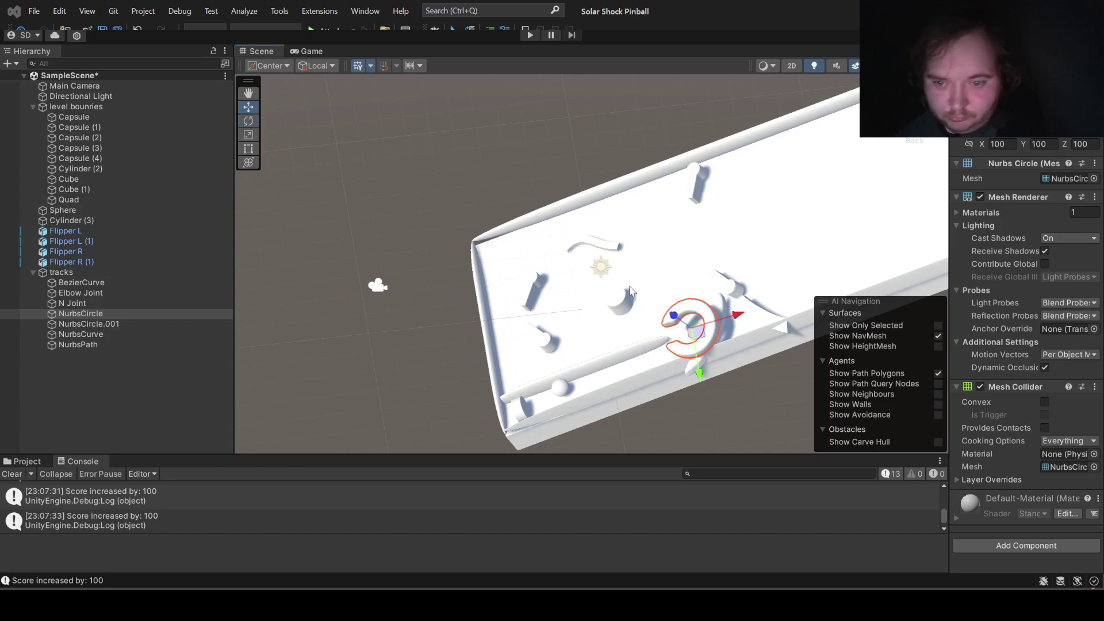
left_click_drag(736, 318, 897, 253)
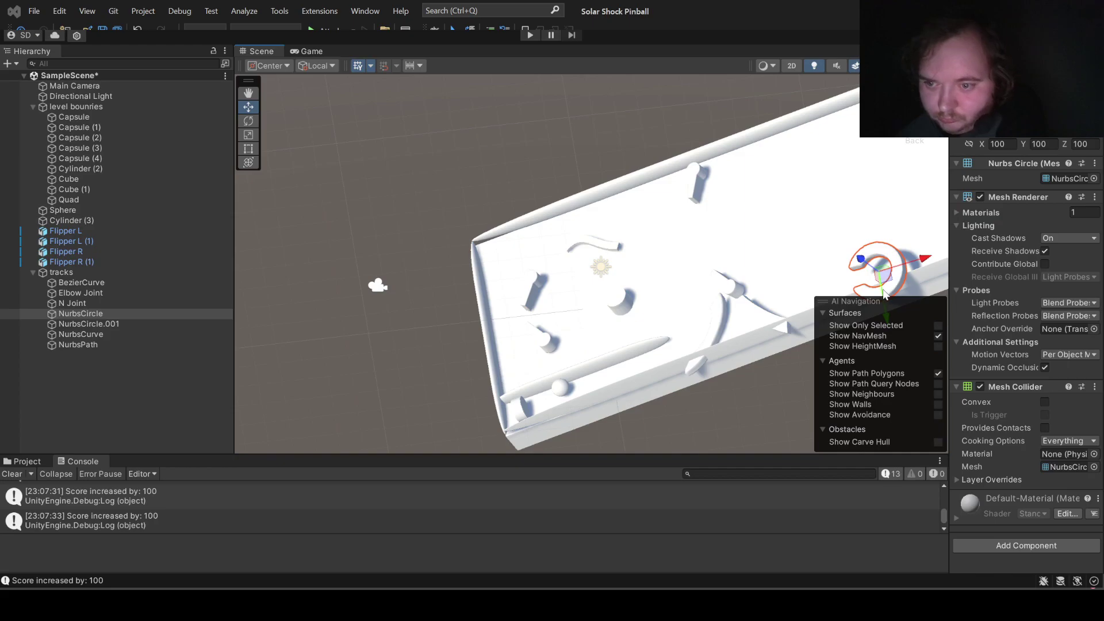
left_click_drag(881, 292, 841, 205)
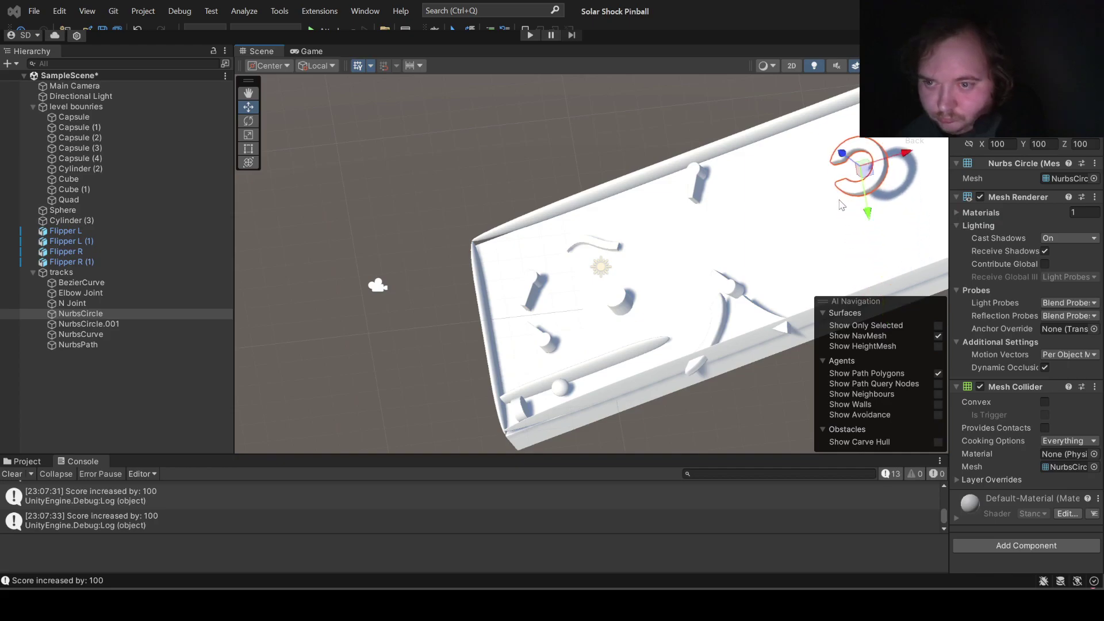
left_click_drag(844, 163, 862, 175)
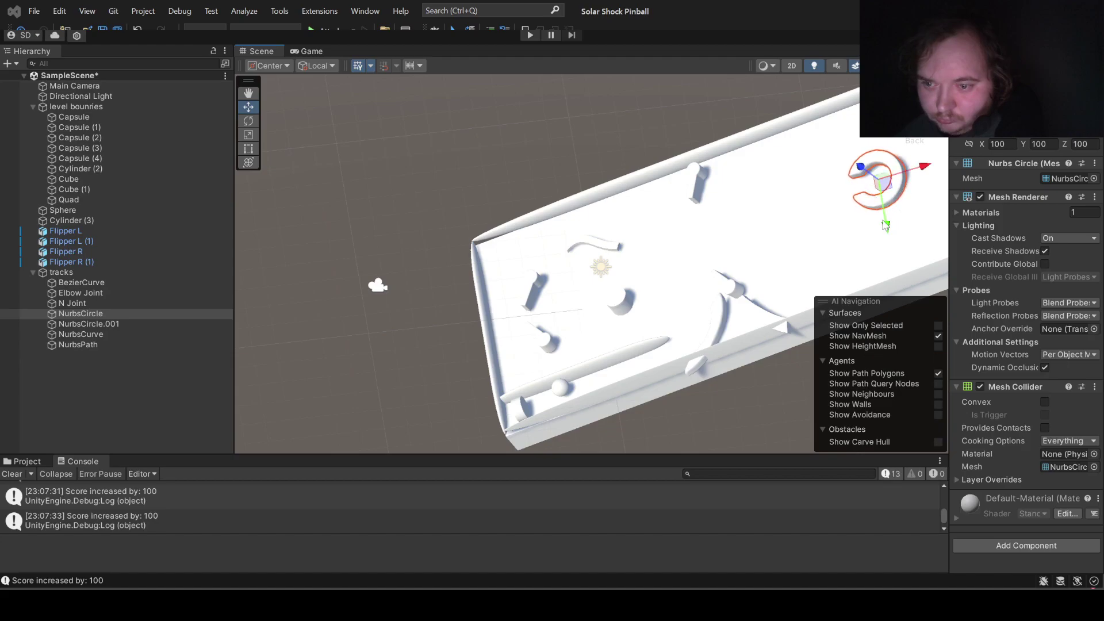
left_click_drag(885, 225, 887, 243)
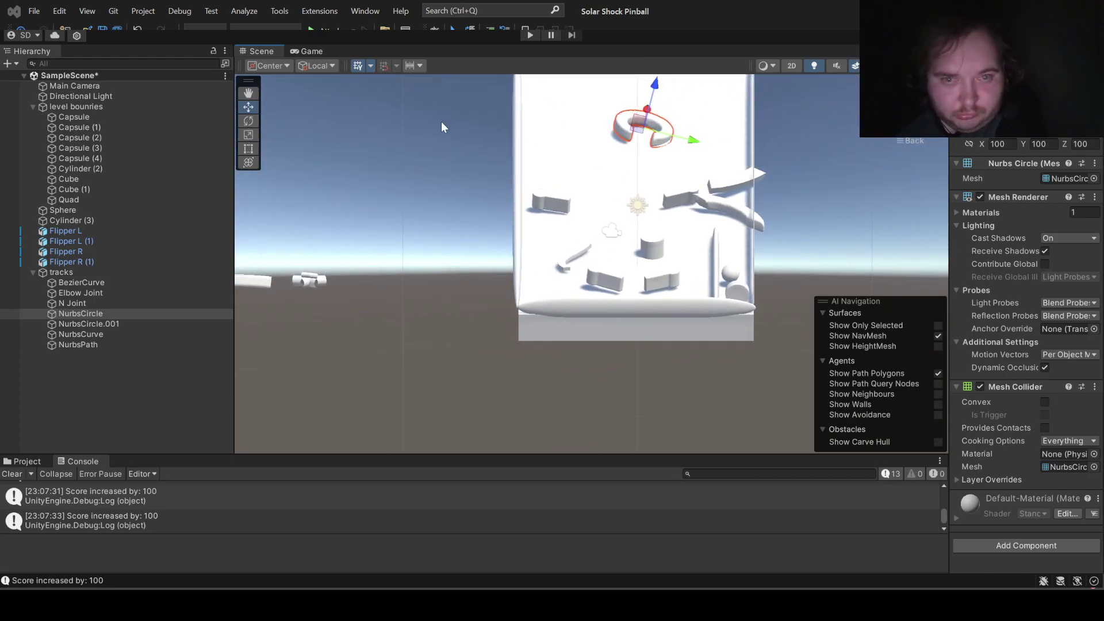
Step: Nudge the NurbsCircle ring's rotation slightly at the table's top, then start Play mode
left_click(249, 123)
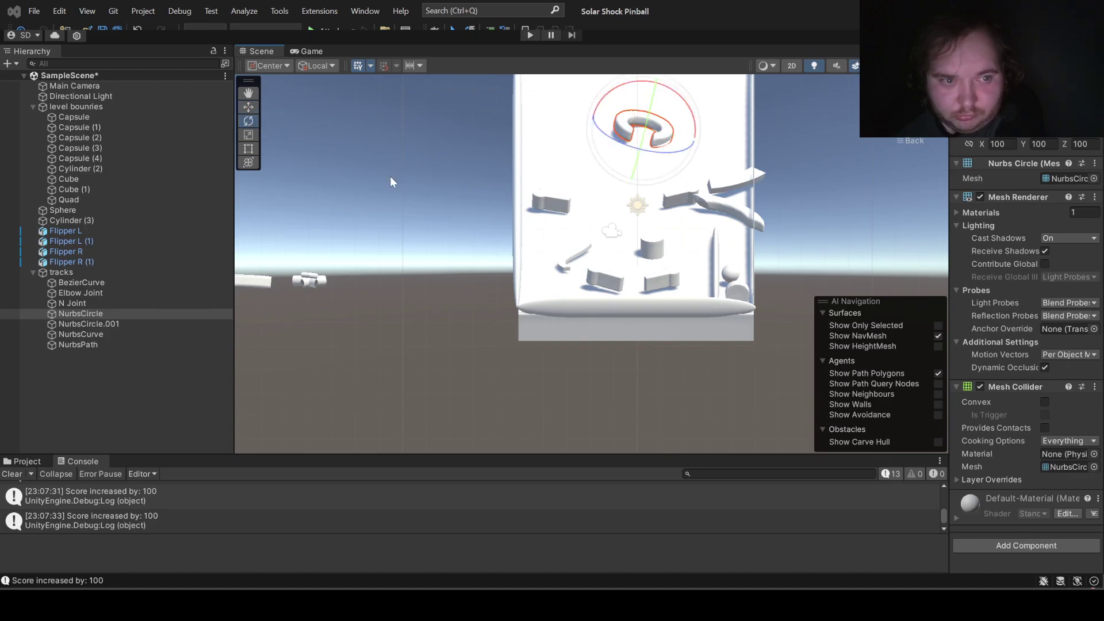
left_click(246, 164)
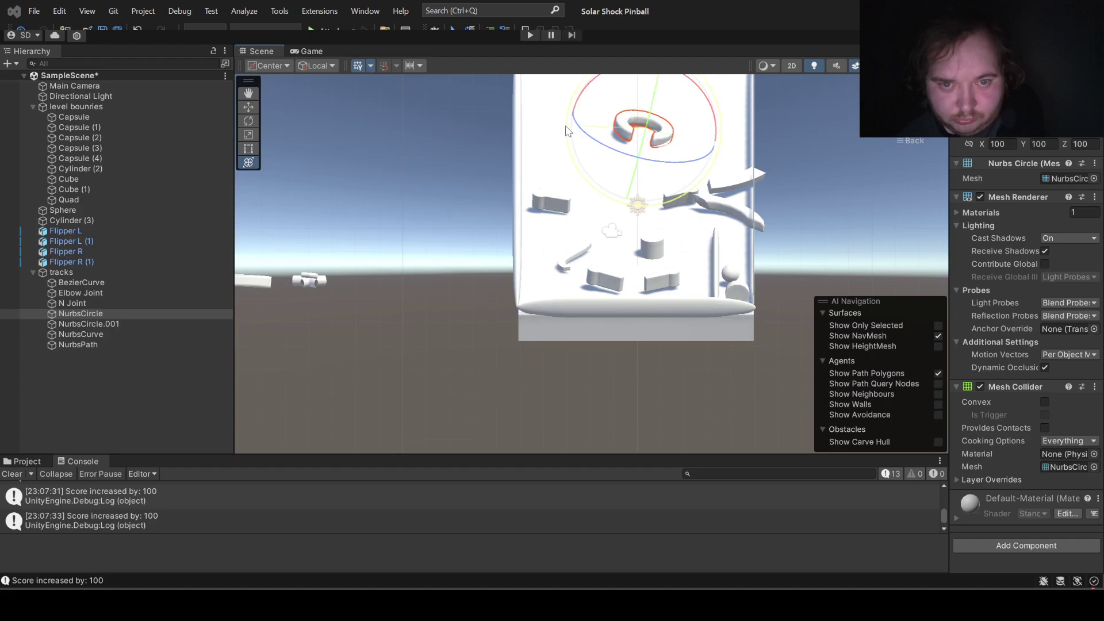
left_click_drag(574, 155, 577, 153)
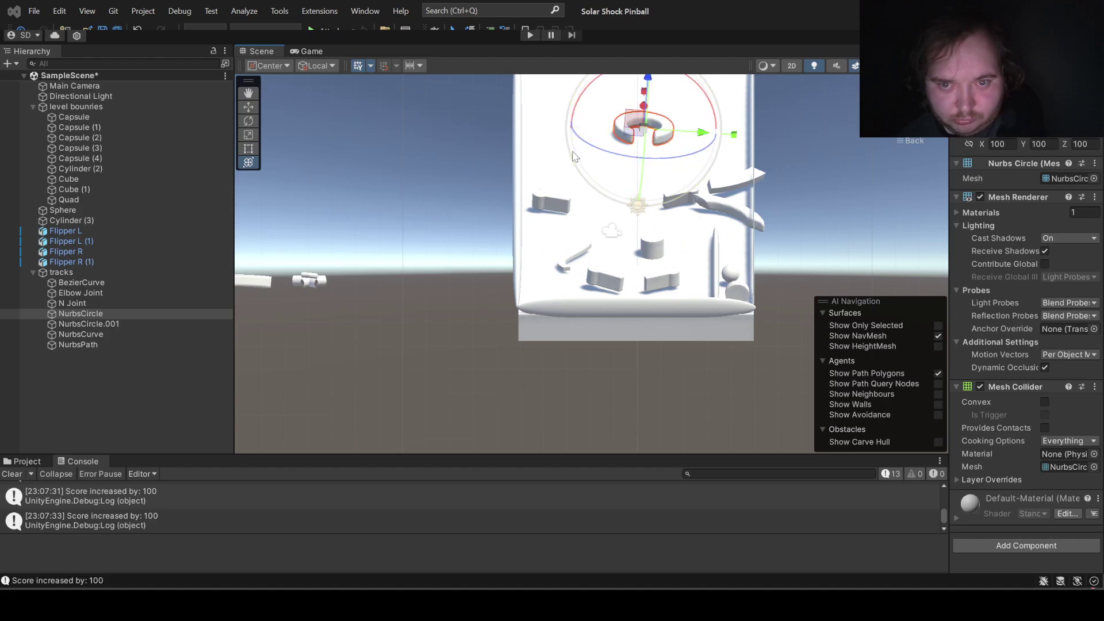
mouse_move(647, 152)
left_mouse_down("alt")
mouse_move(679, 190)
mouse_move(893, 180)
mouse_move(690, 111)
mouse_move(800, 163)
left_mouse_up("alt")
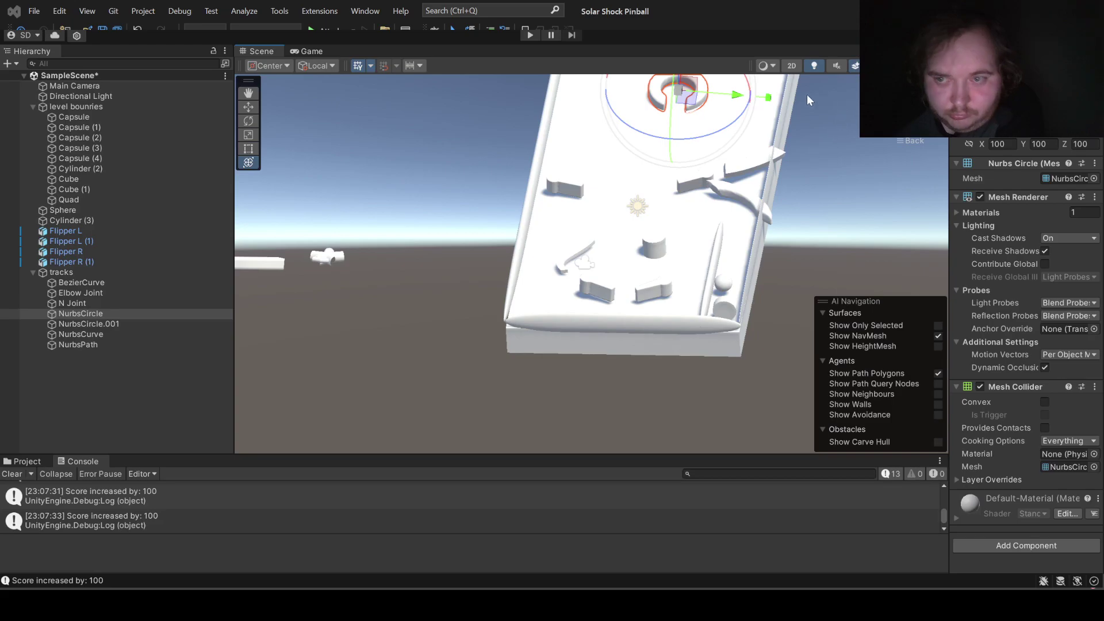
left_click(529, 35)
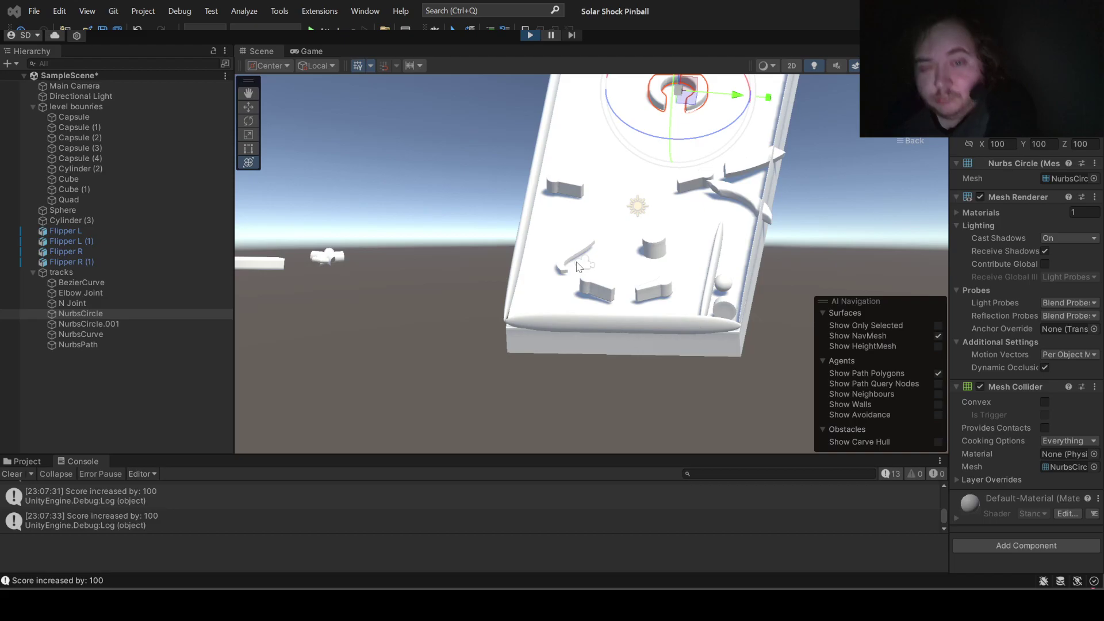
Step: Flip the right flippers several times, then the left, as the ball scores 100
key("Right")
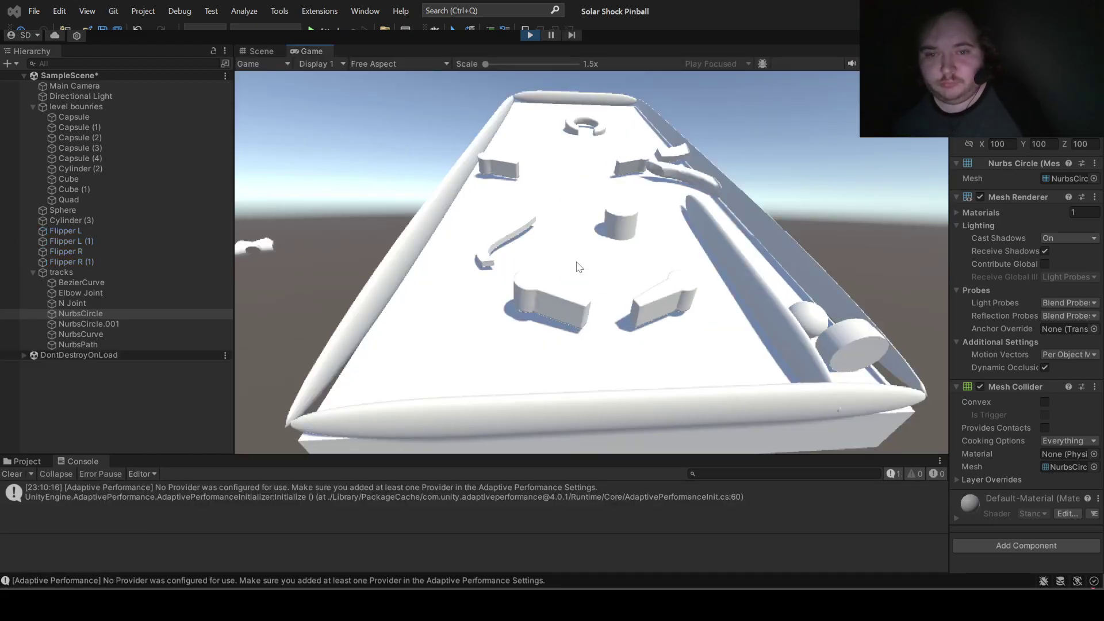
key("Right")
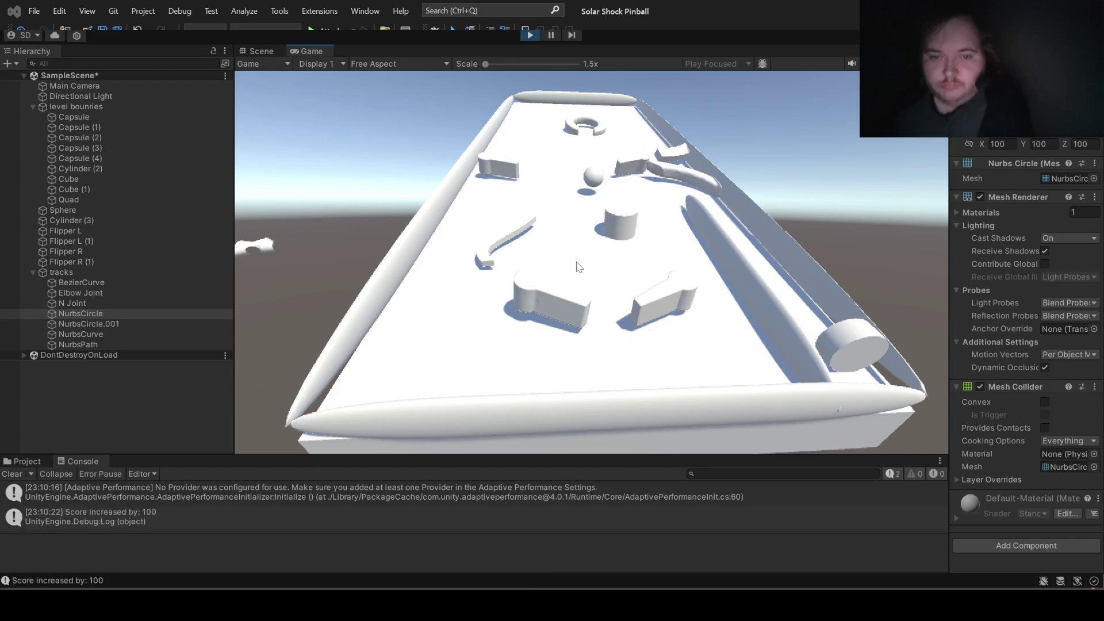
key("Right")
key("Left")
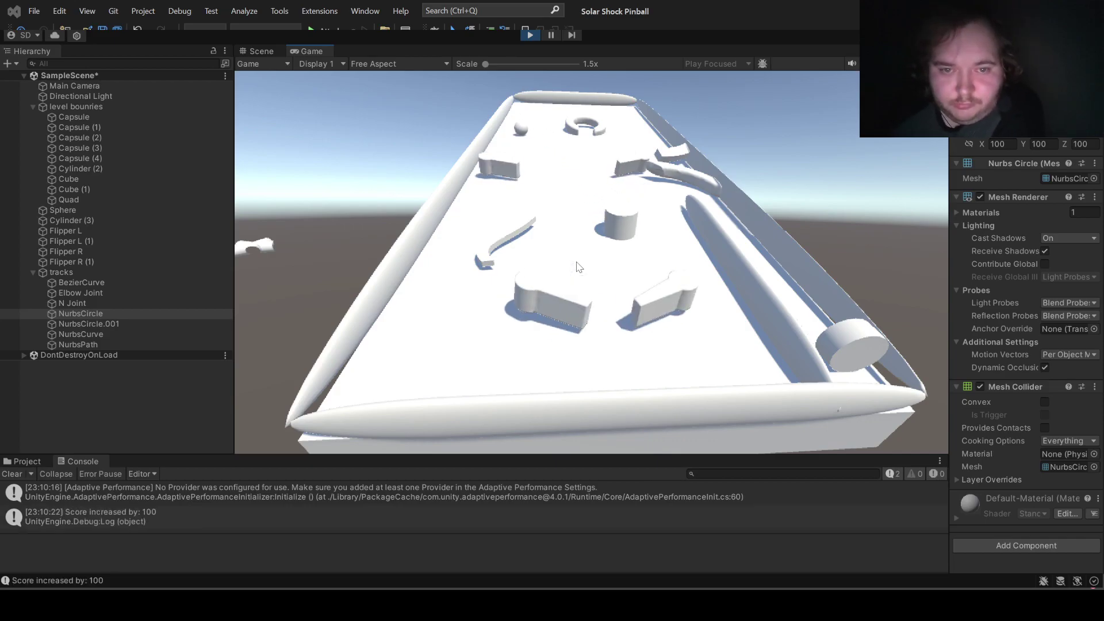
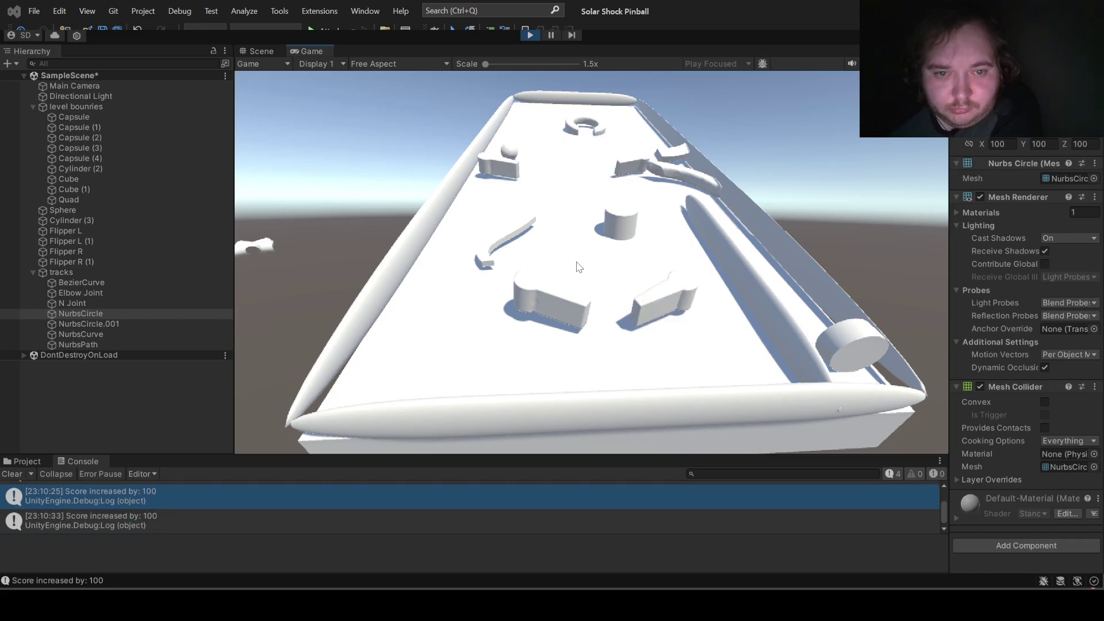
Step: Flick the left and right flippers at the ball with A, D and Right, then exit Play mode
key("a")
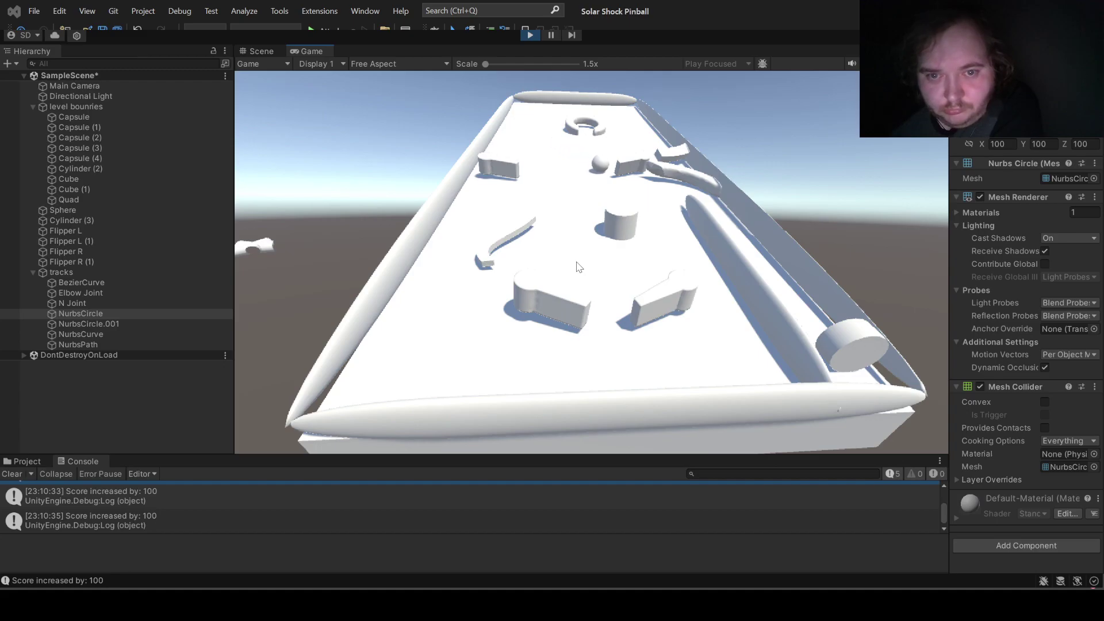
key("d")
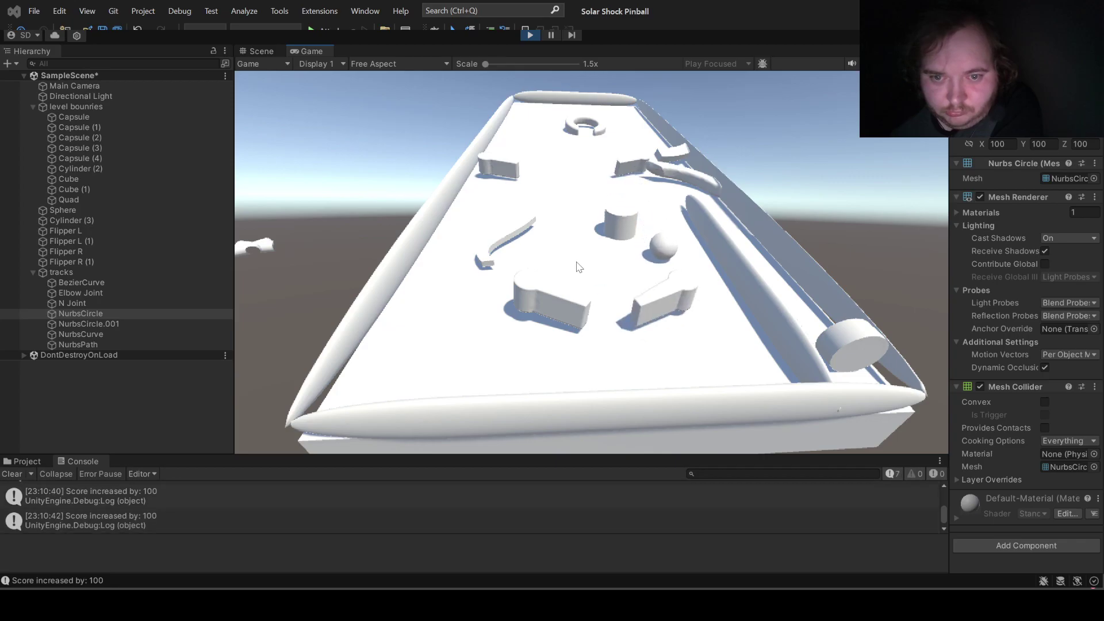
key("Right")
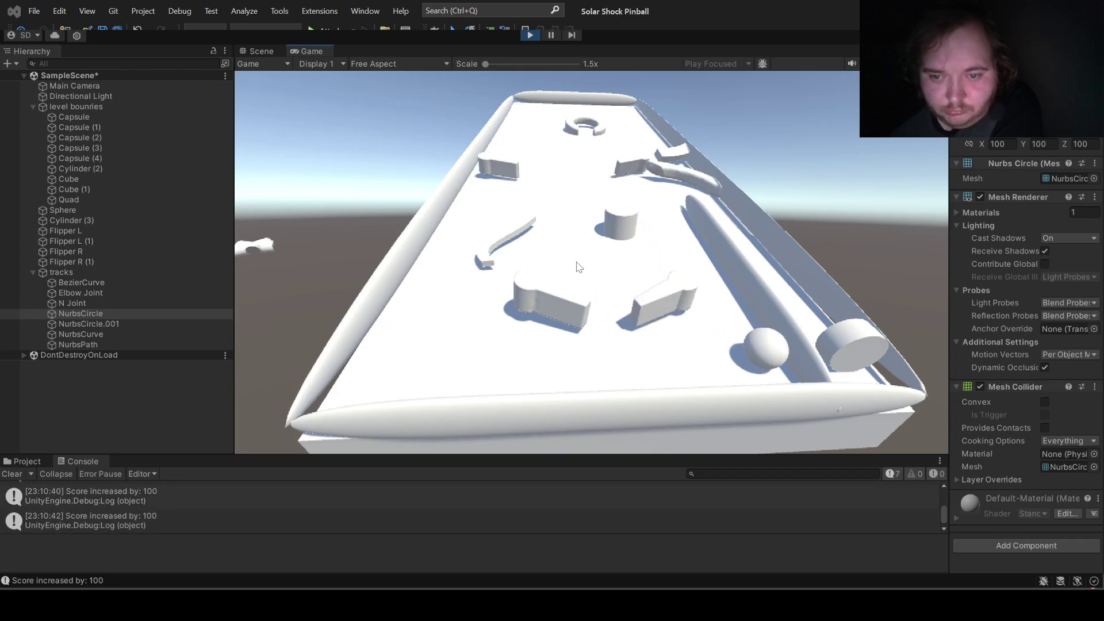
key("Right")
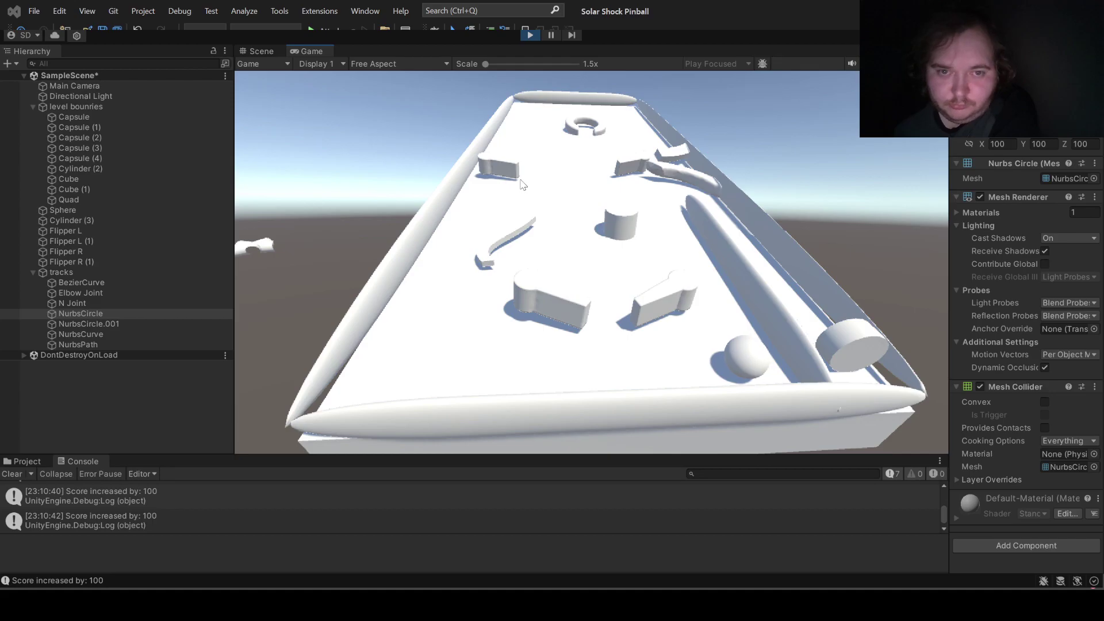
left_click(525, 35)
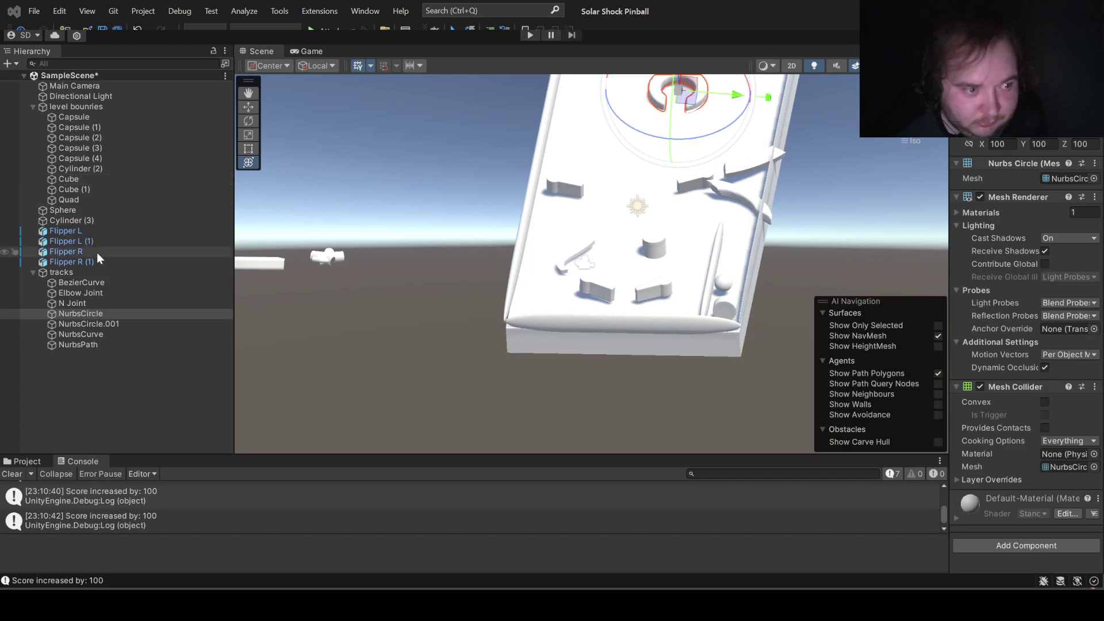
Step: Select and deselect the Sphere ball, zoom out, then select the NurbsPath track piece beside the table
left_click(54, 209)
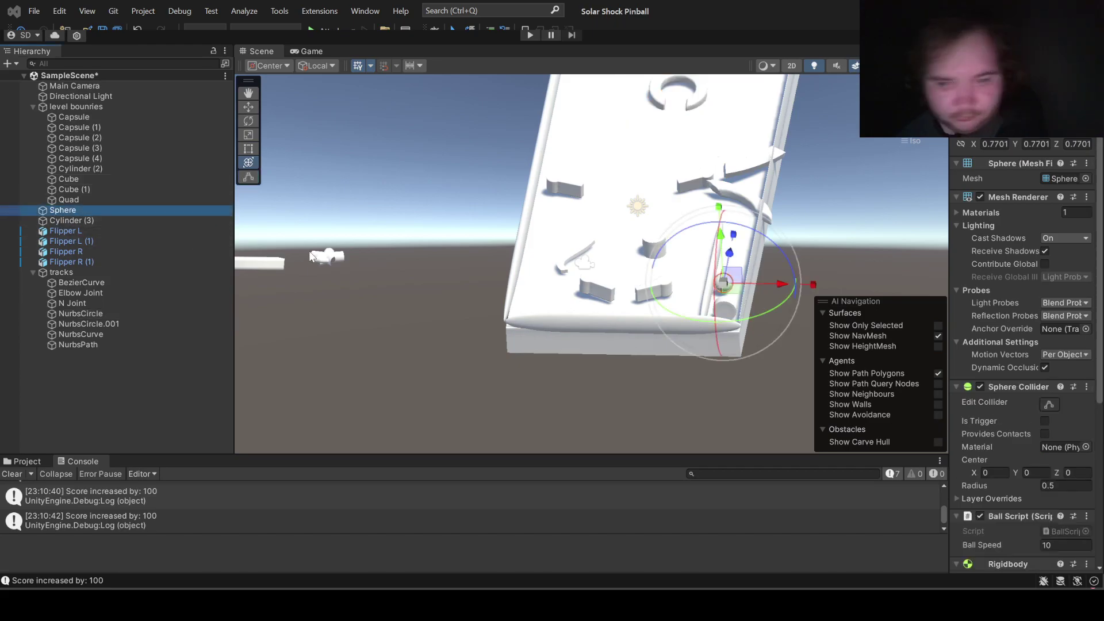
left_click(564, 380)
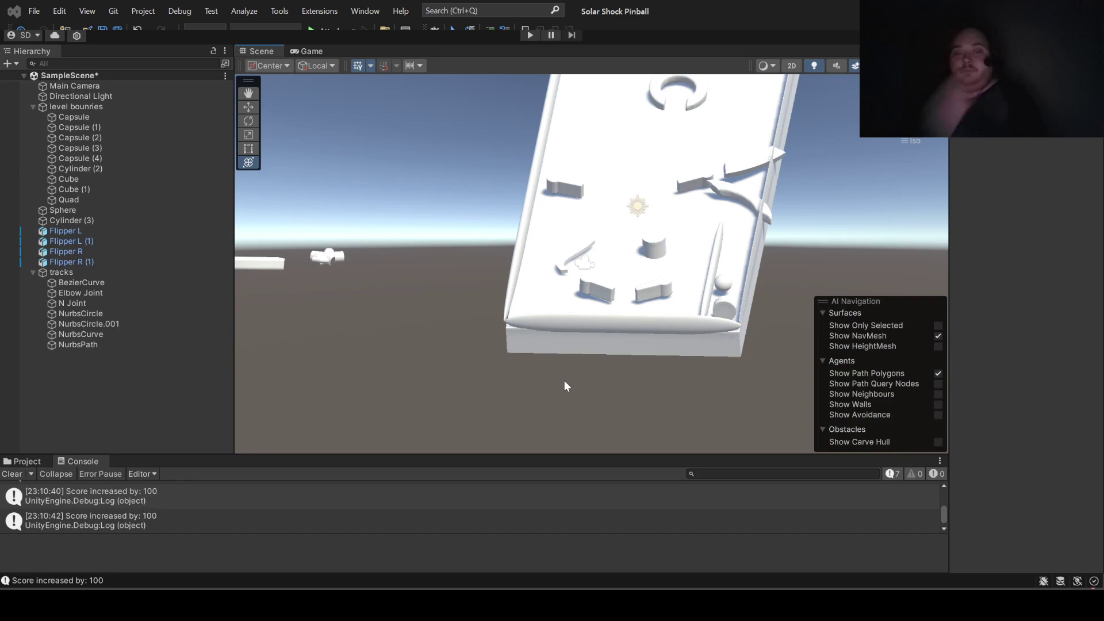
scroll(709, 353, "up", 3)
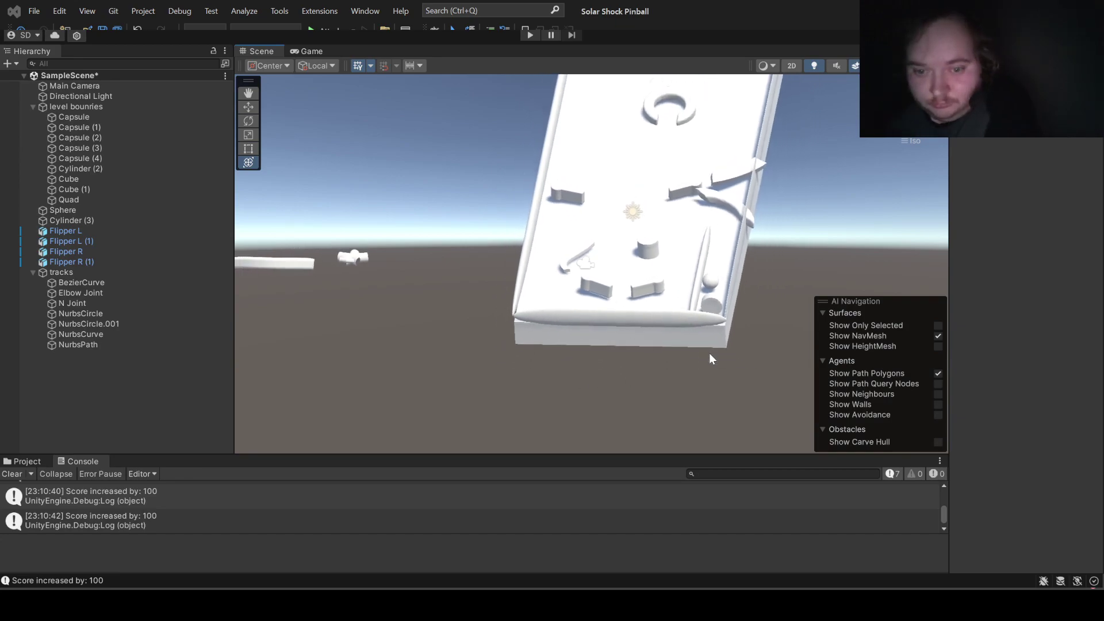
scroll(709, 353, "up", 3)
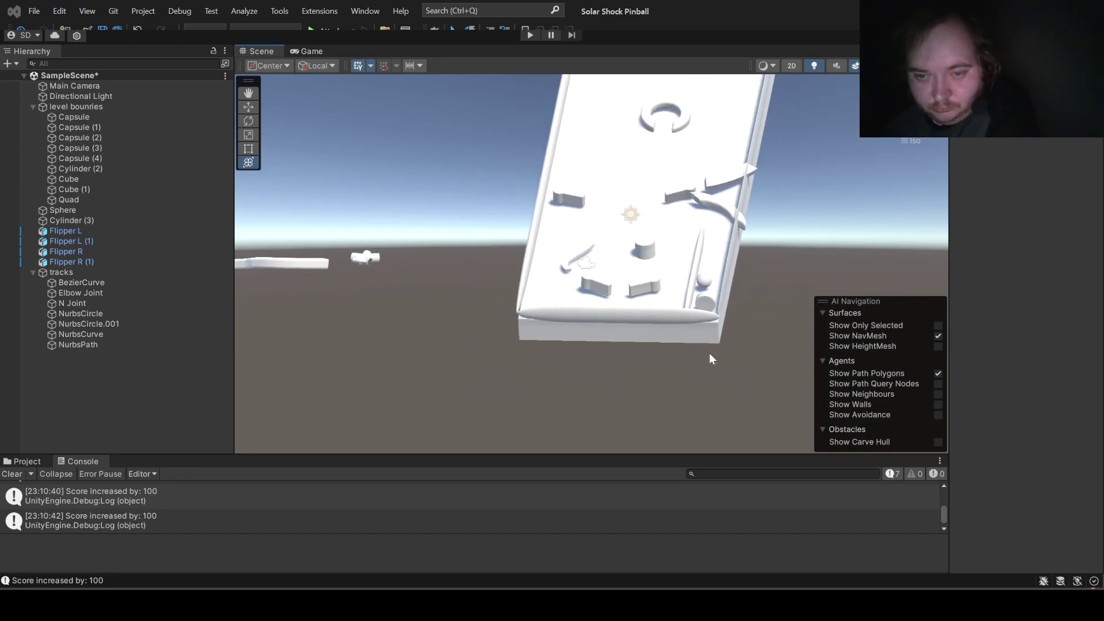
scroll(709, 354, "down", 4)
scroll(709, 353, "down", 2)
scroll(709, 353, "down", 1)
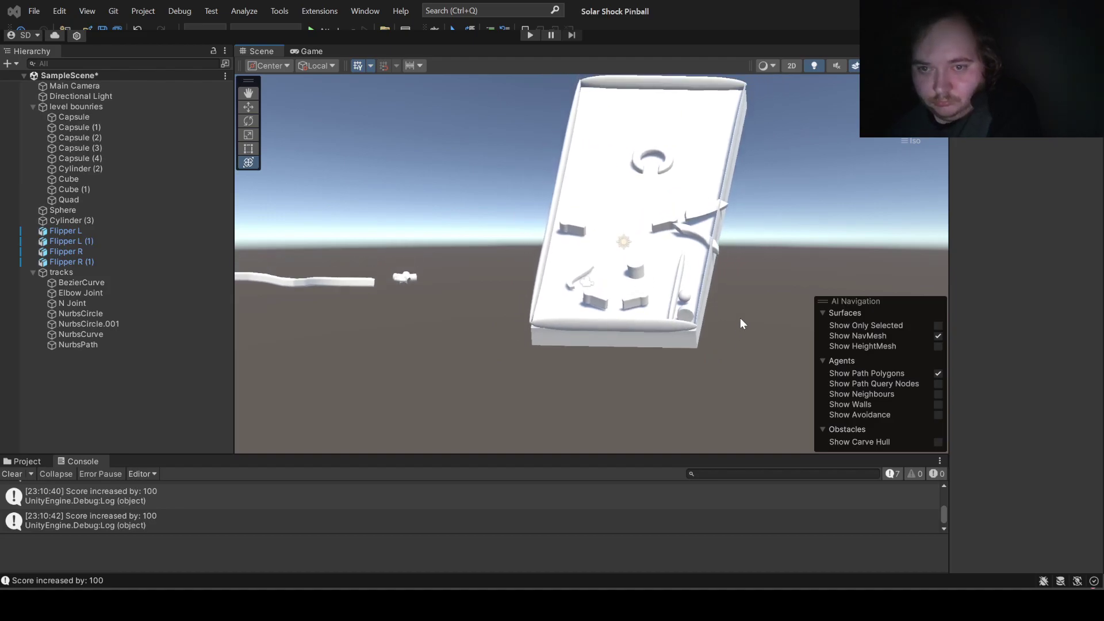
left_click(326, 322)
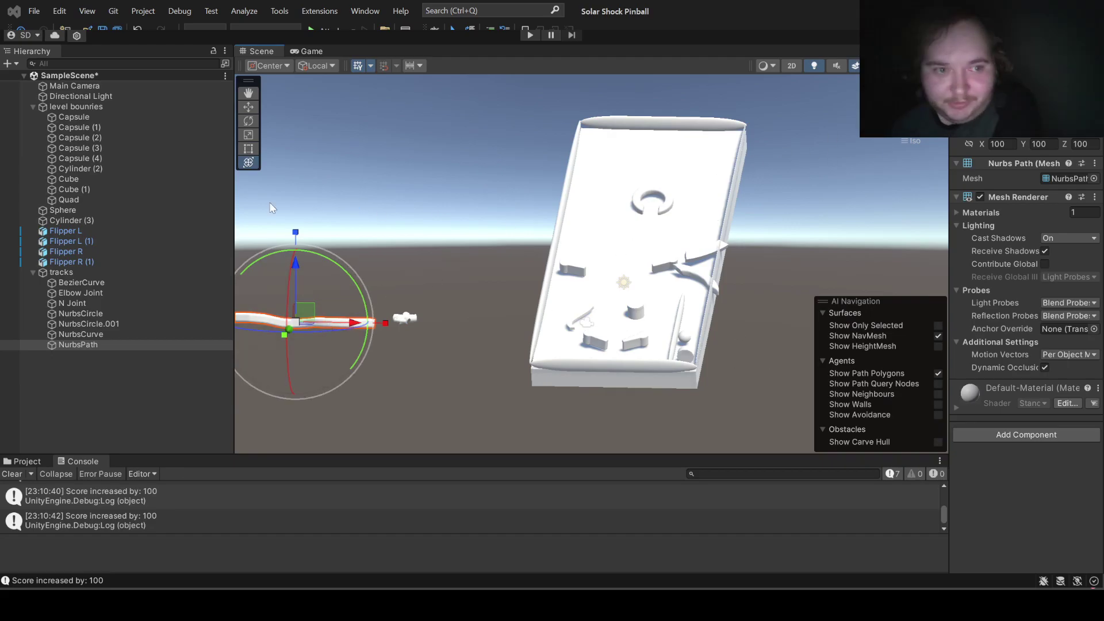
Step: Rotate the NurbsPath track piece so its wavy curve tilts beside the pinball table
left_click_drag(477, 243, 483, 261, "alt")
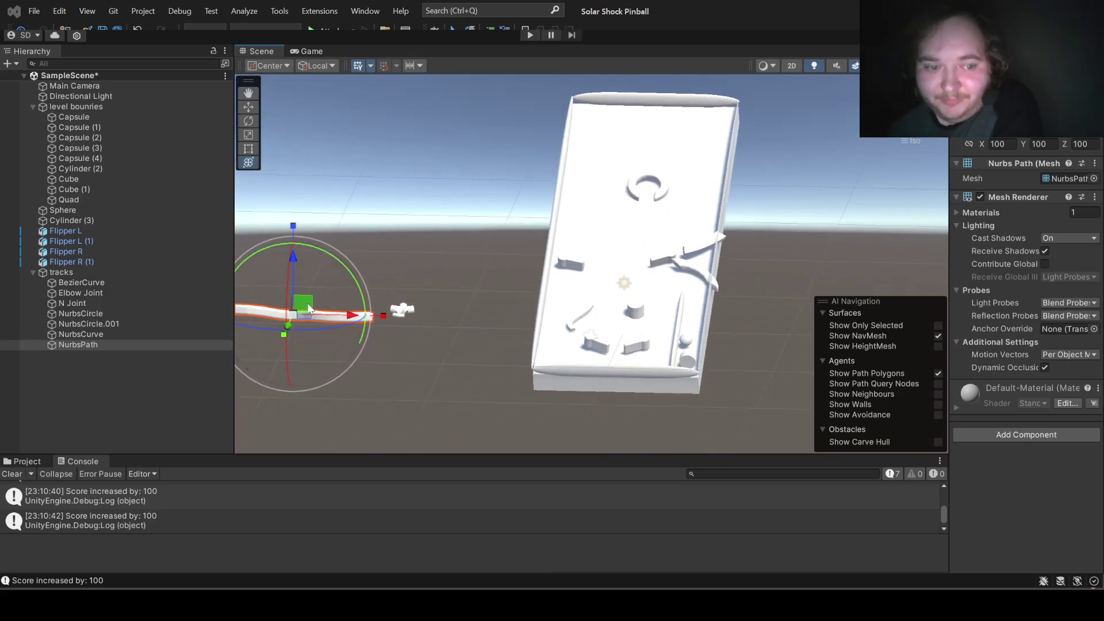
key("e")
mouse_move(286, 306)
left_mouse_down()
mouse_move(441, 553)
mouse_move(505, 462)
mouse_move(369, 446)
left_mouse_up()
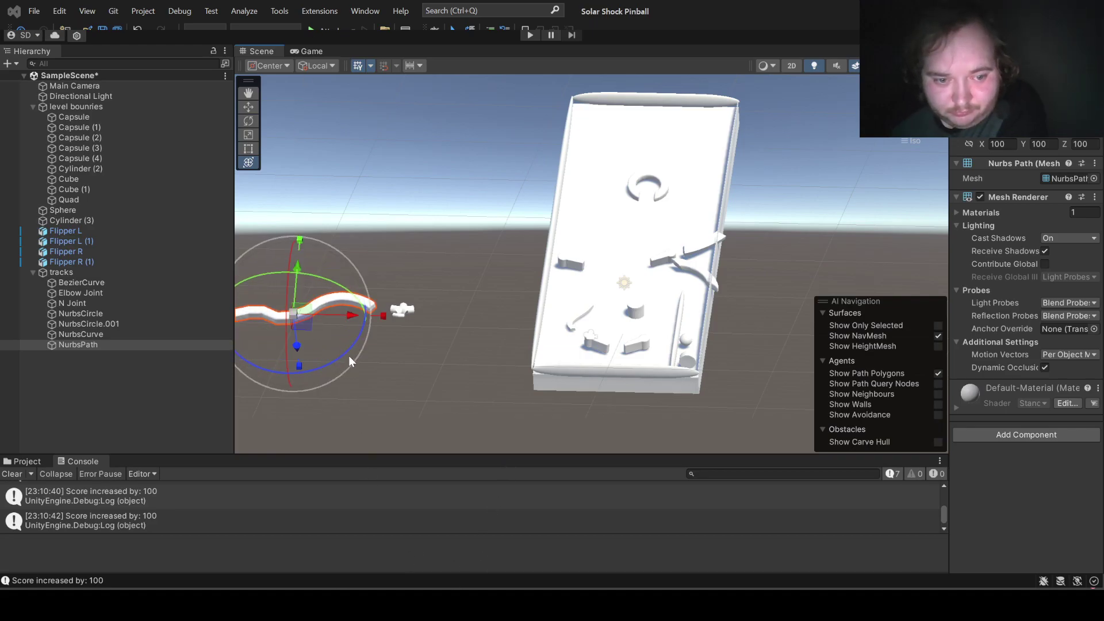
left_click_drag(349, 361, 278, 341)
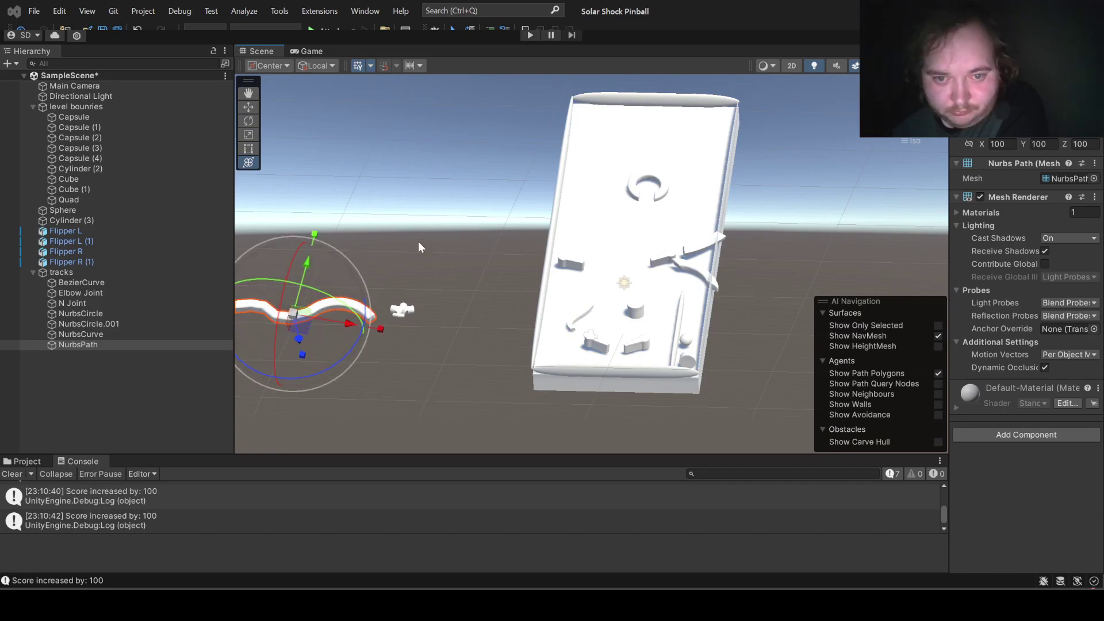
Step: Raise the side Capsule bumper's Bump Force from 2 to 6, keeping Score Value 100
left_click(558, 241)
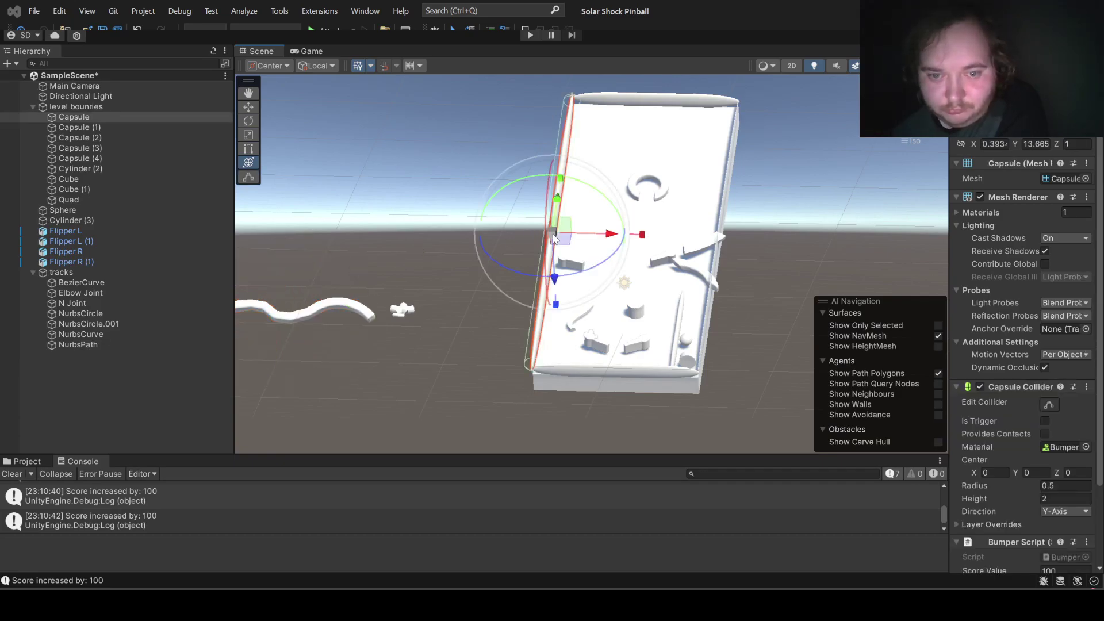
left_click(1045, 498)
scroll(1046, 498, "down", 4)
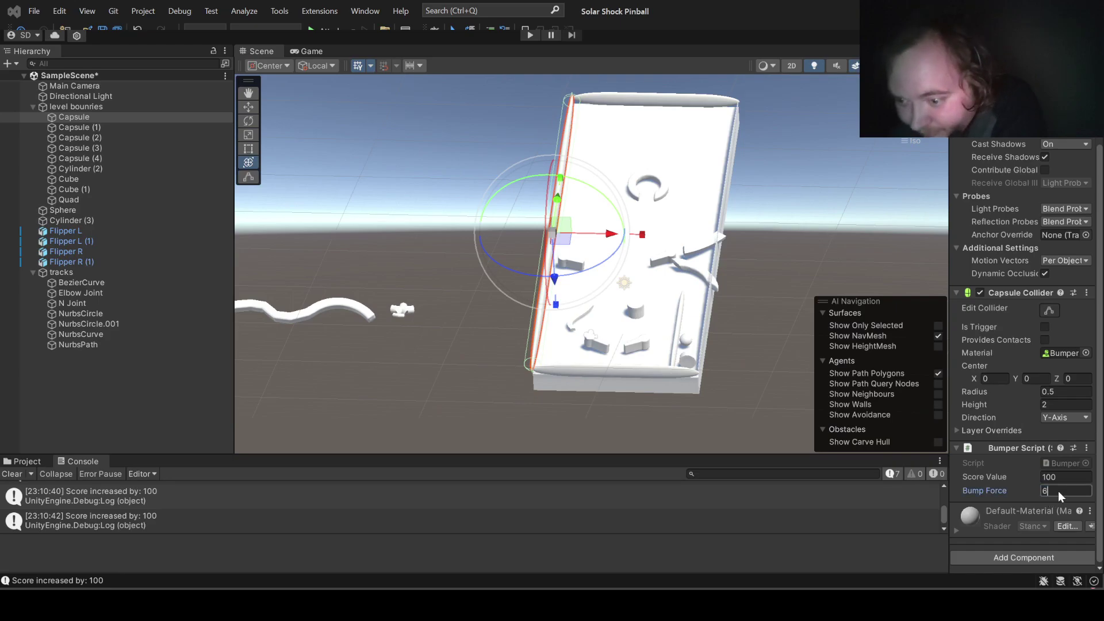
left_click(467, 397)
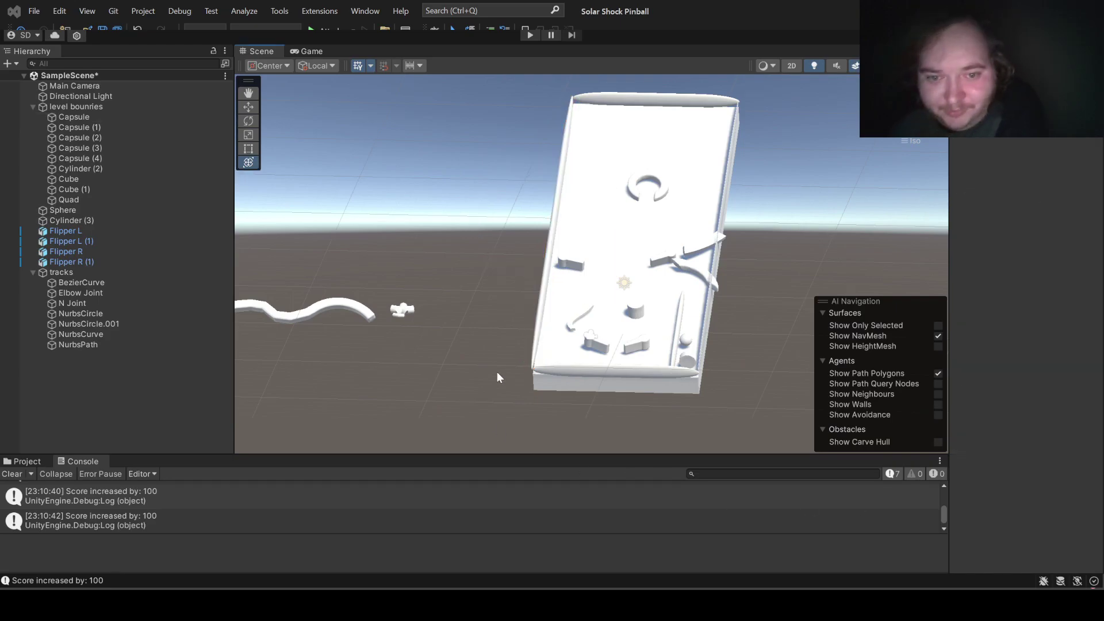
left_click(563, 262)
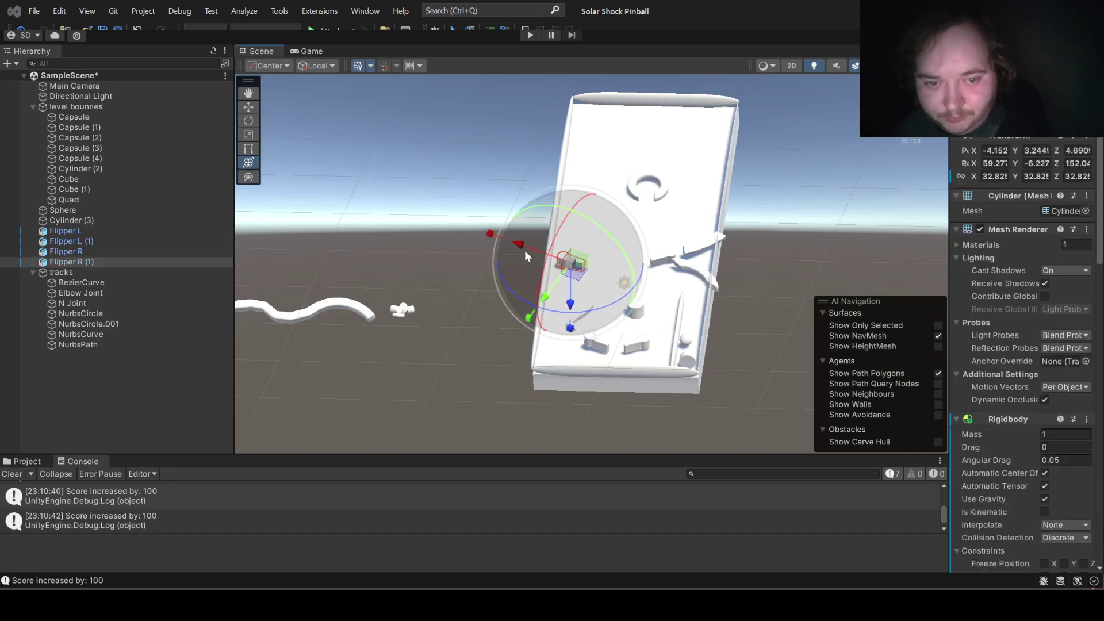
Step: Slide Flipper R (1) and Flipper L (1) along their axes to new positions, then deselect
left_click_drag(520, 247, 517, 247)
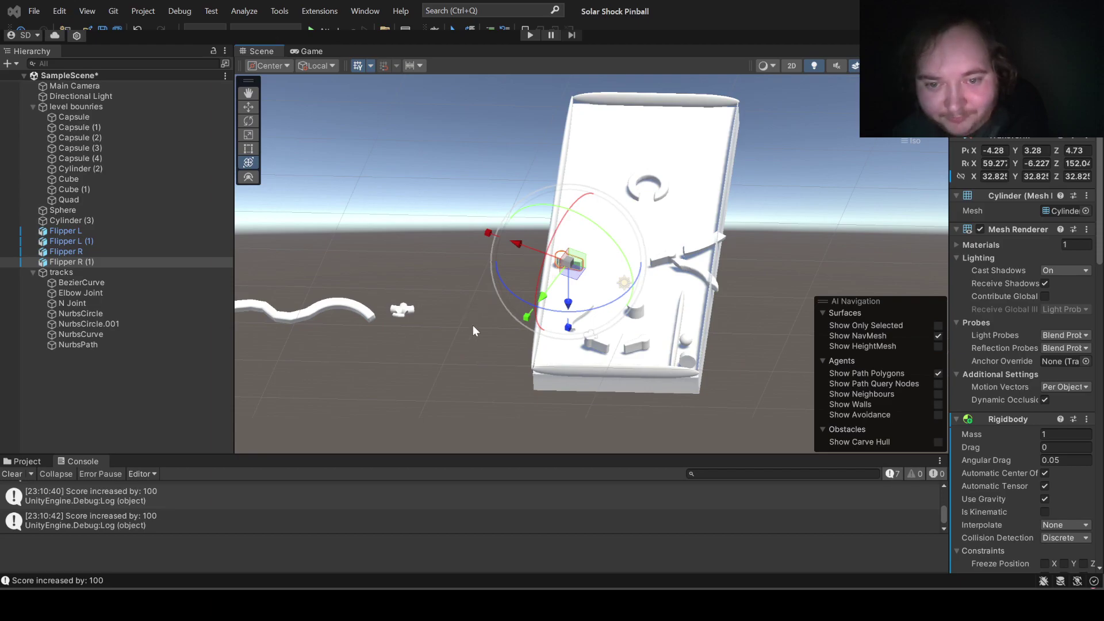
left_click(685, 256)
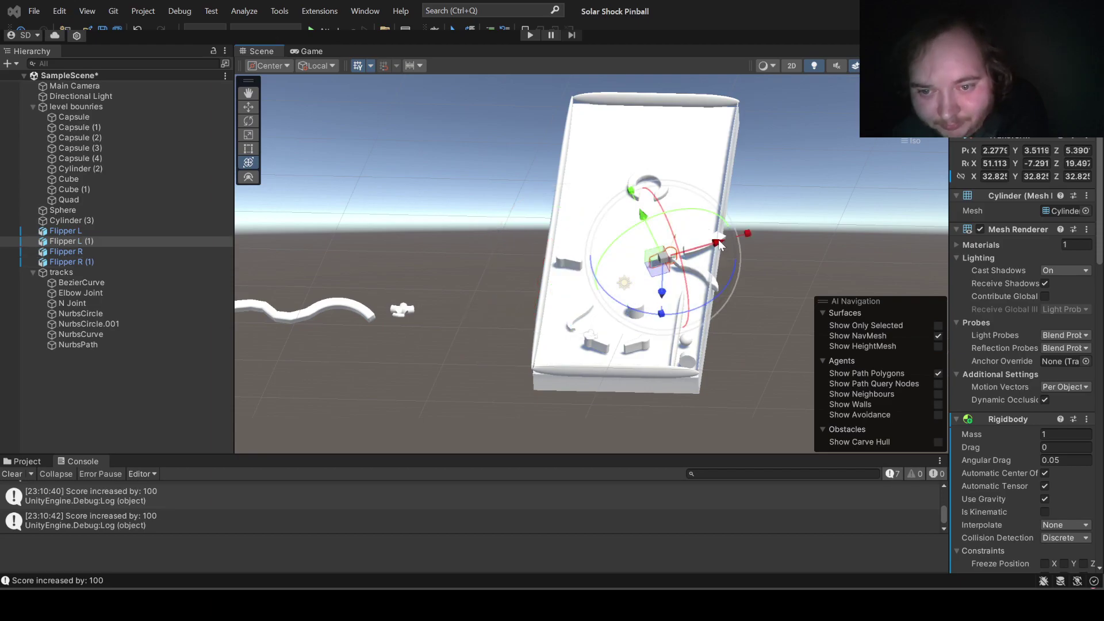
left_click_drag(719, 244, 723, 246)
left_click(804, 275)
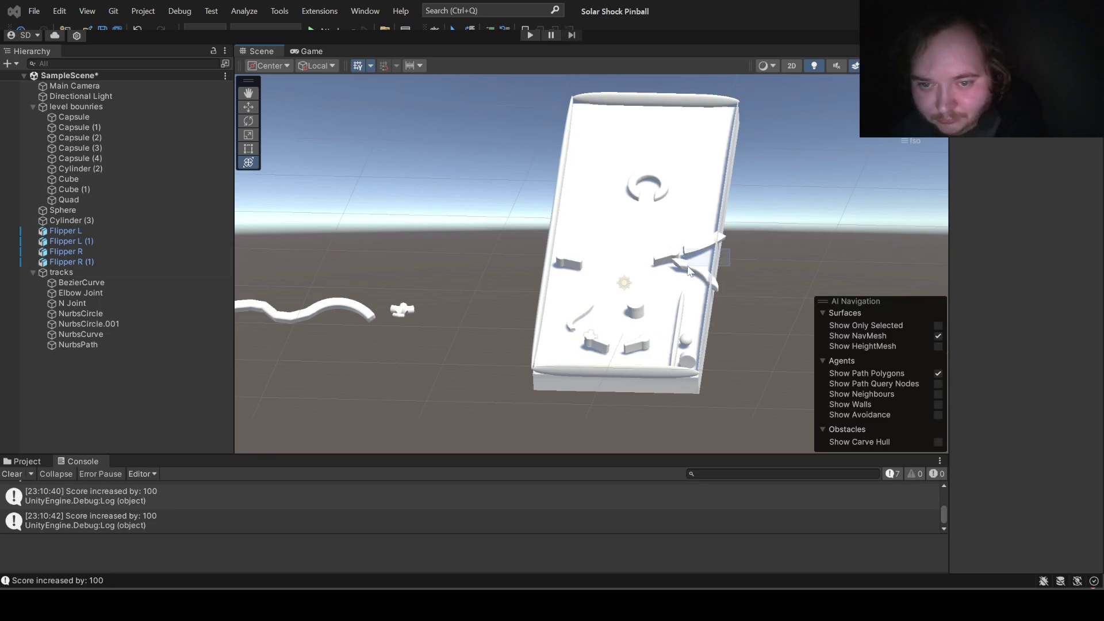
left_click_drag(762, 253, 703, 296)
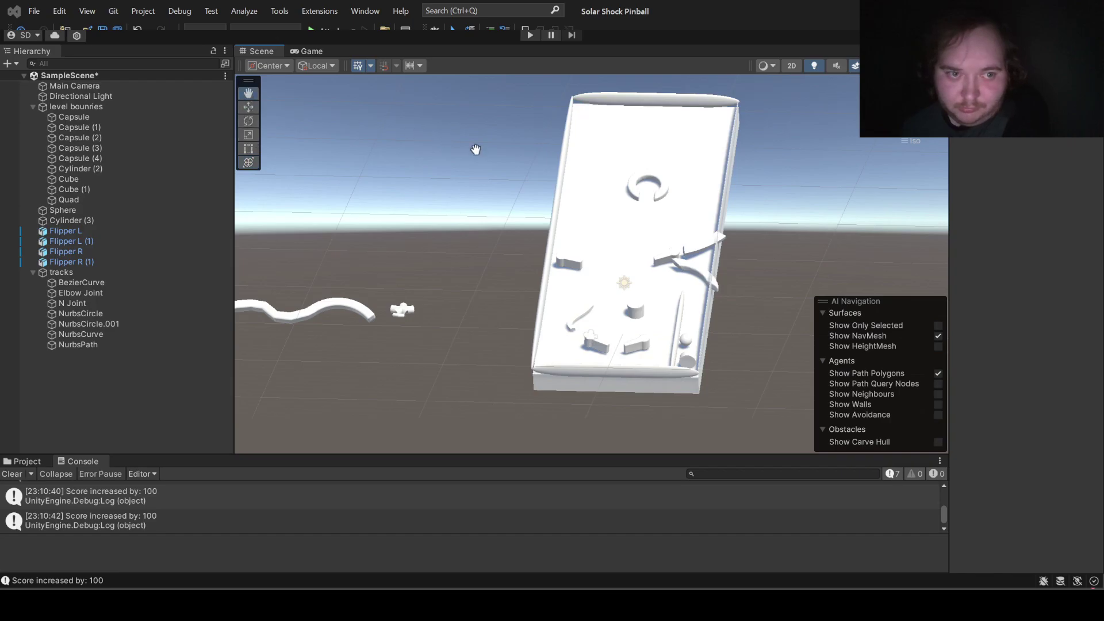
left_click_drag(475, 149, 528, 326, "alt")
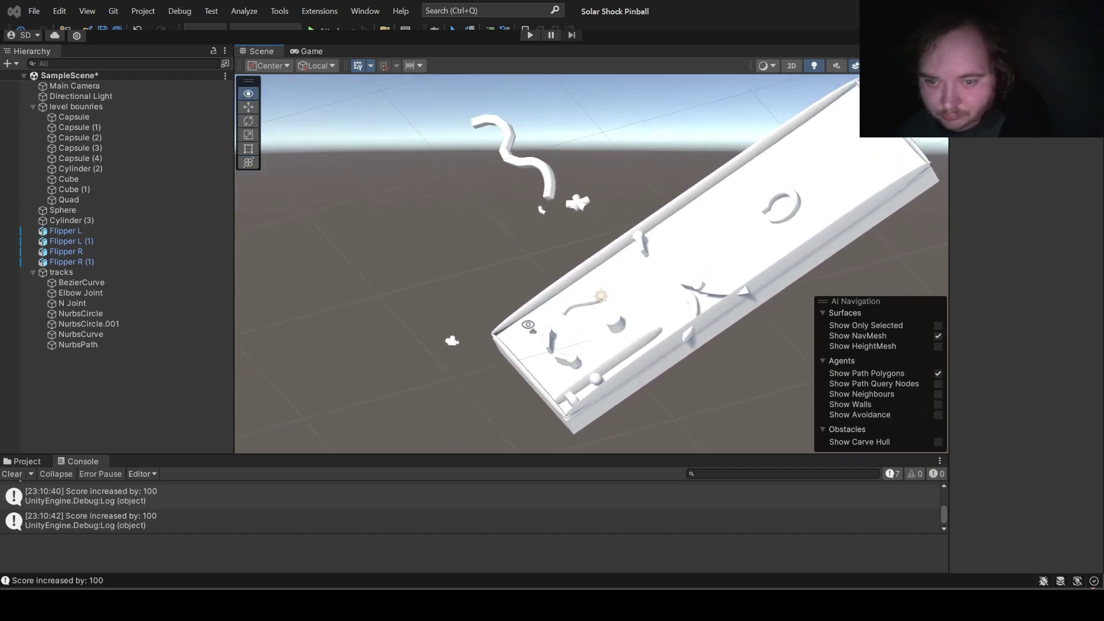
mouse_move(528, 326)
left_mouse_down("alt")
mouse_move(164, 360)
mouse_move(390, 438)
left_mouse_up("alt")
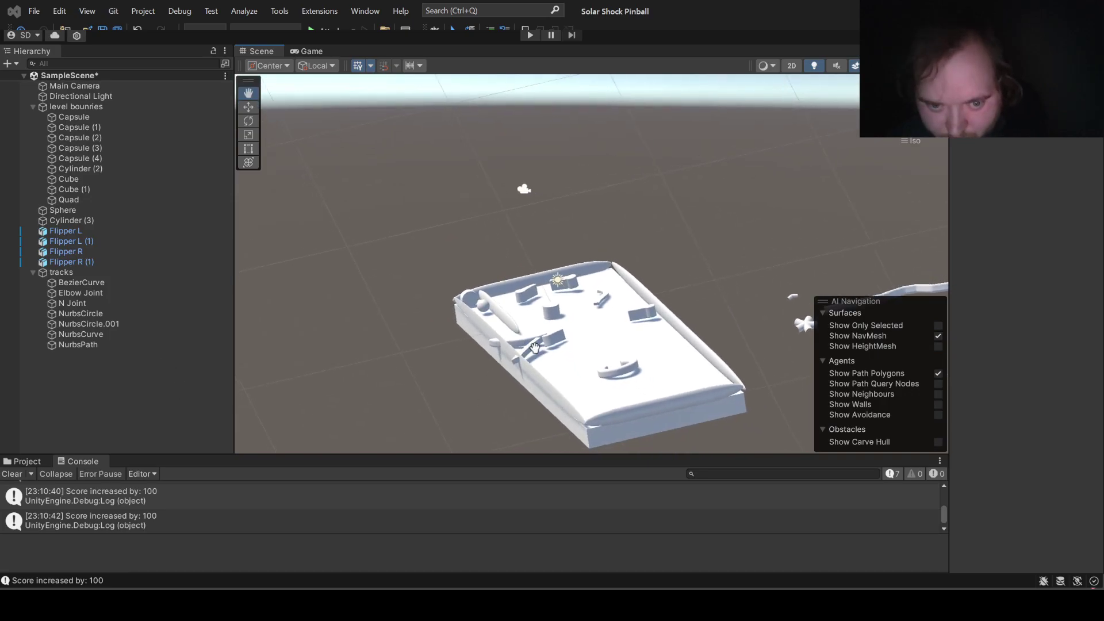
left_click_drag(535, 341, 527, 333)
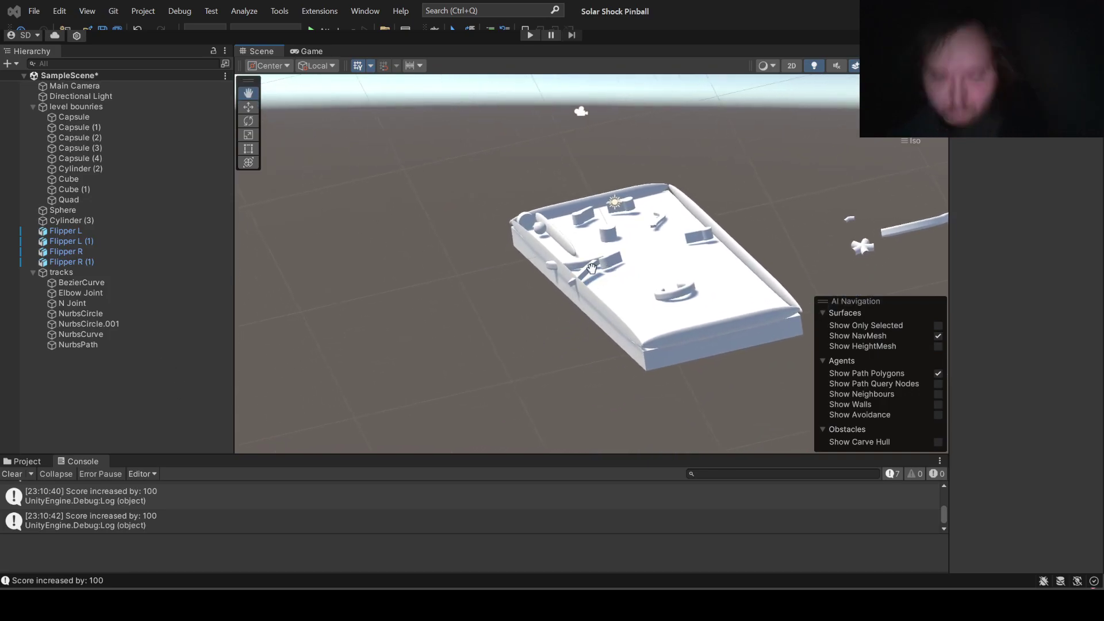
scroll(592, 268, "up", 3)
scroll(552, 263, "up", 3)
scroll(512, 258, "up", 3)
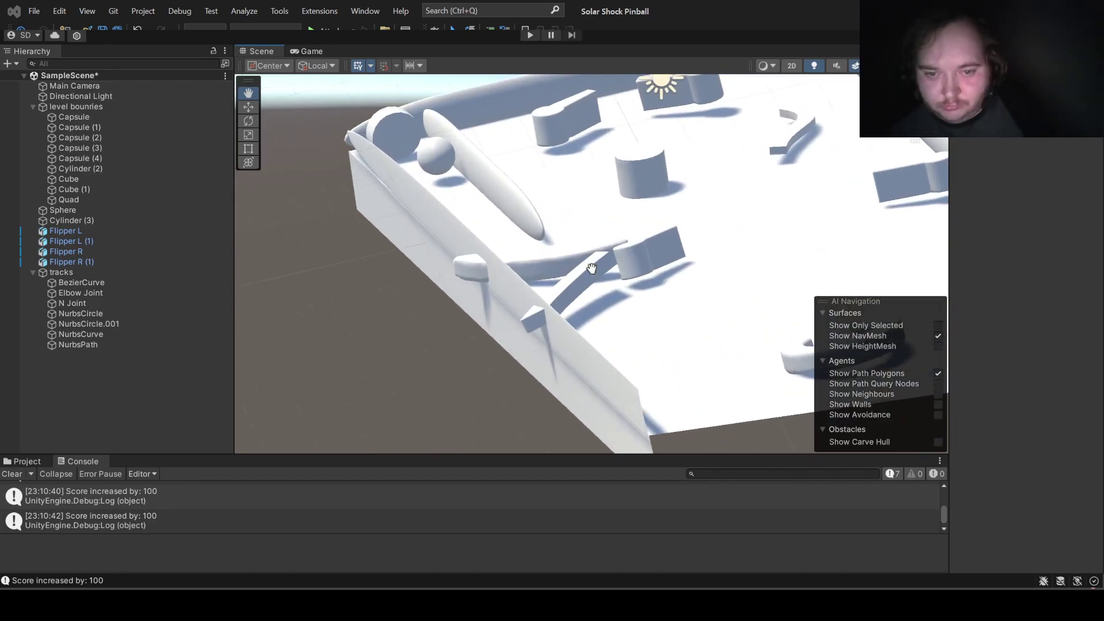
scroll(460, 251, "up", 3)
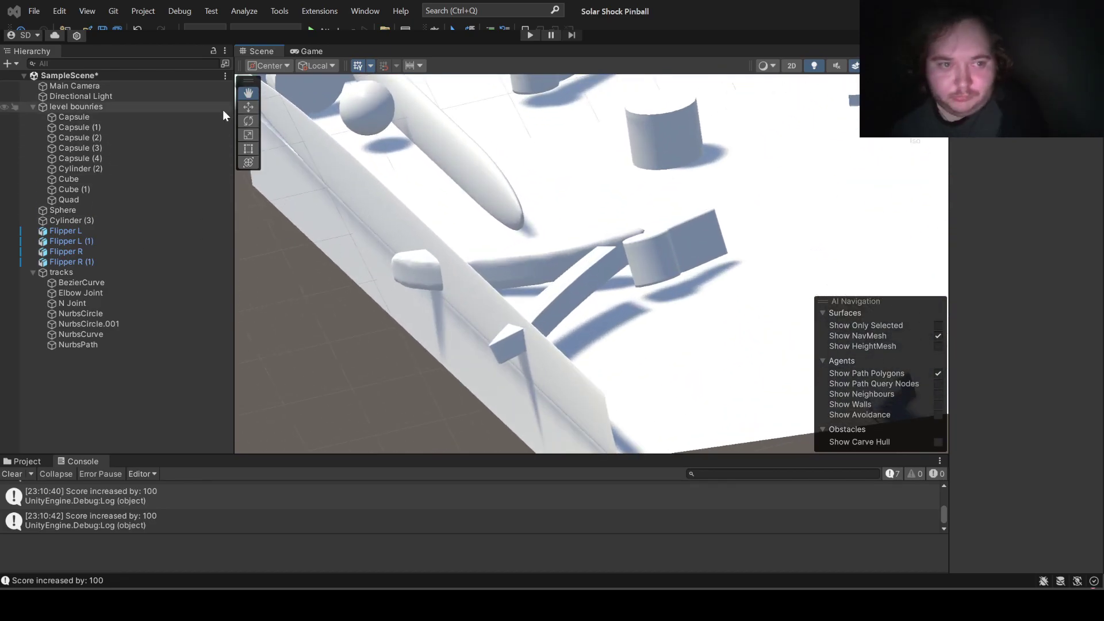
Step: Slide the short curved NurbsCurve piece down the table and nudge Flipper L (1) into place
left_click(591, 280)
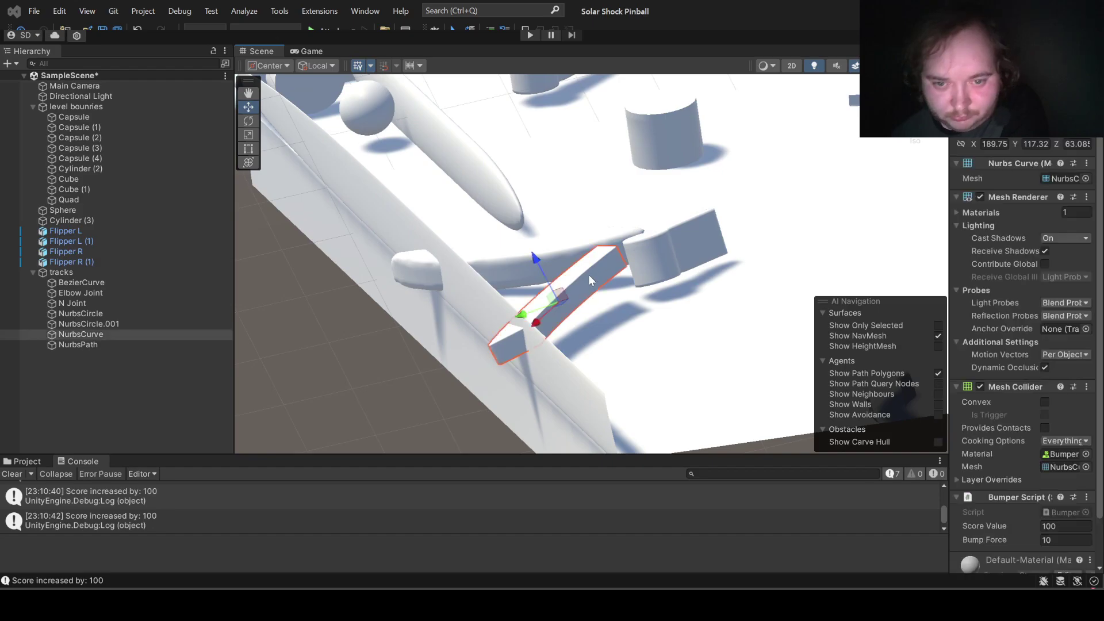
mouse_move(536, 257)
left_mouse_down()
mouse_move(565, 297)
mouse_move(554, 281)
left_mouse_up()
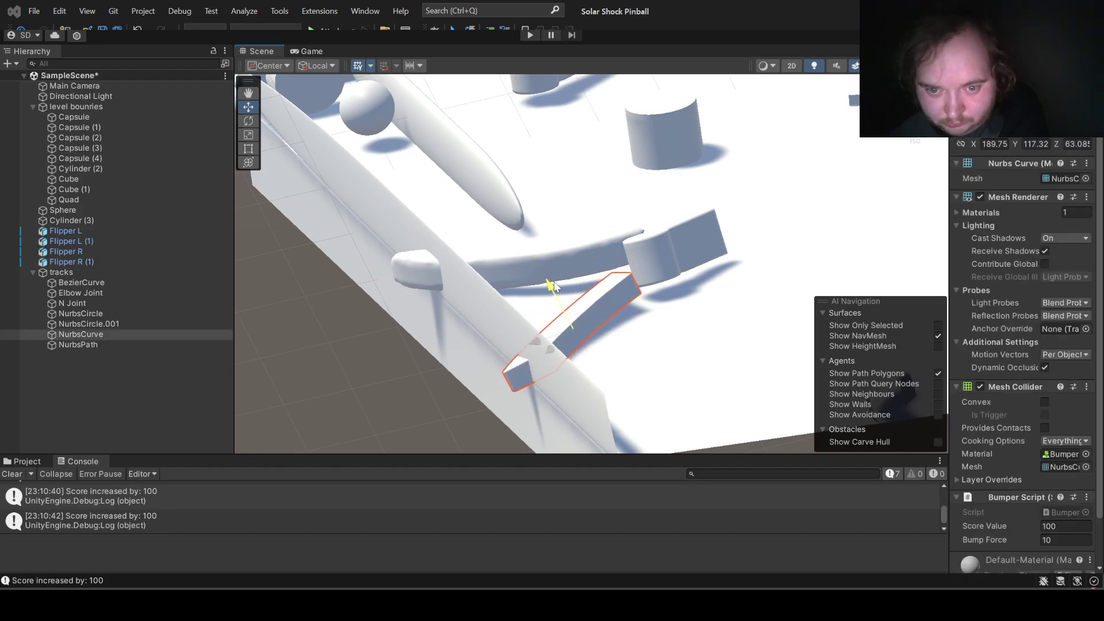
left_click(699, 280)
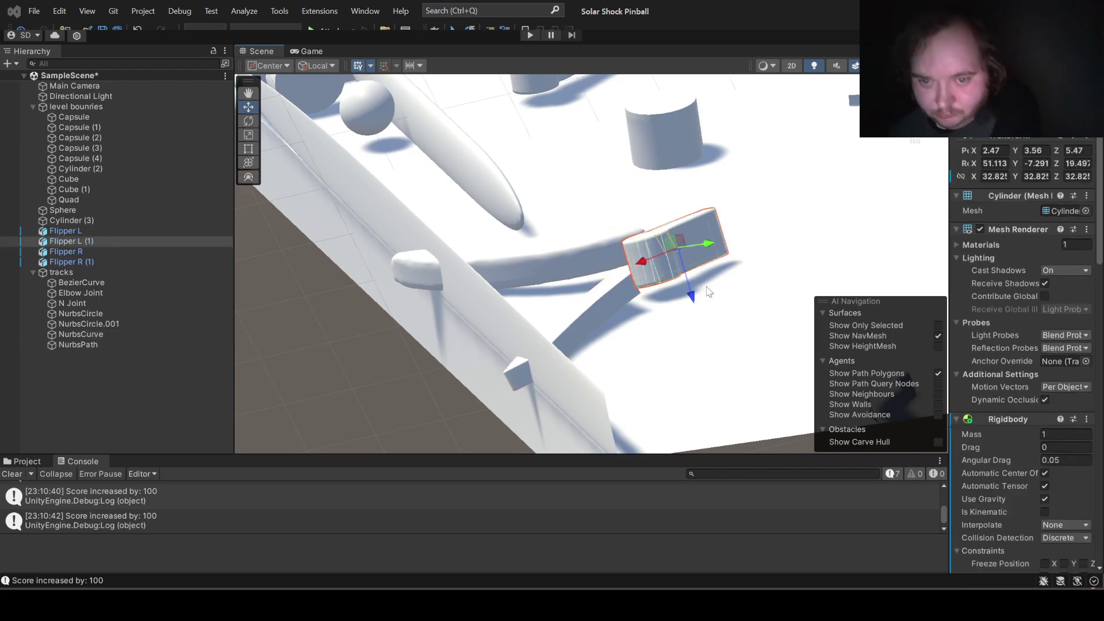
left_click_drag(692, 298, 694, 302, "alt")
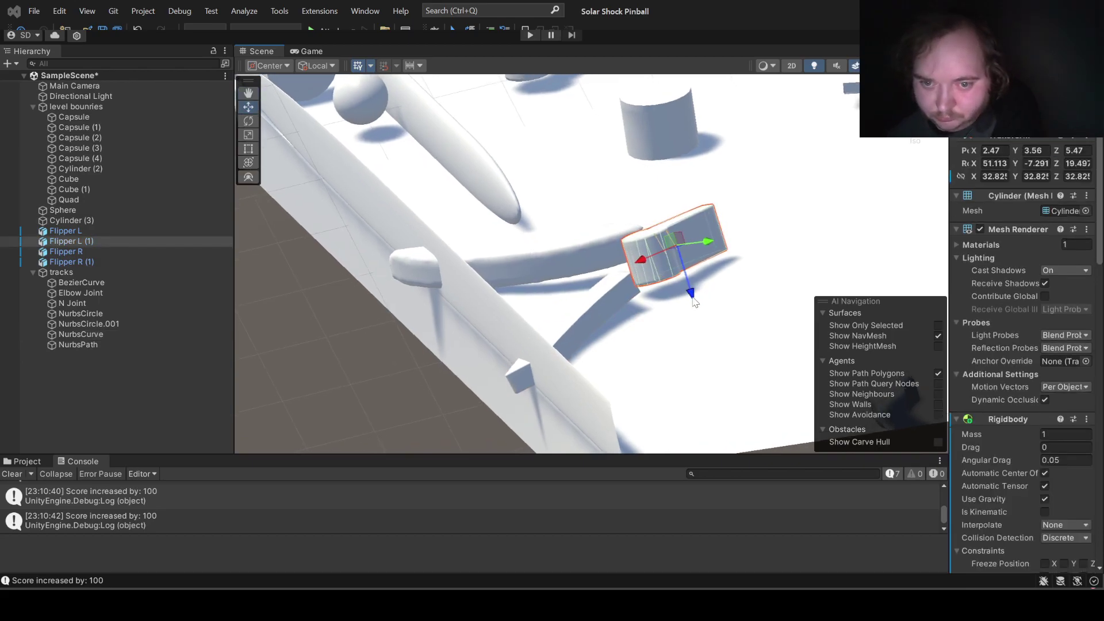
left_click_drag(696, 293, 699, 298)
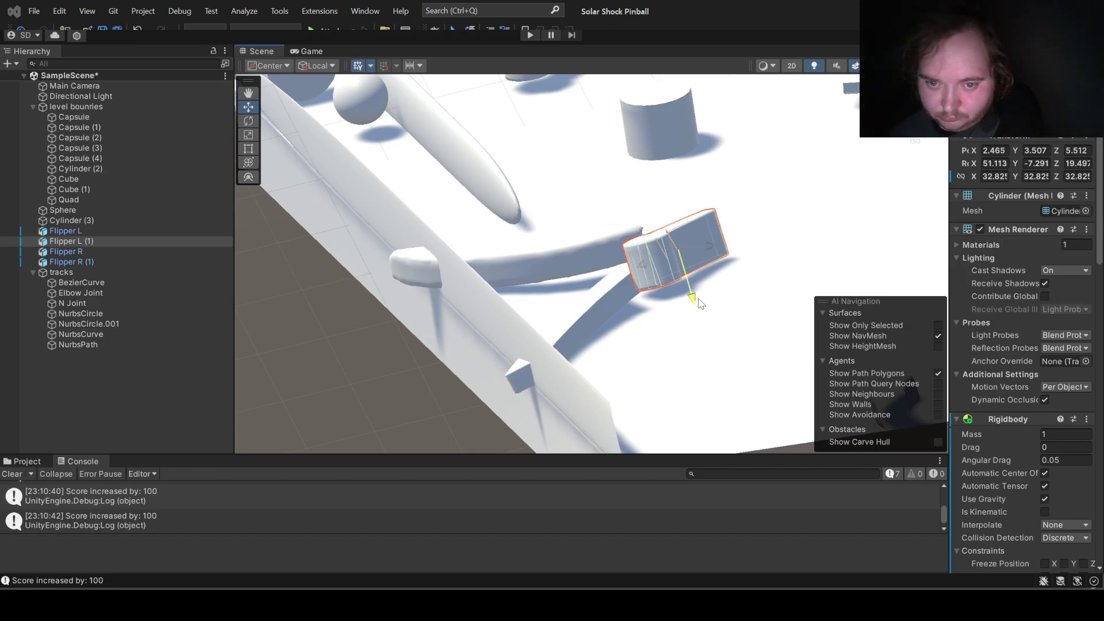
Step: Select the curved NurbsCircle.001 rail and orbit the view around it
left_click(784, 200)
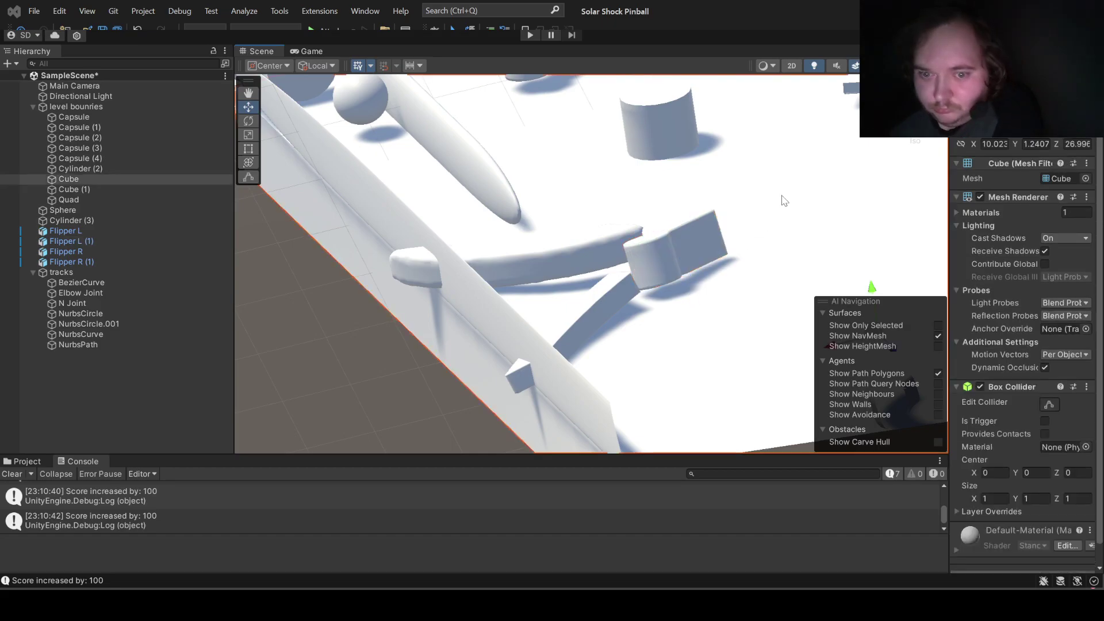
left_click(571, 263)
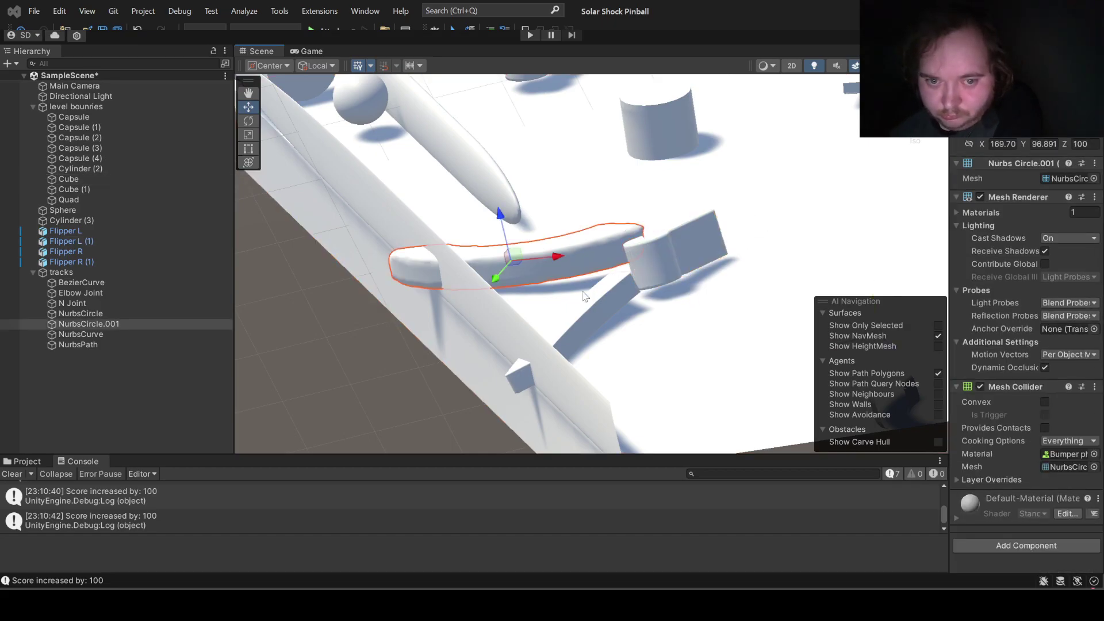
mouse_move(592, 302)
left_mouse_down("alt")
mouse_move(839, 313)
mouse_move(134, 122)
mouse_move(228, 217)
mouse_move(126, 205)
left_mouse_up("alt")
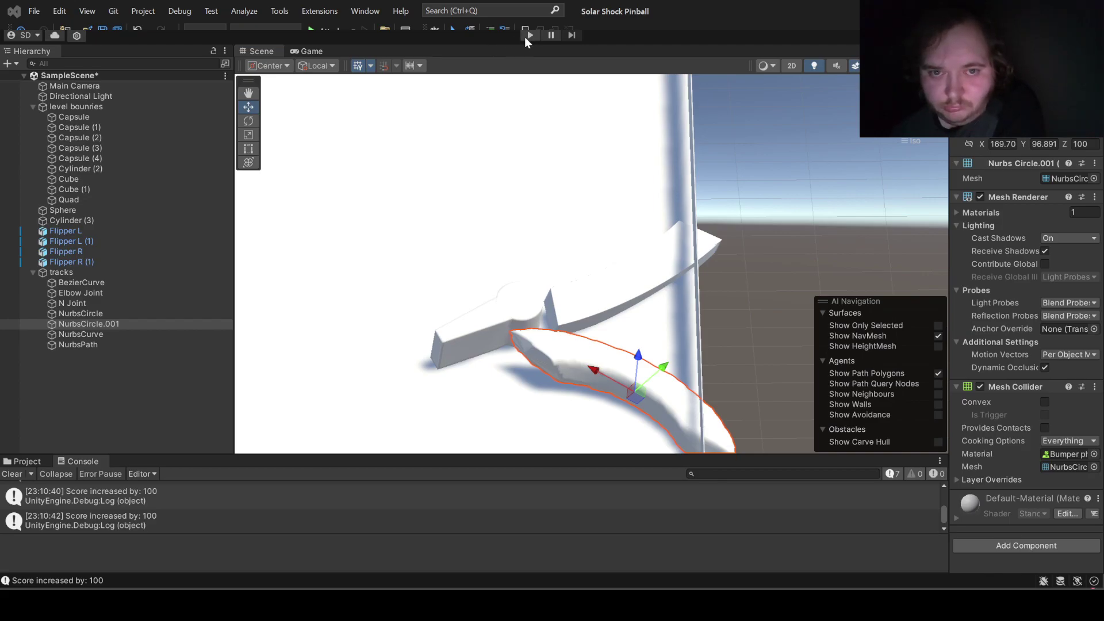
Step: Start Play mode, stop it, and start it again to test the table
left_click(525, 35)
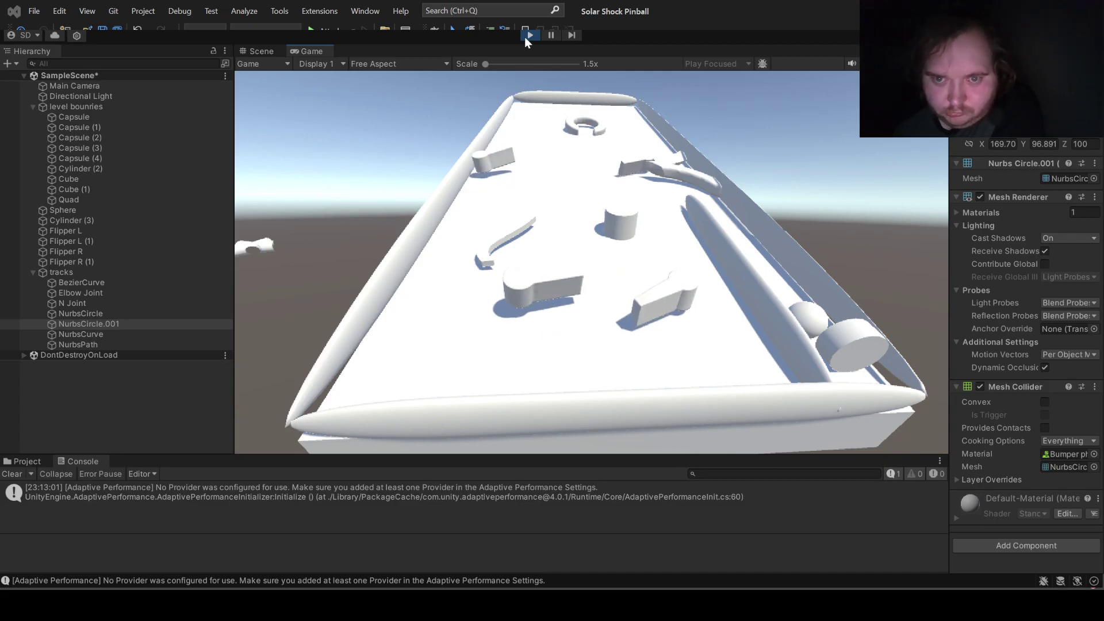
left_click(529, 36)
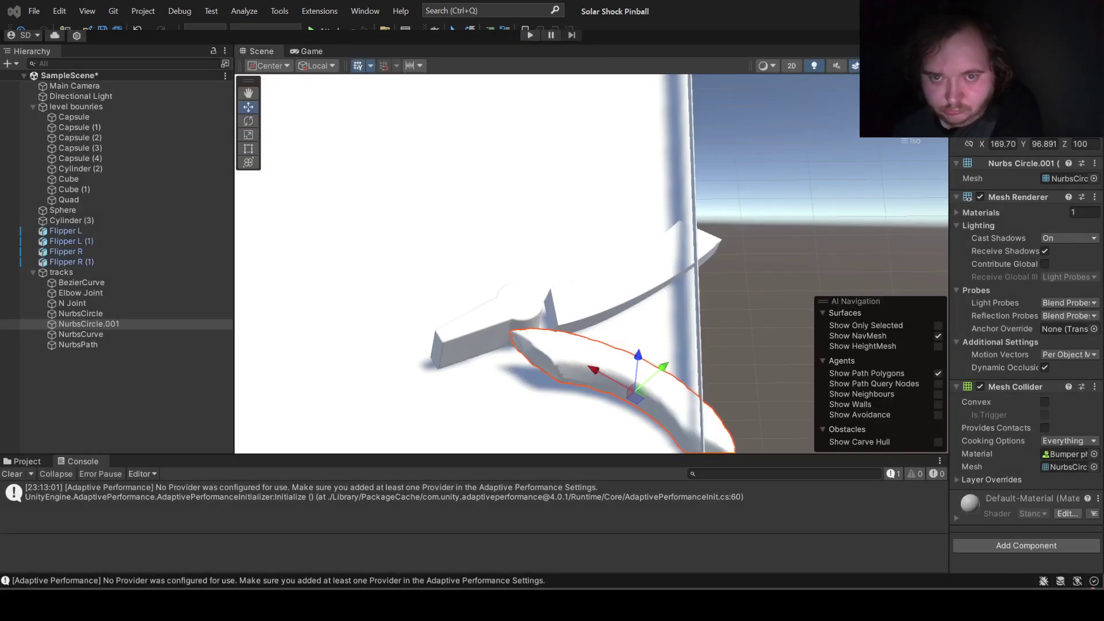
left_click(527, 34)
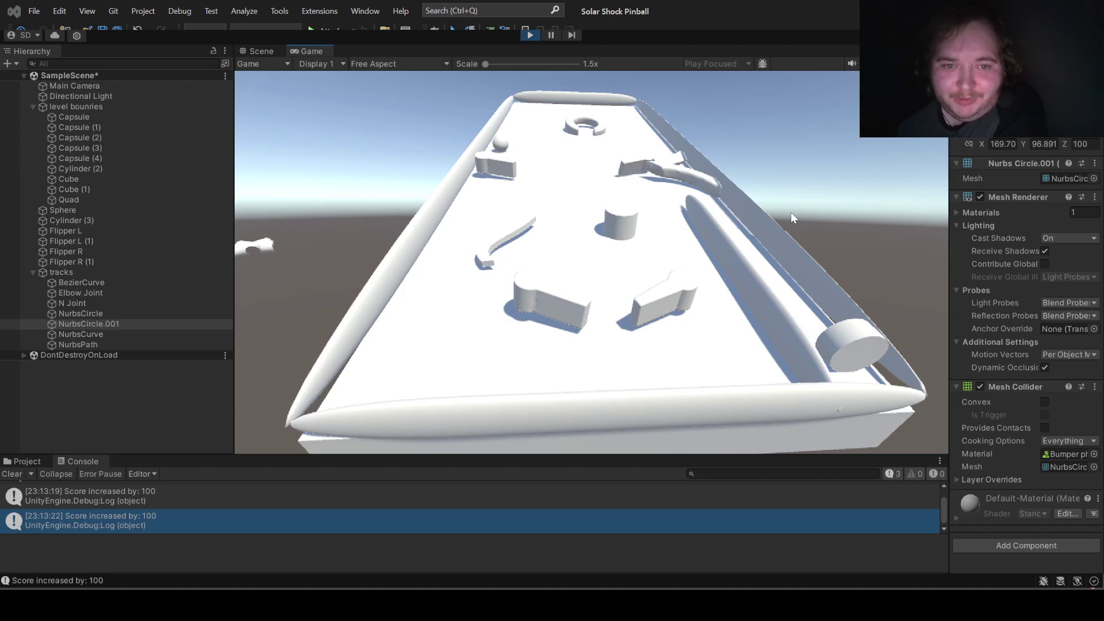
Step: Flick the left and right flippers repeatedly to keep the ball hitting the bumpers
key("Left")
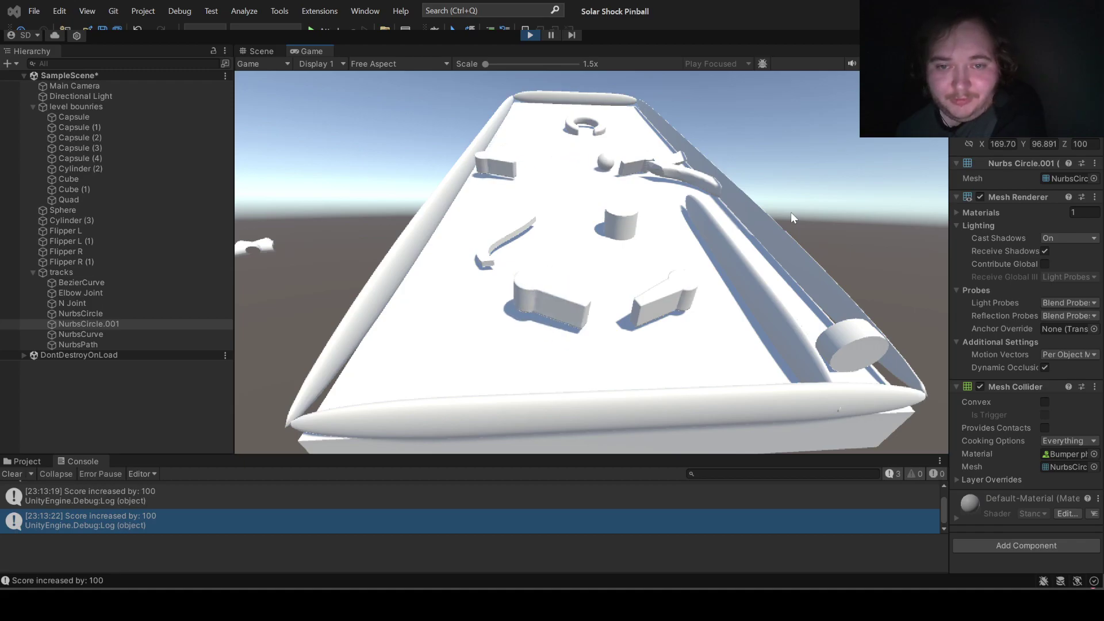
key("Right")
key("Left")
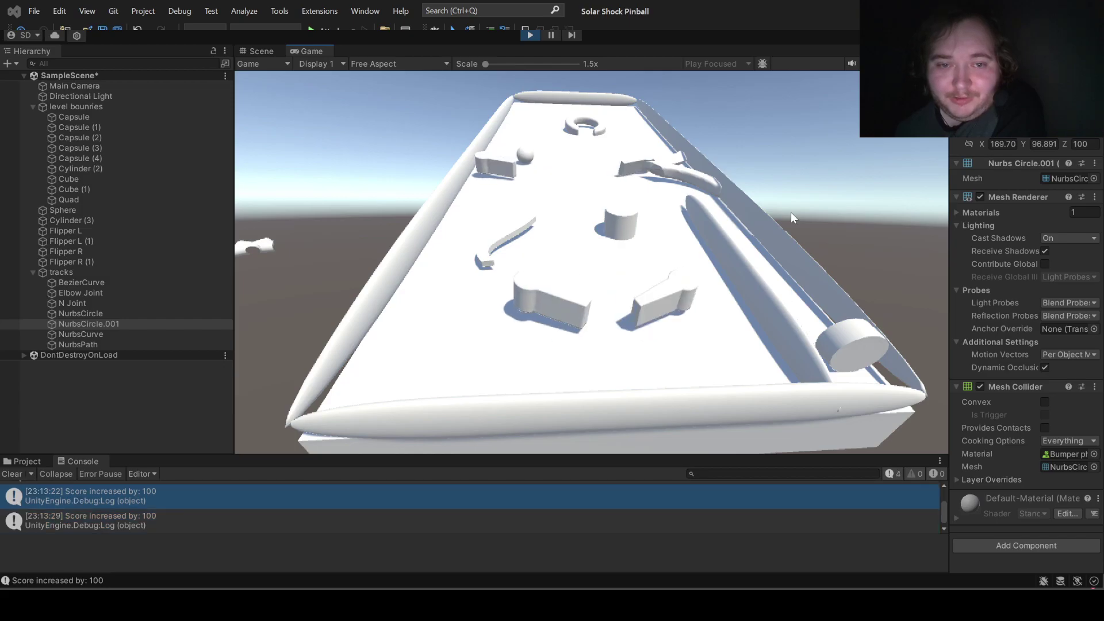
key("Left")
key("Left")
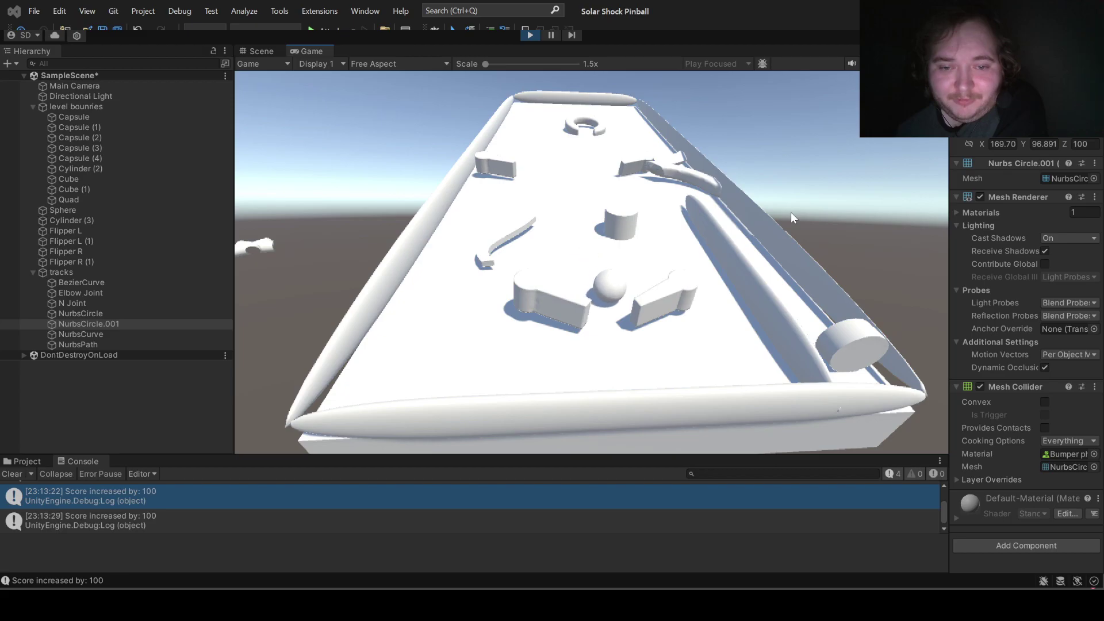
key("Right")
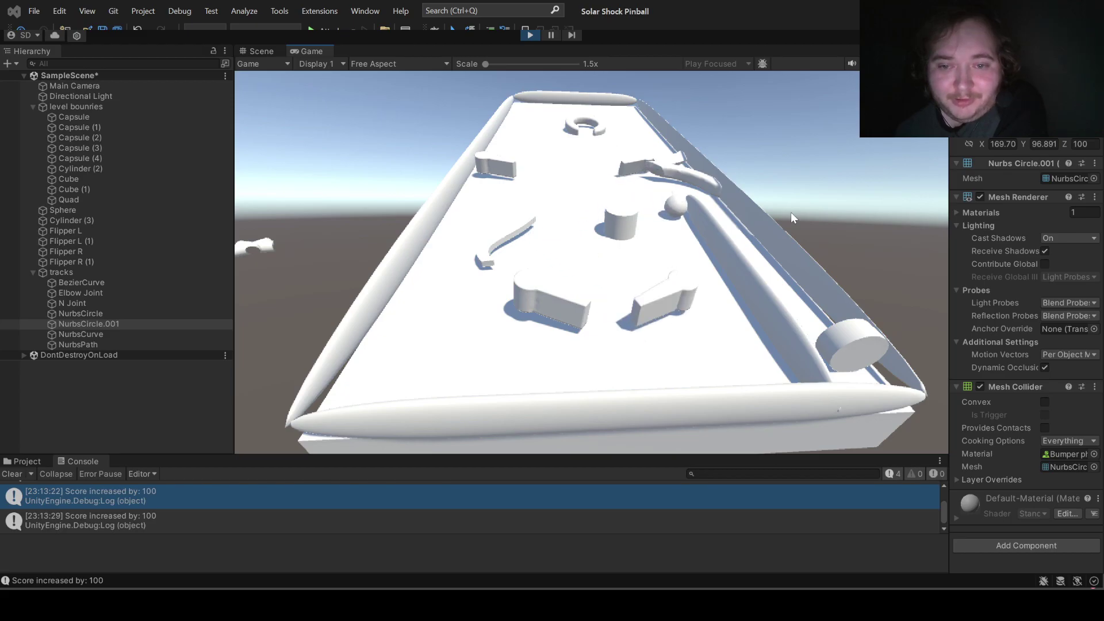
key("Right")
key("Right")
key("Right")
key("Right")
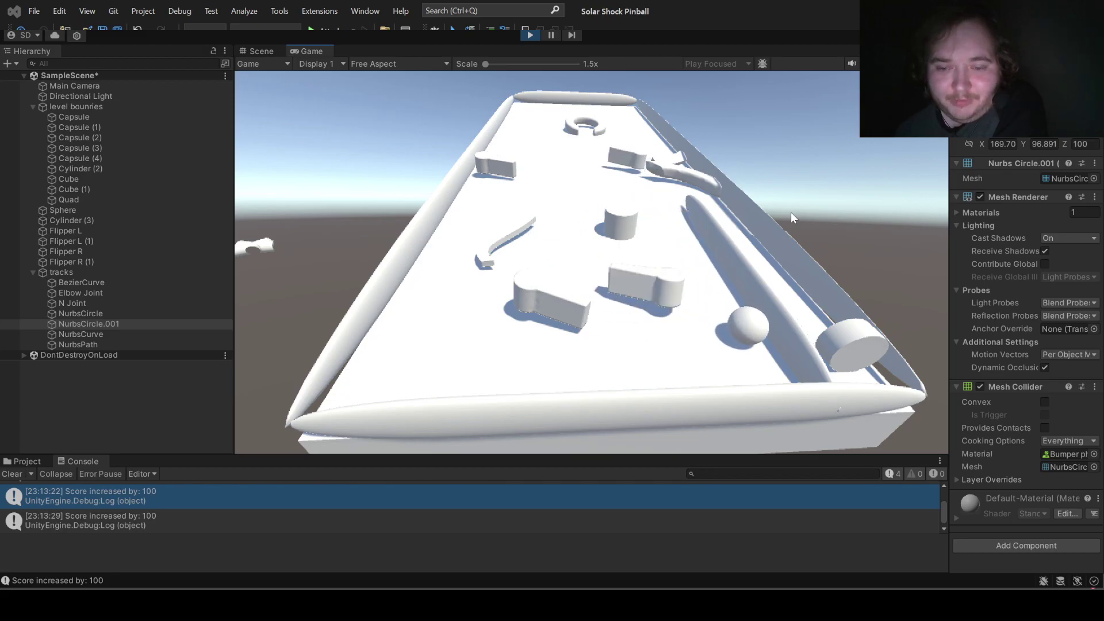
key("Right")
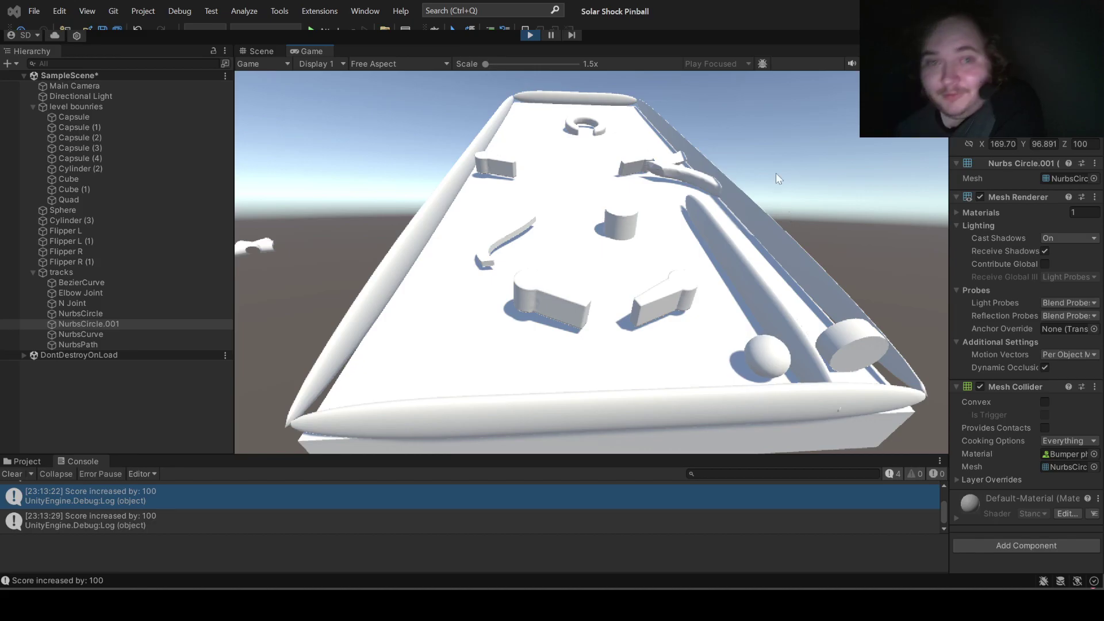
Step: Stop Play mode, duplicate the Capsule (4) guide rail, and slide the copy slightly beside it
left_click(533, 34)
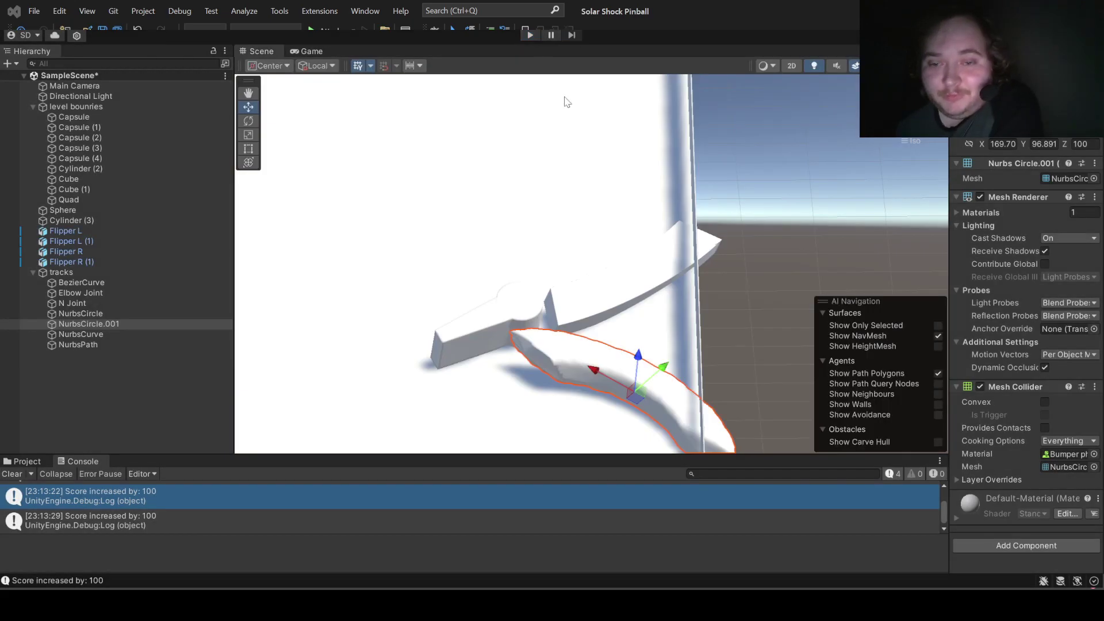
right_click_drag(578, 144, 578, 144)
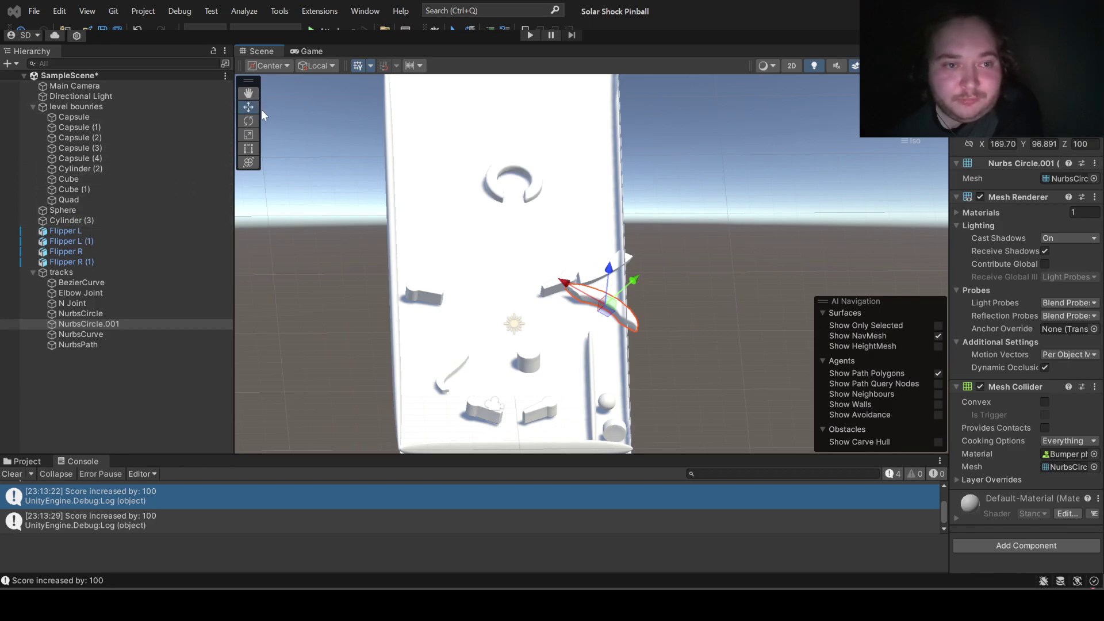
left_click(586, 367)
left_click(590, 364)
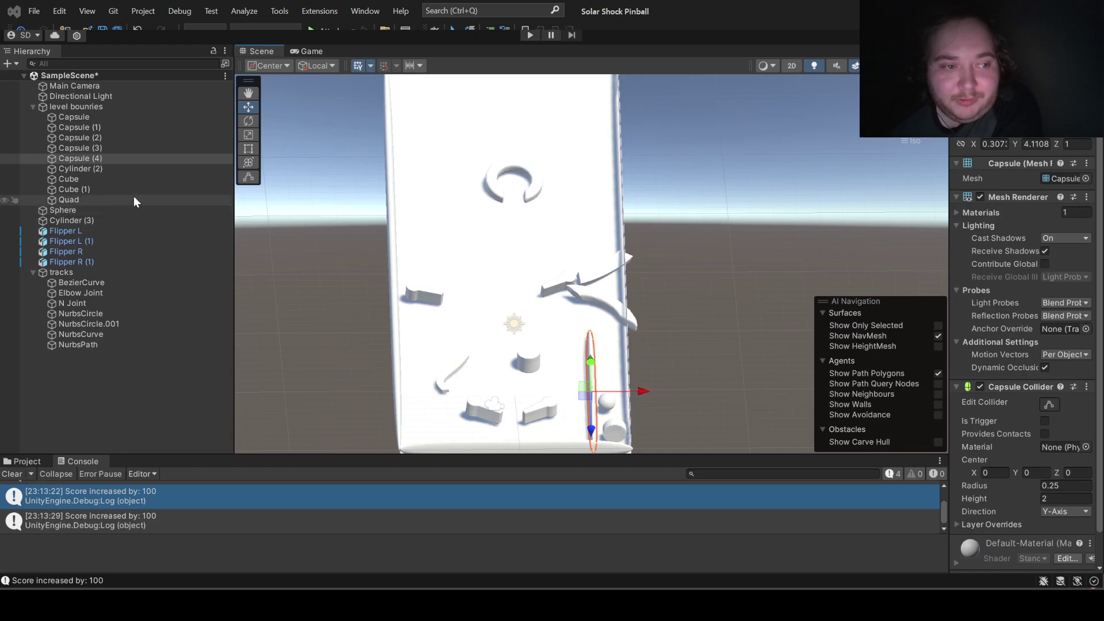
left_click(83, 160)
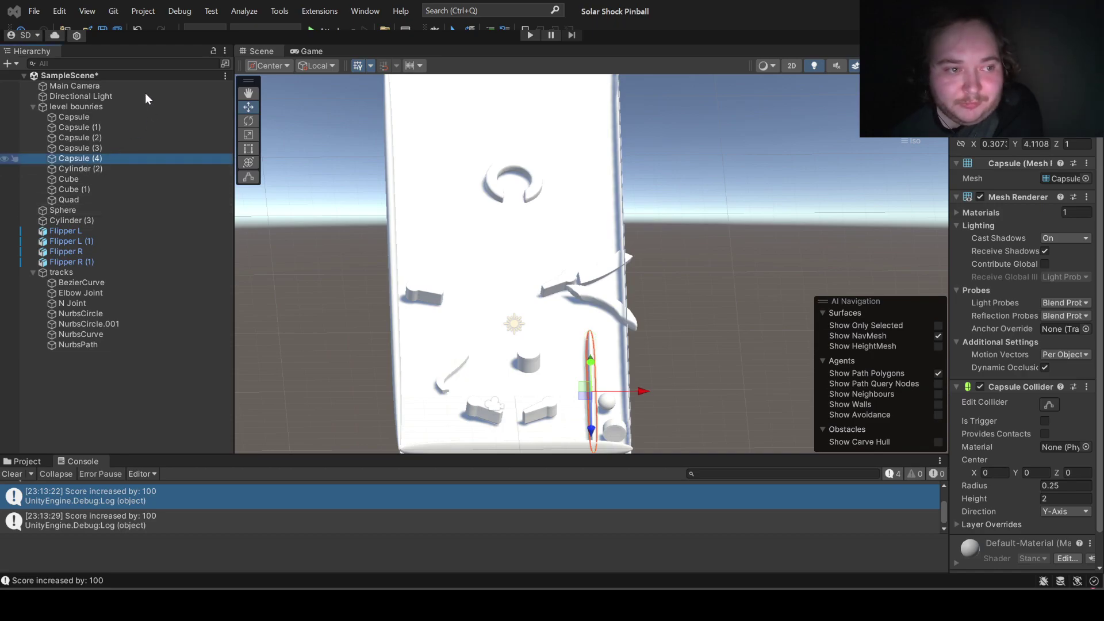
key("ctrl+d")
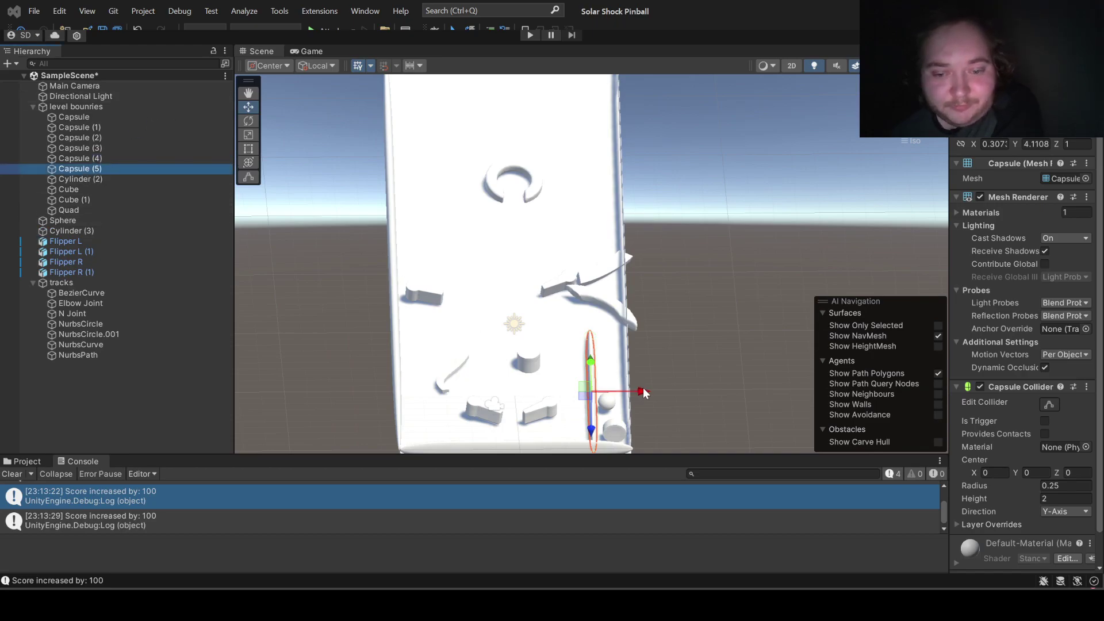
left_click_drag(643, 393, 639, 413)
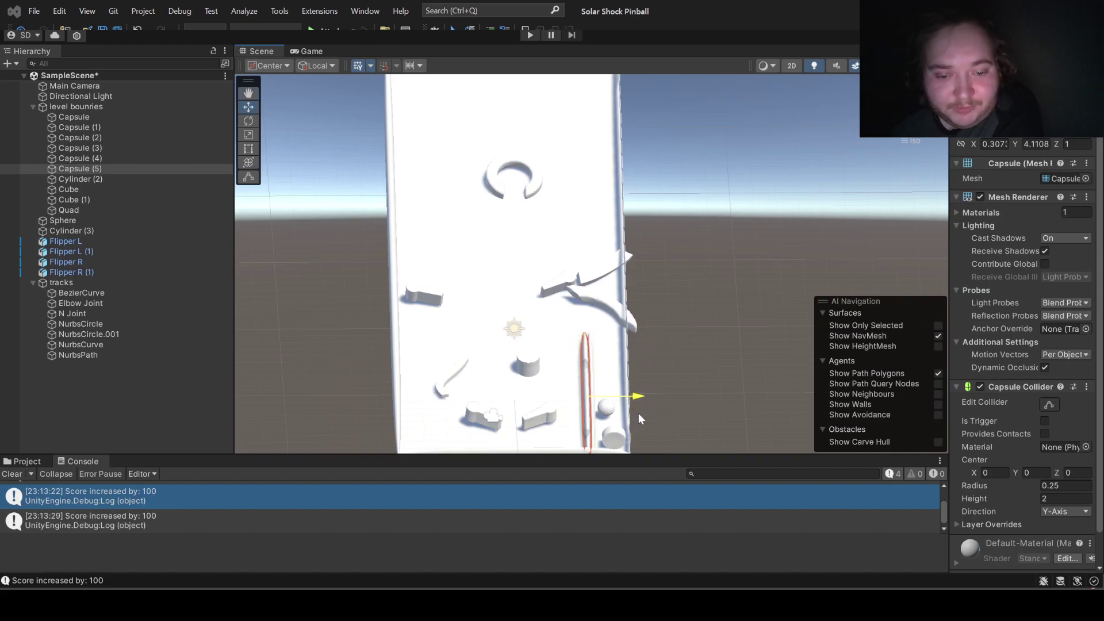
left_click_drag(639, 413, 637, 413)
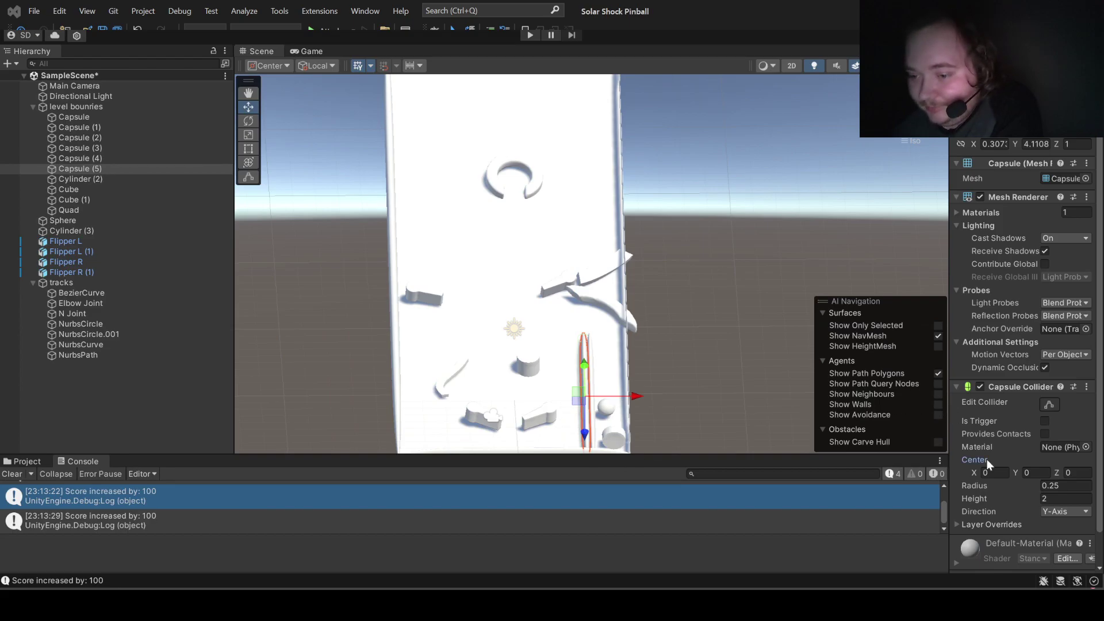
Step: Set Capsule (5)'s Bump Force from 1 to 6, keeping Score Value 100
scroll(989, 465, "down", 2)
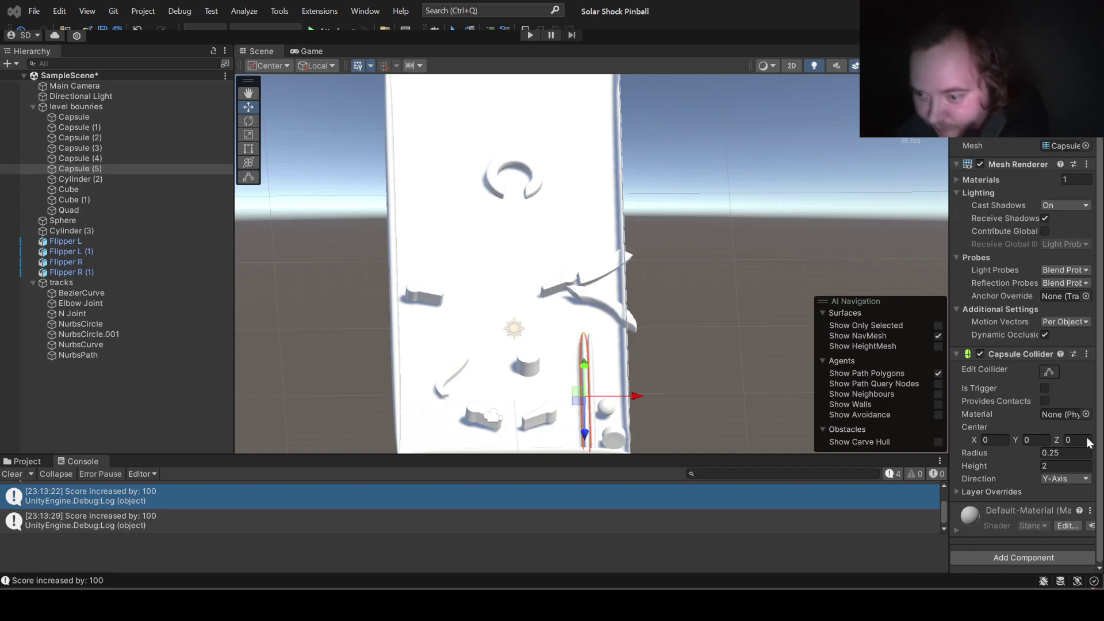
scroll(1033, 540, "down", 3)
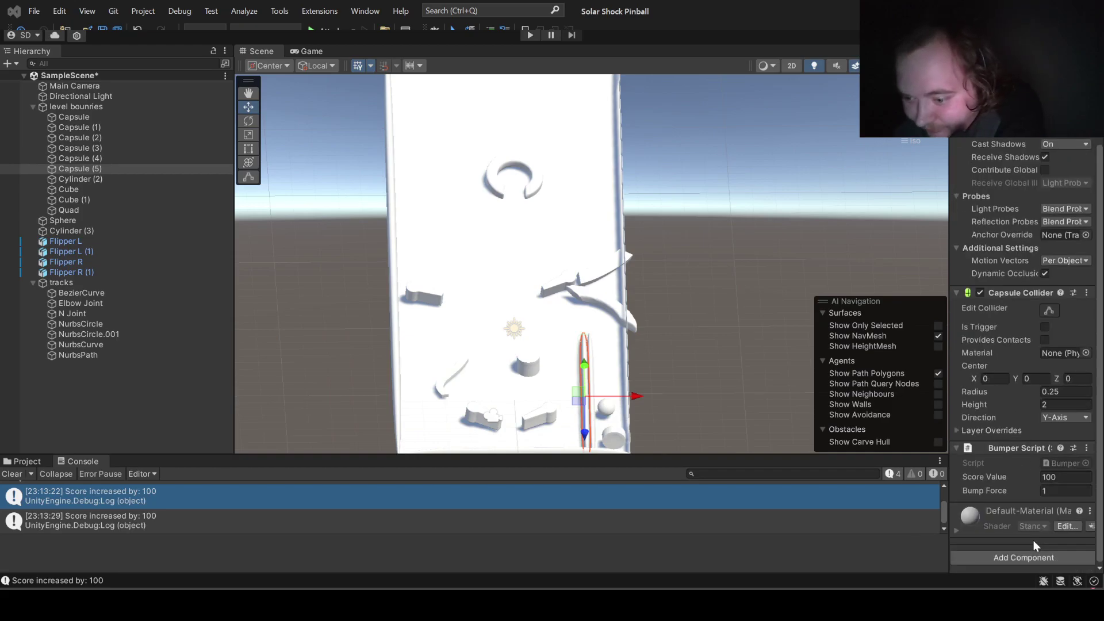
left_click(1058, 494)
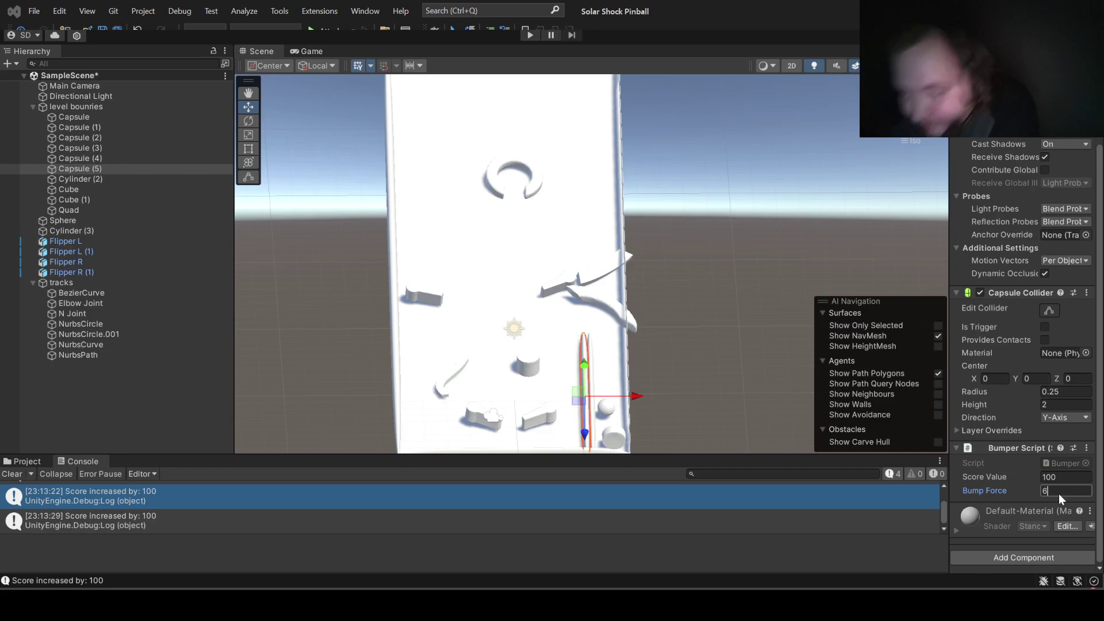
type("6")
left_click(701, 380)
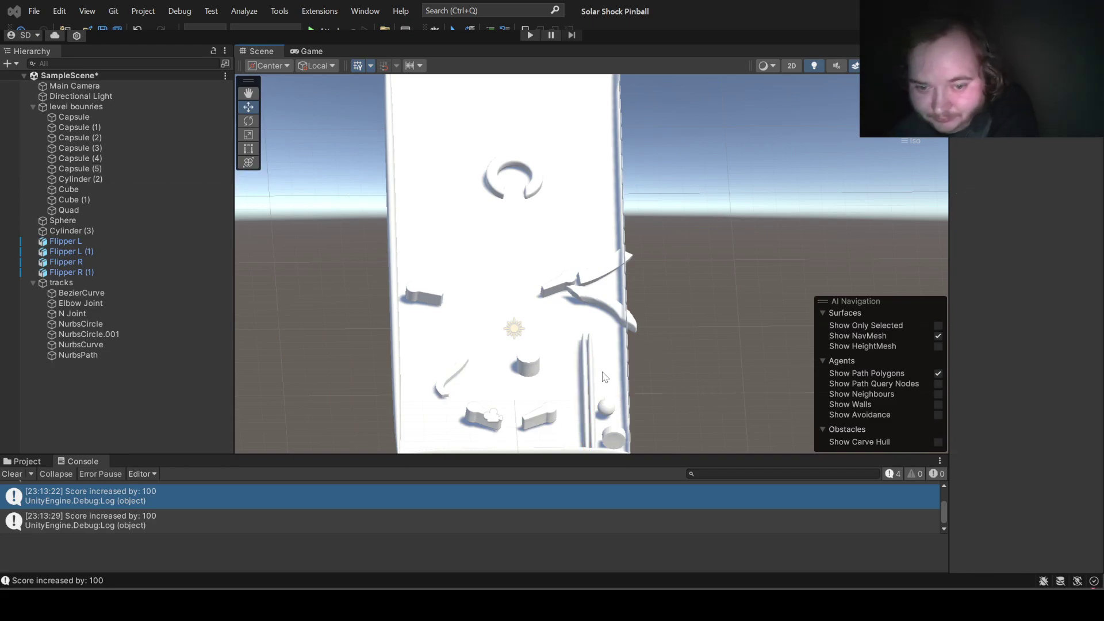
Step: Nudge the thin Capsule (5) bumper slightly to the right along X
left_click(586, 386)
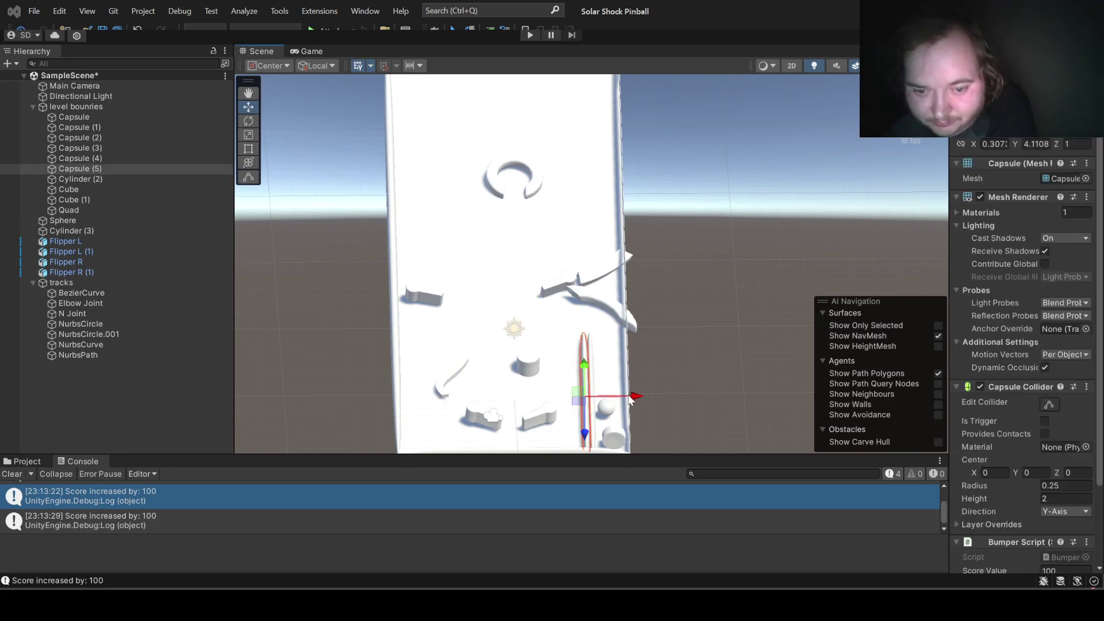
left_click_drag(629, 400, 630, 401)
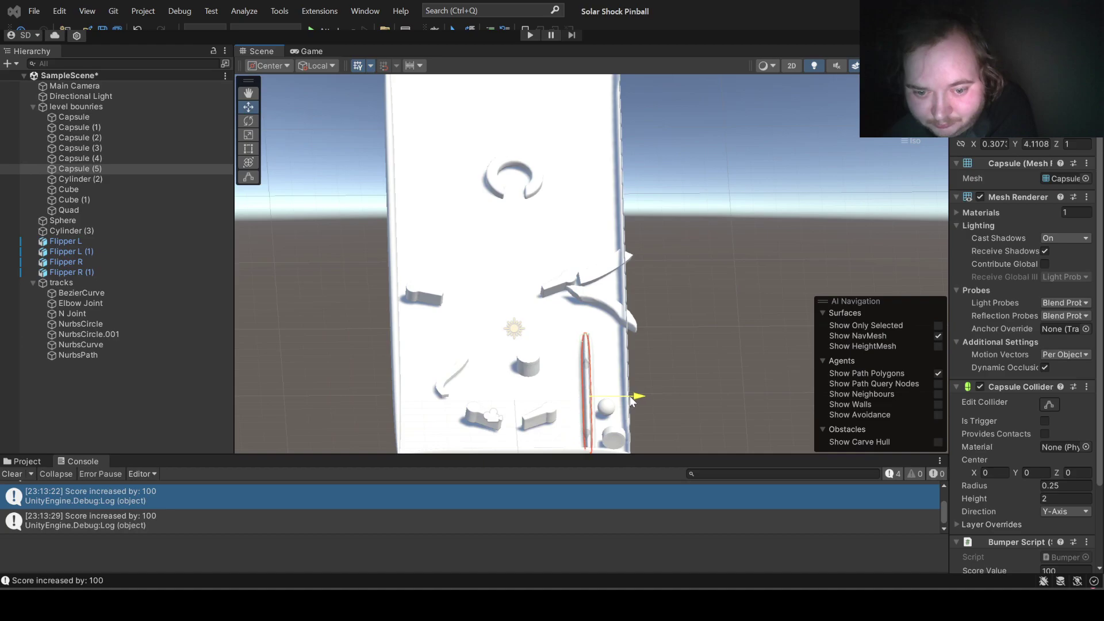
left_click(680, 388)
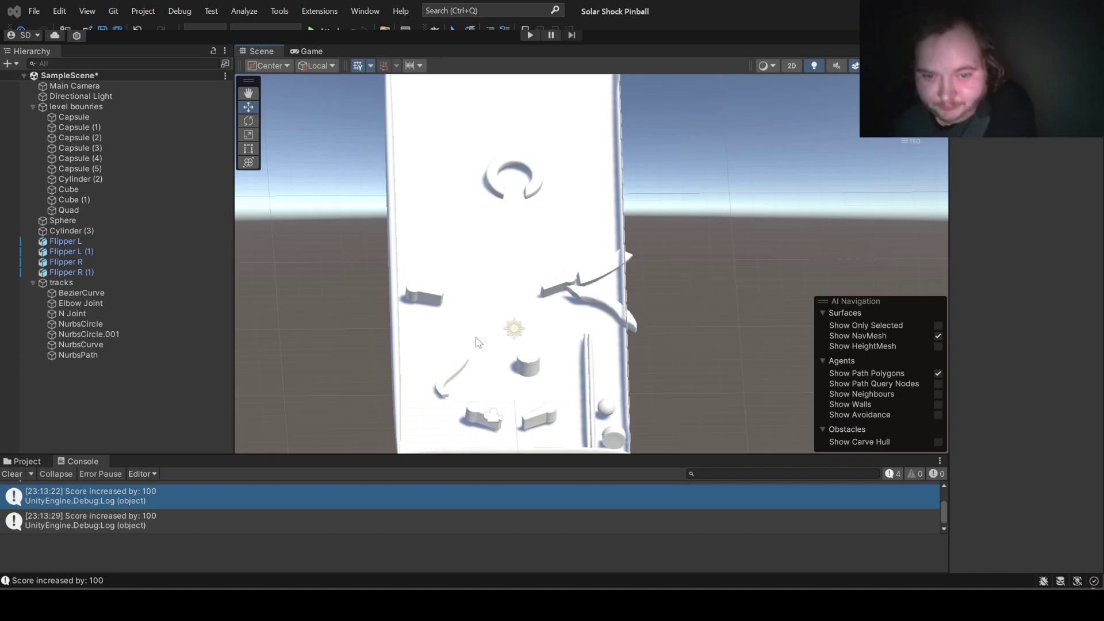
Step: Rotate the curved NurbsCircle.001 guide so it arcs against the right-hand wall
left_click(586, 303)
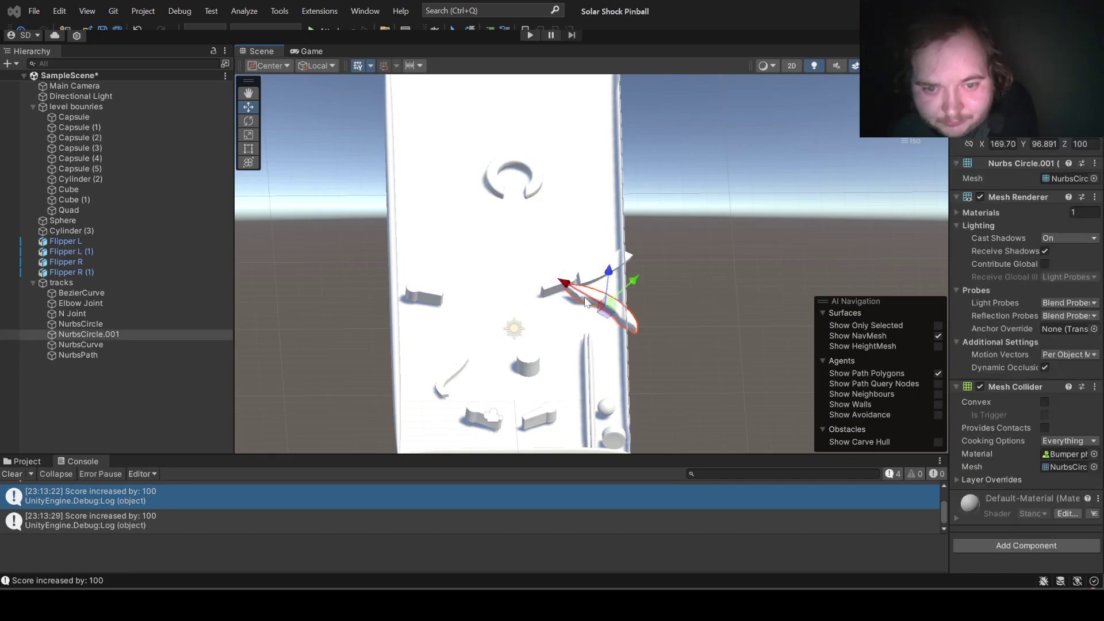
left_click(255, 121)
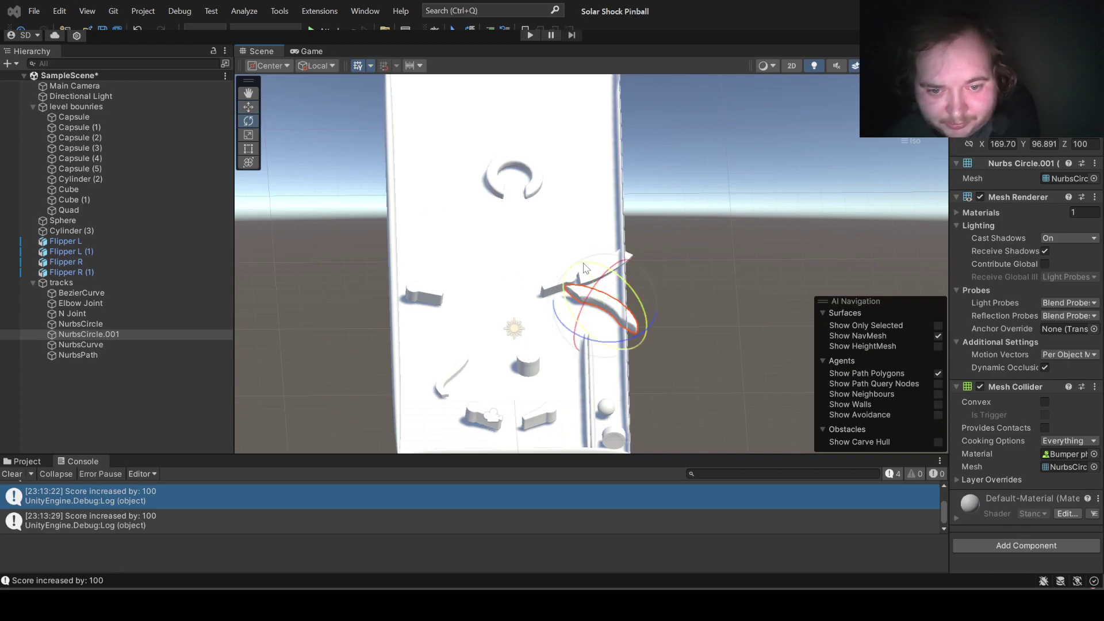
left_click_drag(585, 268, 586, 340)
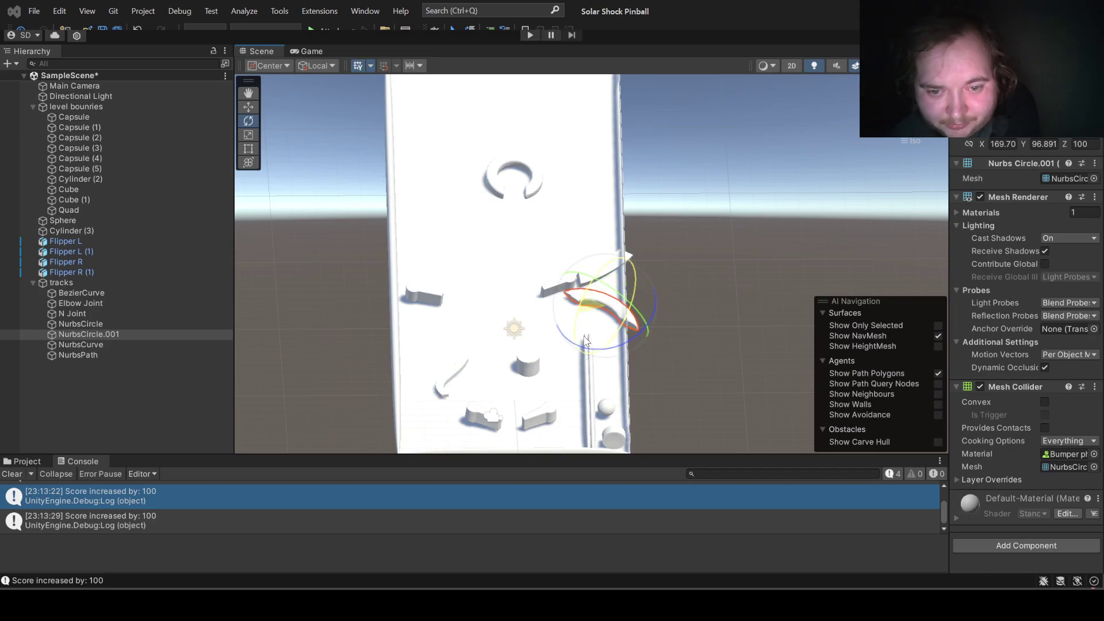
left_click(730, 314)
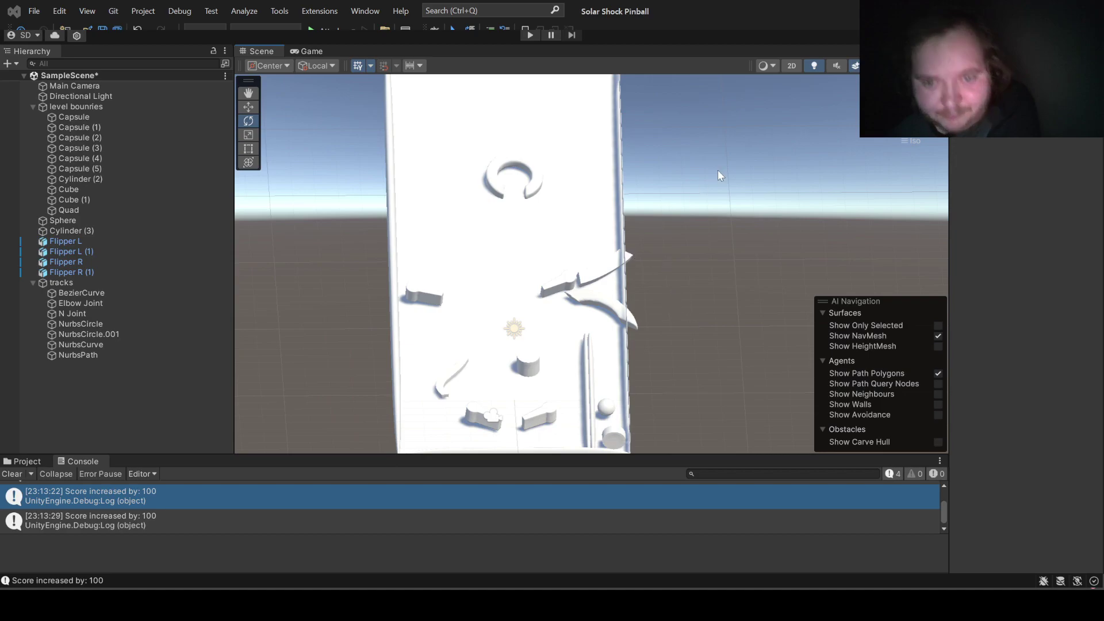
left_click(529, 33)
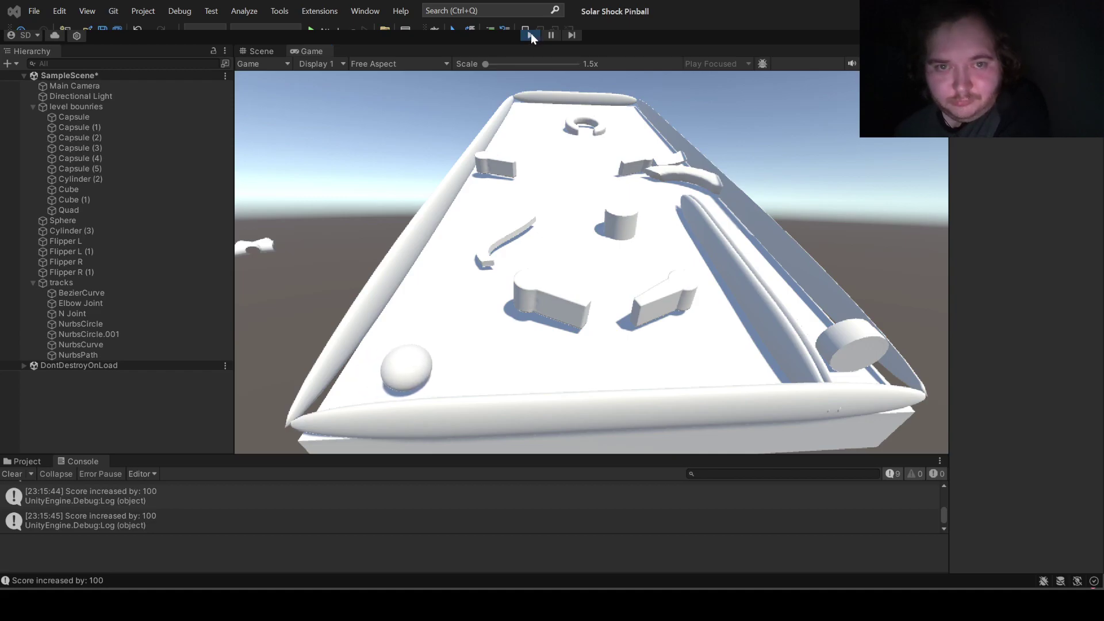
left_click(529, 33)
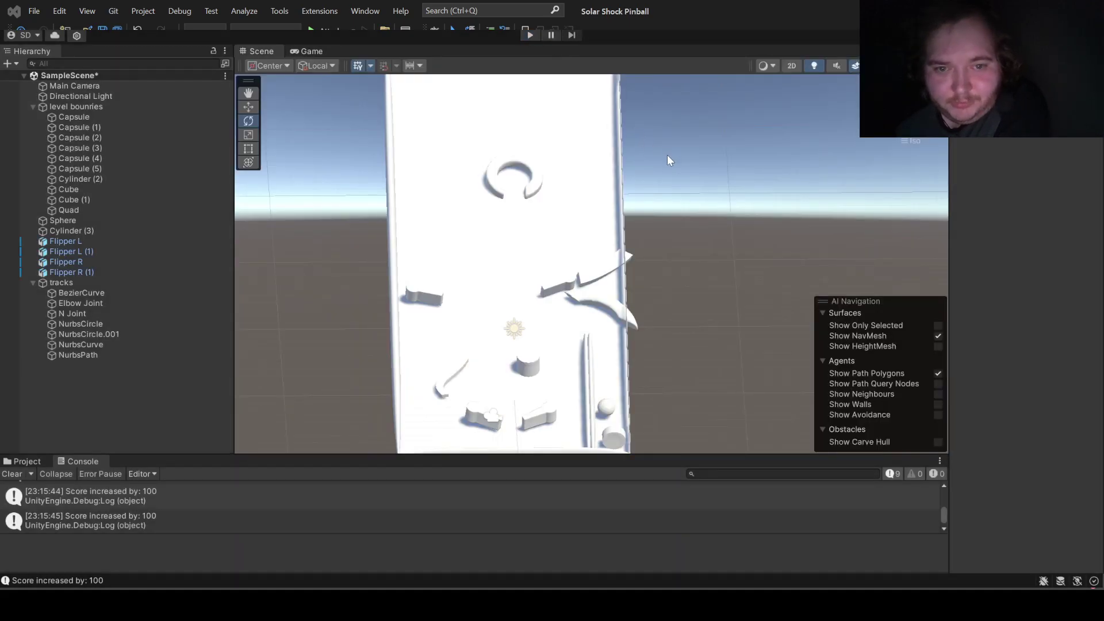
Step: Give the Elbow Joint a Mesh Collider and slide it along Z and to the right
scroll(667, 155, "down", 3)
scroll(668, 155, "down", 2)
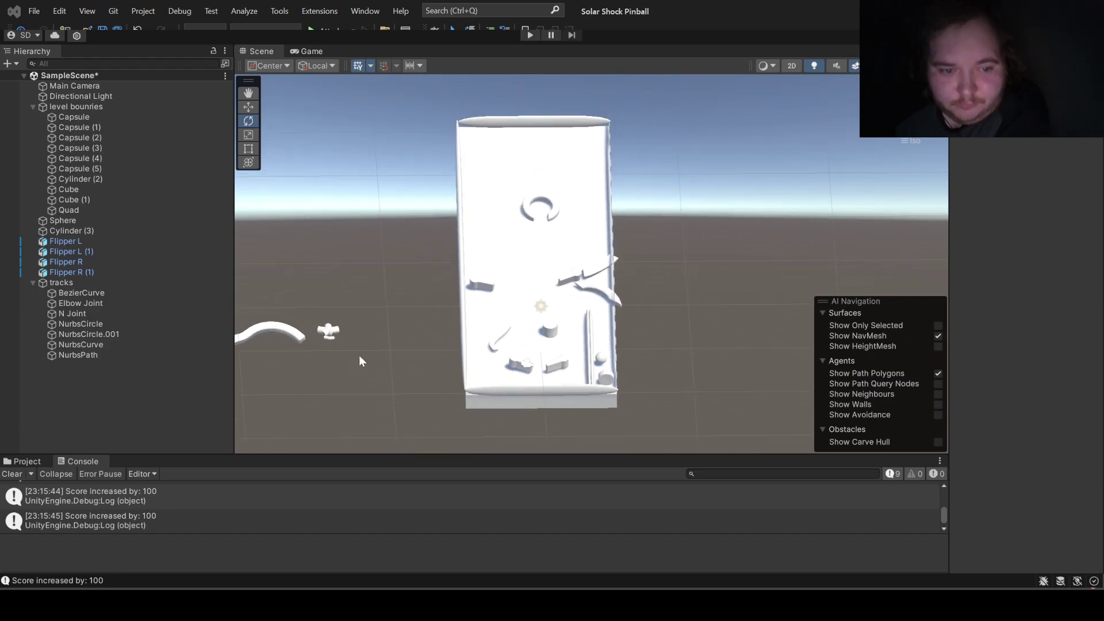
left_click(325, 336)
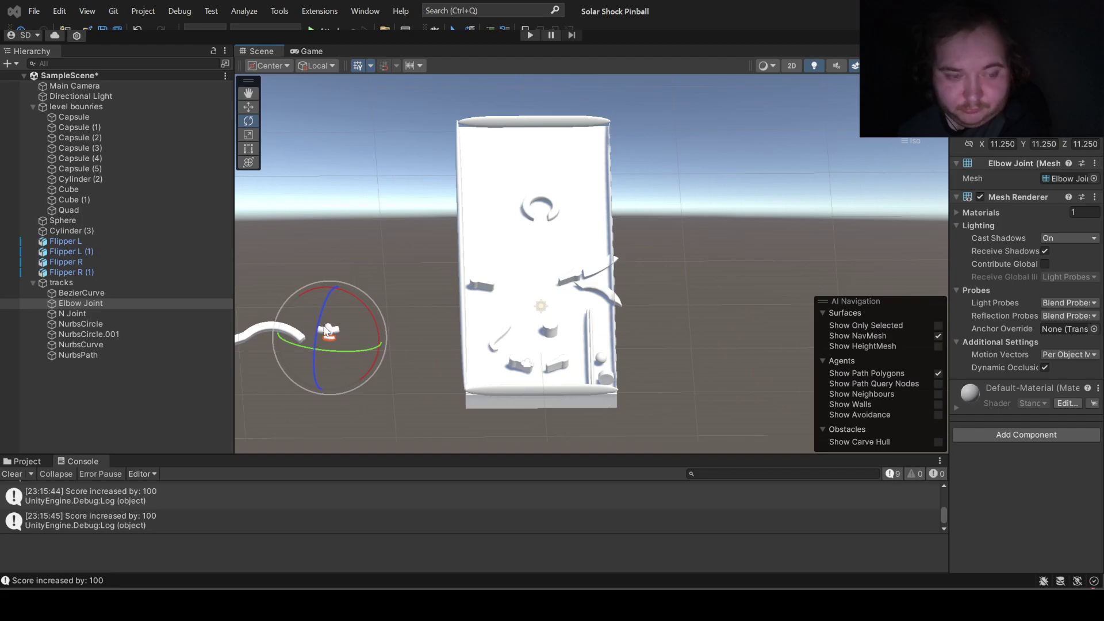
left_click(241, 108)
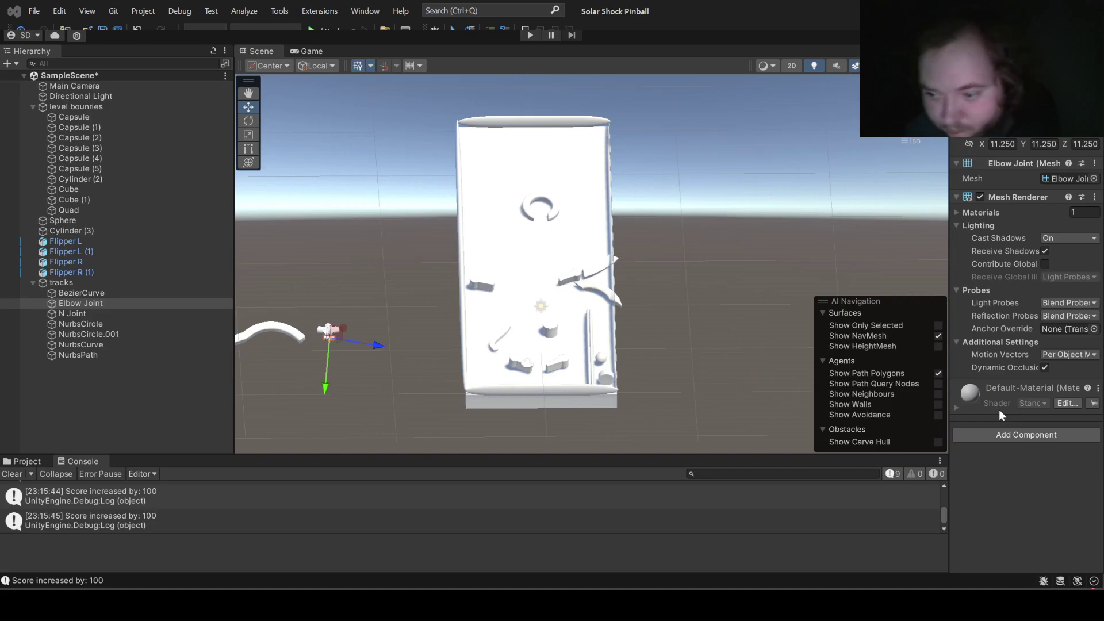
key("ctrl+z")
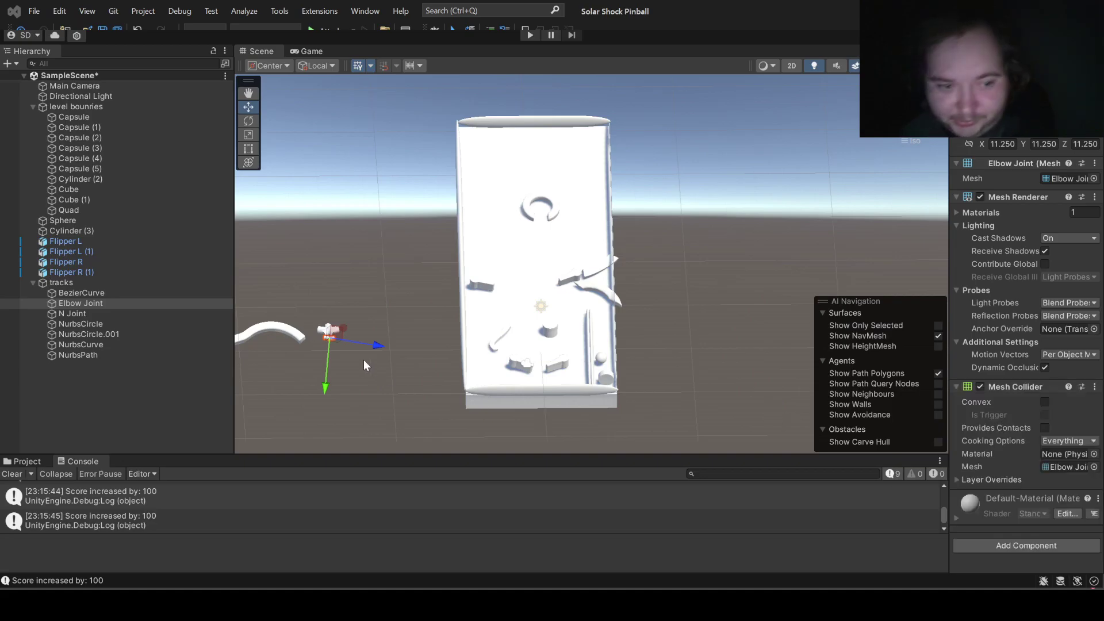
left_click_drag(377, 347, 488, 352)
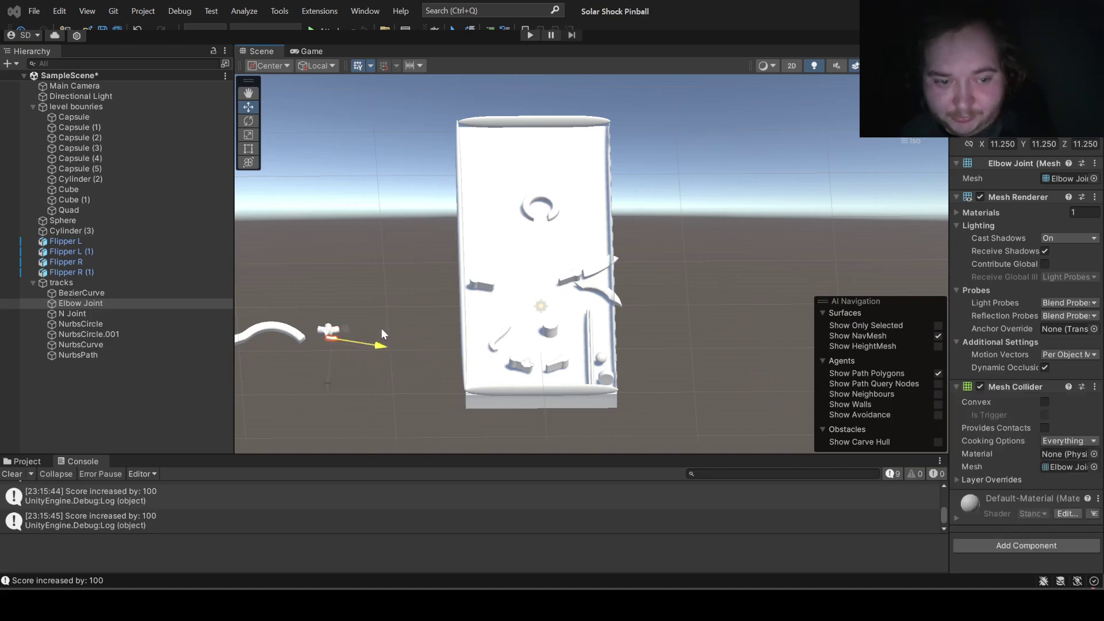
left_click_drag(382, 334, 400, 331)
left_click(326, 324)
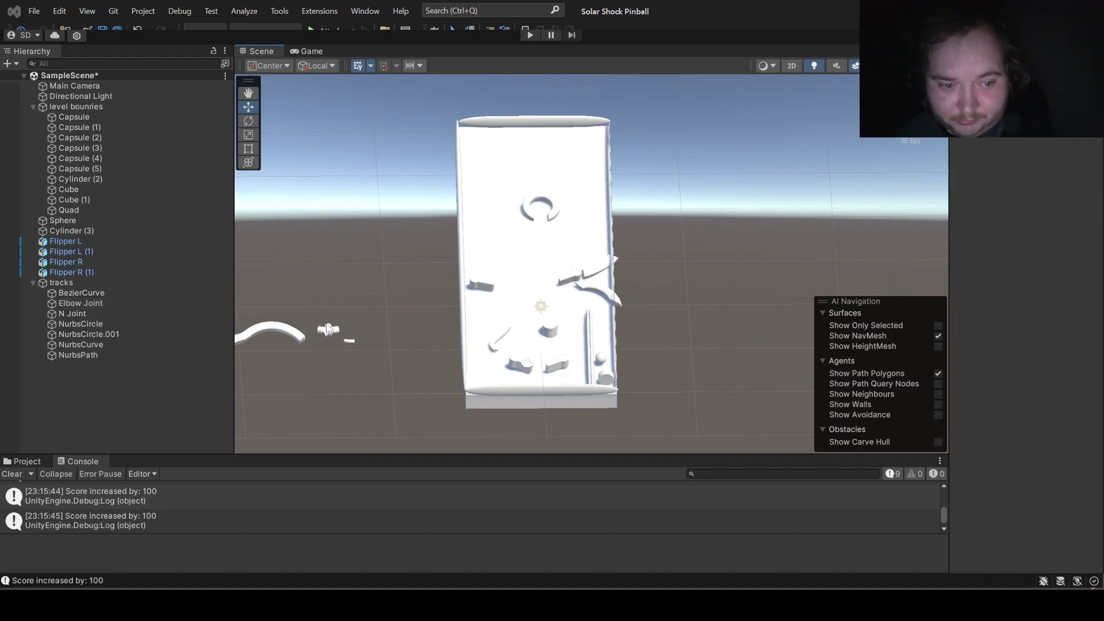
Step: Add a Mesh Collider to the N Joint and move it onto the table's top near the NurbsCircle ring
left_click(328, 329)
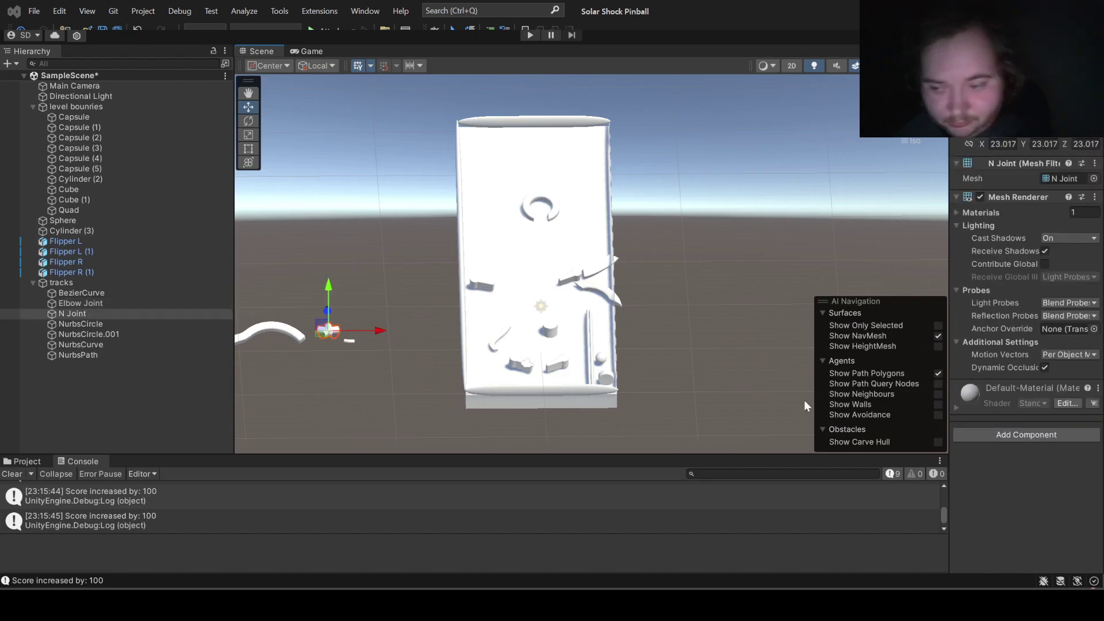
left_click(975, 423)
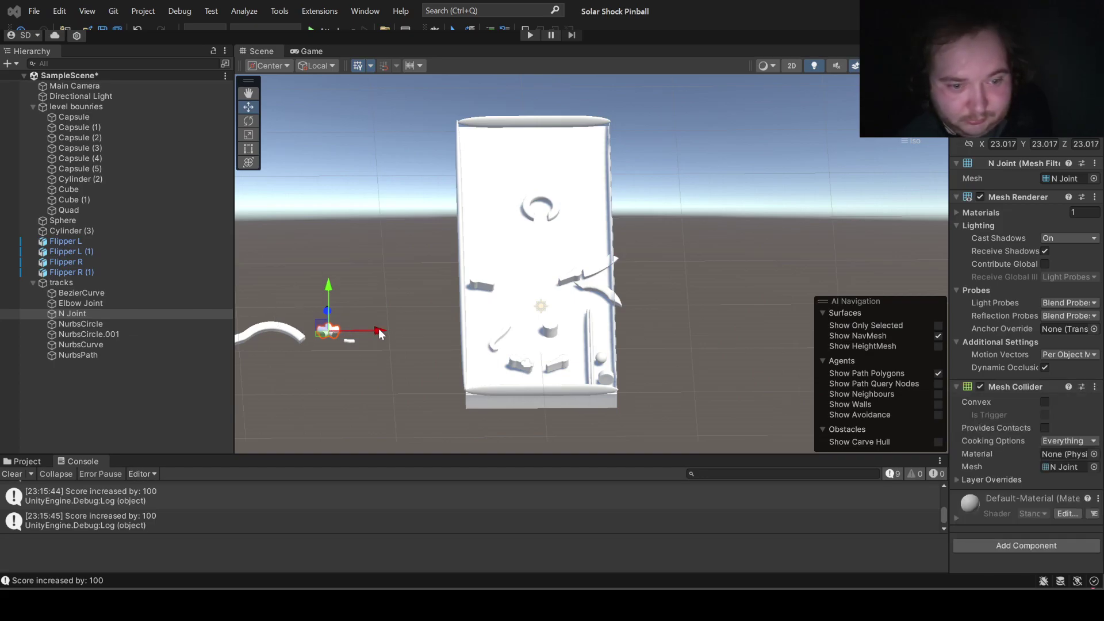
left_click_drag(377, 332, 569, 343)
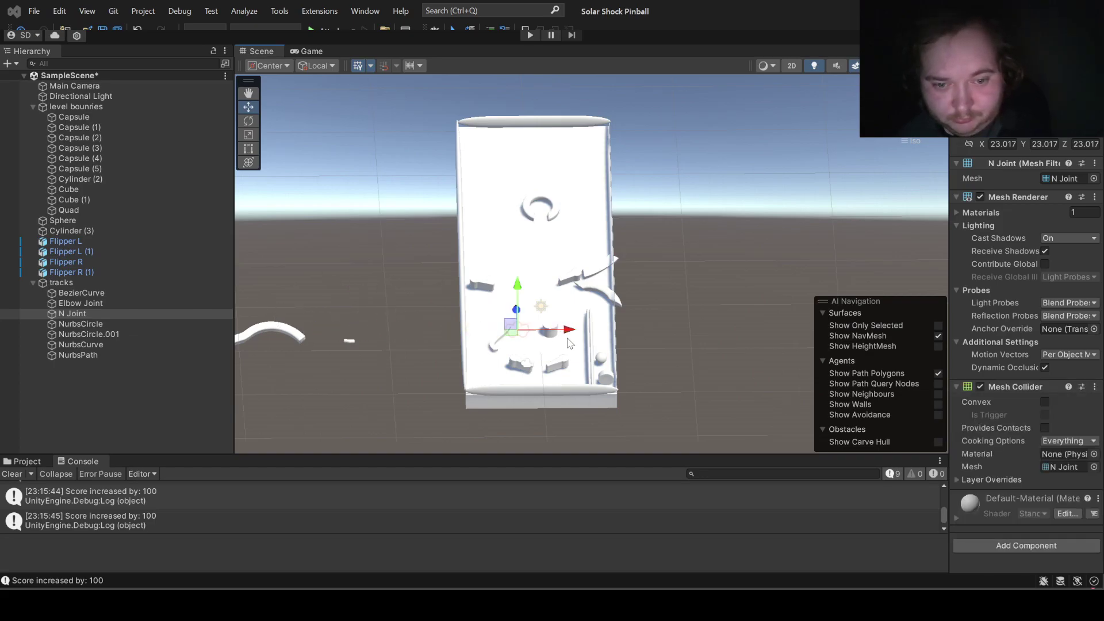
left_click_drag(517, 286, 538, 185)
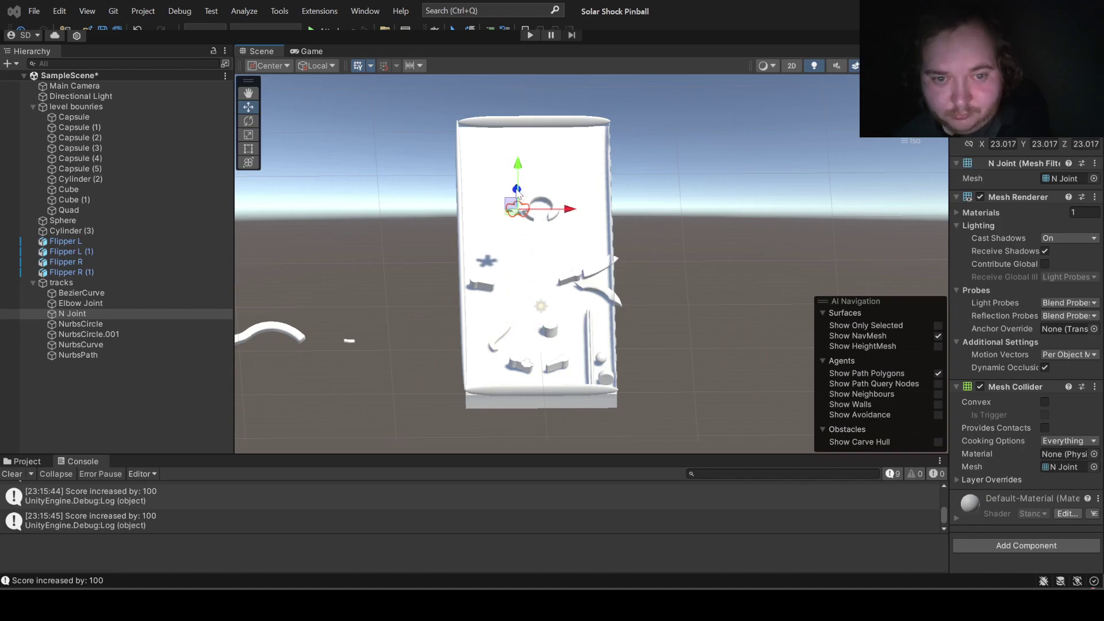
left_click_drag(517, 194, 512, 165)
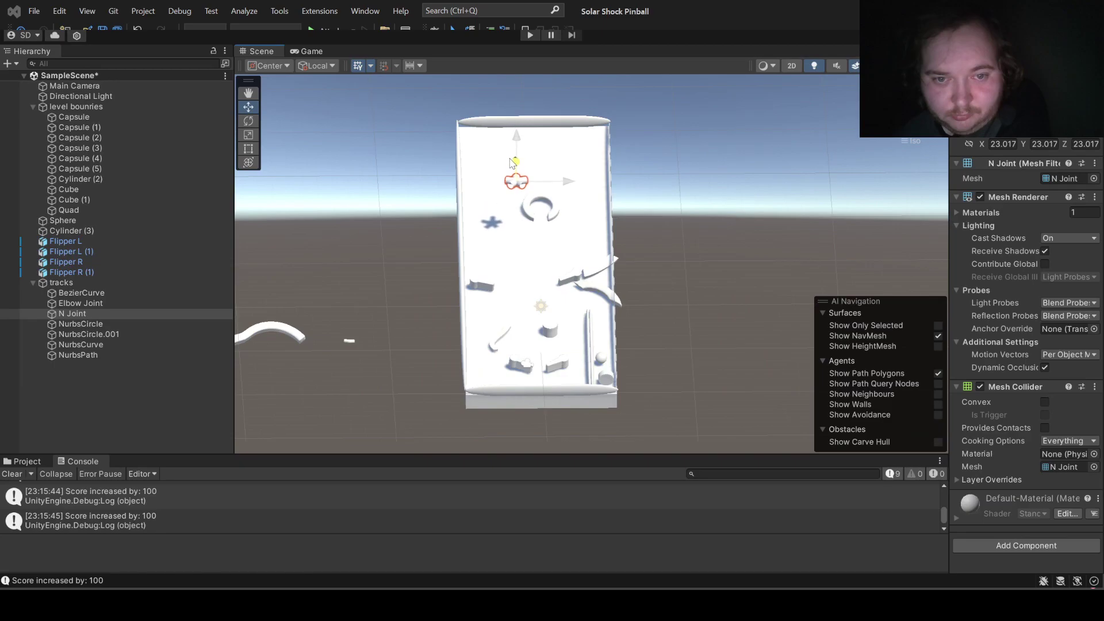
left_click(541, 206)
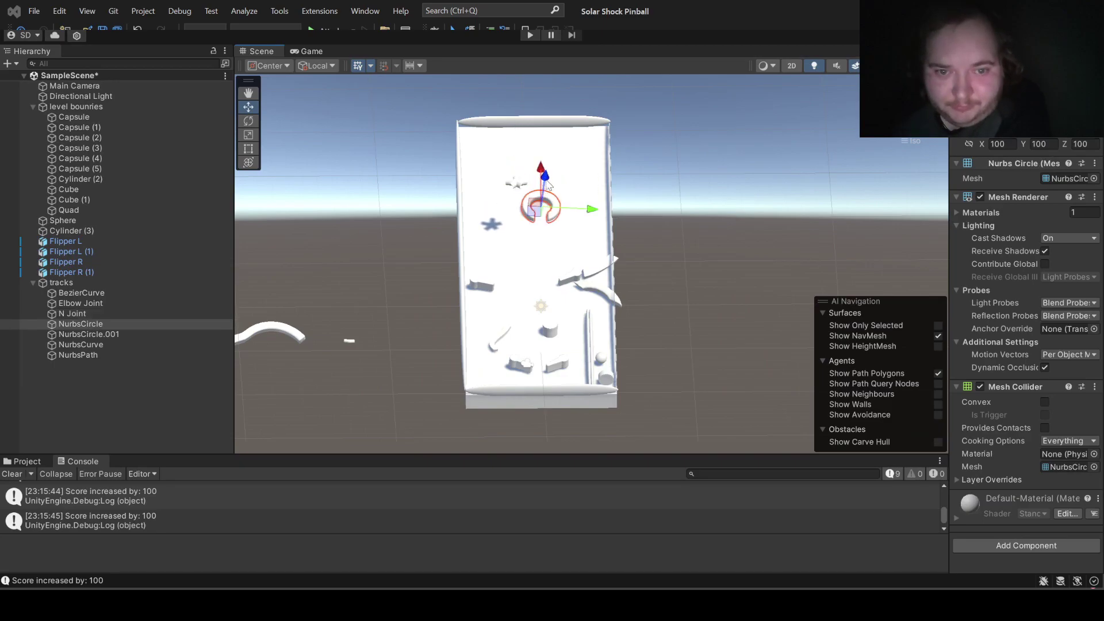